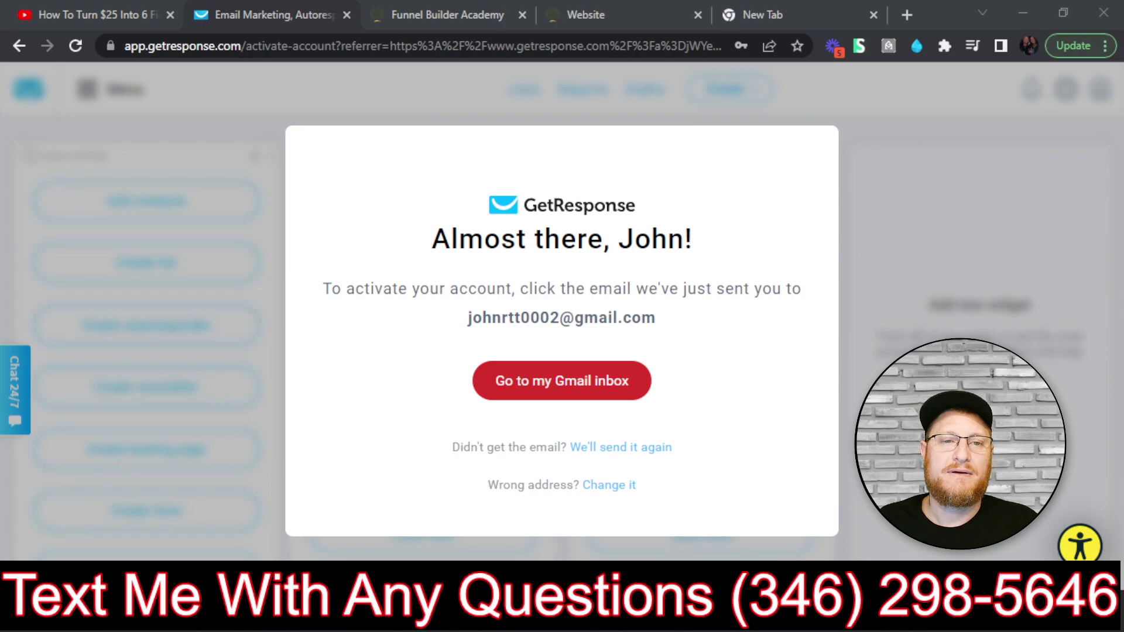
# - Switch to the account completion page and examine its name, country, address, ZIP, city, state and phone fields
pyautogui.moveTo(562, 246); pyautogui.dragTo(354, 12)
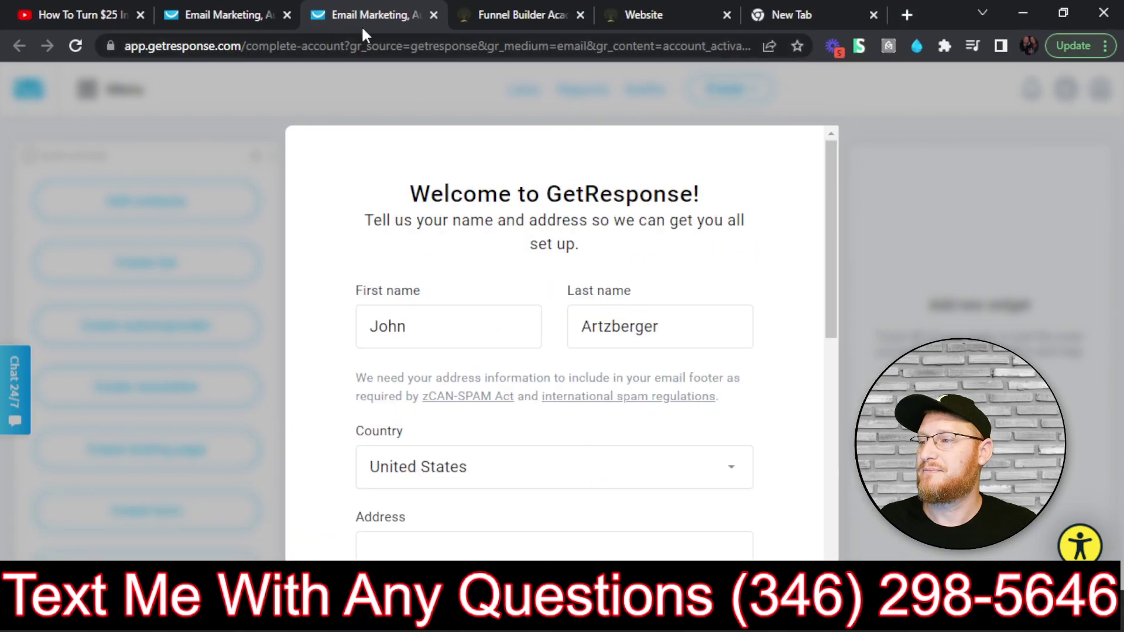
pyautogui.scroll(-3, 474, 299)
pyautogui.scroll(3, 465, 201)
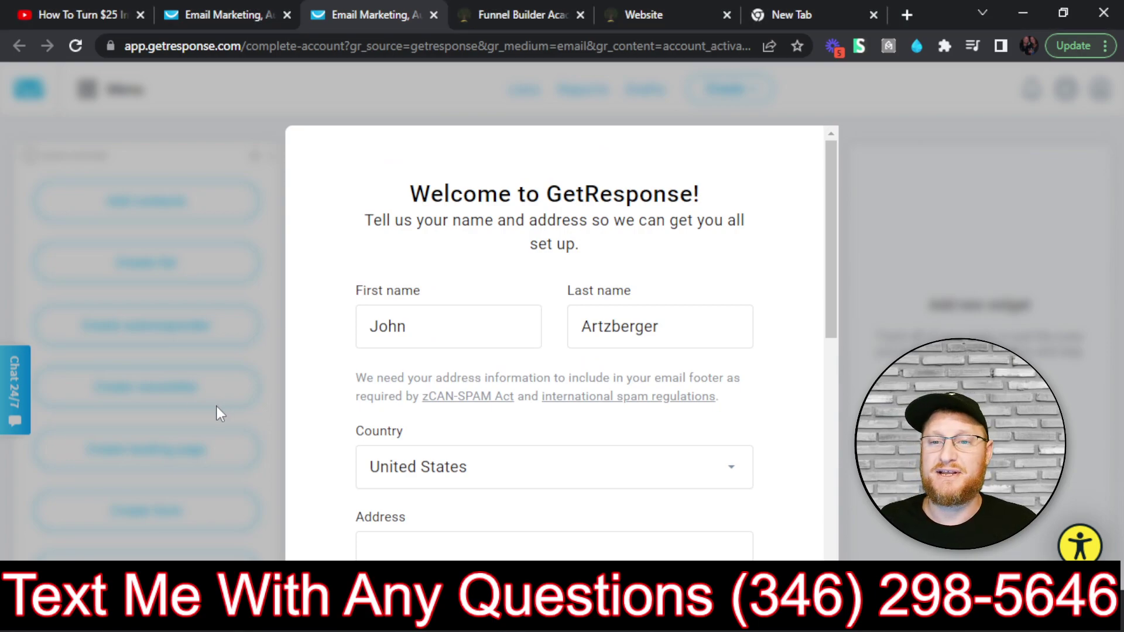
pyautogui.scroll(-5, 647, 261)
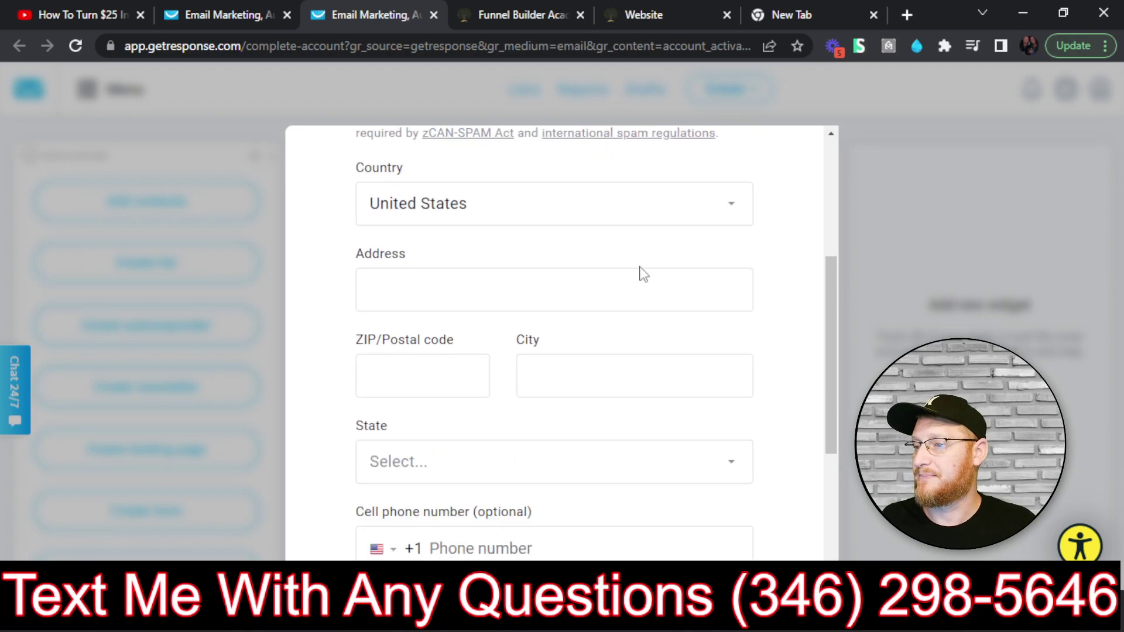
pyautogui.scroll(5, 647, 262)
pyautogui.scroll(-2, 609, 301)
pyautogui.scroll(-2, 480, 371)
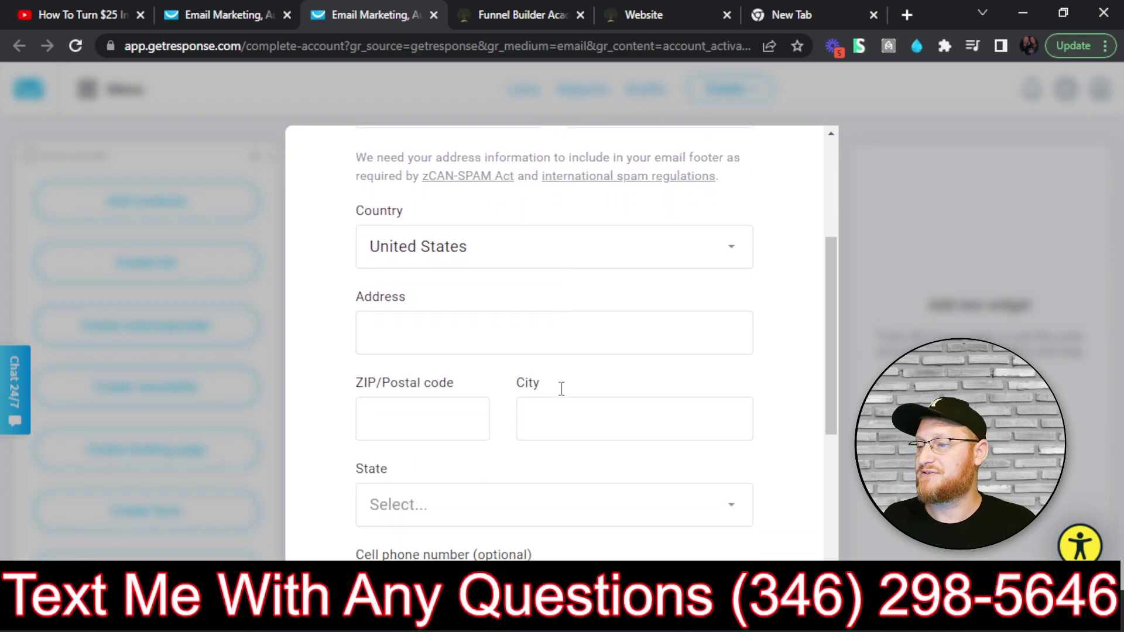
pyautogui.scroll(-3, 556, 339)
pyautogui.scroll(2, 550, 284)
# - Detach the account completion page into its own browser window and move that window out of view
pyautogui.moveTo(391, 9); pyautogui.dragTo(194, 93)
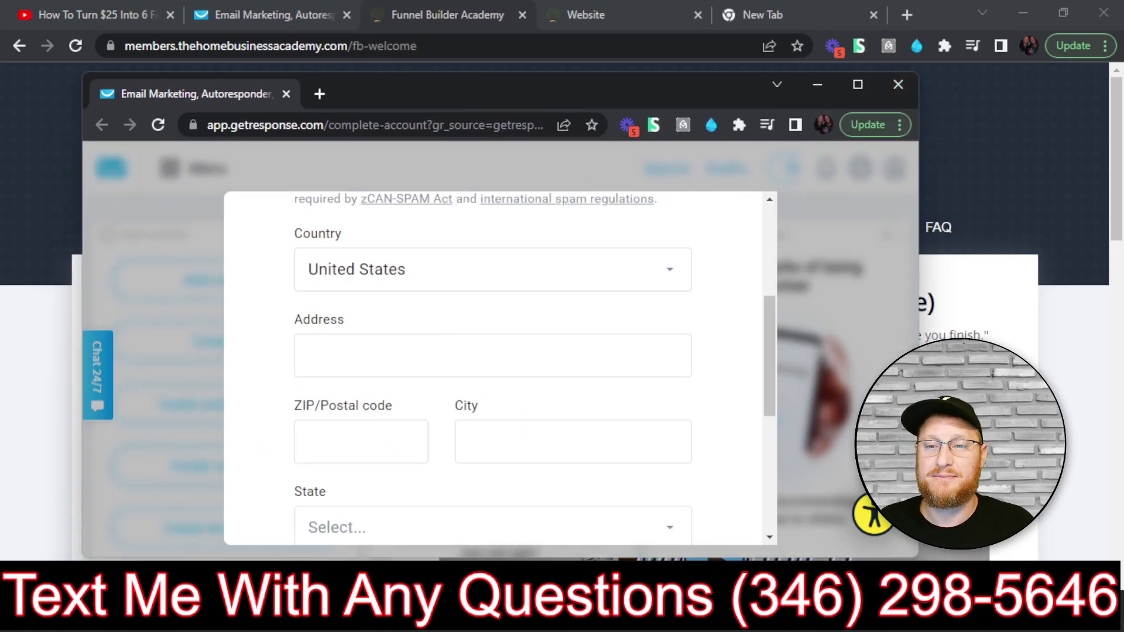
pyautogui.scroll(1, 426, 514)
pyautogui.scroll(-5, 439, 326)
pyautogui.scroll(5, 406, 328)
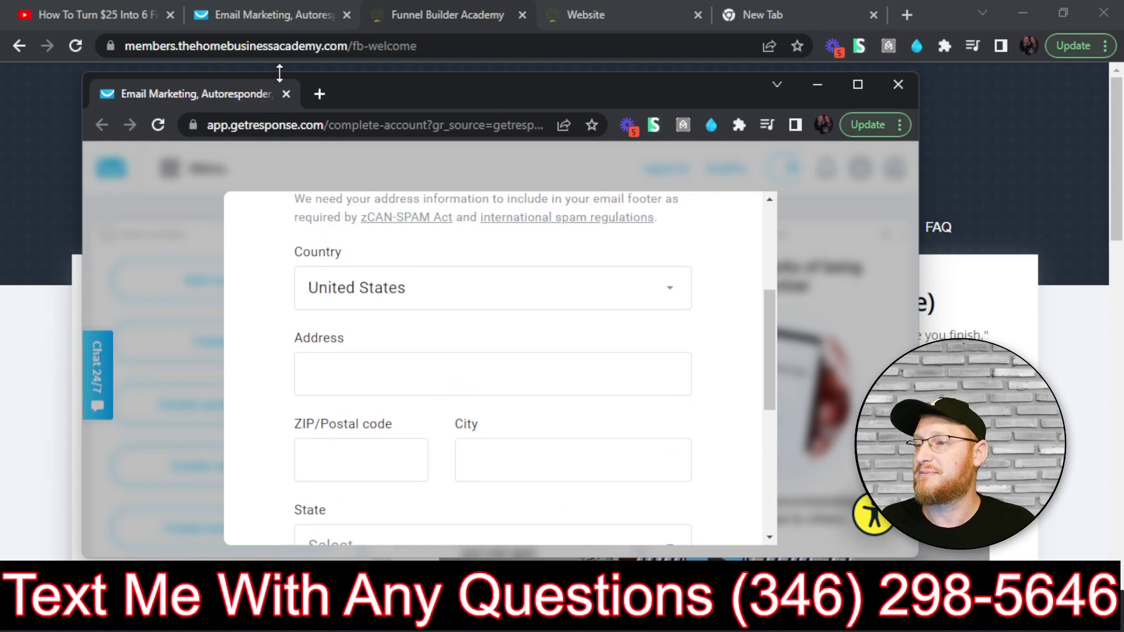
pyautogui.moveTo(286, 82); pyautogui.dragTo(41, 122)
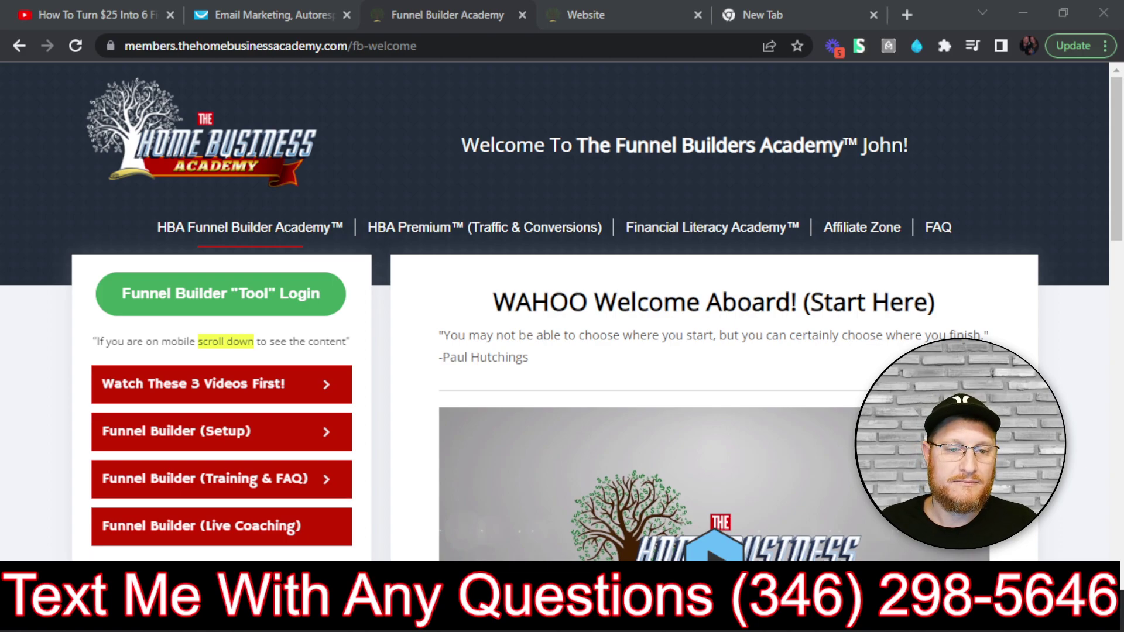
# - In the GetResponse onboarding survey, answer "No, not yet" for an online store and "Yes, I do" for a website
pyautogui.moveTo(76, 463); pyautogui.dragTo(243, 9)
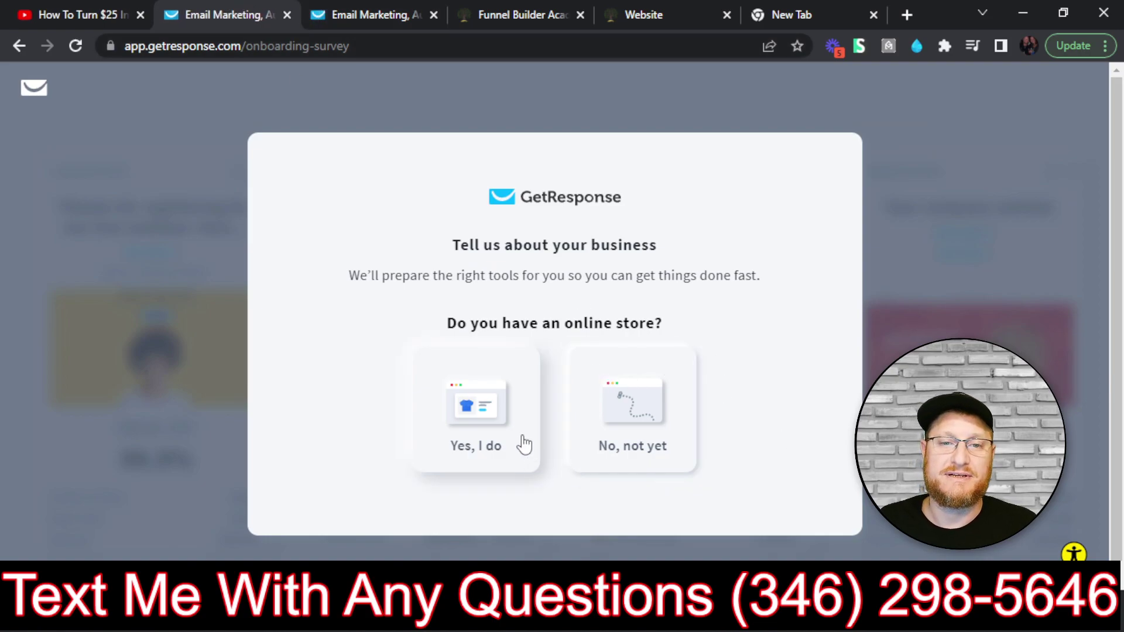
pyautogui.click(492, 431)
pyautogui.scroll(-3, 690, 327)
pyautogui.scroll(3, 731, 381)
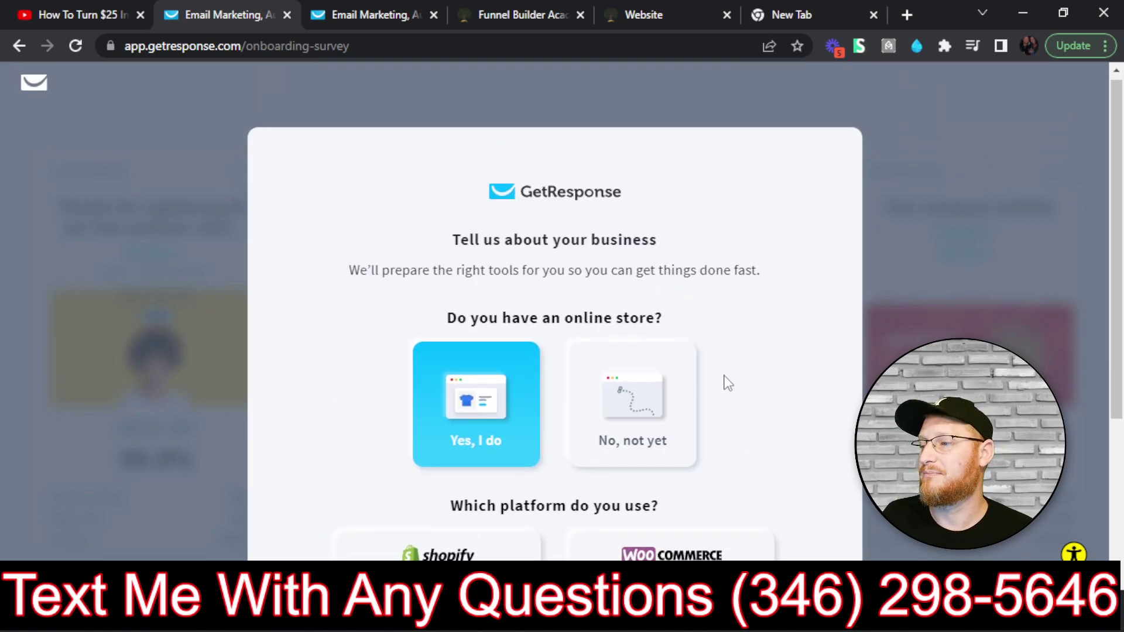
pyautogui.scroll(-4, 731, 381)
pyautogui.click(633, 170)
pyautogui.scroll(2, 586, 205)
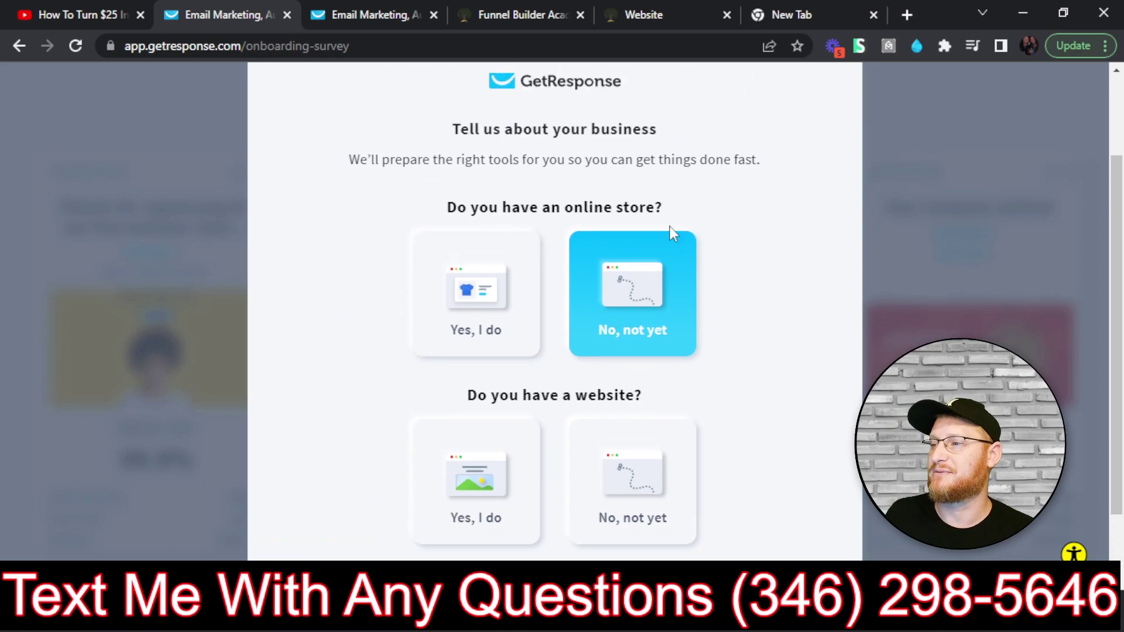
pyautogui.click(481, 501)
pyautogui.scroll(-3, 755, 502)
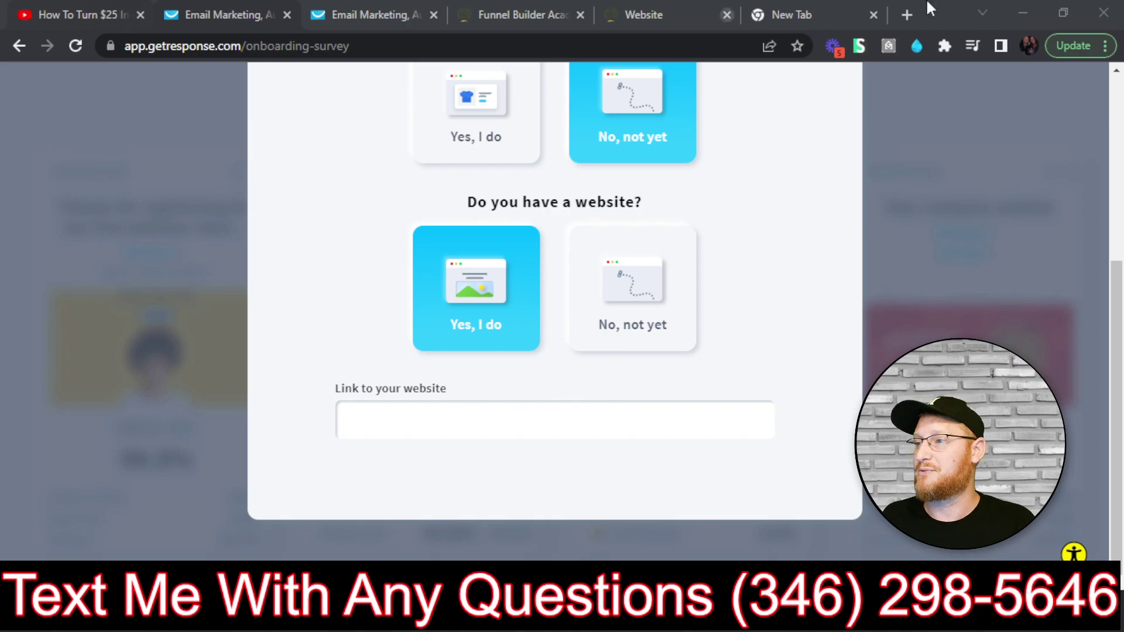
# - Switch to the website builder page and copy the domain my25cashbiz.com
pyautogui.click(679, 12)
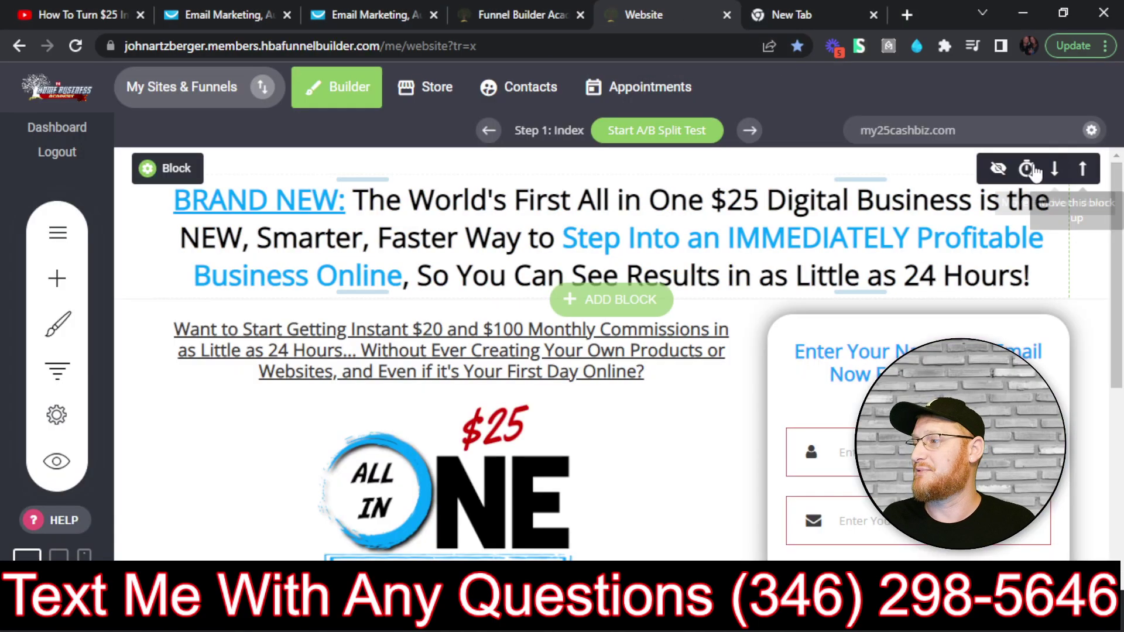
pyautogui.moveTo(976, 125); pyautogui.dragTo(835, 111)
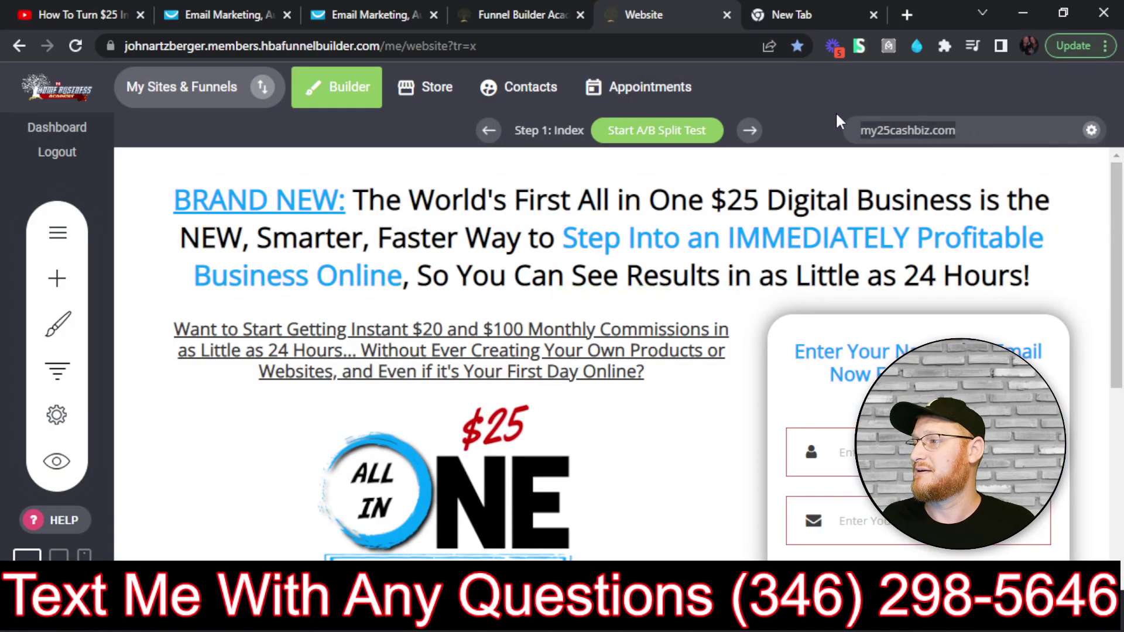
pyautogui.rightClick(881, 130)
pyautogui.click(711, 273)
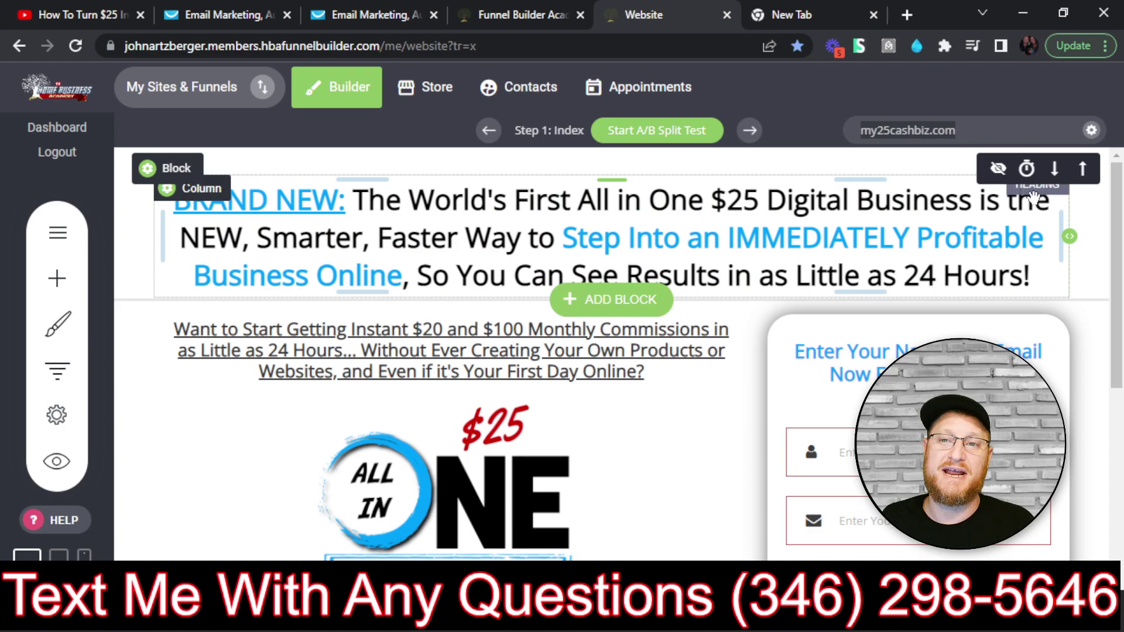
# - Return to the onboarding survey and close the other, redundant GetResponse page
pyautogui.click(212, 6)
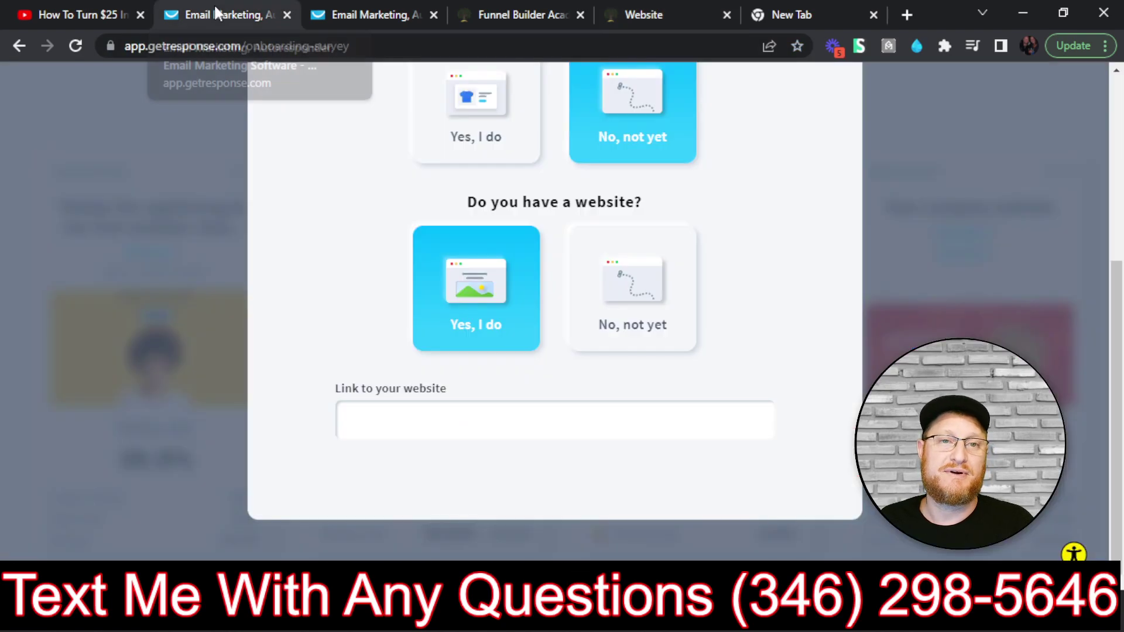
pyautogui.click(375, 9)
pyautogui.click(243, 9)
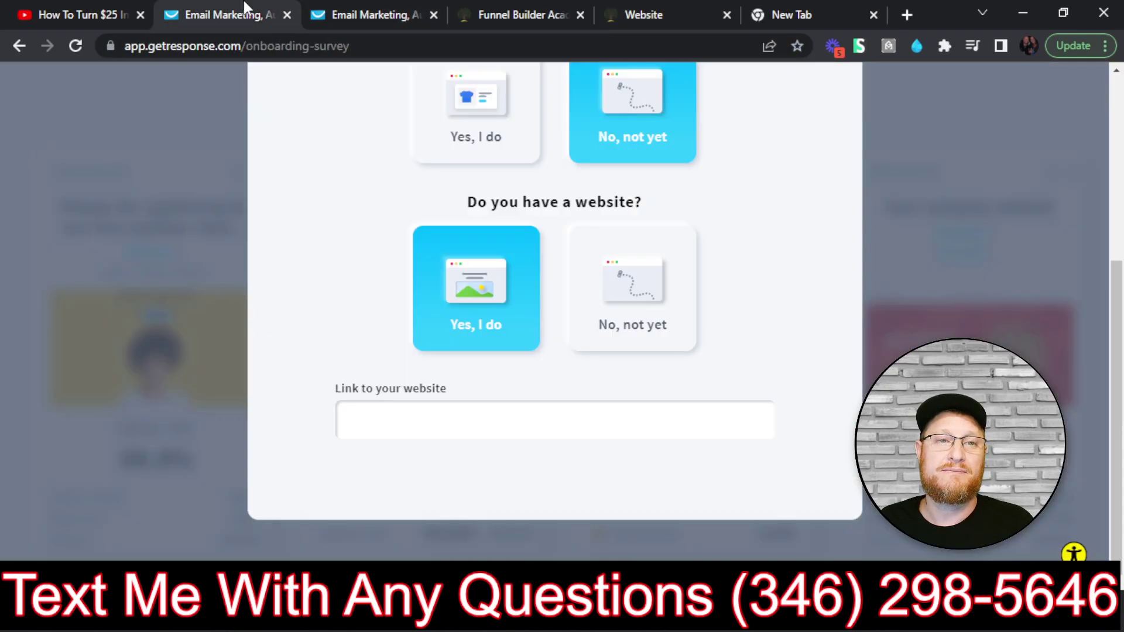
pyautogui.click(433, 15)
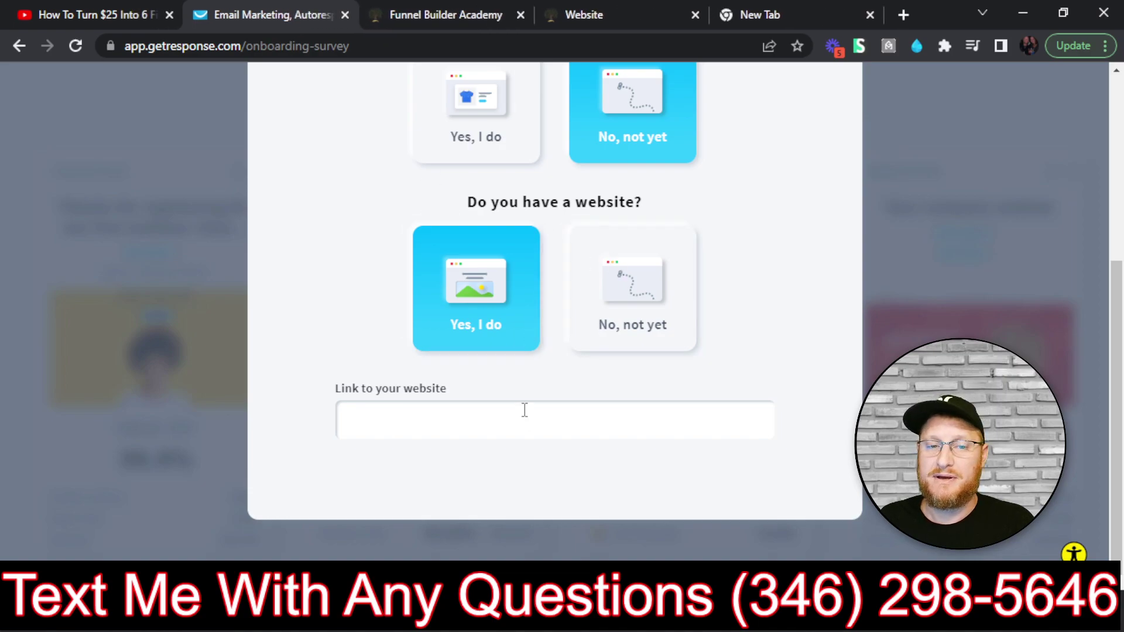
# - Paste my25cashbiz.com as the link to the website in the onboarding survey
pyautogui.rightClick(558, 430)
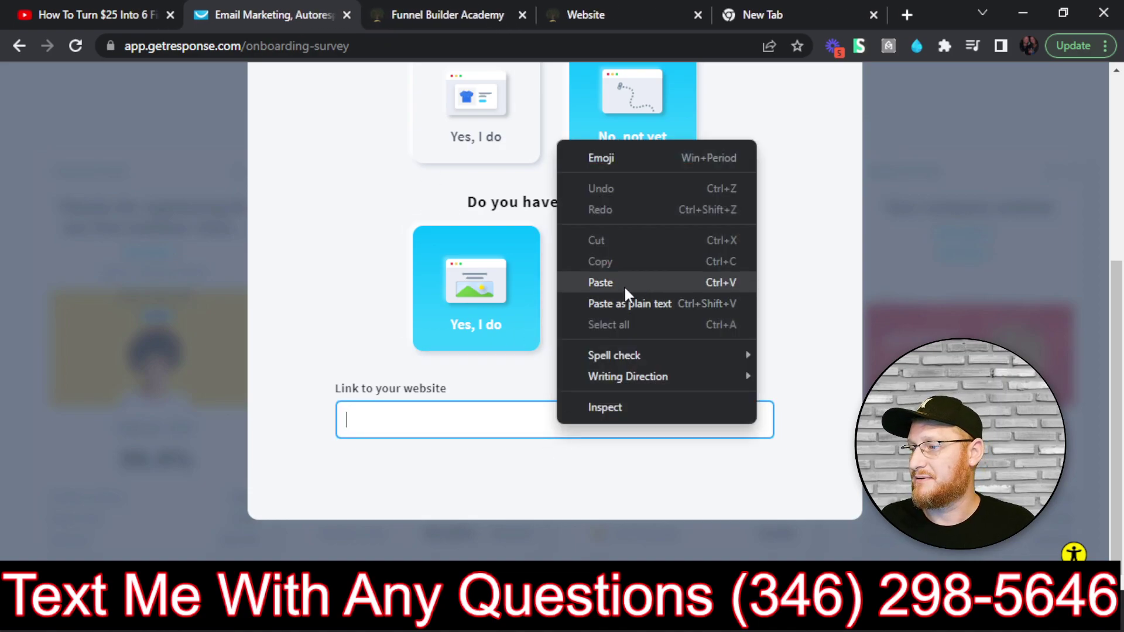
pyautogui.click(624, 284)
pyautogui.scroll(-1, 433, 404)
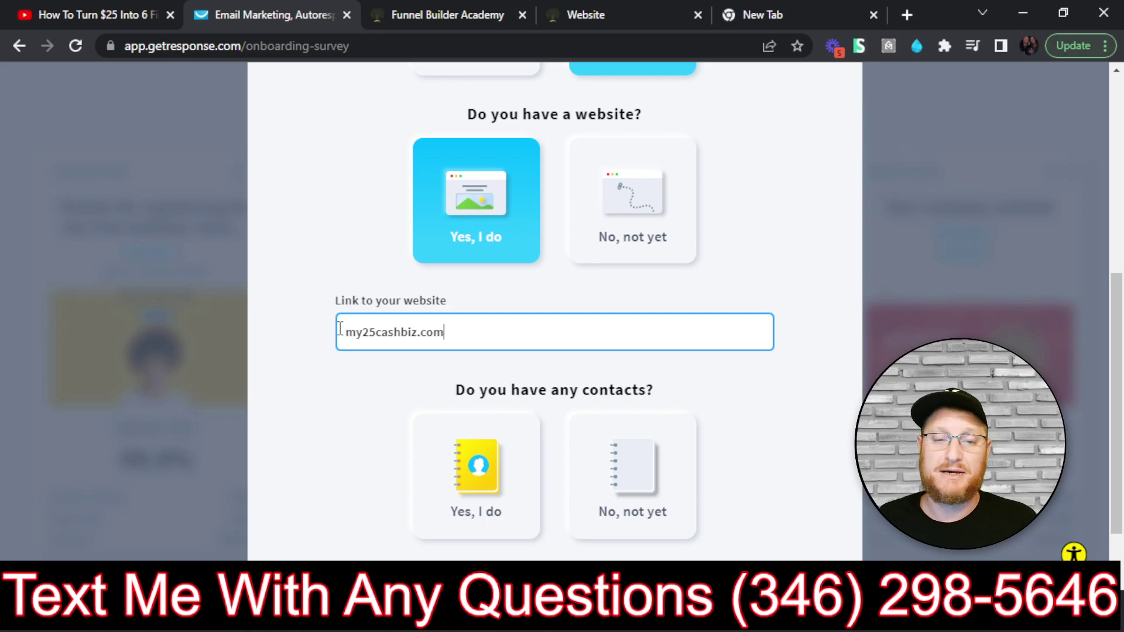
pyautogui.moveTo(343, 335); pyautogui.dragTo(456, 349)
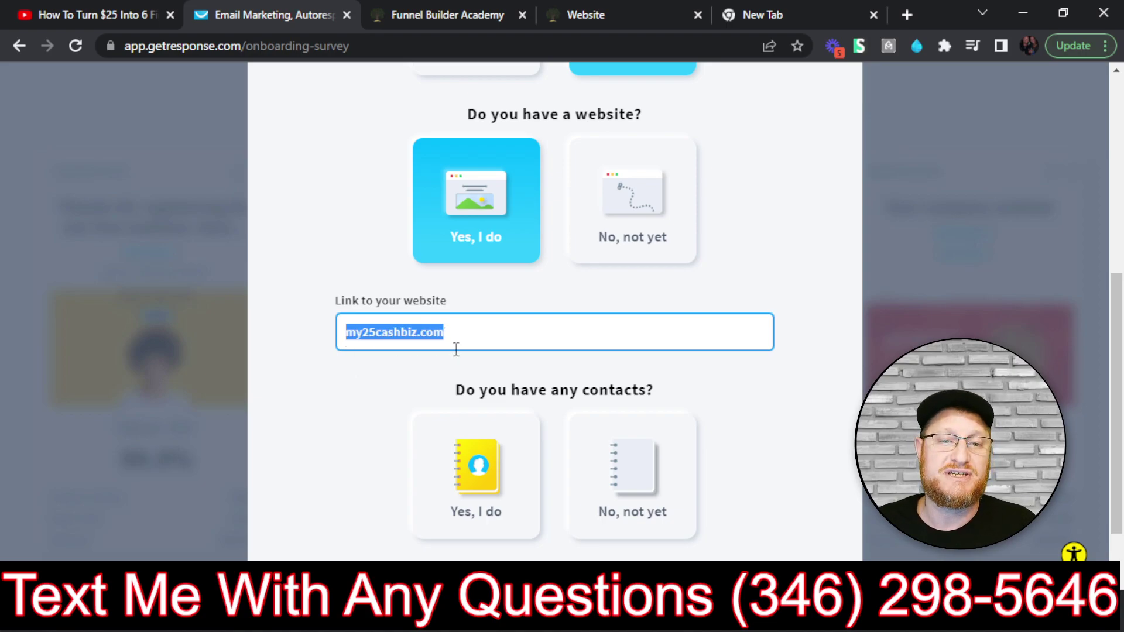
pyautogui.click(468, 332)
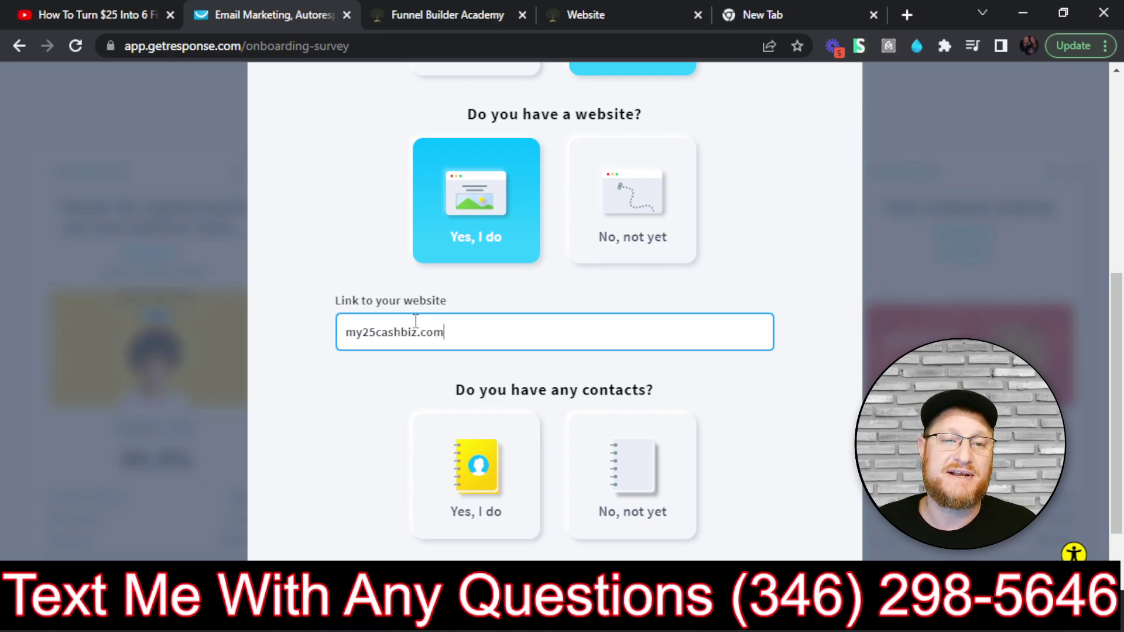
# - Finish the survey with "No, not yet" for contacts, and skip the plan offer and the tour to reach the dashboard
pyautogui.scroll(-1, 522, 362)
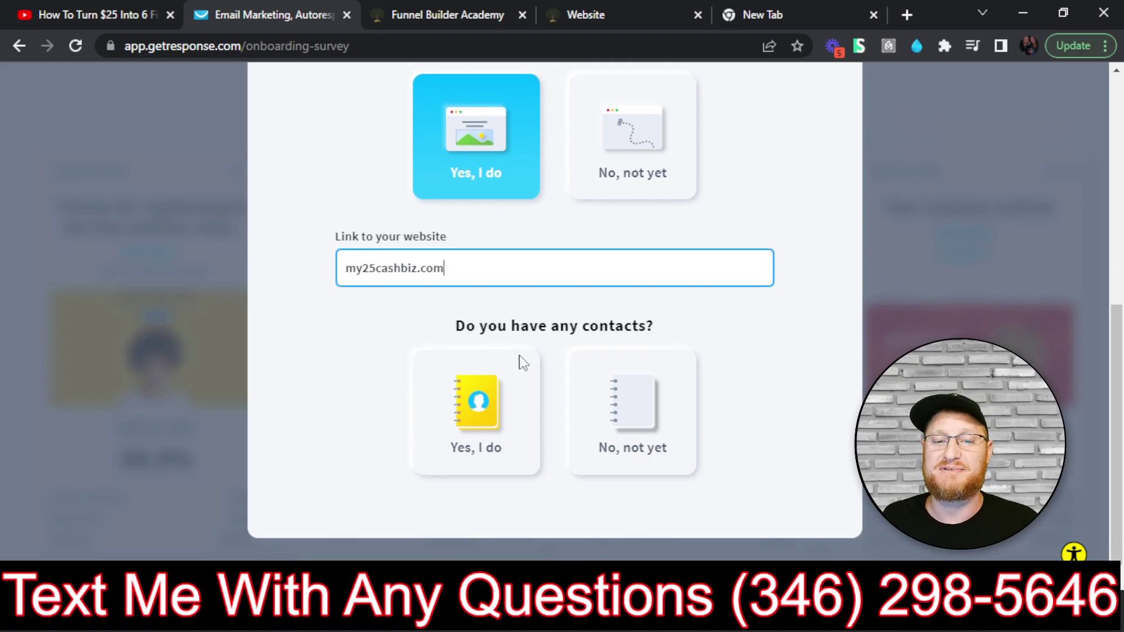
pyautogui.click(659, 403)
pyautogui.click(694, 507)
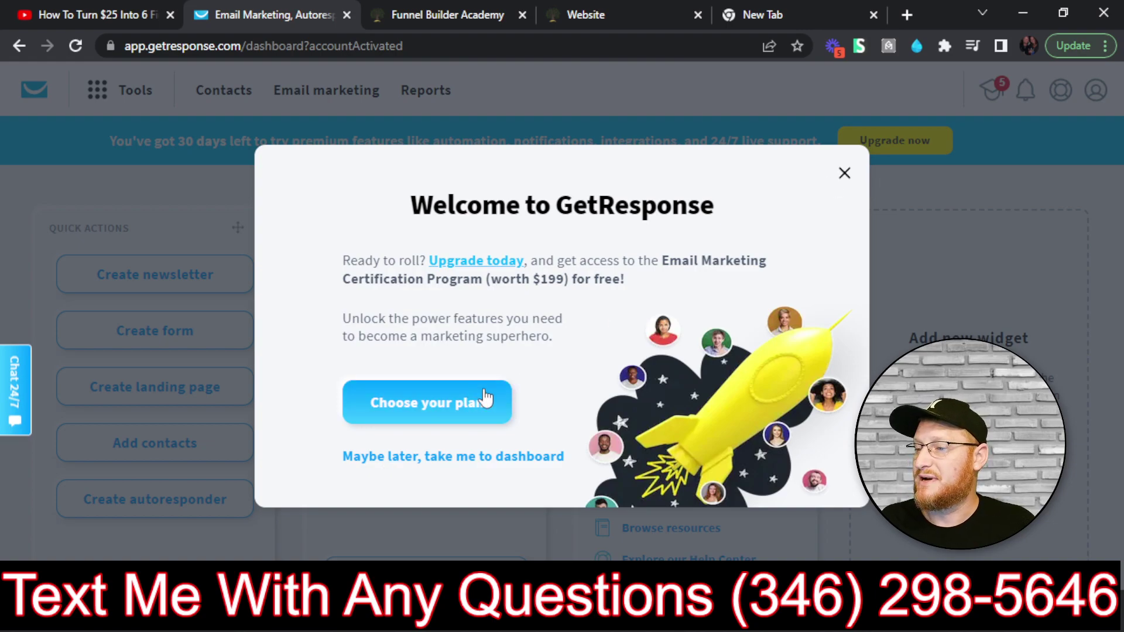
pyautogui.click(845, 176)
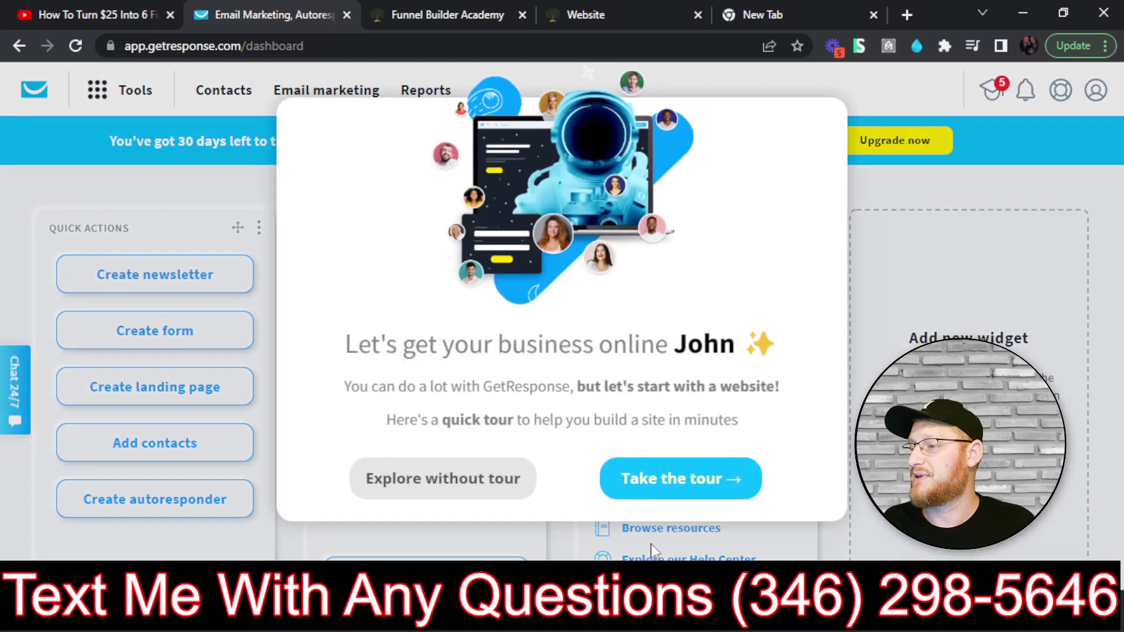
pyautogui.click(473, 485)
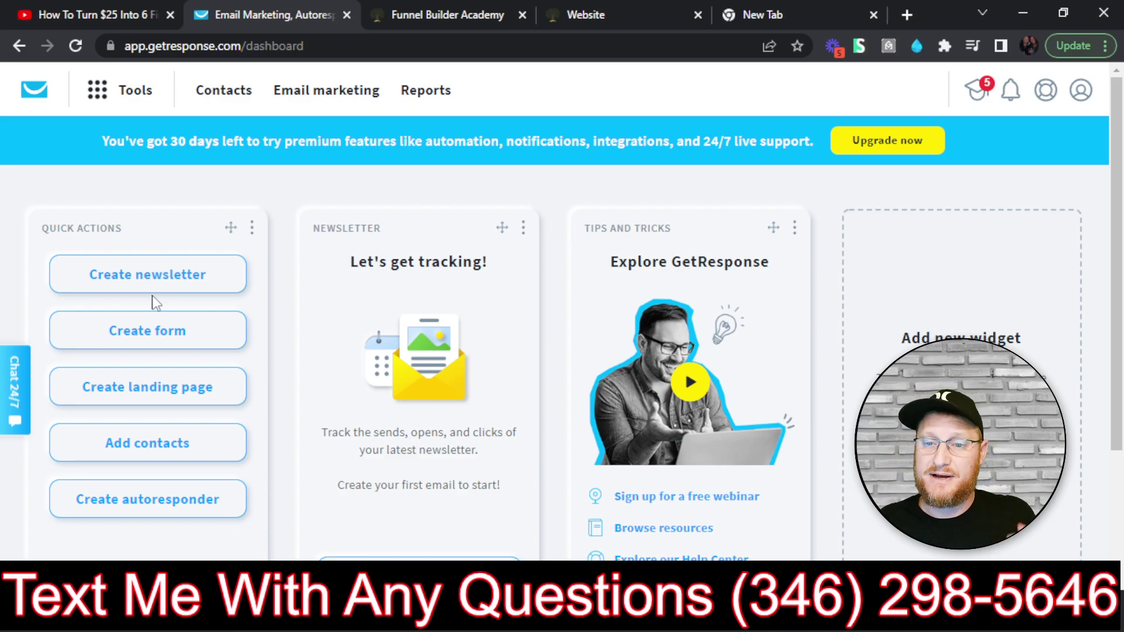
pyautogui.click(603, 12)
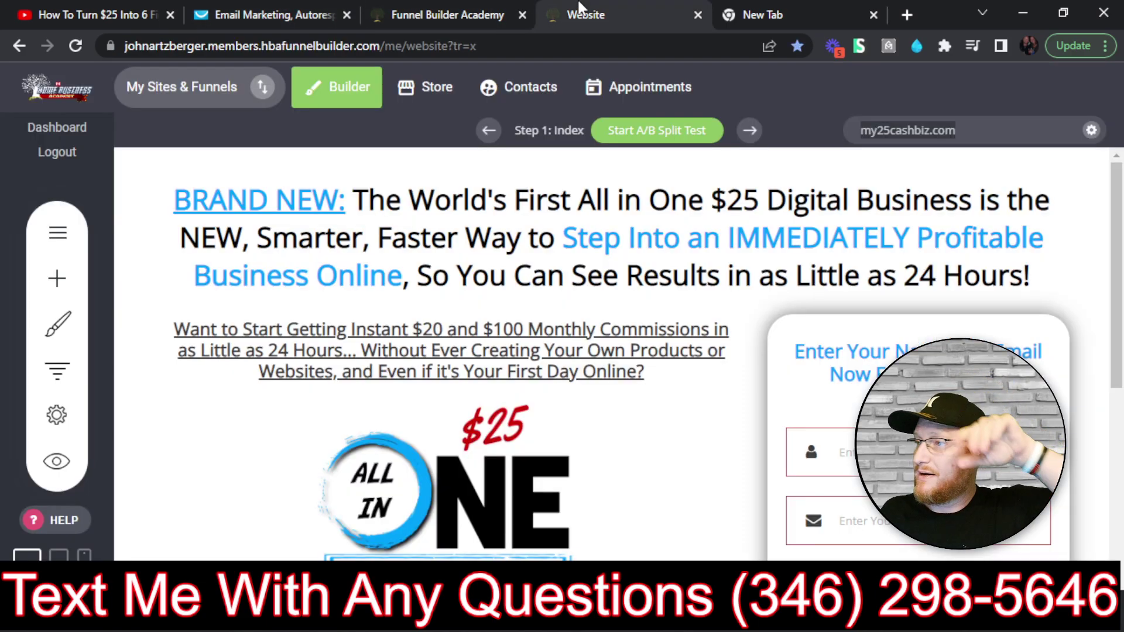
pyautogui.click(311, 14)
pyautogui.scroll(-1, 551, 288)
pyautogui.scroll(1, 551, 288)
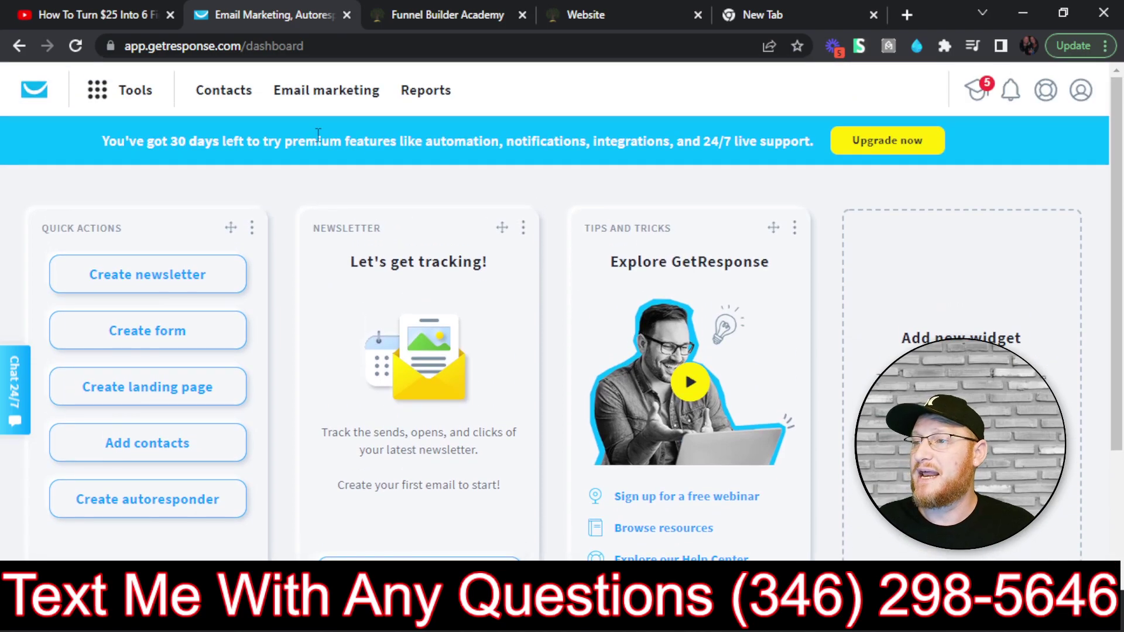
# - Create a new contact list named "$25 Cash Biz"
pyautogui.click(227, 94)
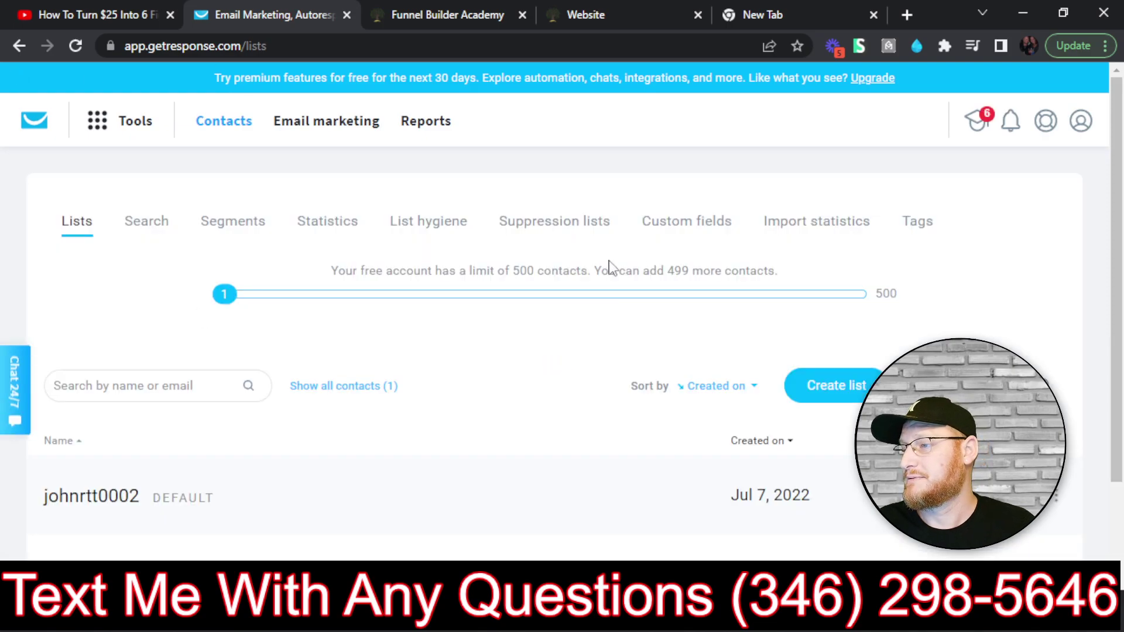
pyautogui.scroll(-2, 609, 266)
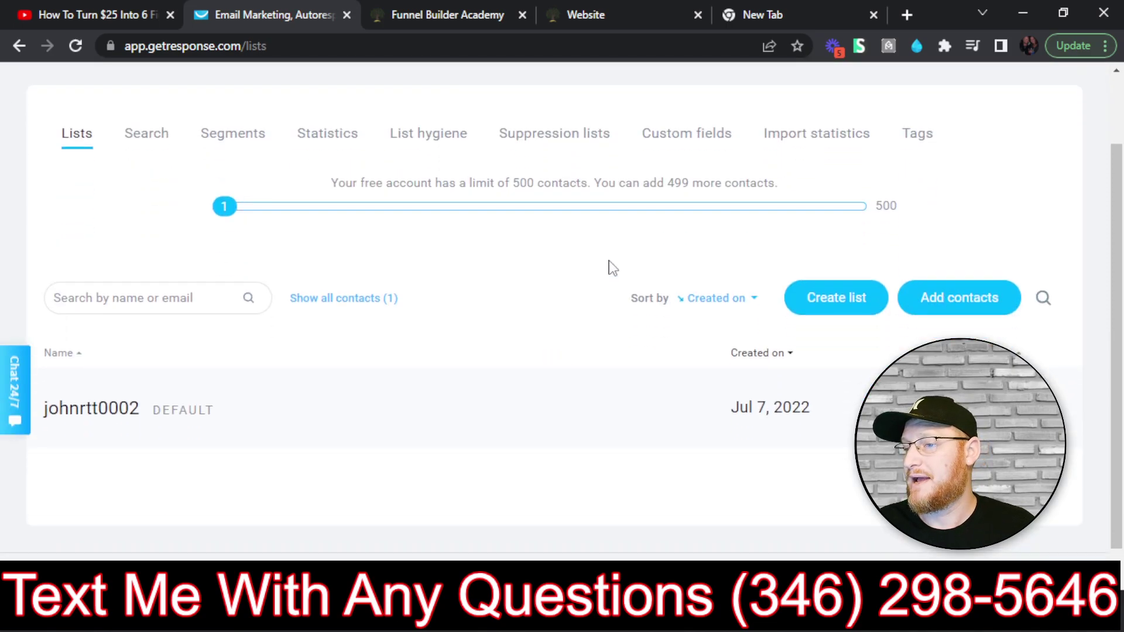
pyautogui.click(831, 305)
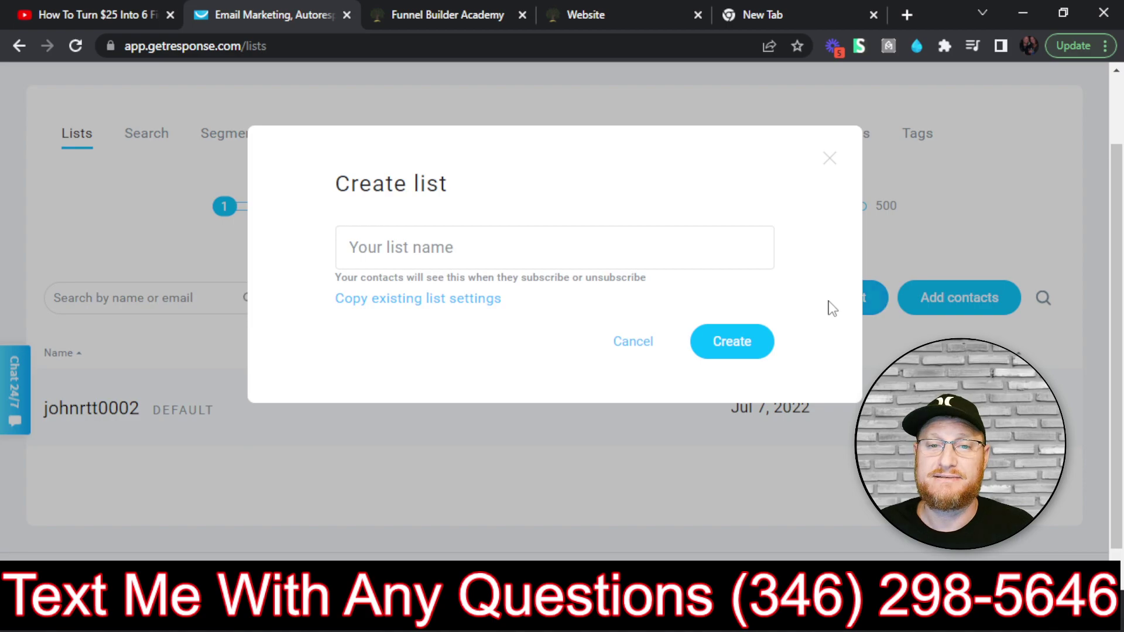
pyautogui.click(374, 245)
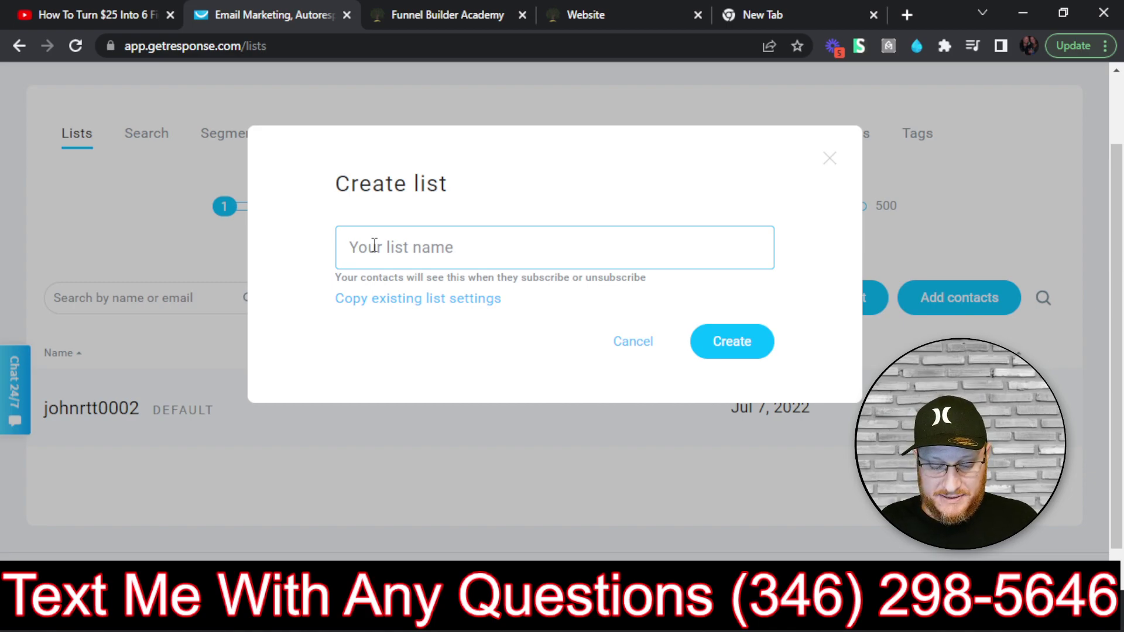
pyautogui.write('$25 Doll')
pyautogui.press('BackSpace')
pyautogui.press('BackSpace')
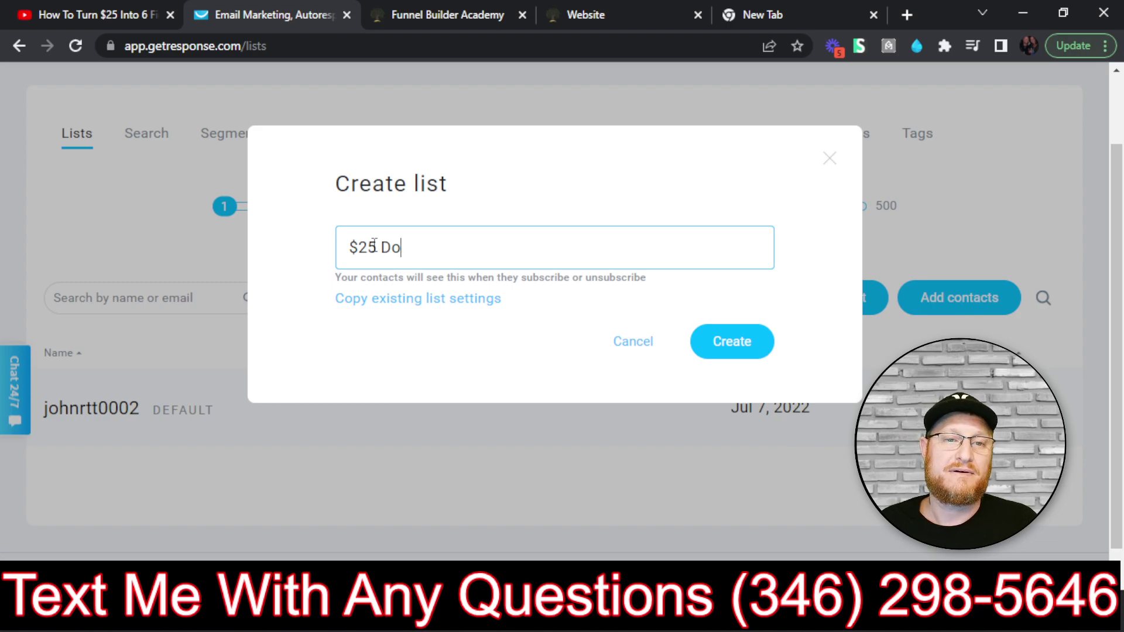
pyautogui.press('BackSpace')
pyautogui.press('BackSpace')
pyautogui.write('Cas')
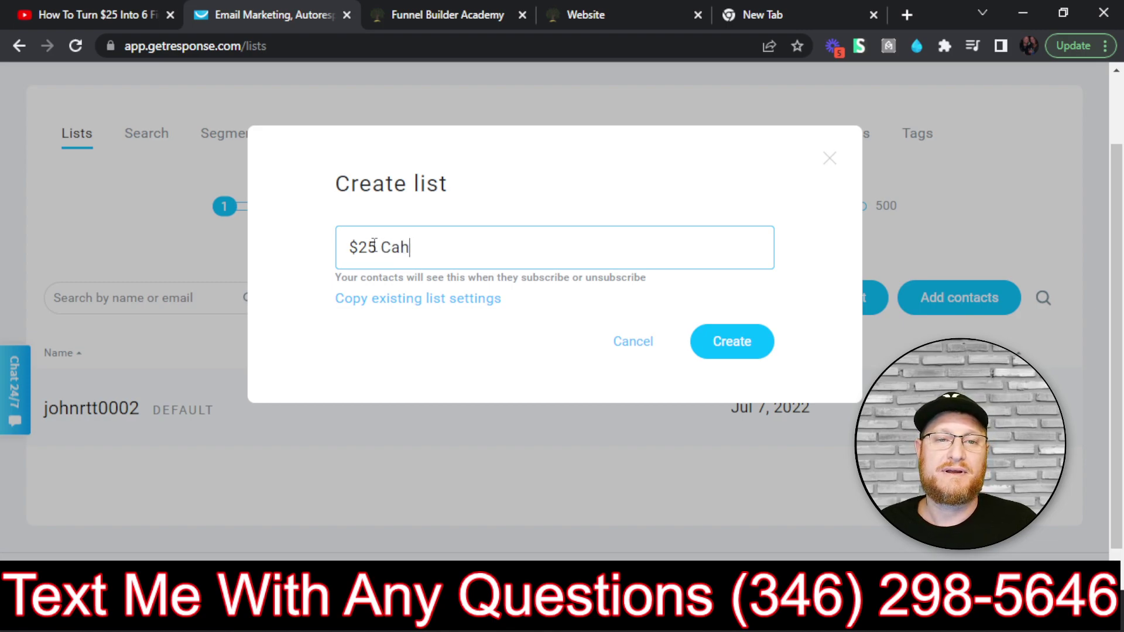
pyautogui.write('h Biz')
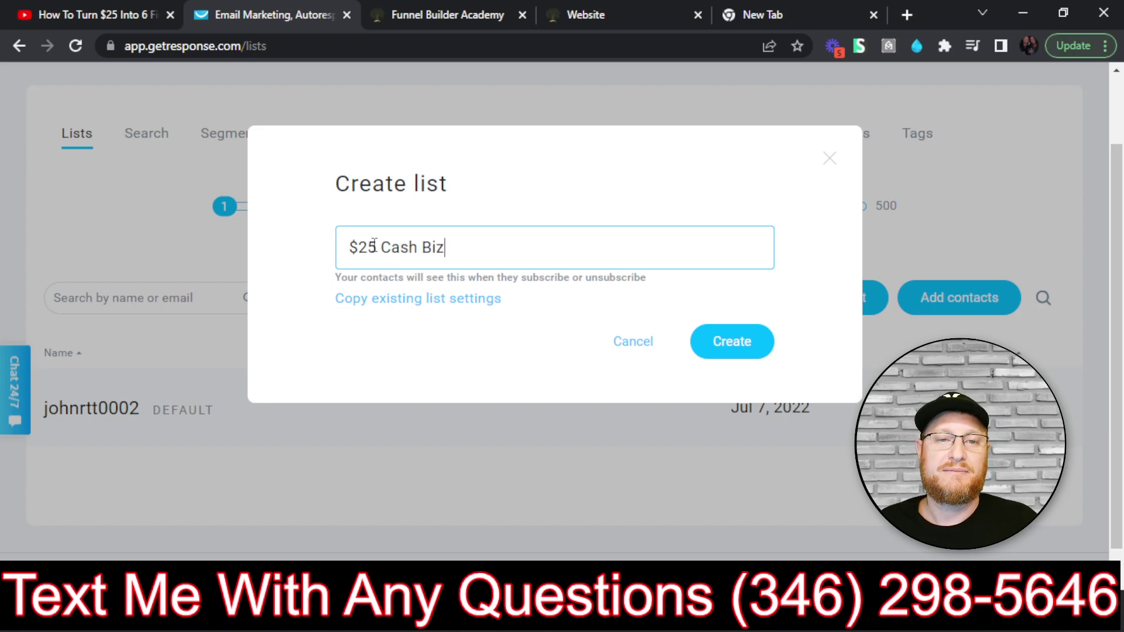
pyautogui.write(' JA')
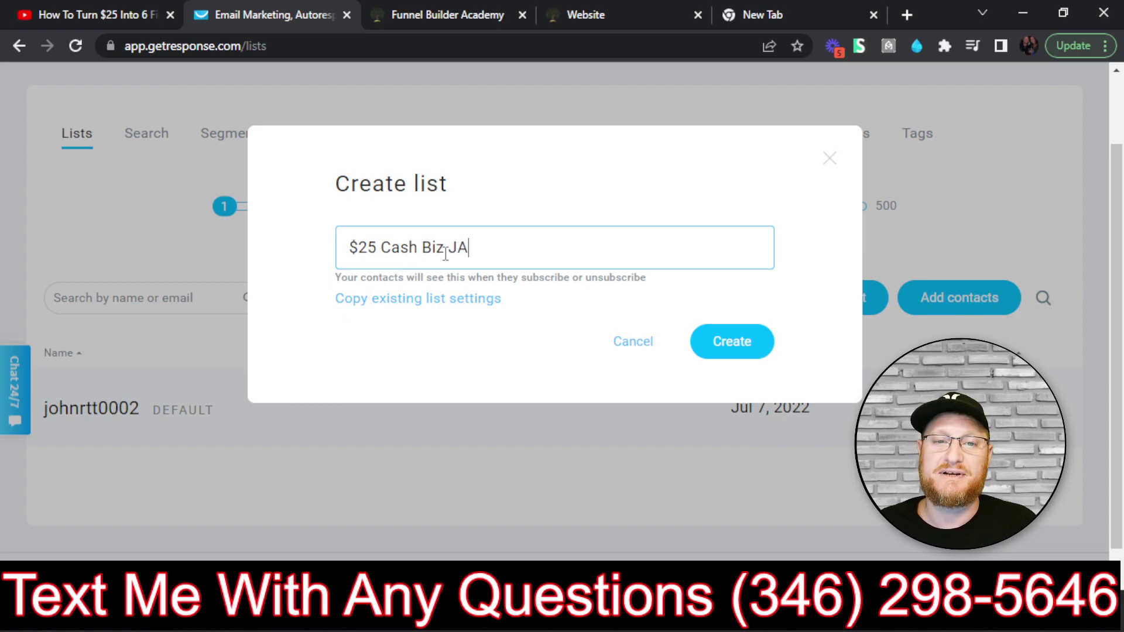
pyautogui.moveTo(469, 247); pyautogui.dragTo(455, 249)
pyautogui.press('BackSpace')
pyautogui.press('BackSpace')
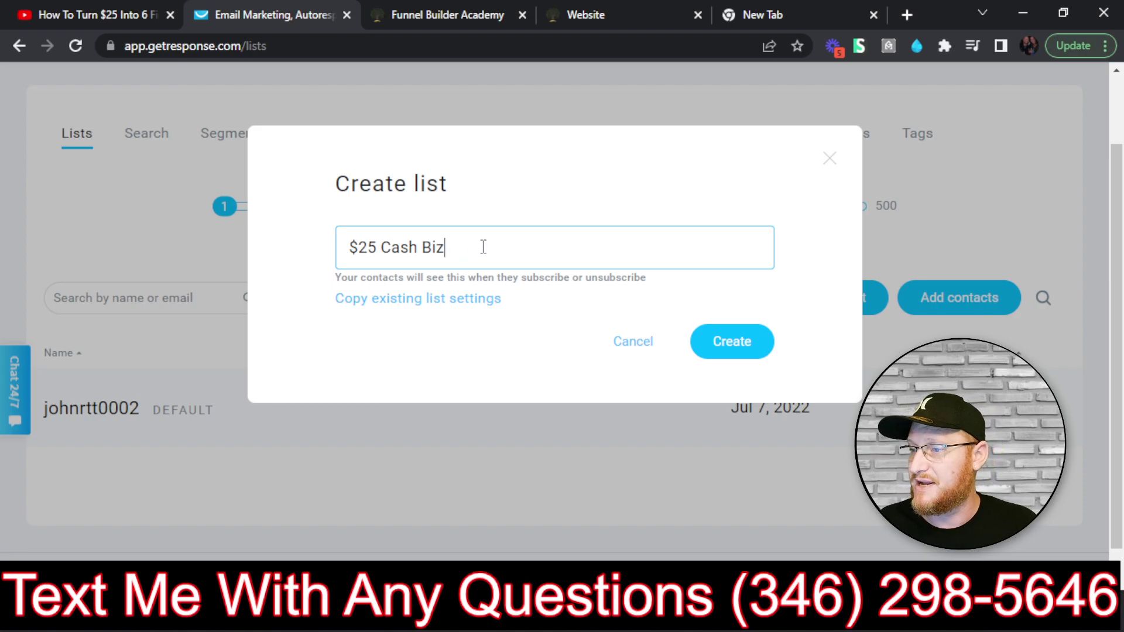
pyautogui.click(754, 346)
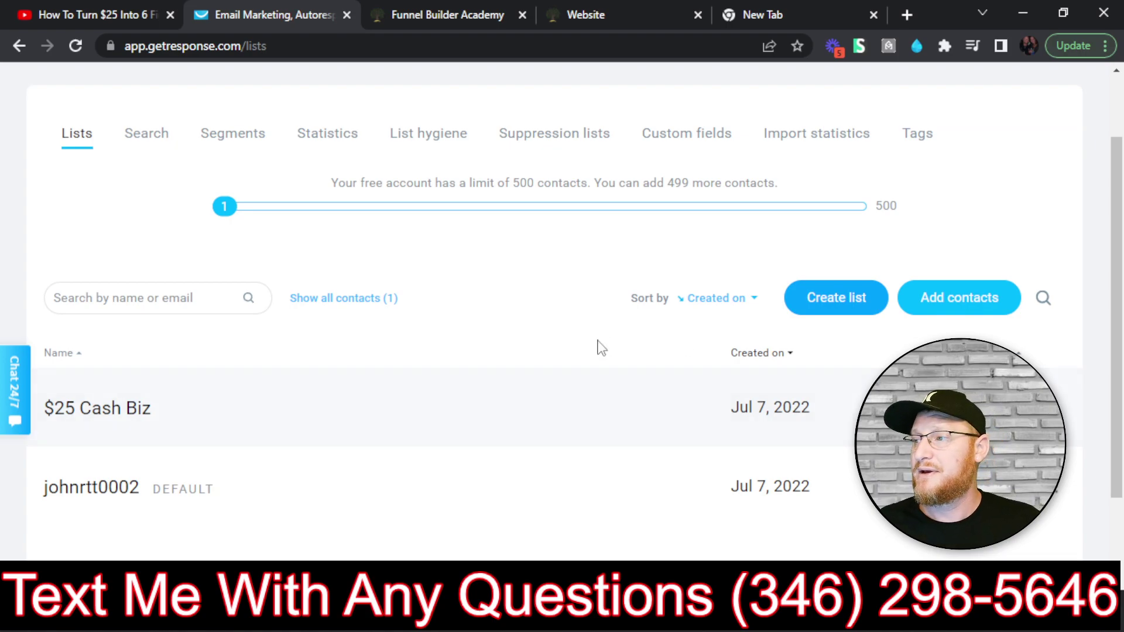
pyautogui.click(586, 13)
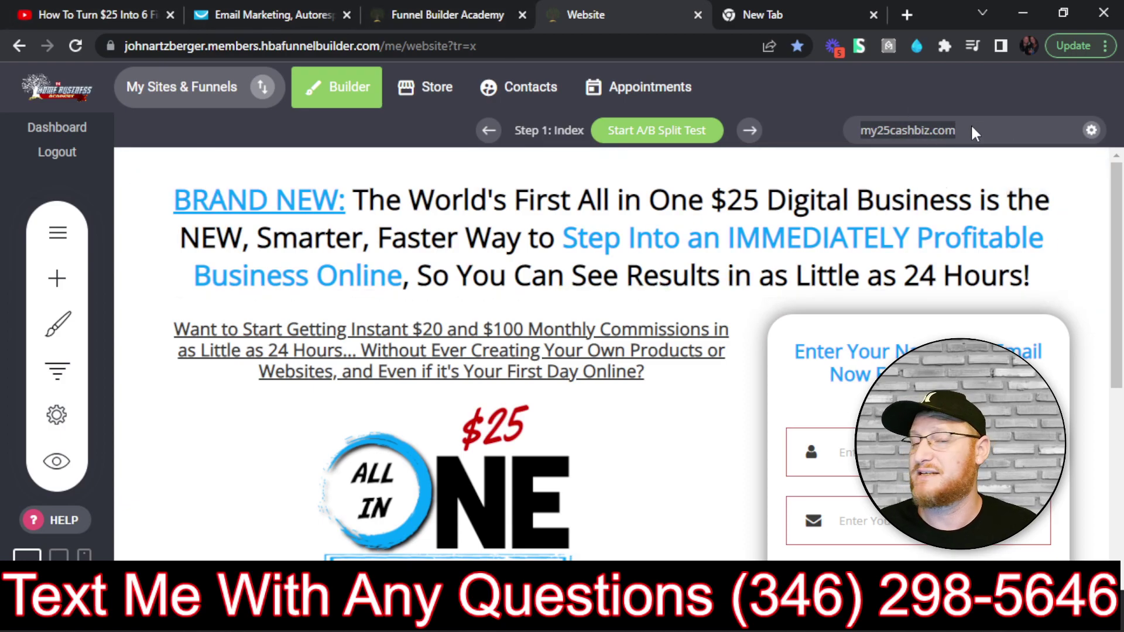
pyautogui.click(270, 14)
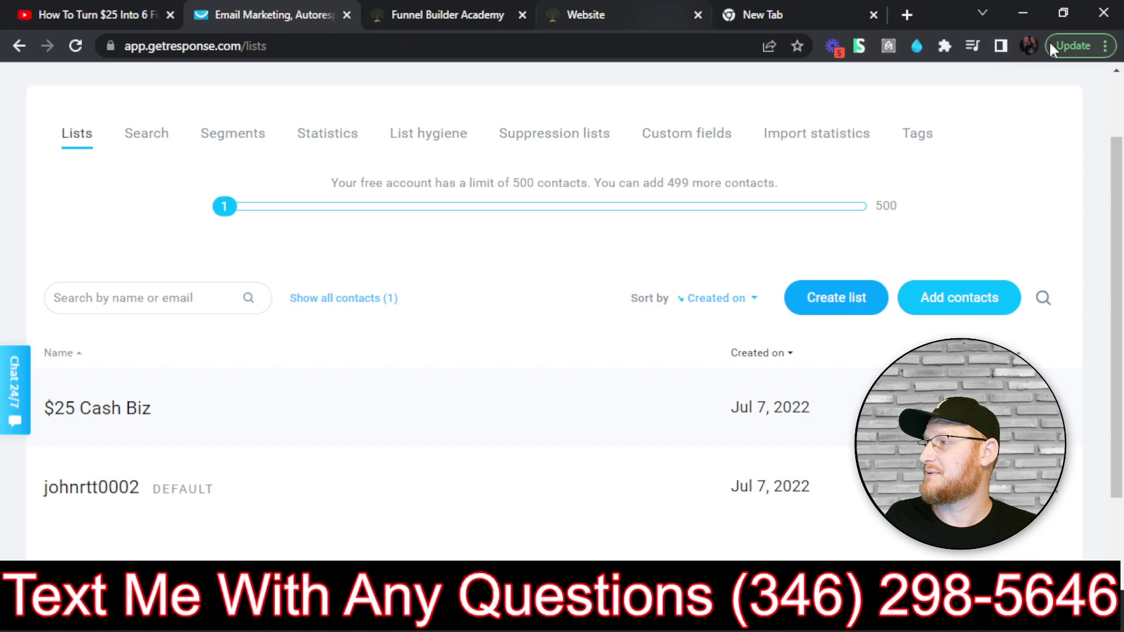
pyautogui.moveTo(252, 9); pyautogui.dragTo(221, 107)
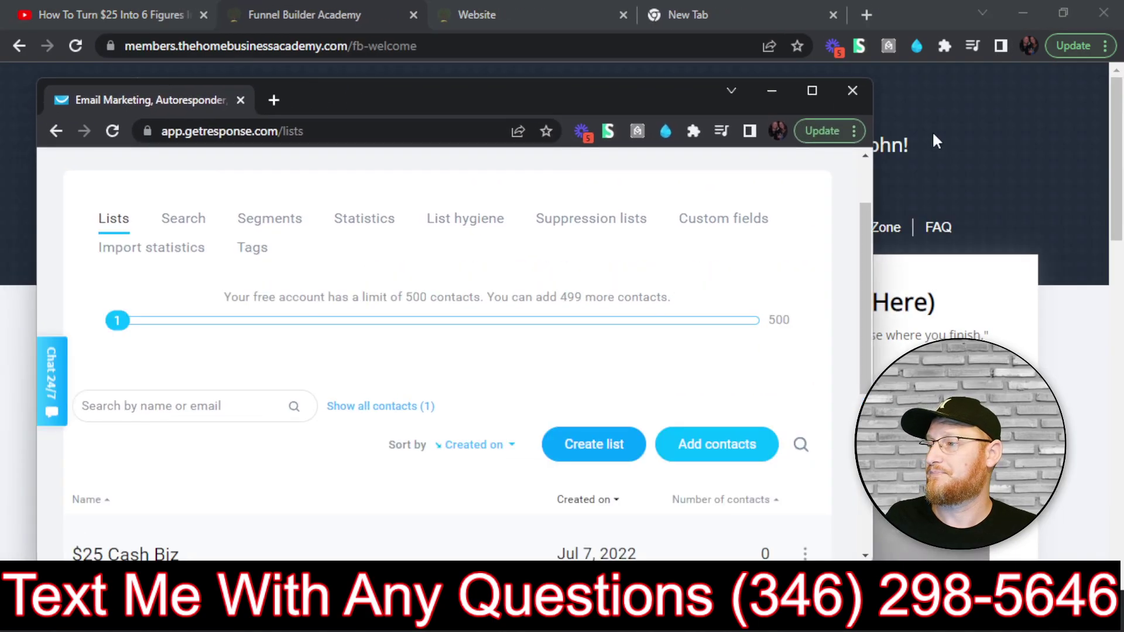
pyautogui.scroll(-4, 752, 421)
pyautogui.scroll(2, 753, 421)
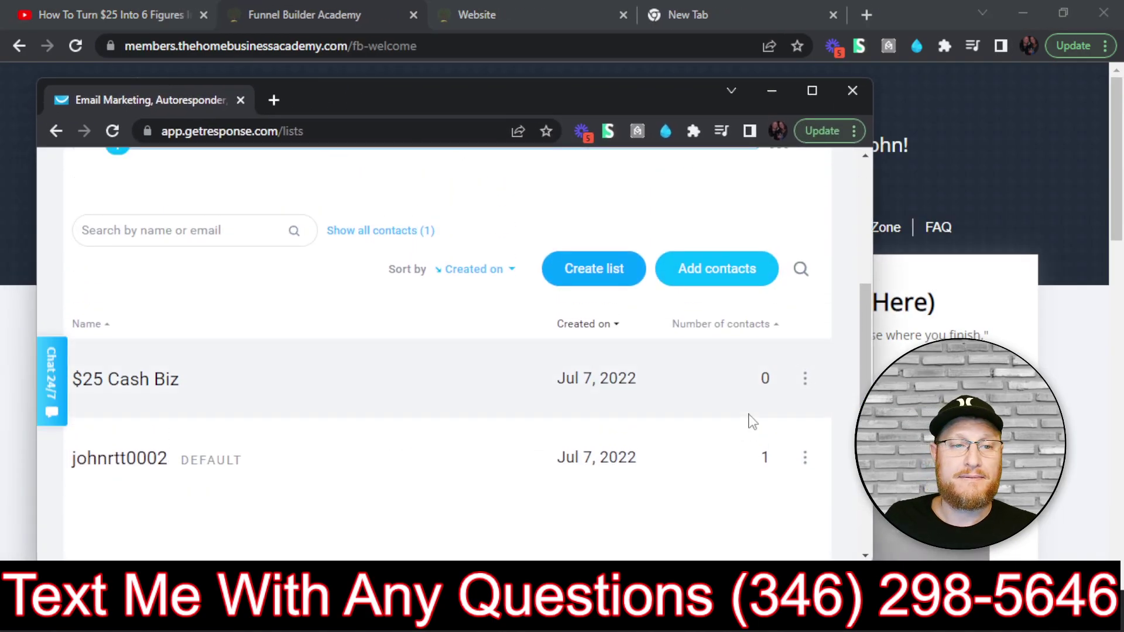
pyautogui.click(871, 86)
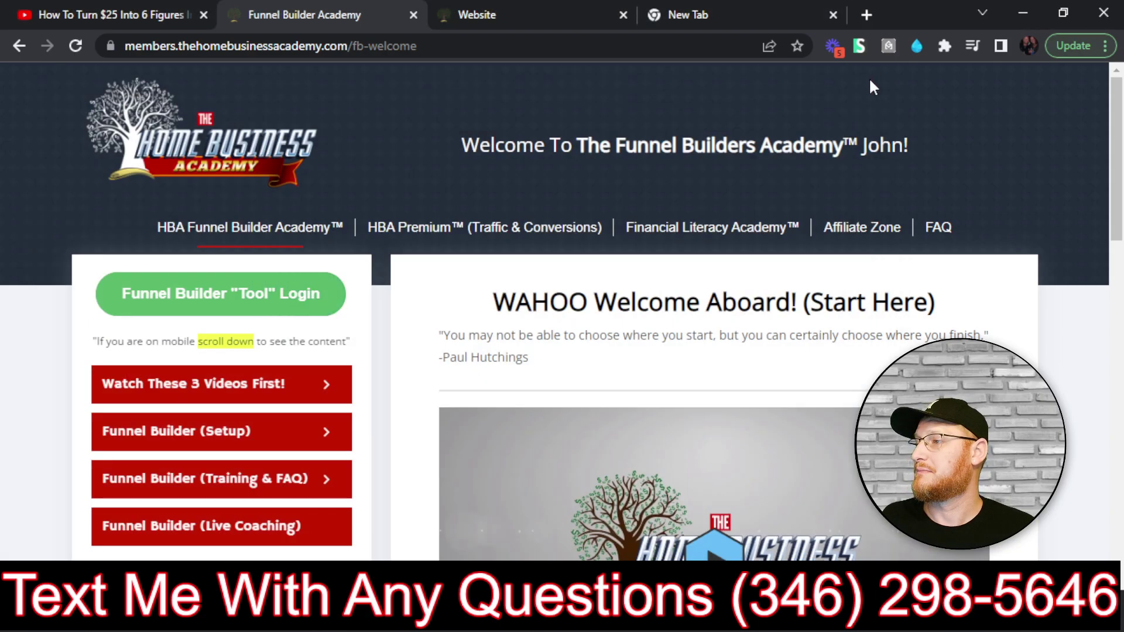
# - Load getresponse.com in the blank new page and log in to the account
pyautogui.click(784, 11)
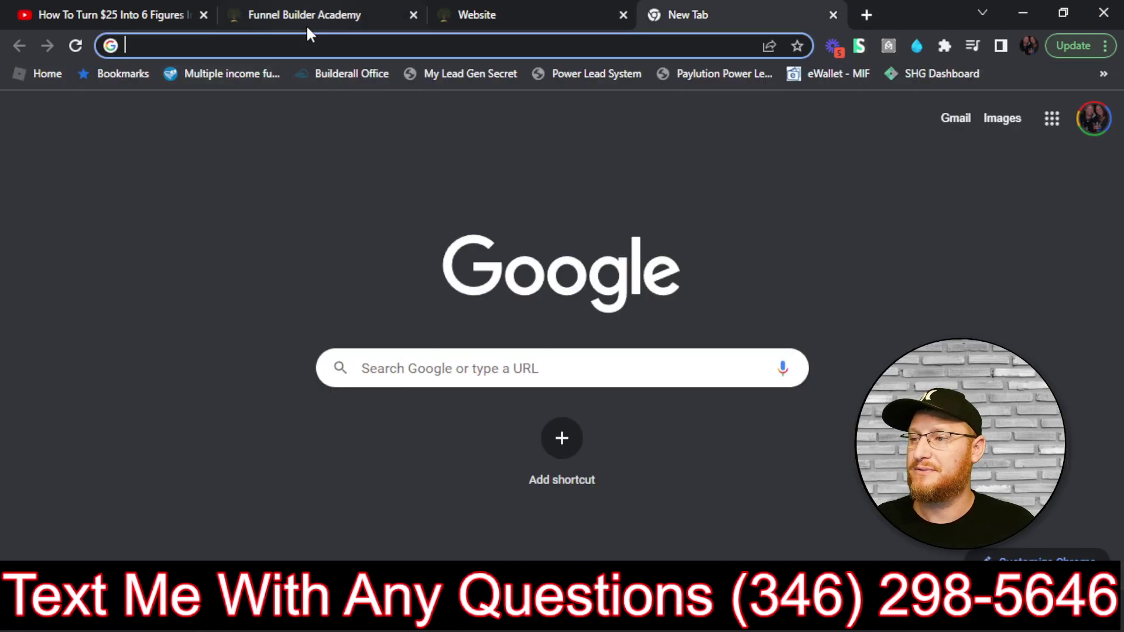
pyautogui.click(295, 46)
pyautogui.write('ge')
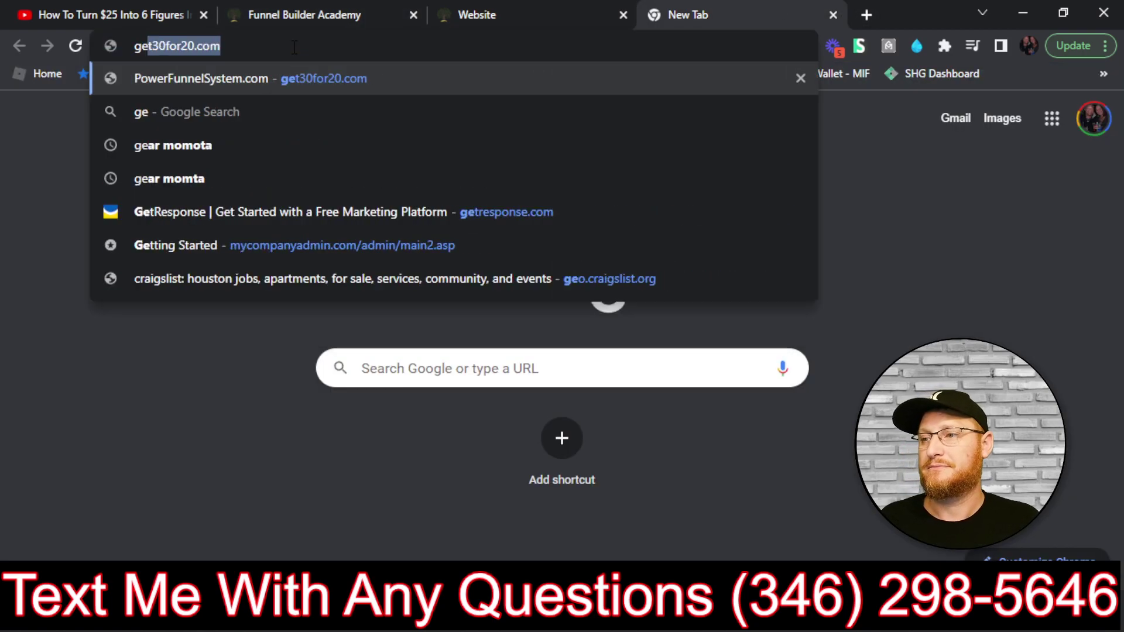
pyautogui.write('tre')
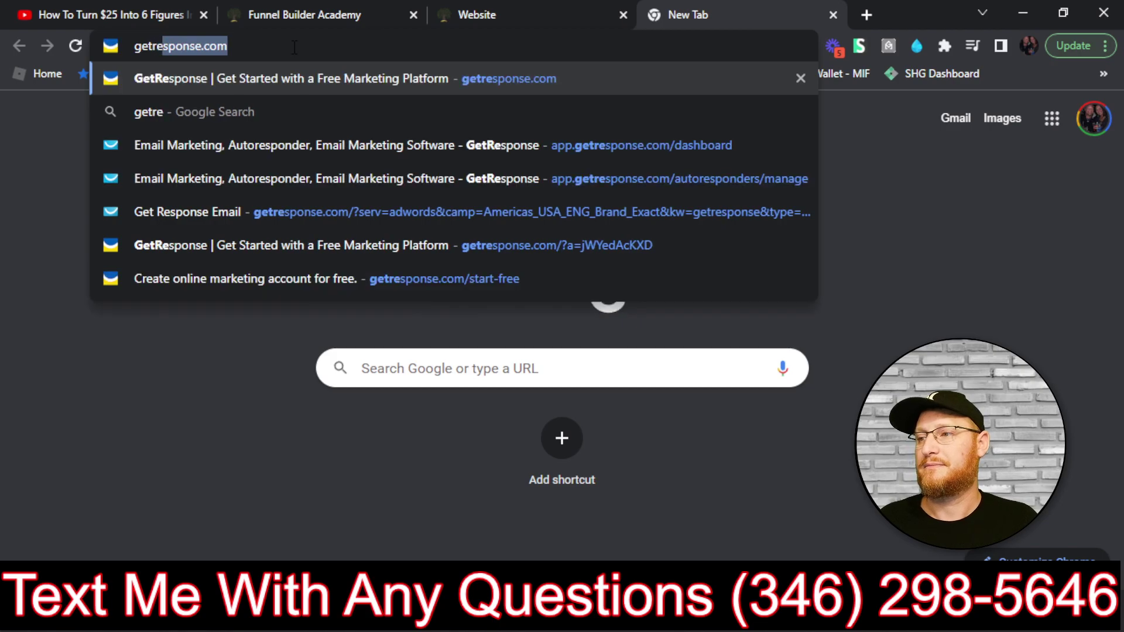
pyautogui.press('Return')
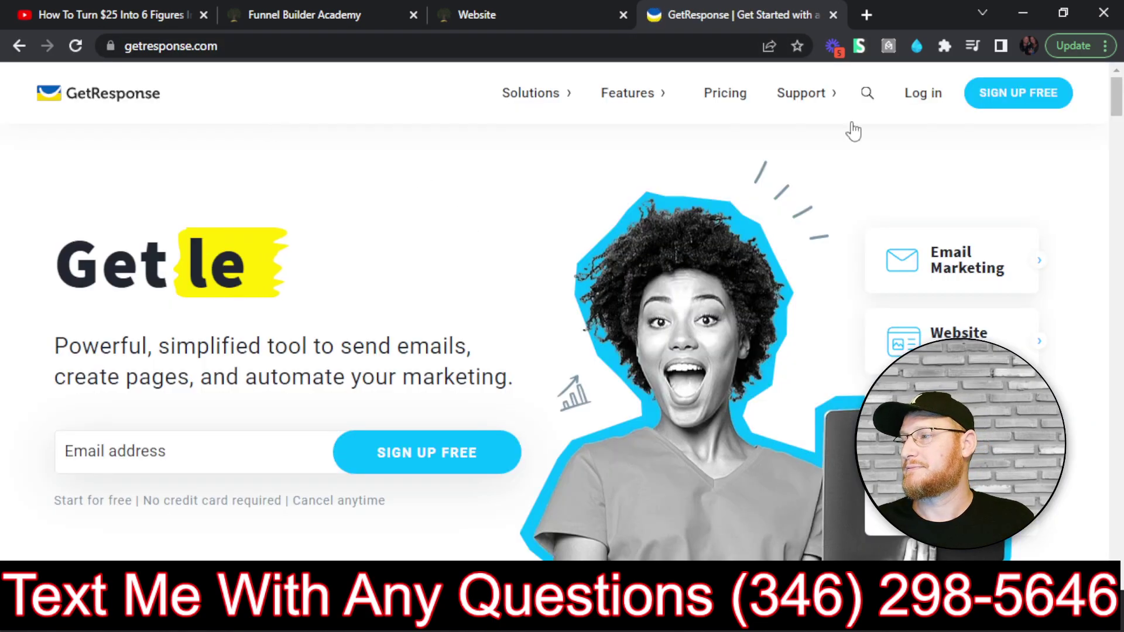
pyautogui.click(929, 90)
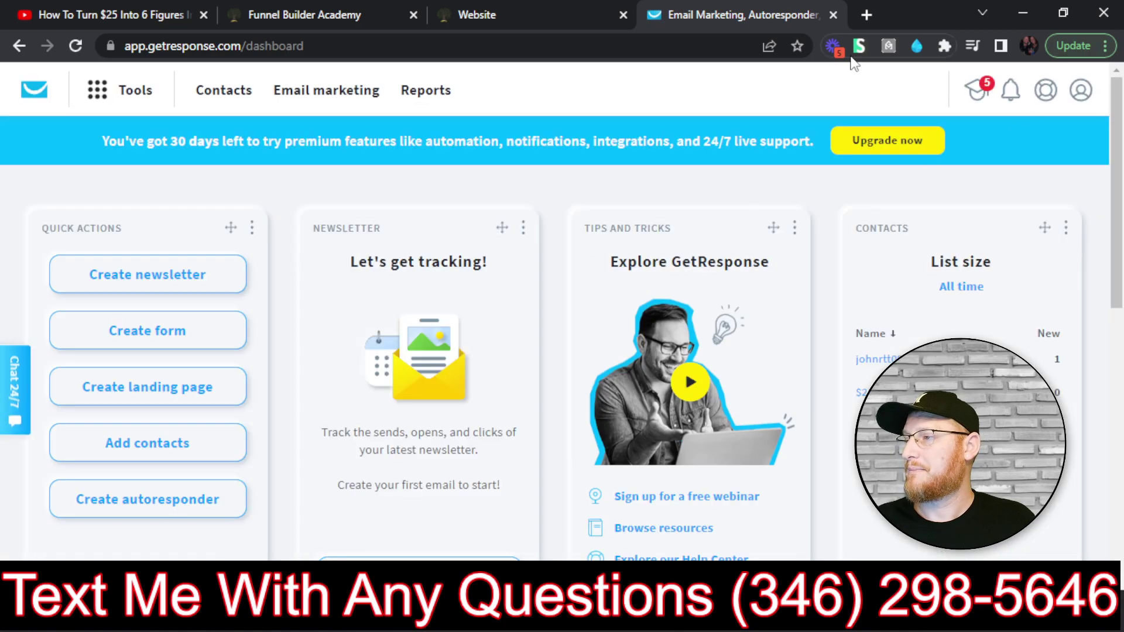
# - Open the account's contact lists from the dashboard
pyautogui.click(1082, 94)
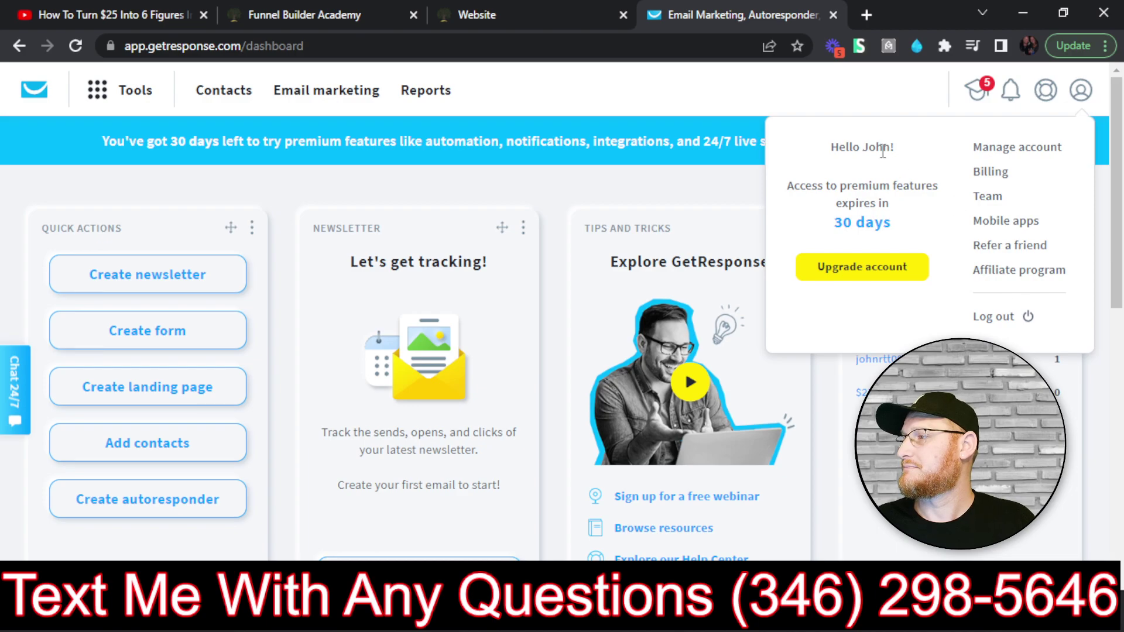
pyautogui.click(244, 81)
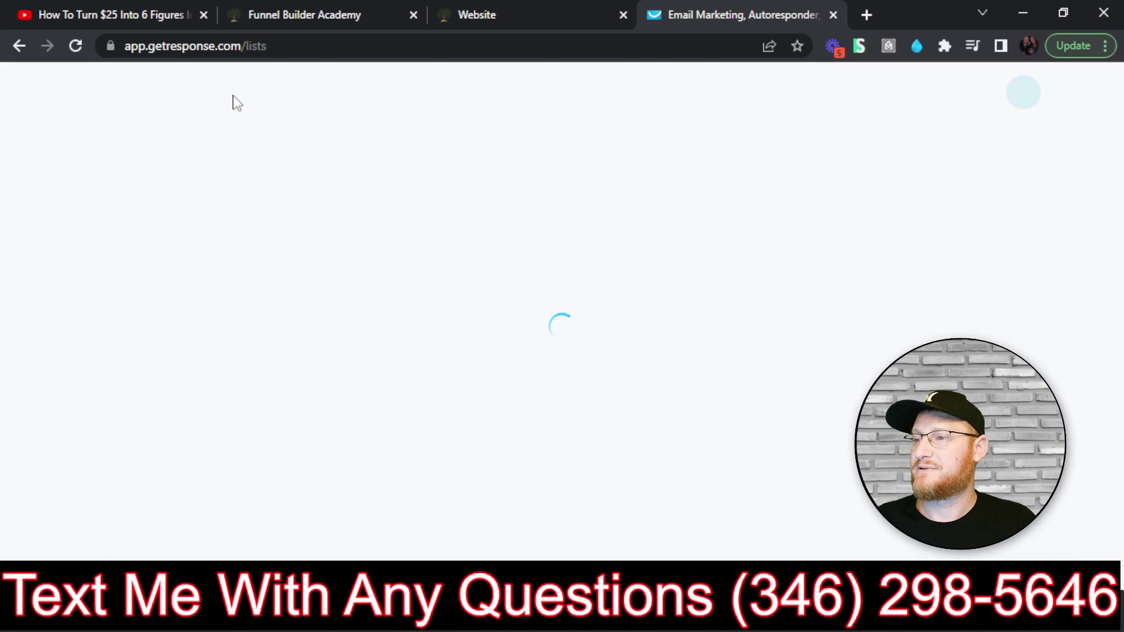
pyautogui.scroll(-2, 627, 367)
pyautogui.scroll(2, 562, 334)
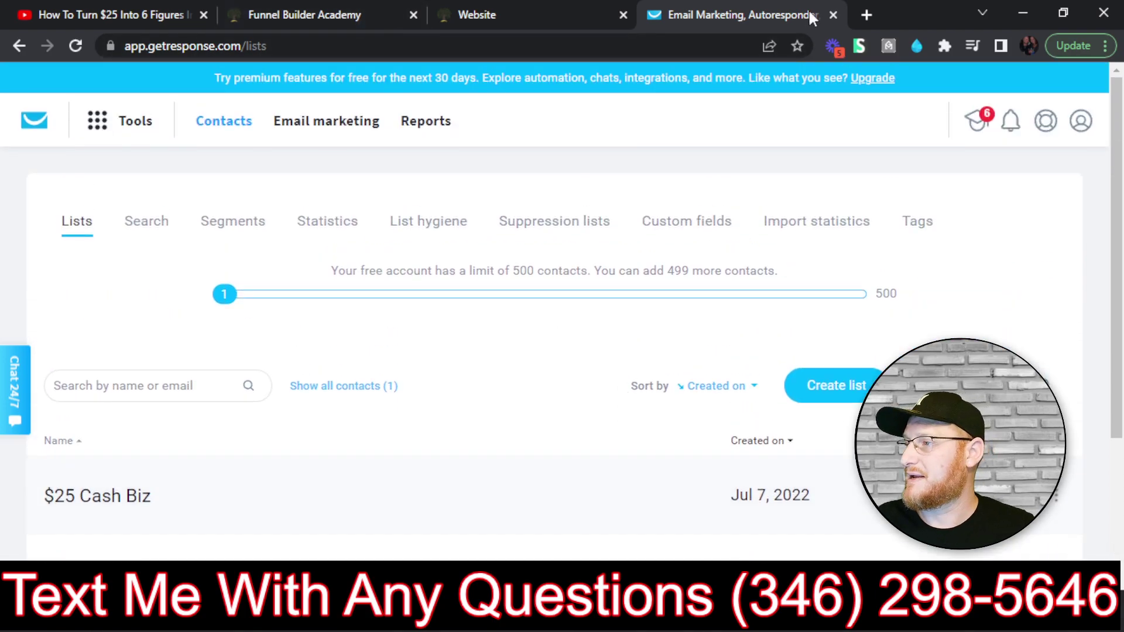
# - Detach the GetResponse page into its own narrower window over the website builder, with the contact lists in view
pyautogui.moveTo(748, 12); pyautogui.dragTo(475, 70)
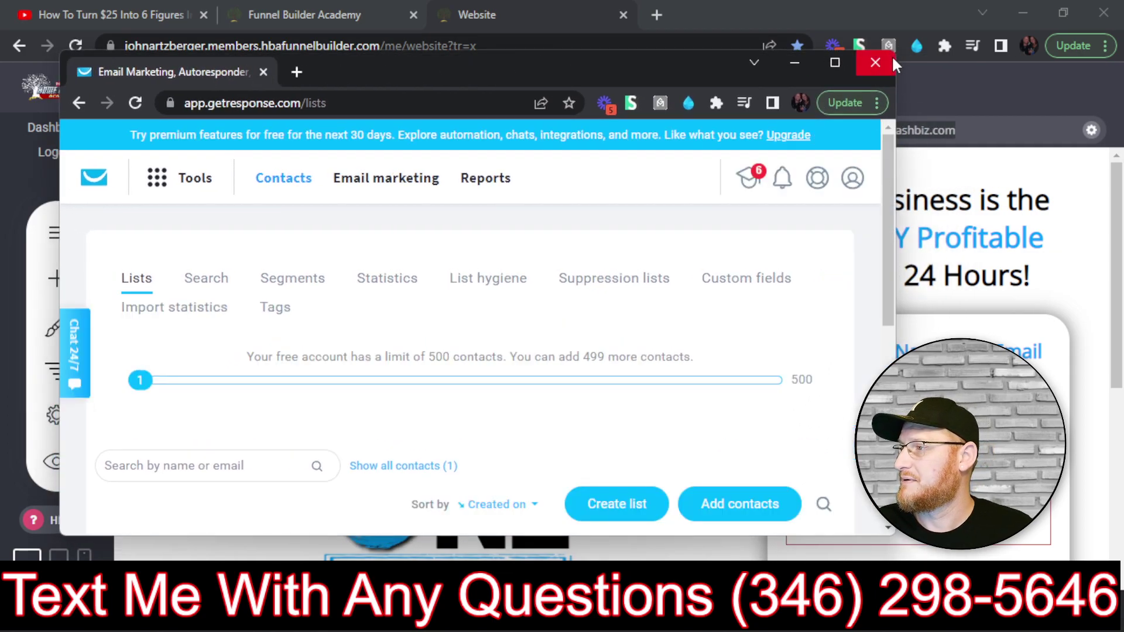
pyautogui.moveTo(895, 52); pyautogui.dragTo(553, 67)
pyautogui.moveTo(343, 86); pyautogui.dragTo(439, 91)
pyautogui.scroll(-7, 597, 355)
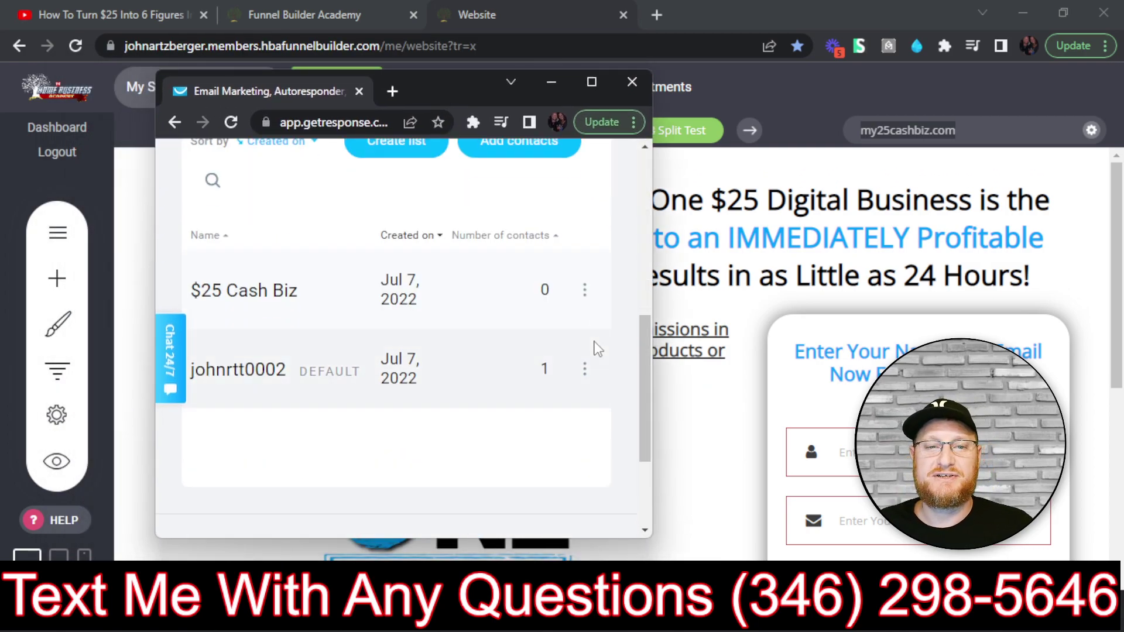
pyautogui.scroll(2, 597, 348)
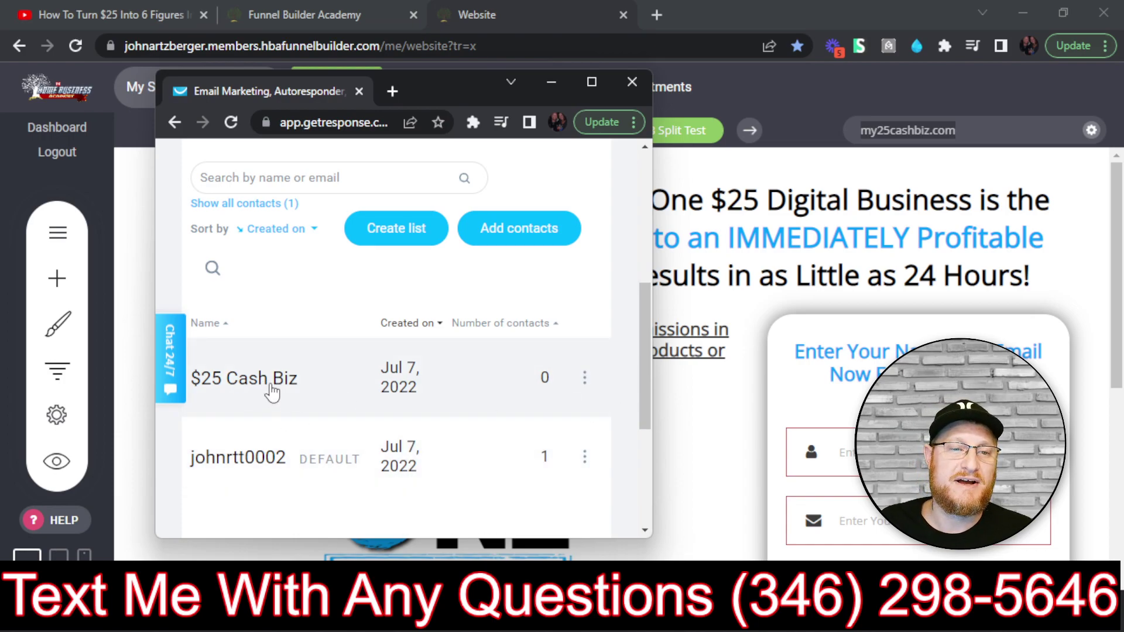
# - Make the $25 Cash Biz list the default contact list
pyautogui.click(585, 378)
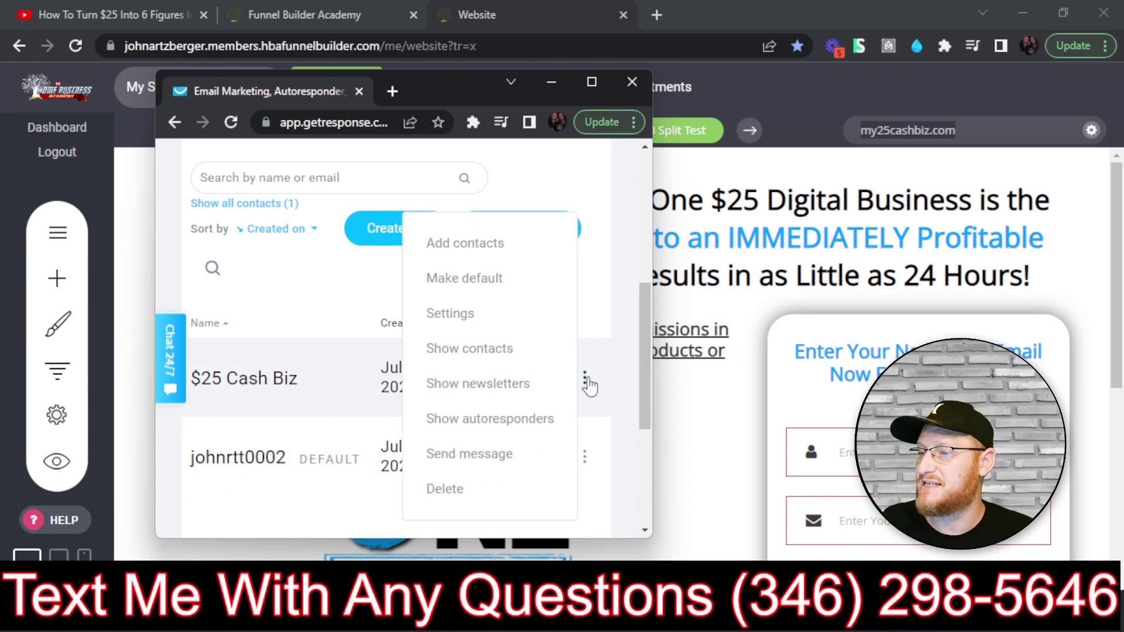
pyautogui.click(588, 384)
pyautogui.click(588, 381)
pyautogui.click(586, 381)
pyautogui.click(587, 381)
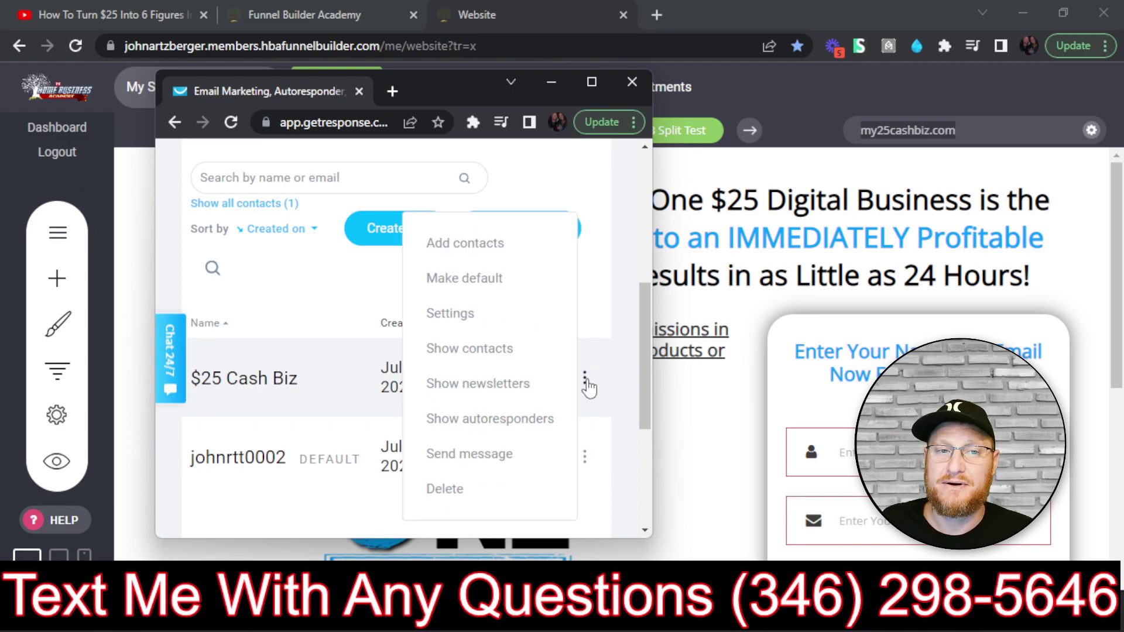
pyautogui.click(587, 382)
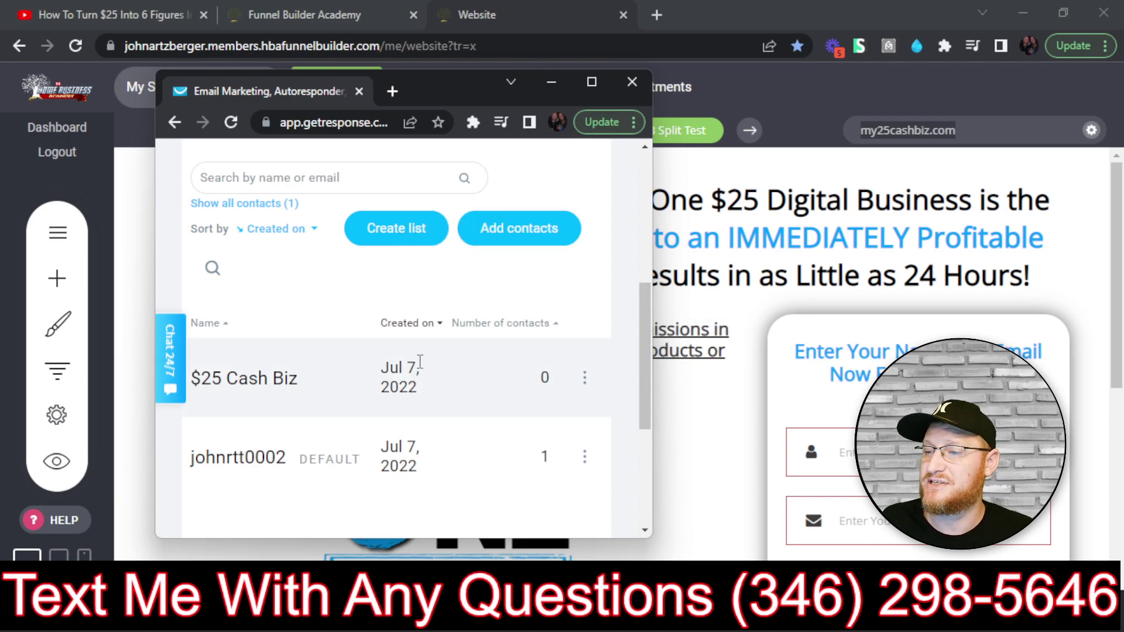
pyautogui.click(586, 381)
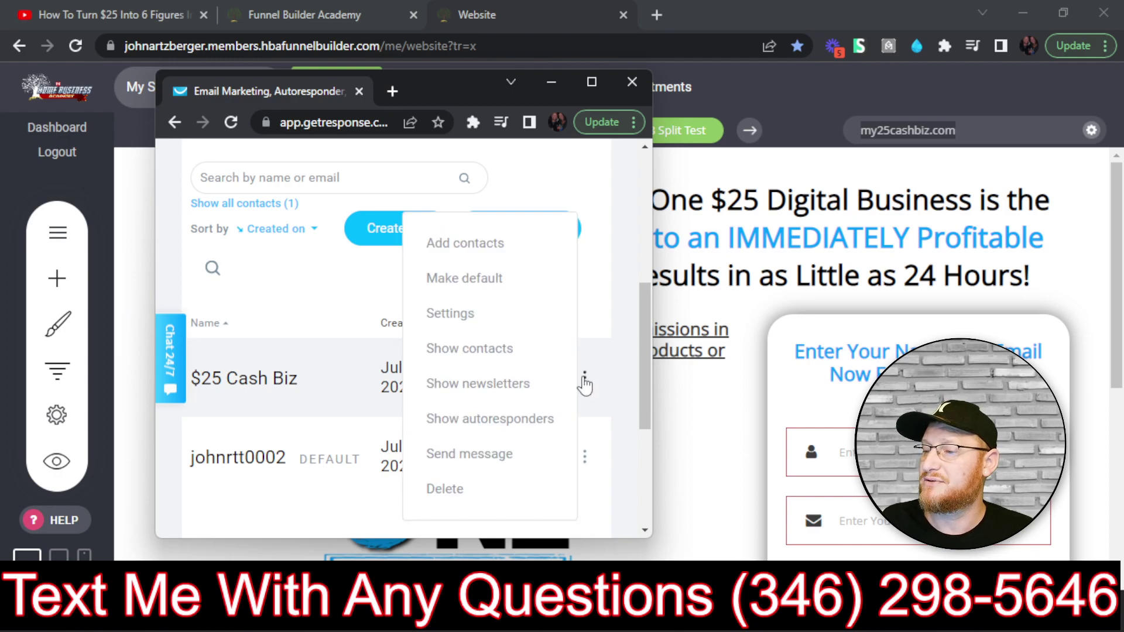
pyautogui.click(586, 381)
pyautogui.click(587, 382)
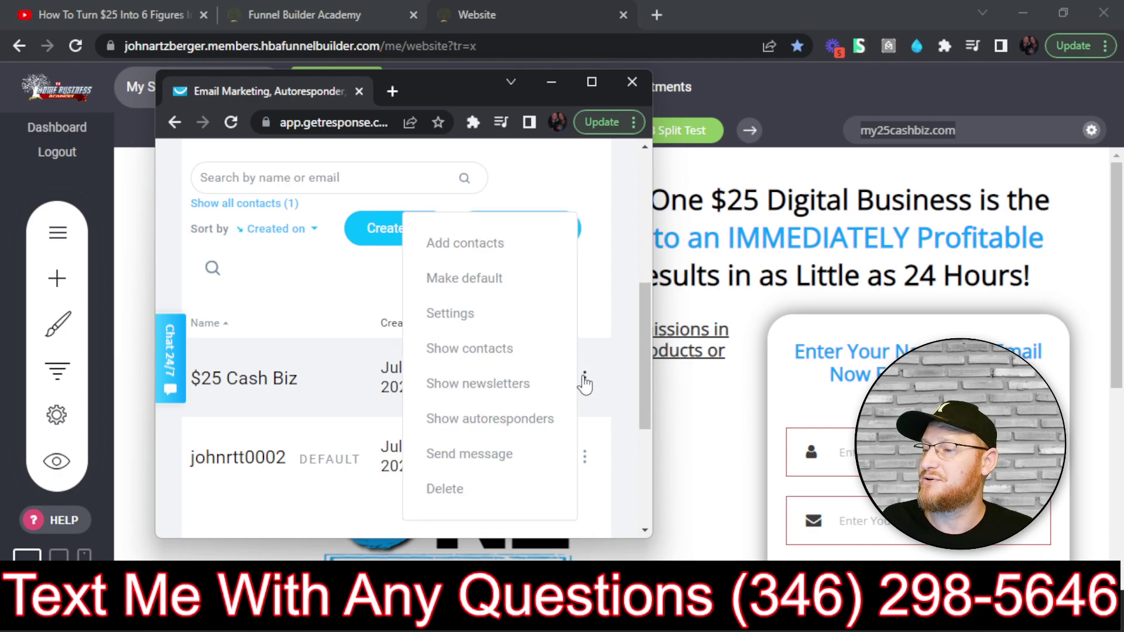
pyautogui.click(465, 279)
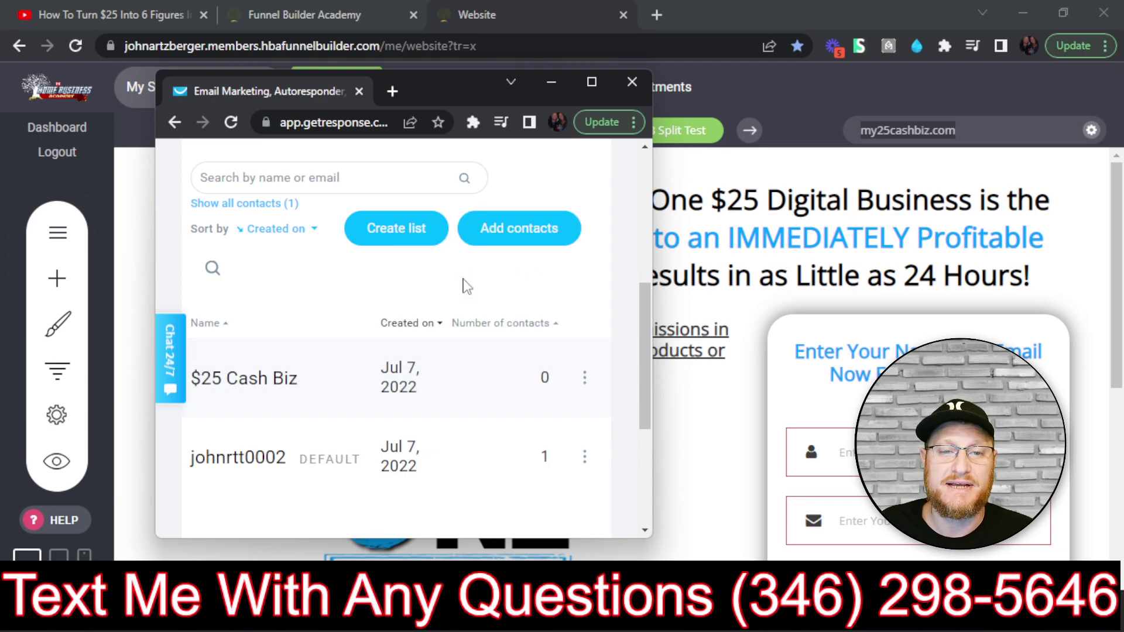
# - Permanently delete the account's original contact list, keeping only $25 Cash Biz
pyautogui.click(587, 468)
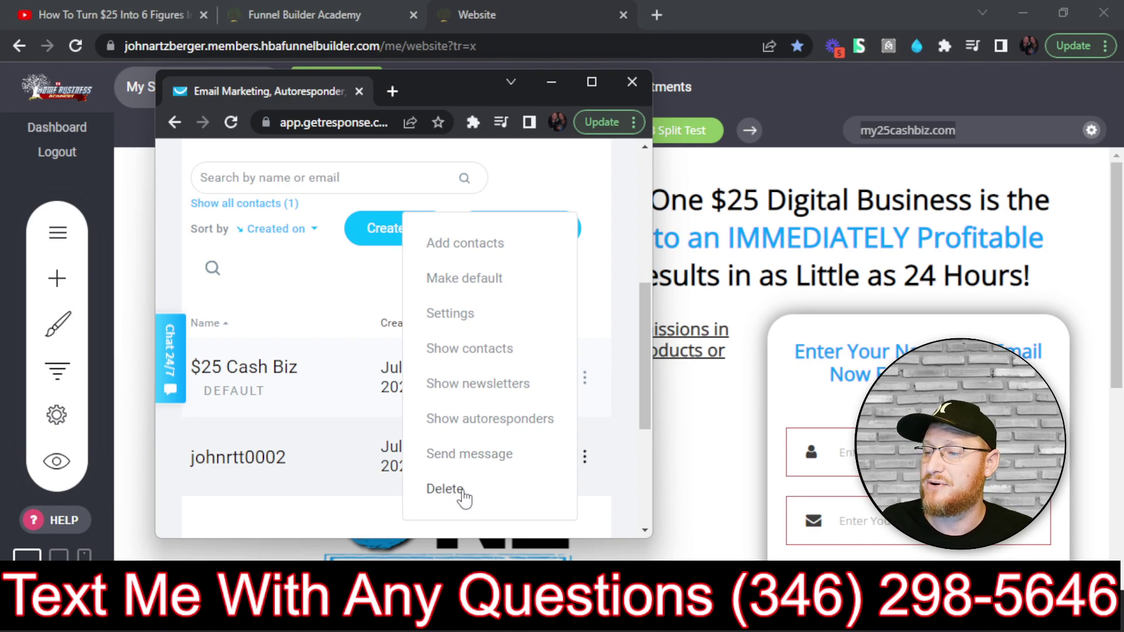
pyautogui.click(445, 489)
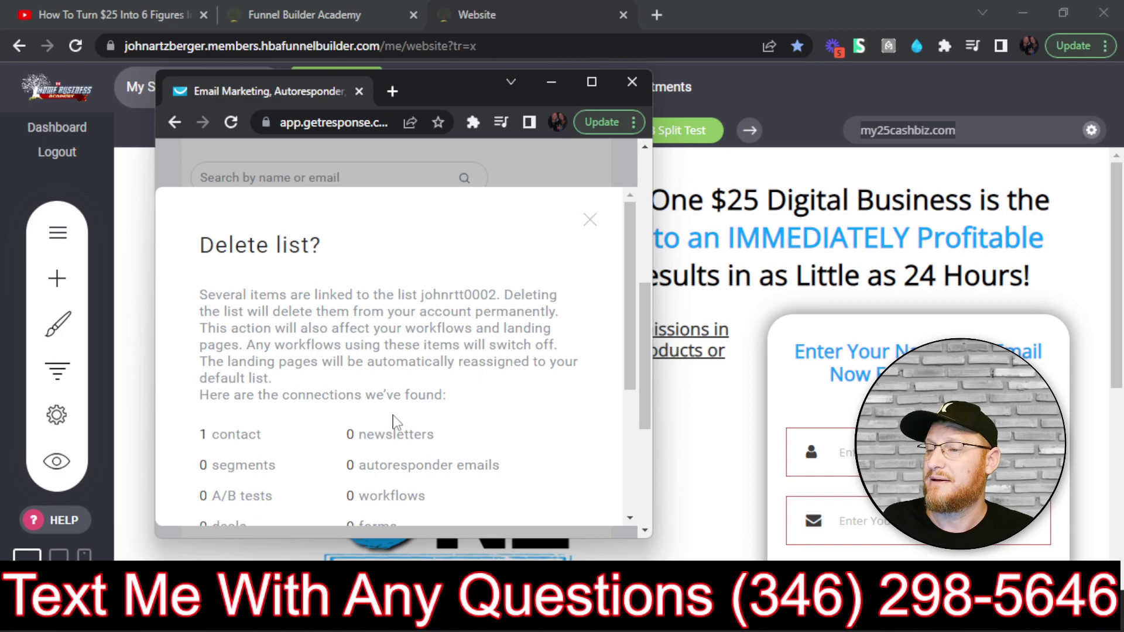
pyautogui.scroll(-3, 387, 418)
pyautogui.click(499, 472)
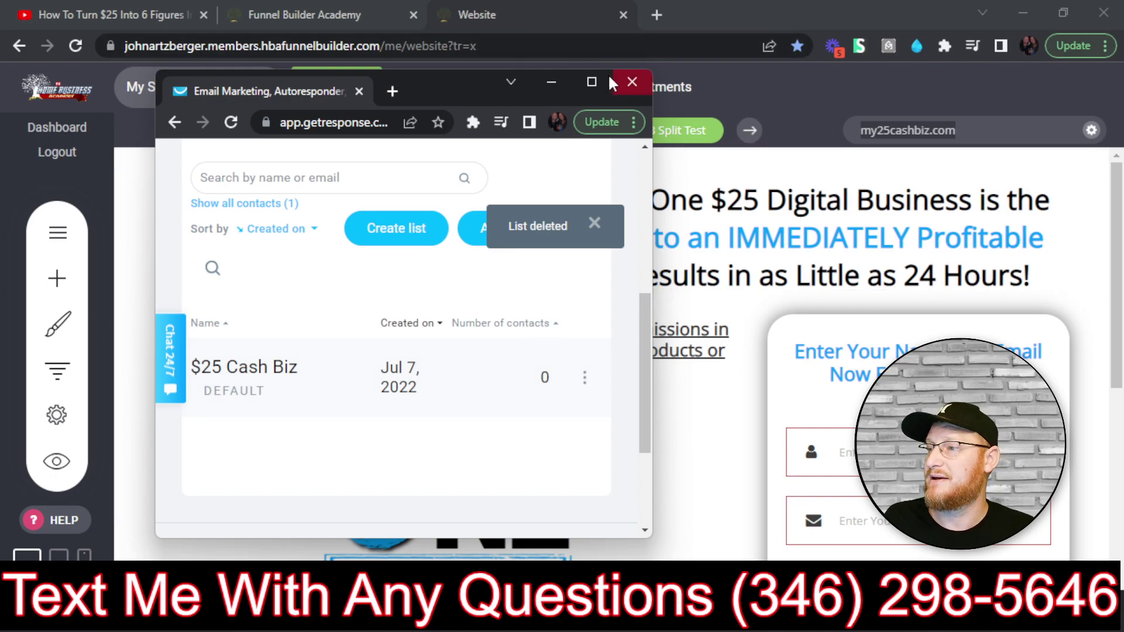
# - Maximize the detached GetResponse window and merge its page back into the main browser window, just before the Funnel Builder Academy page
pyautogui.click(590, 88)
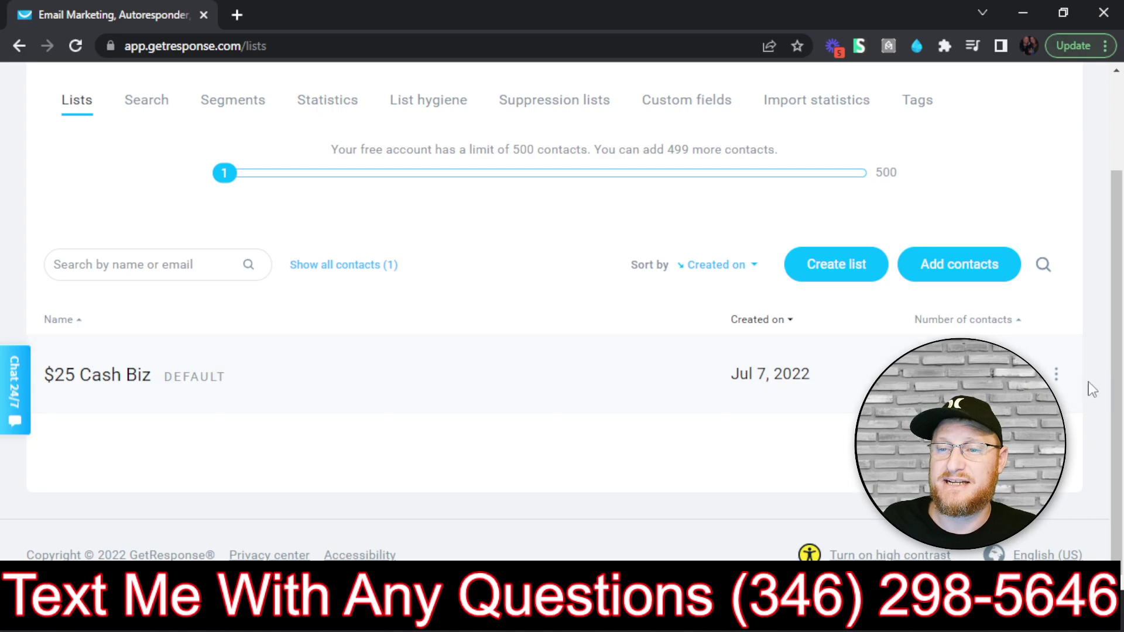
pyautogui.click(1061, 384)
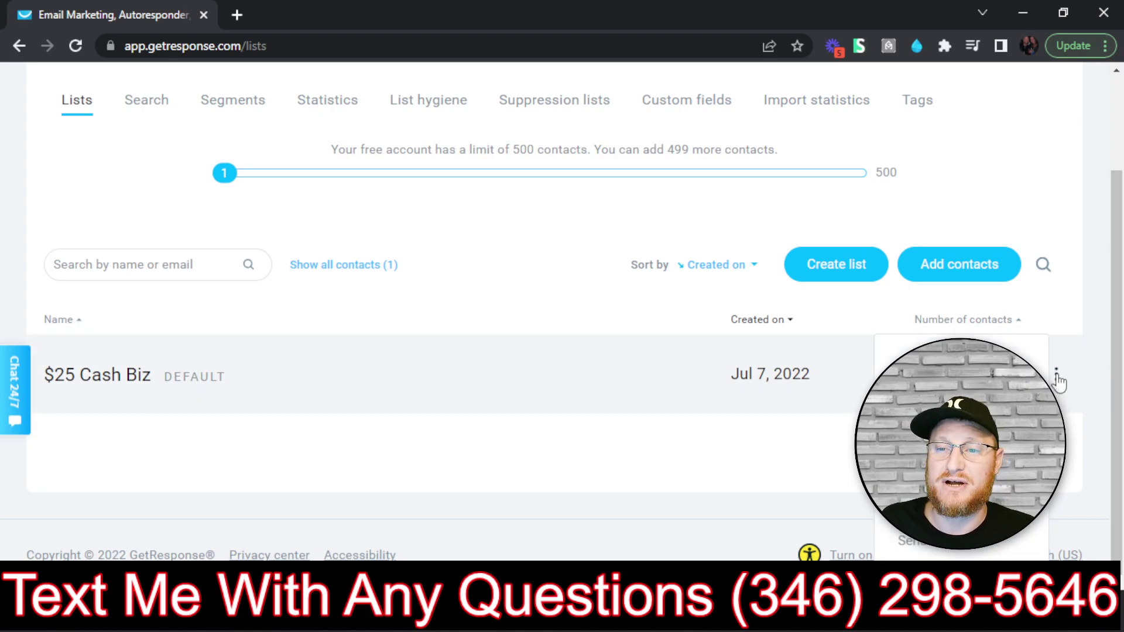
pyautogui.click(287, 370)
pyautogui.scroll(3, 275, 408)
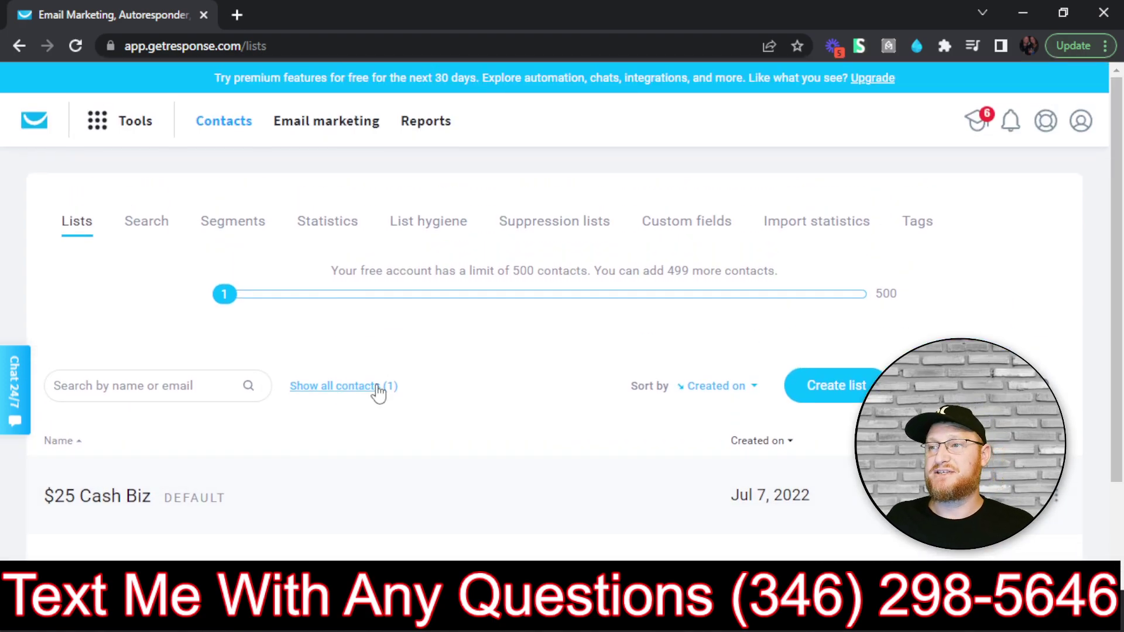
pyautogui.moveTo(174, 13)
pyautogui.mouseDown()
pyautogui.moveTo(252, 55)
pyautogui.moveTo(176, 15)
pyautogui.mouseUp()
pyautogui.moveTo(263, 14); pyautogui.dragTo(181, 10)
pyautogui.click(354, 5)
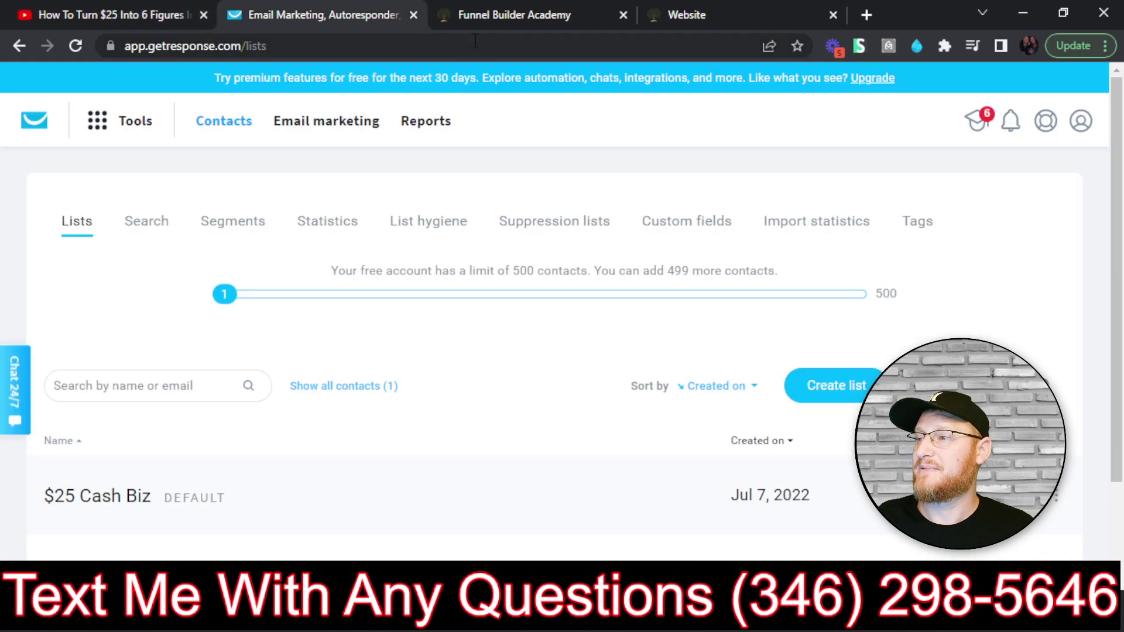
# - Switch to the website builder and look over the general funnel settings, then close them
pyautogui.click(533, 5)
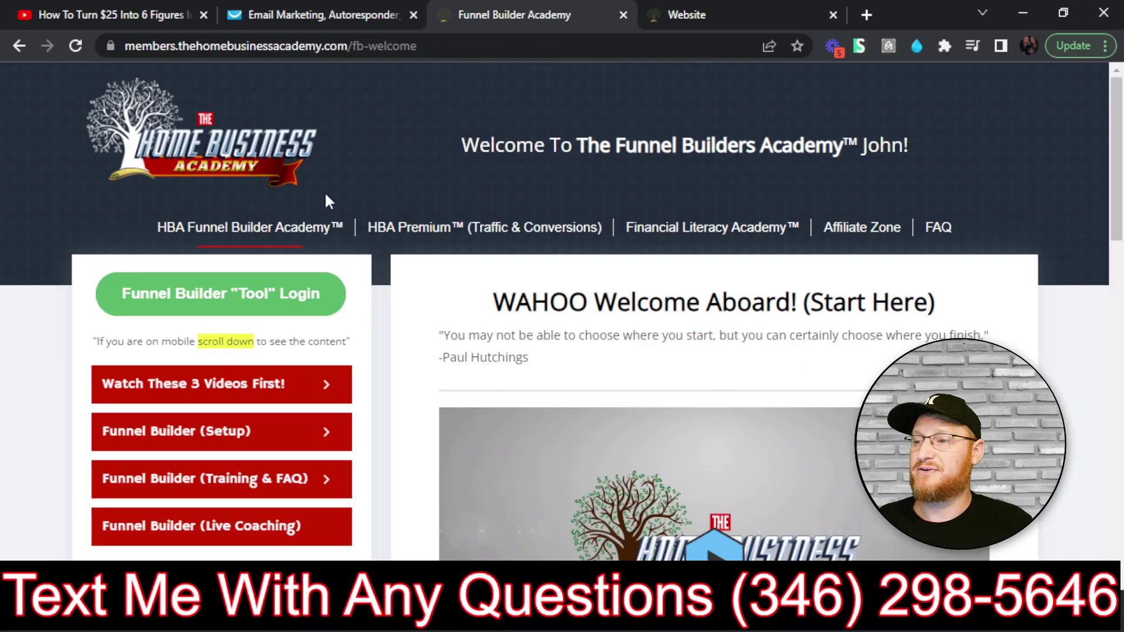
pyautogui.click(752, 17)
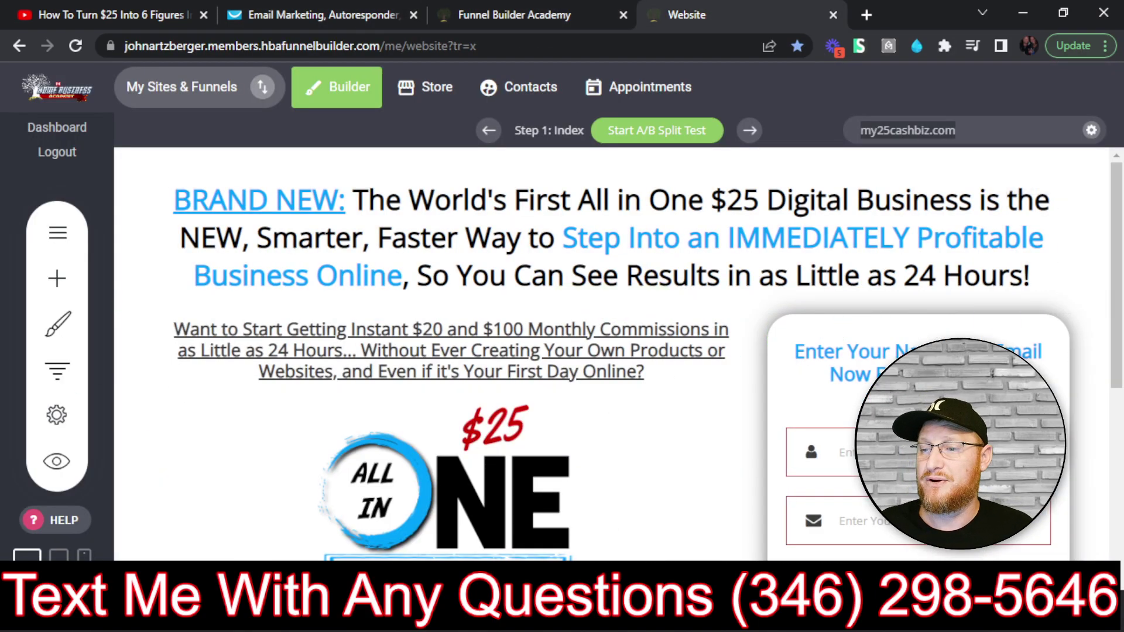
pyautogui.click(56, 433)
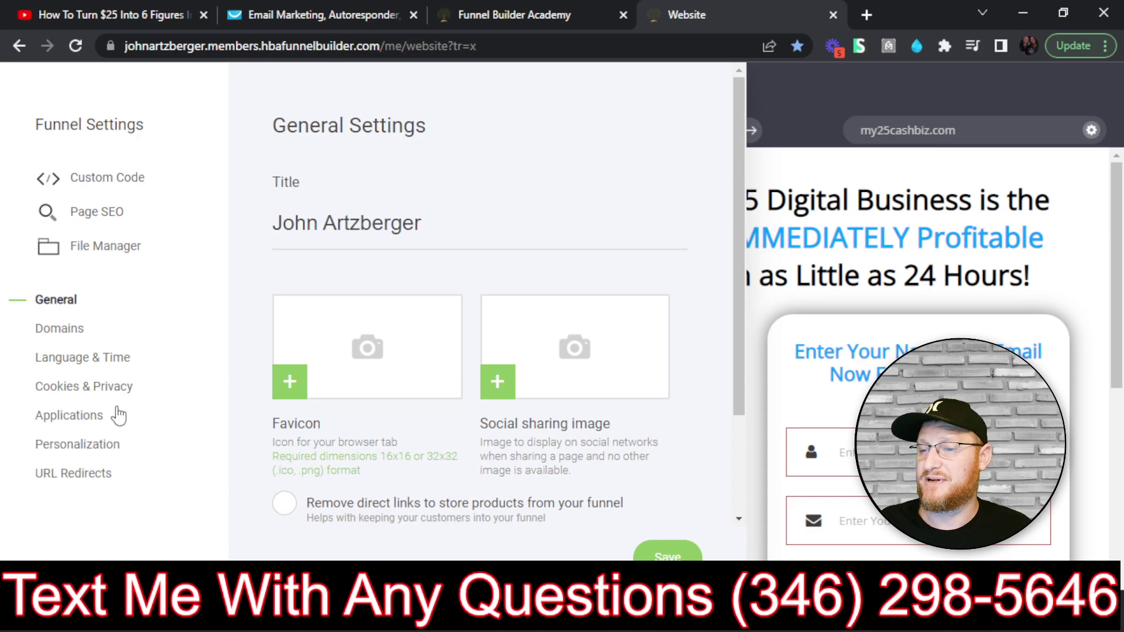
pyautogui.scroll(-2, 275, 410)
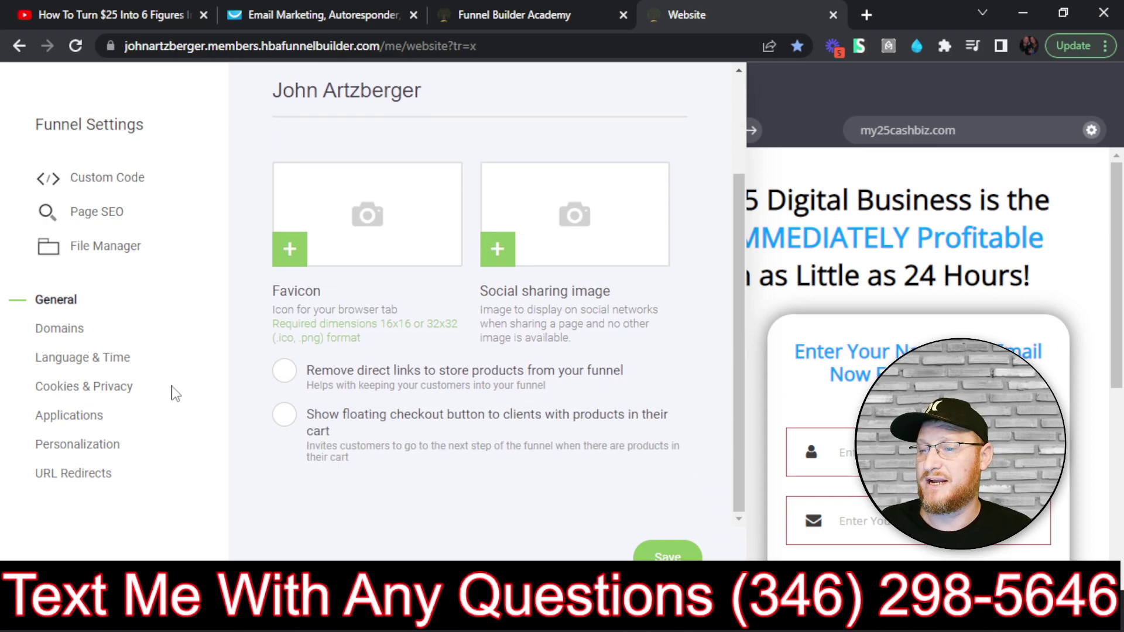
pyautogui.scroll(2, 421, 498)
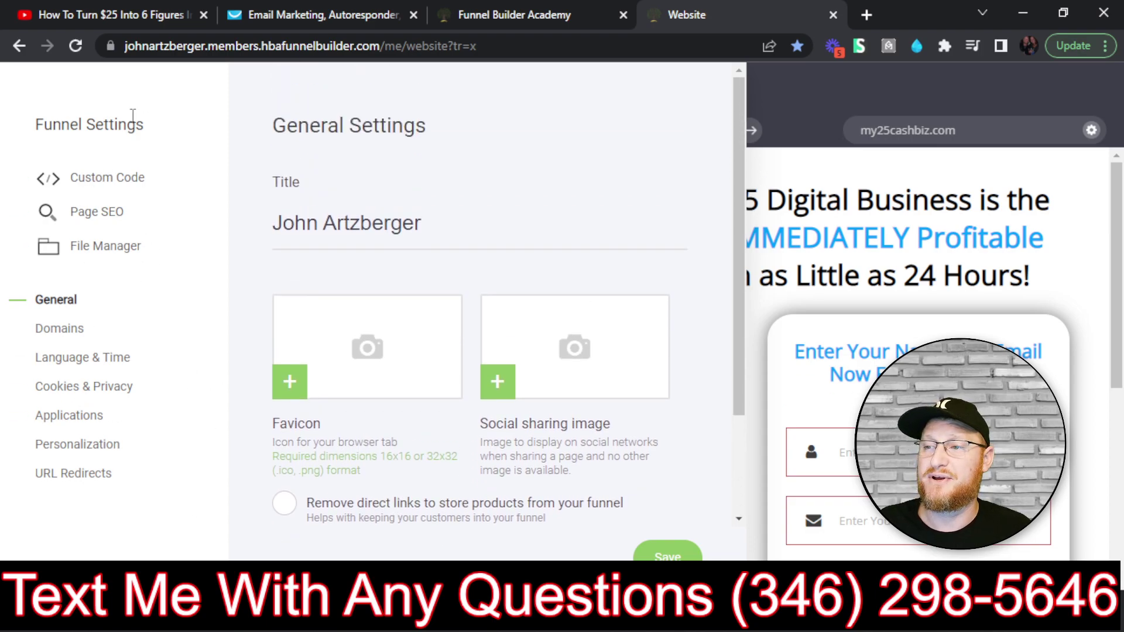
pyautogui.click(791, 176)
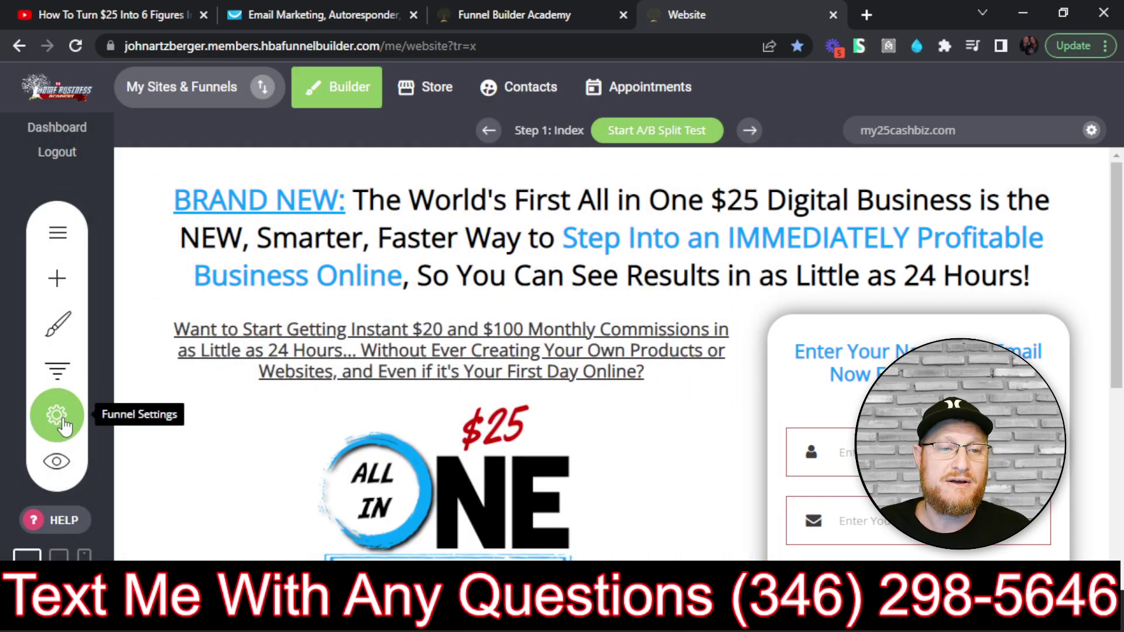
# - Disconnect the existing GetResponse application in the funnel settings and confirm the removal
pyautogui.click(57, 415)
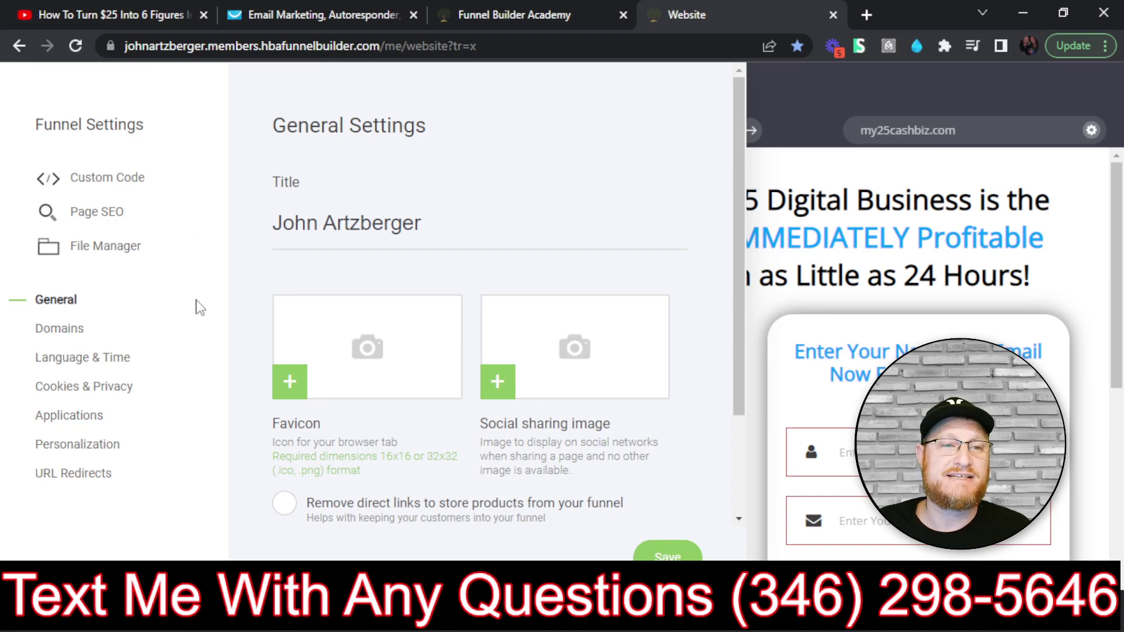
pyautogui.click(84, 427)
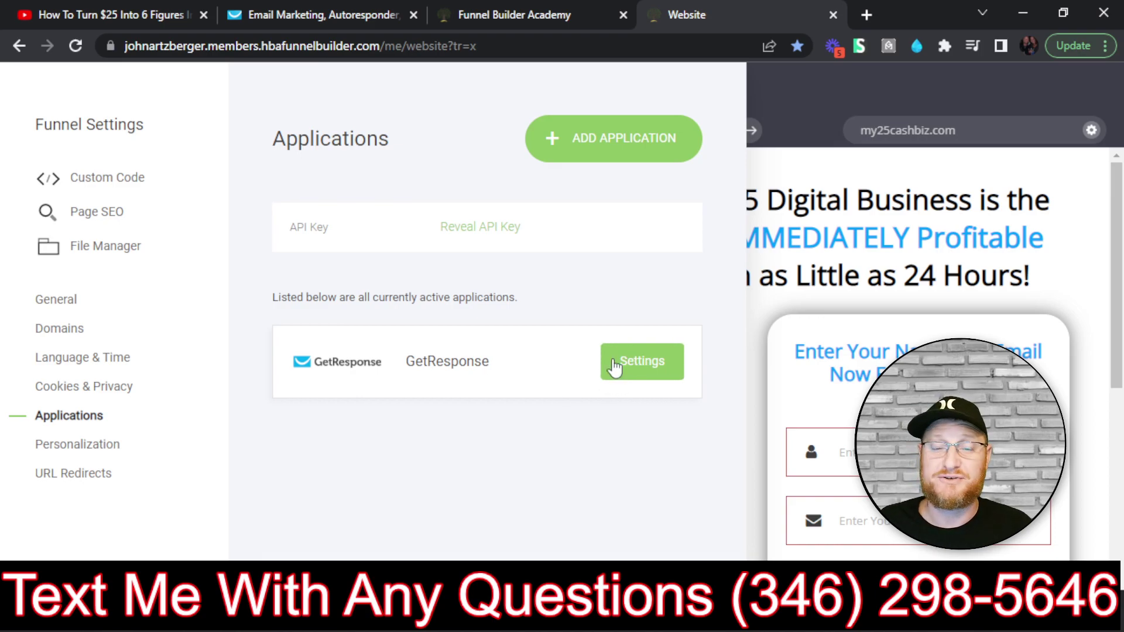
pyautogui.click(642, 363)
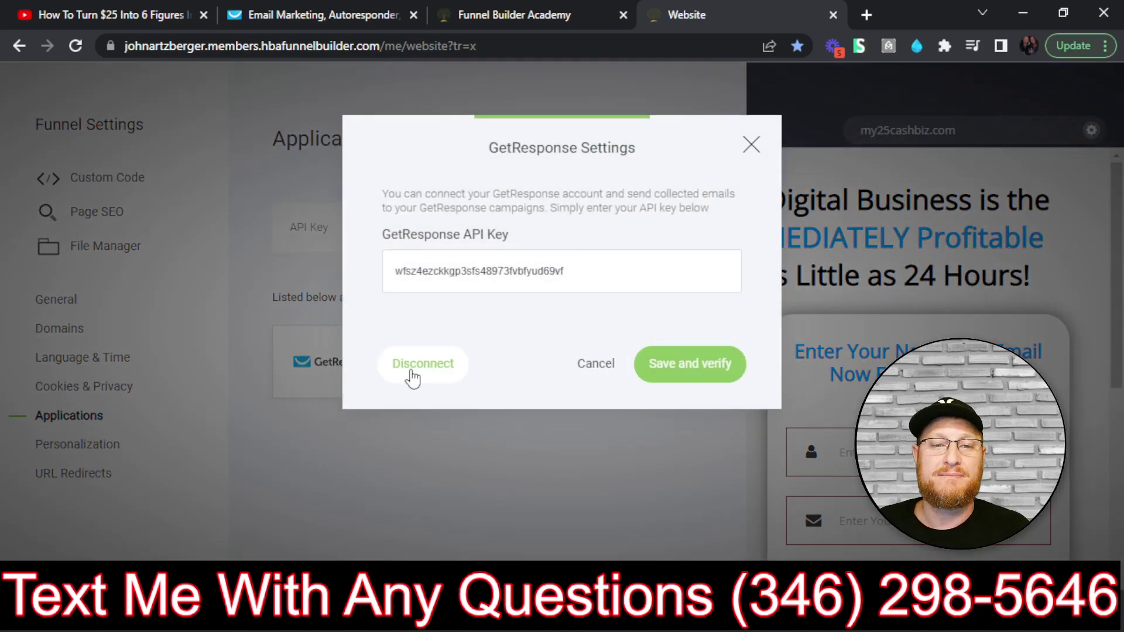
pyautogui.click(423, 363)
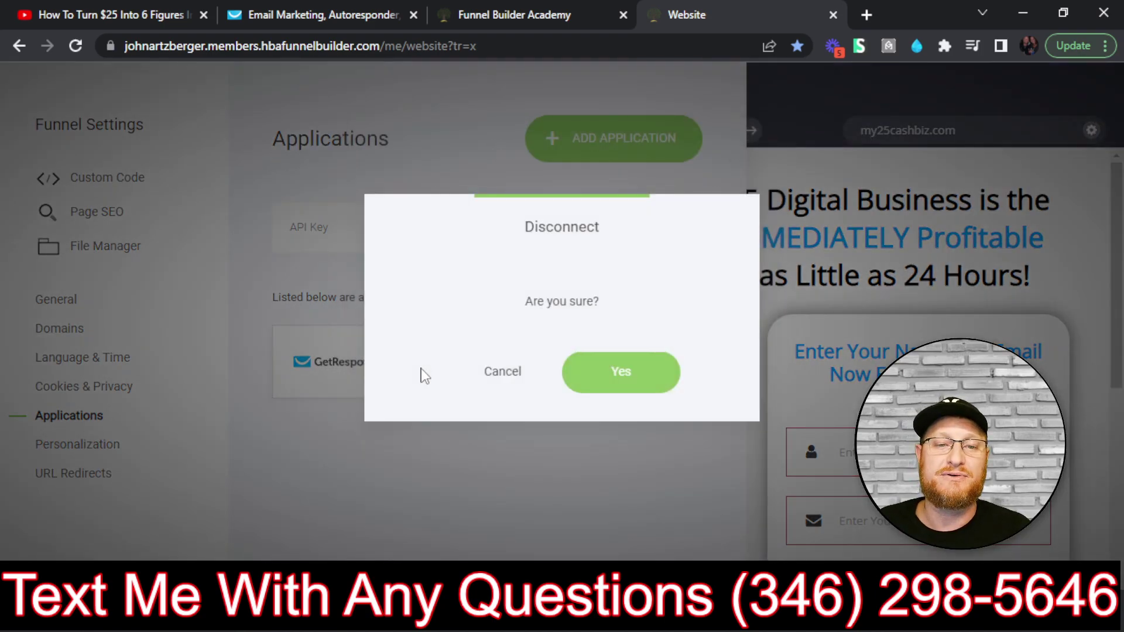
pyautogui.click(660, 382)
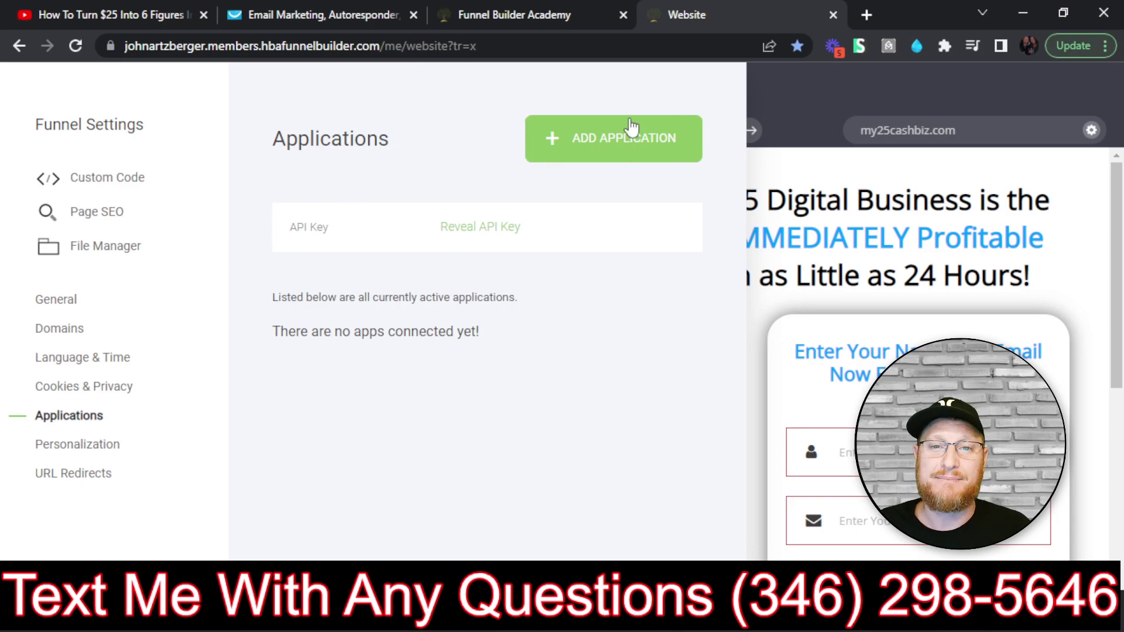
# - Add GetResponse as a new application for the funnel, up to its API key entry
pyautogui.click(623, 146)
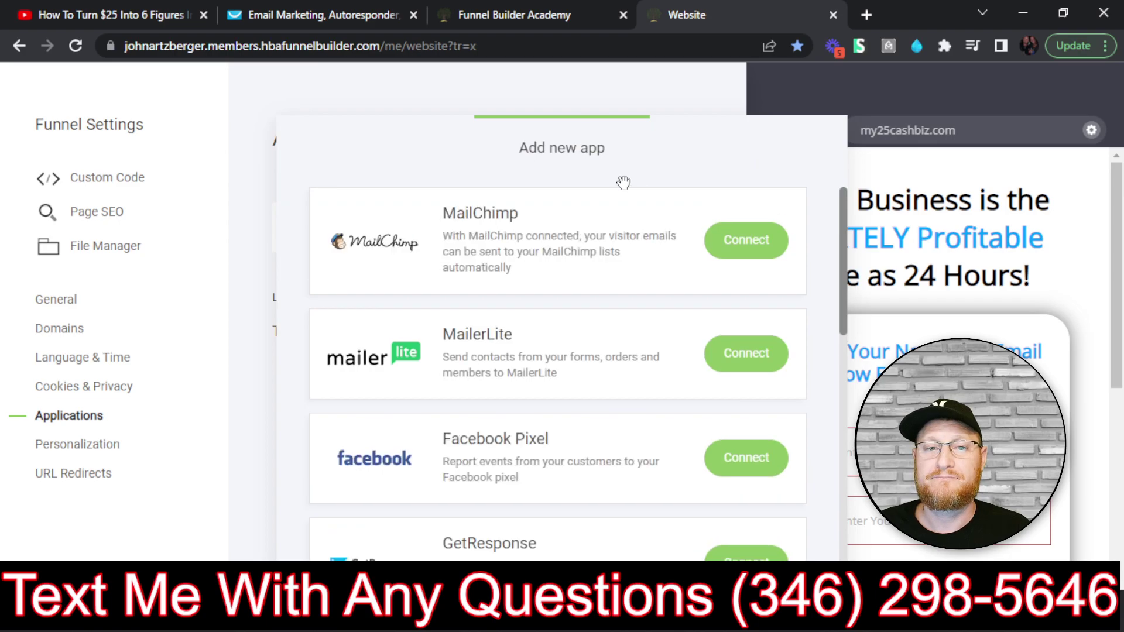
pyautogui.scroll(-4, 624, 240)
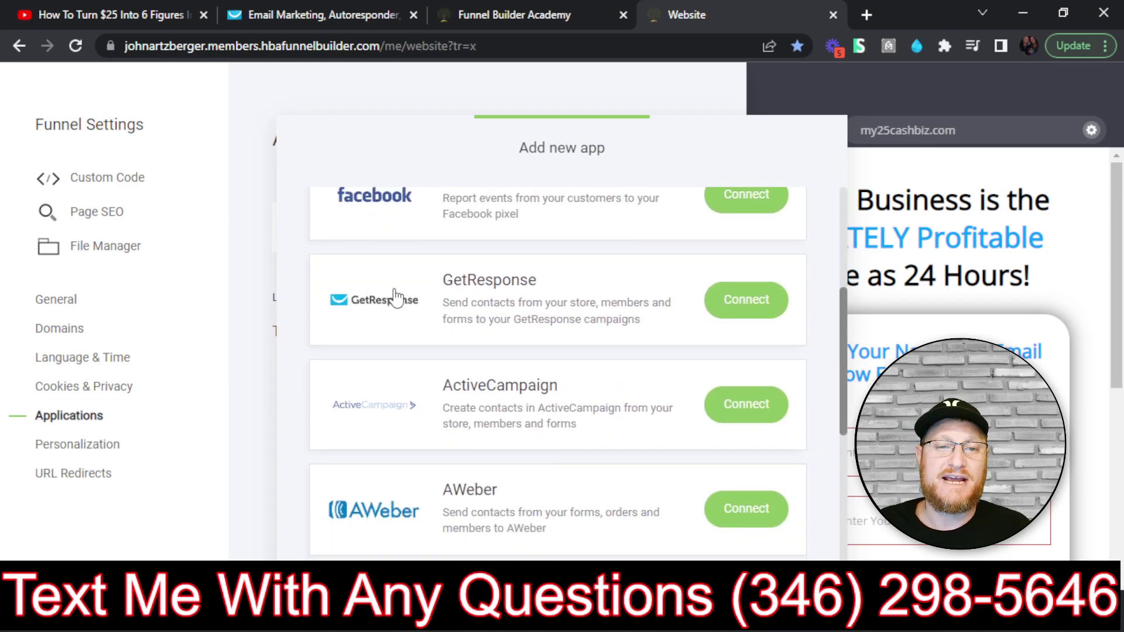
pyautogui.click(720, 303)
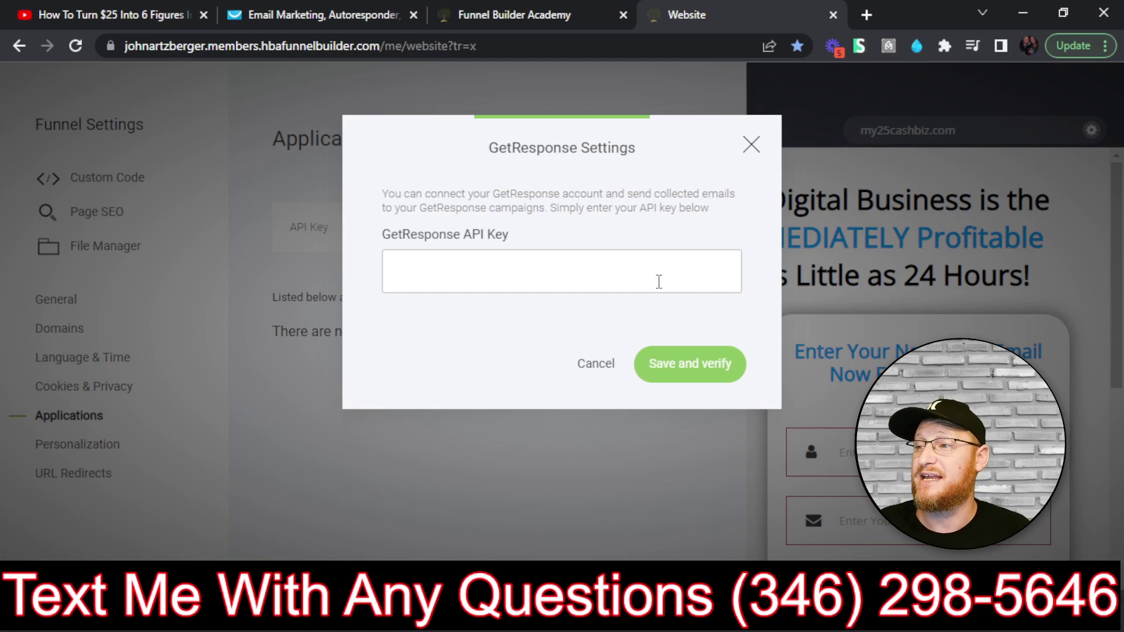
# - Switch to GetResponse and open the API page under Integrations and API
pyautogui.click(347, 11)
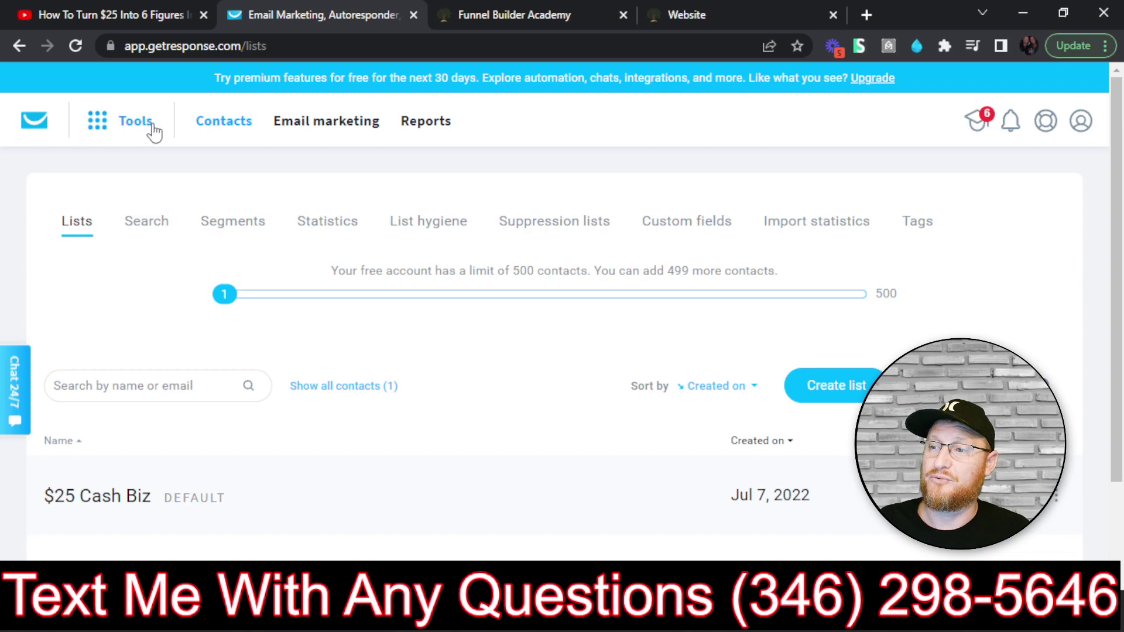
pyautogui.click(124, 122)
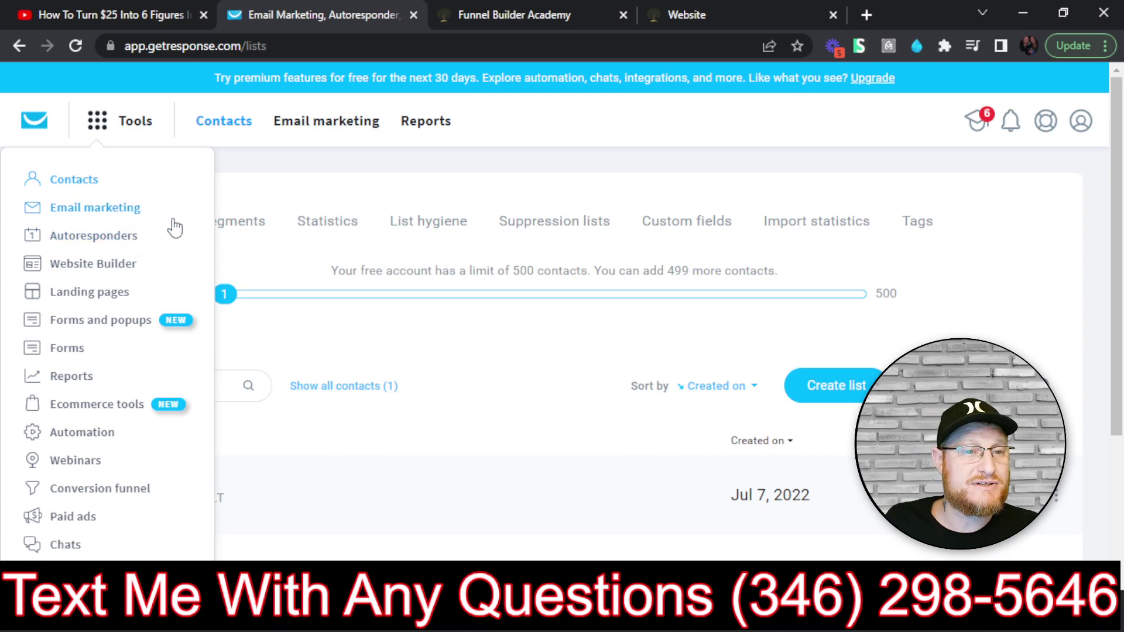
pyautogui.scroll(-1, 170, 221)
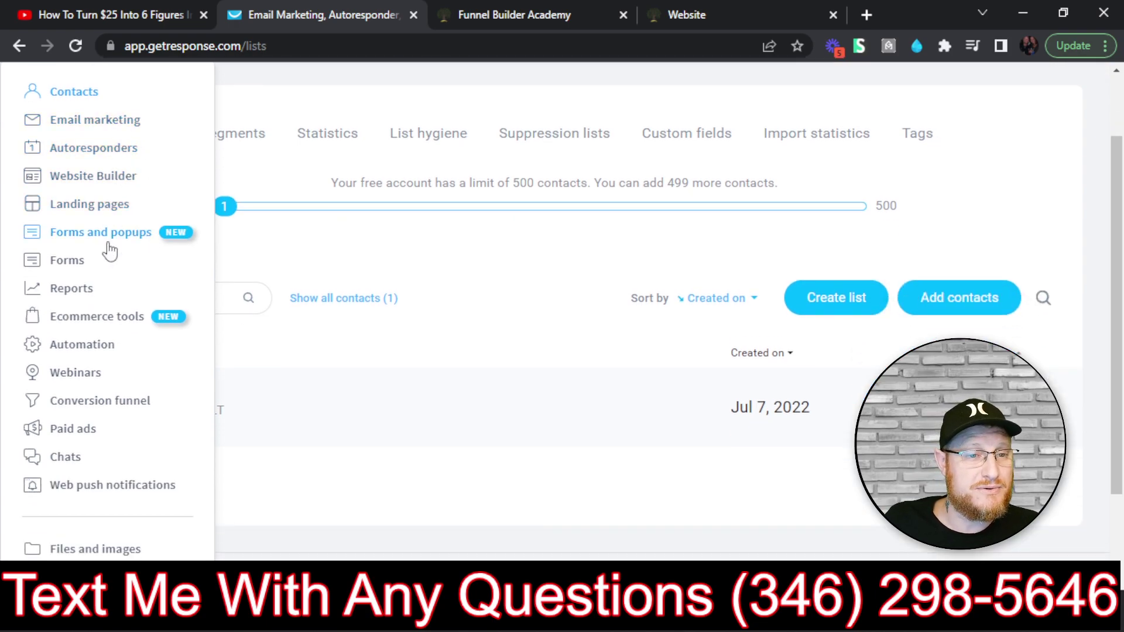
pyautogui.scroll(-2, 107, 246)
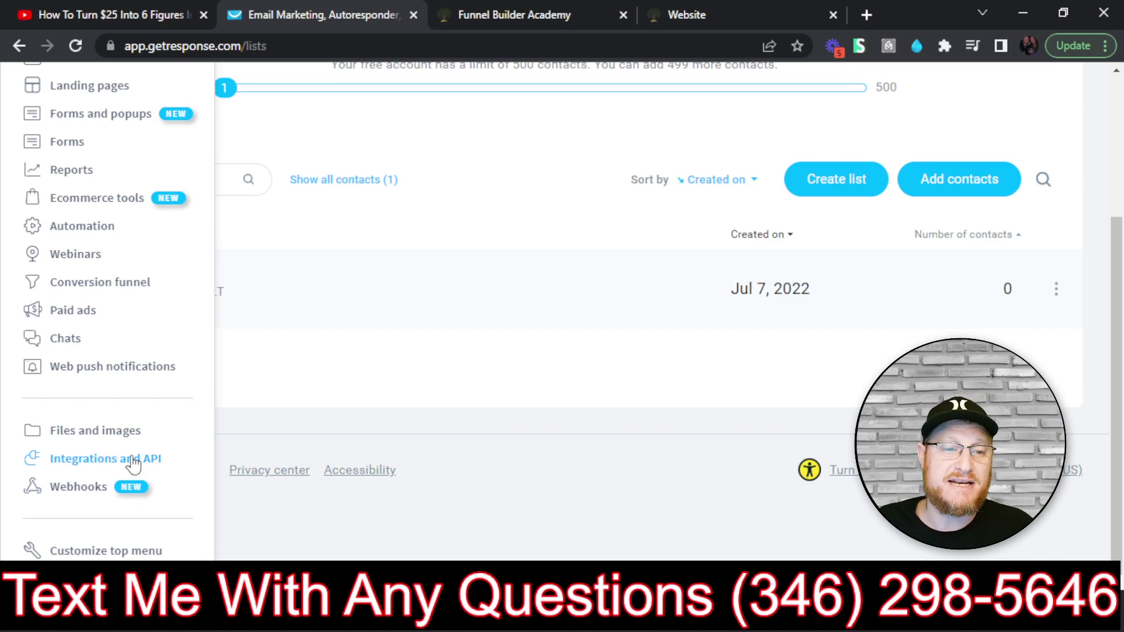
pyautogui.scroll(3, 180, 364)
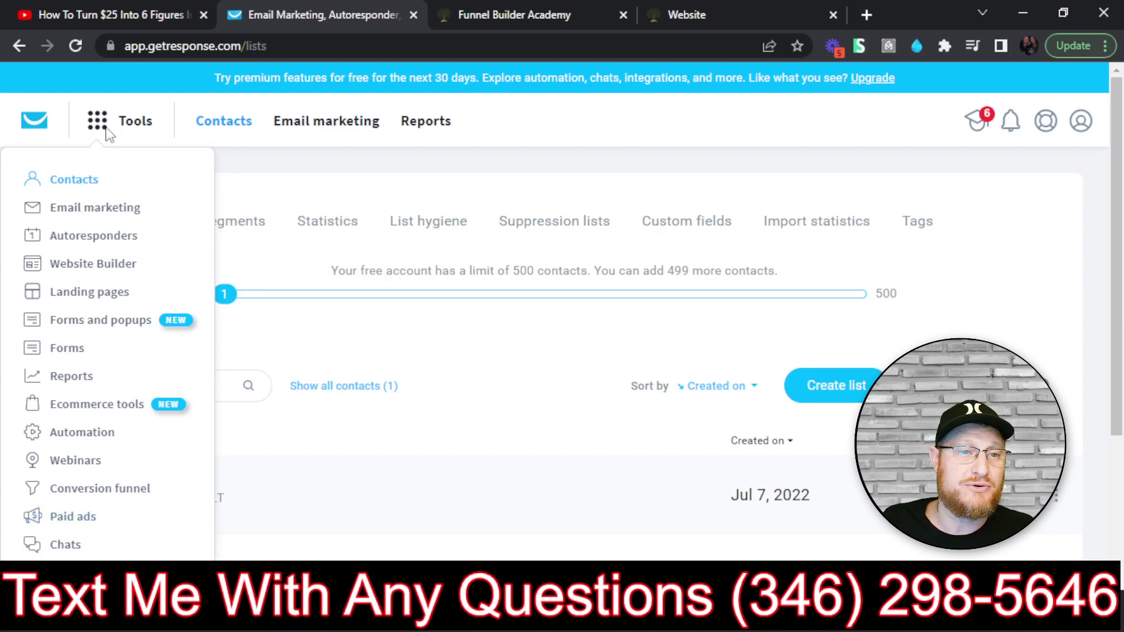
pyautogui.scroll(-3, 110, 170)
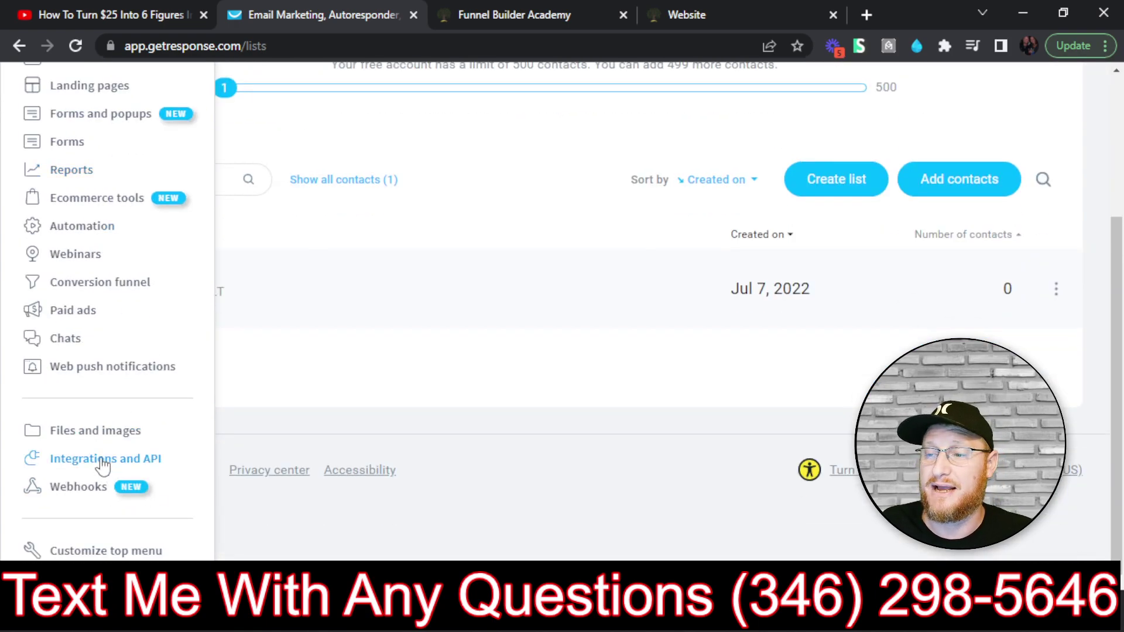
pyautogui.click(103, 462)
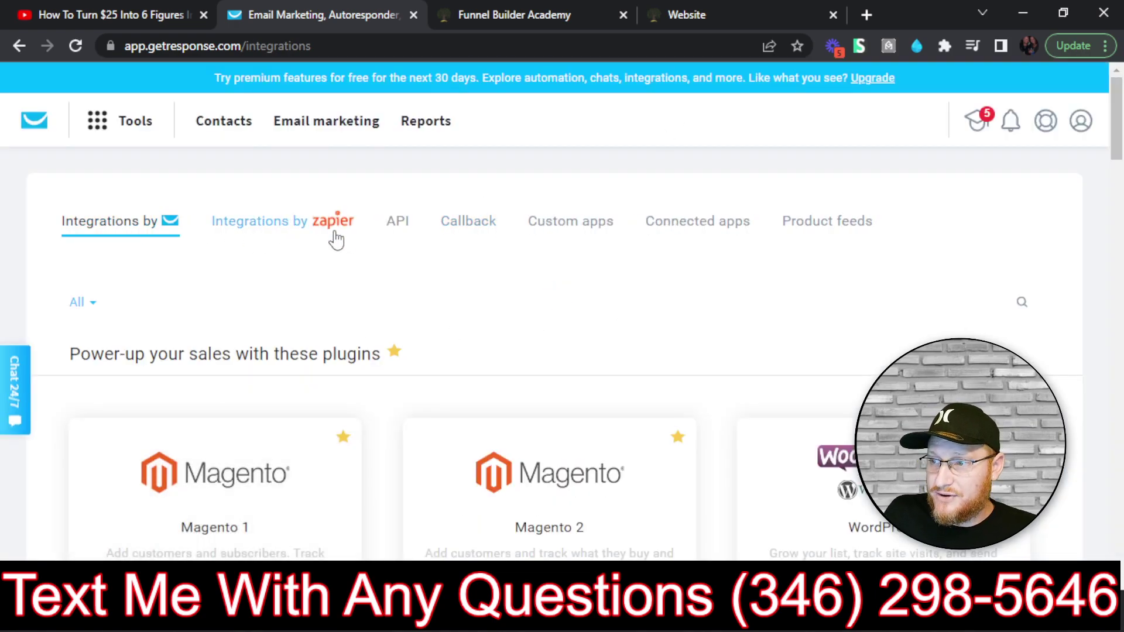
pyautogui.click(399, 232)
pyautogui.scroll(-3, 630, 198)
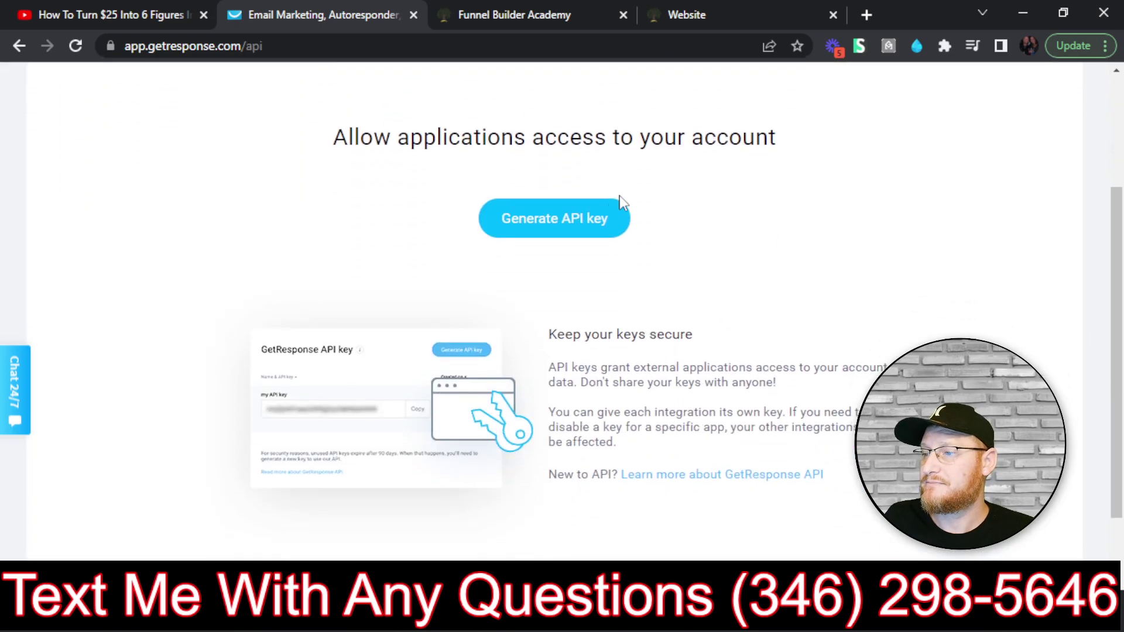
pyautogui.scroll(2, 629, 198)
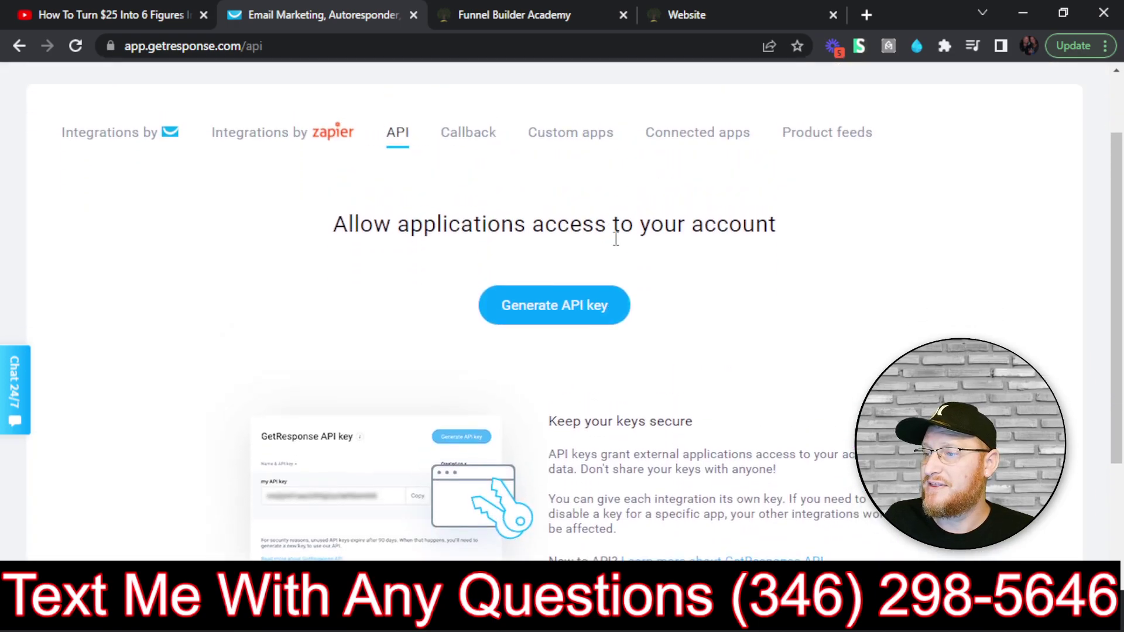
# - Generate an API key named "25 cash biz2" and copy the key
pyautogui.click(555, 312)
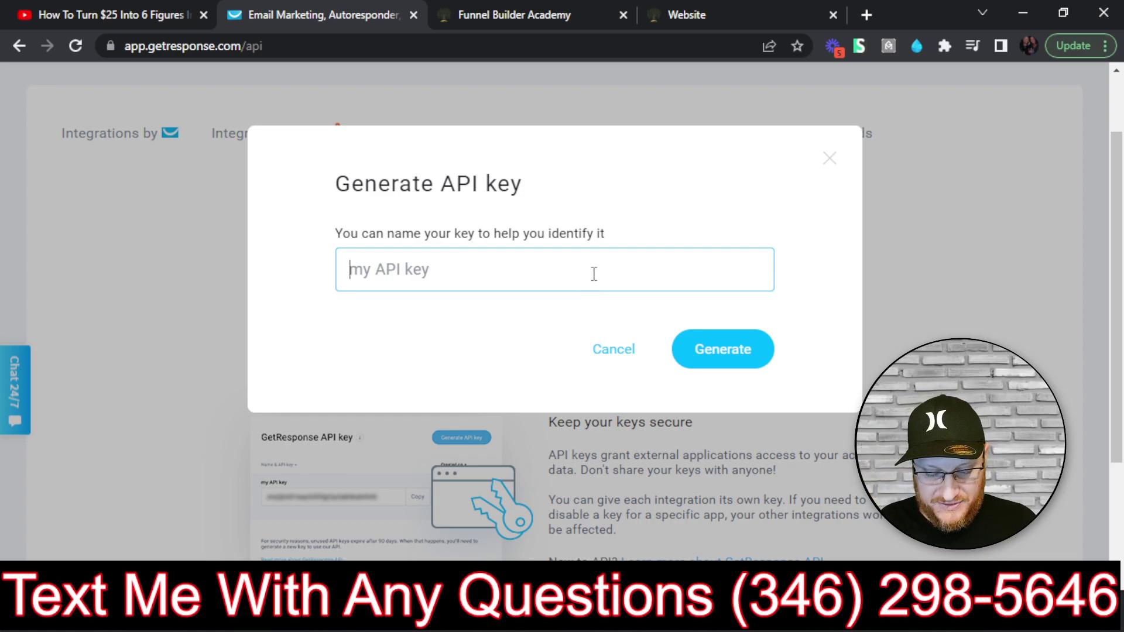
pyautogui.write('25 cash biz2')
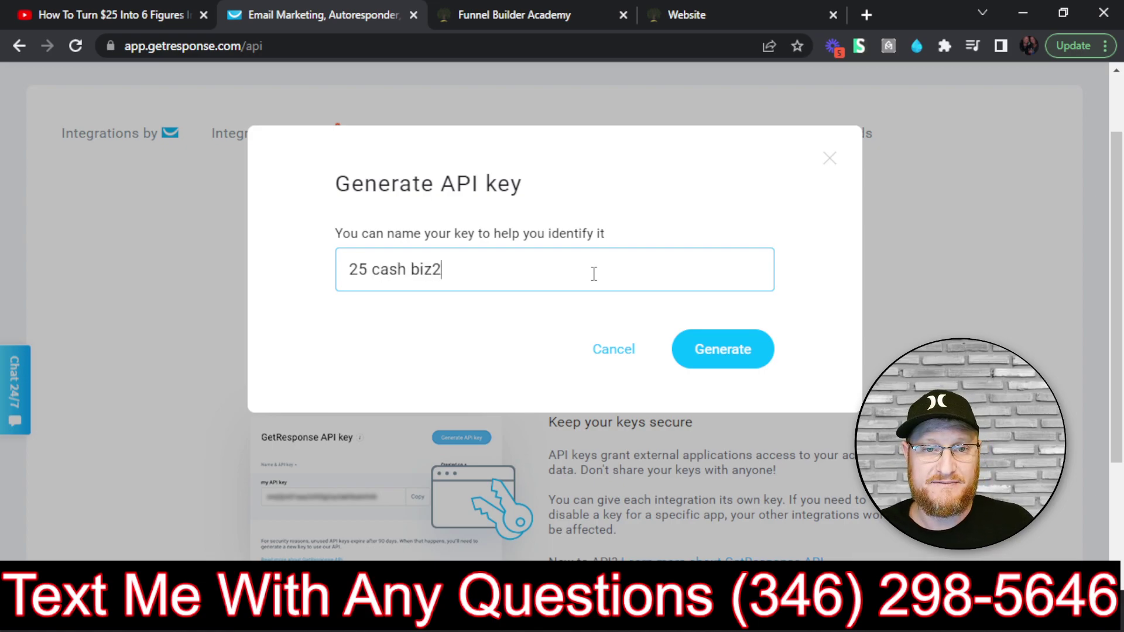
pyautogui.click(735, 354)
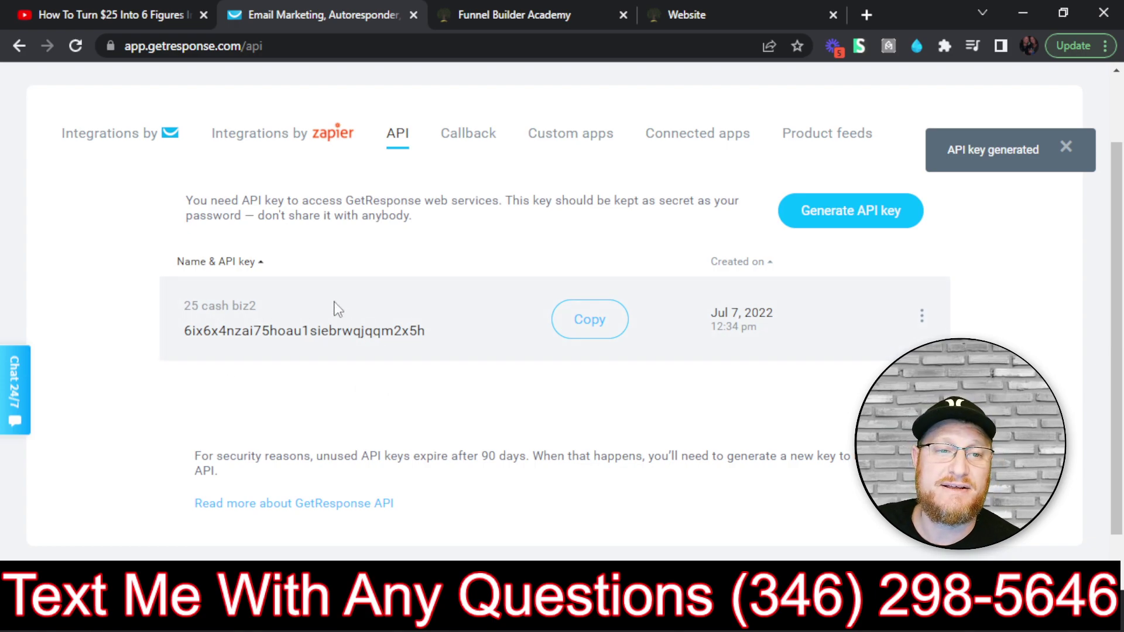
pyautogui.click(598, 331)
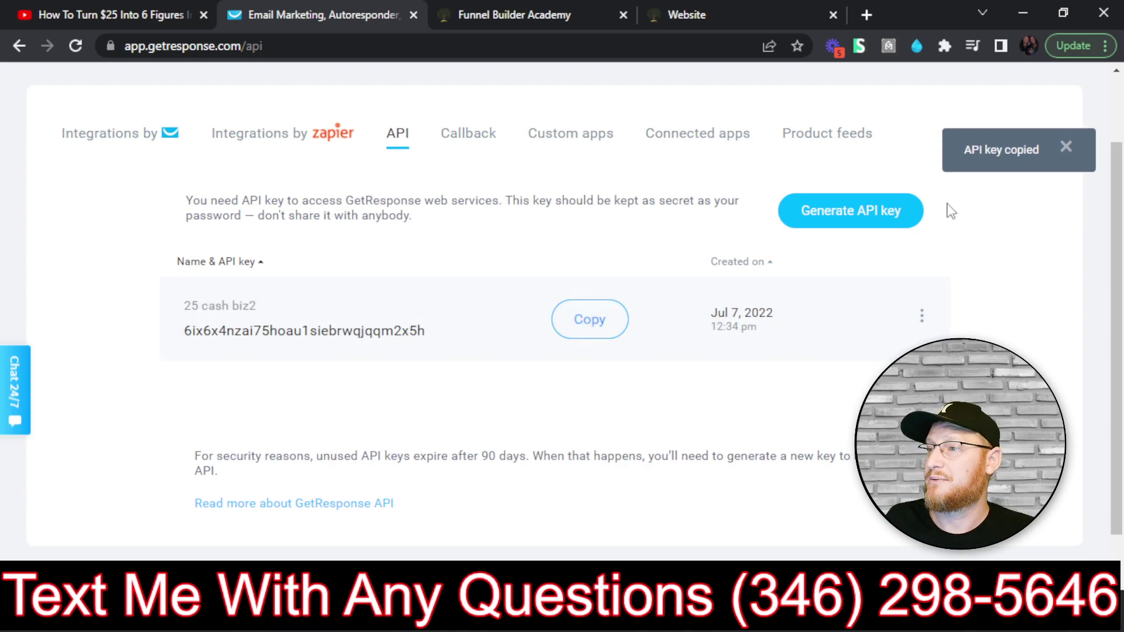
# - Back in the website builder, paste the API key for GetResponse, save and verify it, and reopen the connected application's settings
pyautogui.click(720, 6)
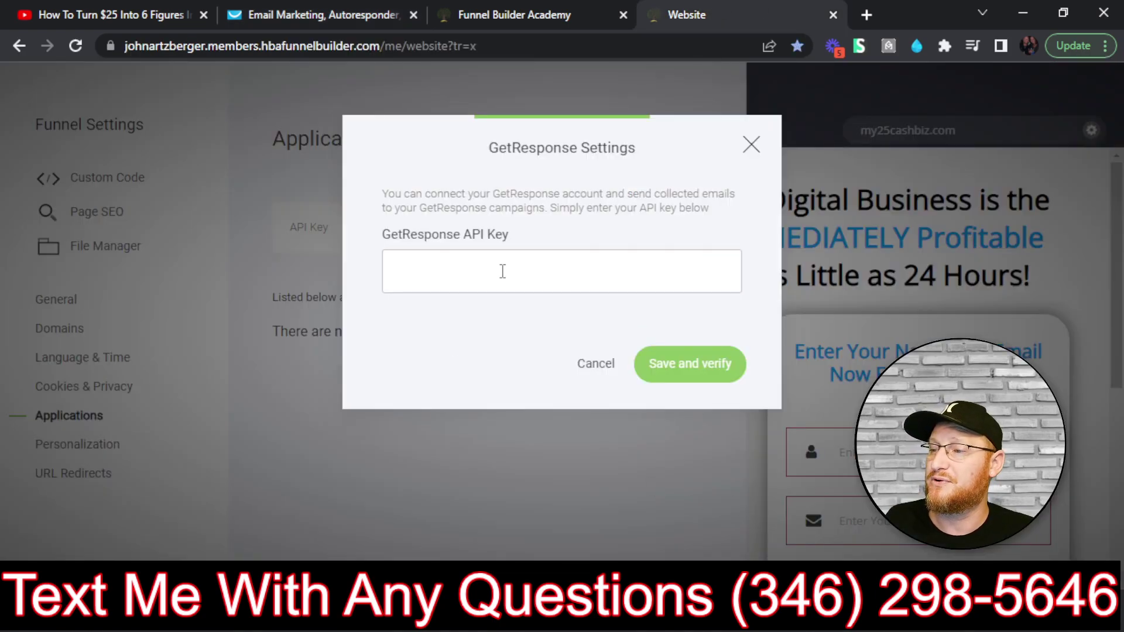
pyautogui.rightClick(441, 274)
pyautogui.click(482, 412)
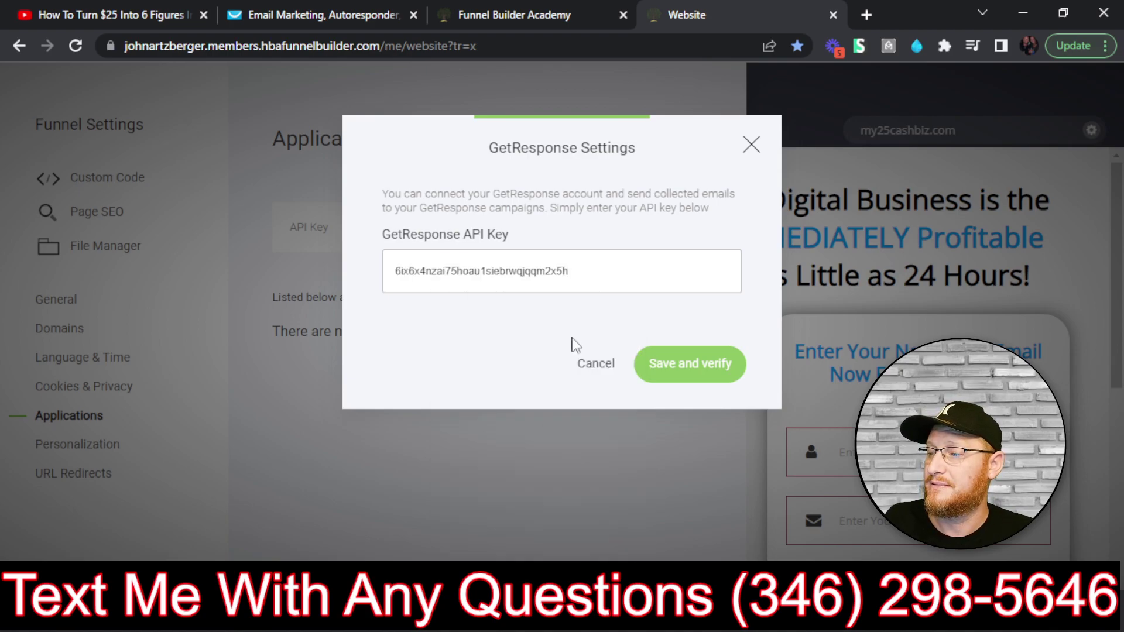
pyautogui.click(695, 370)
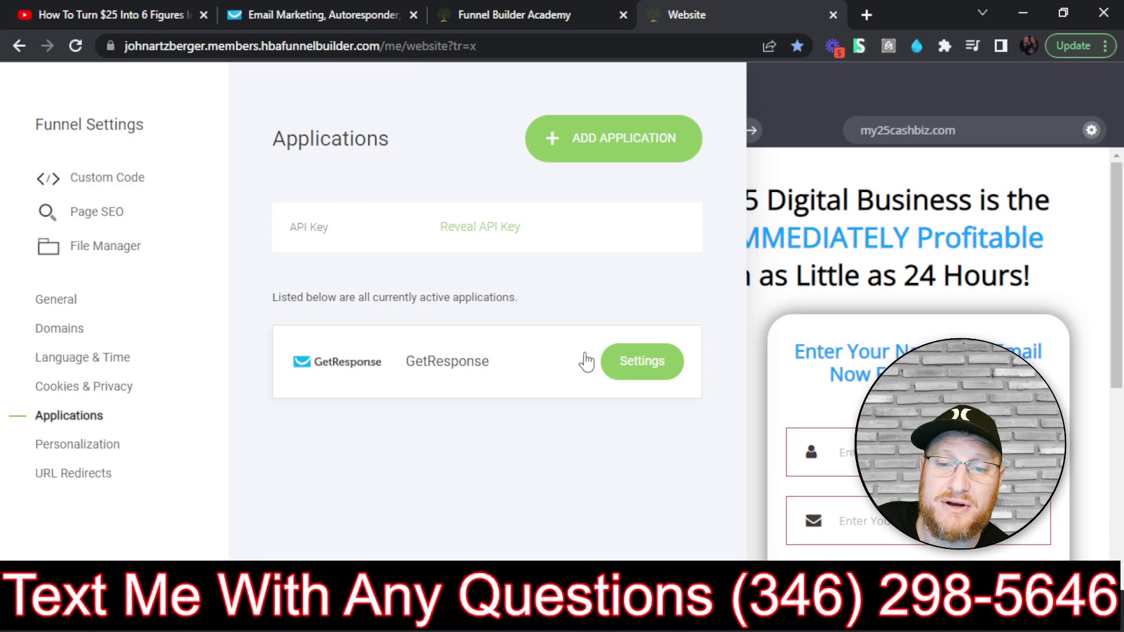
pyautogui.click(631, 363)
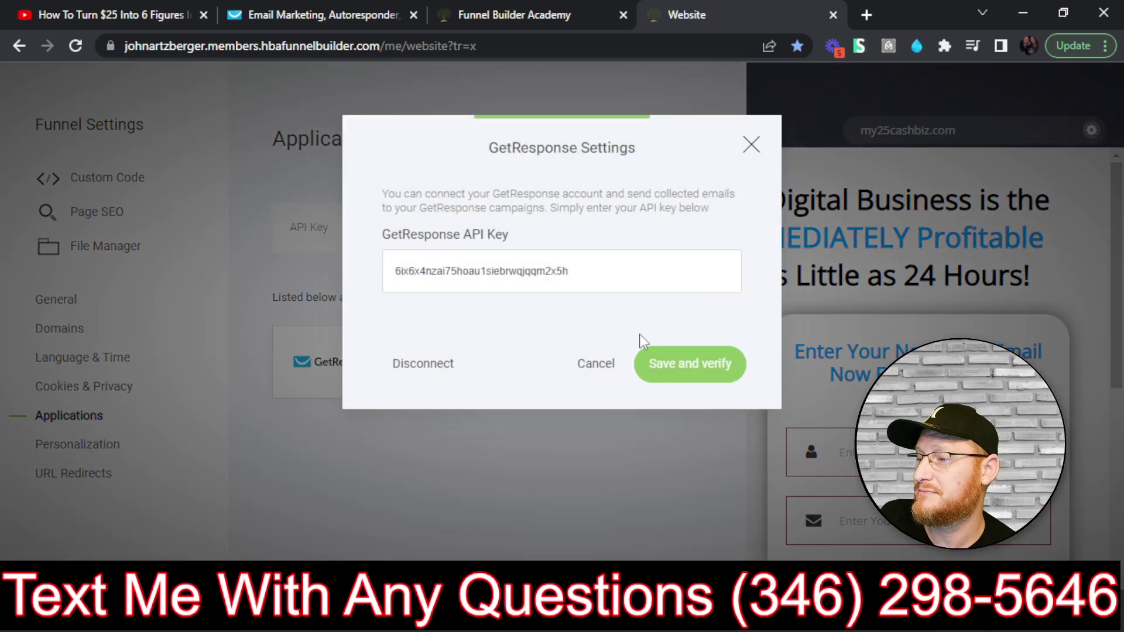
# - Close the GetResponse settings and the funnel settings to return to the page editor
pyautogui.click(752, 144)
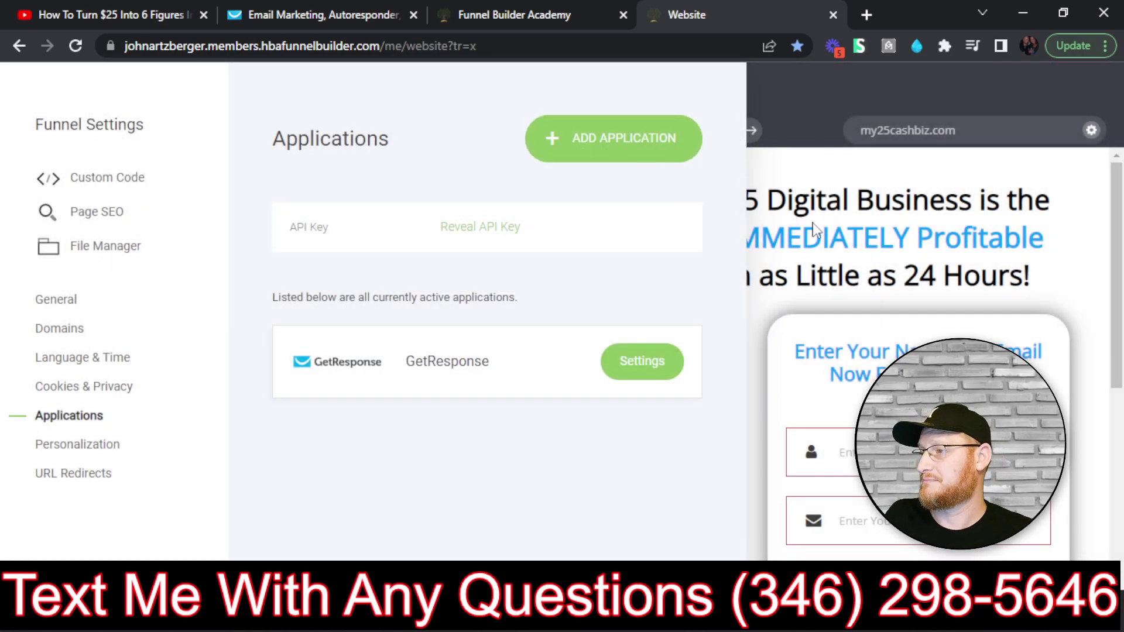
pyautogui.click(816, 228)
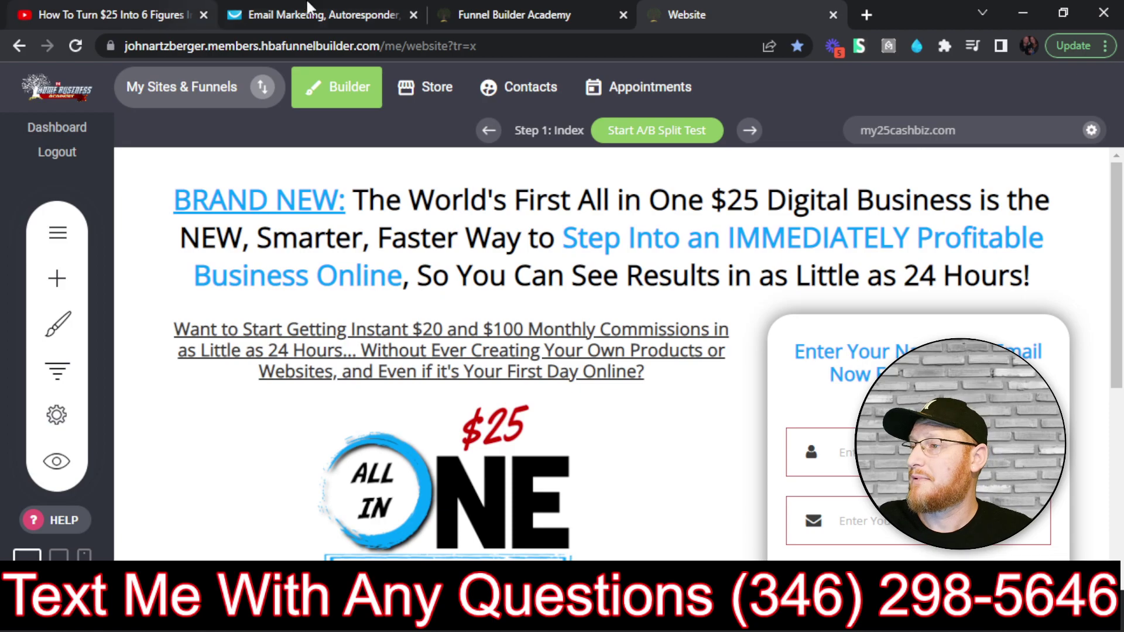
pyautogui.click(389, 7)
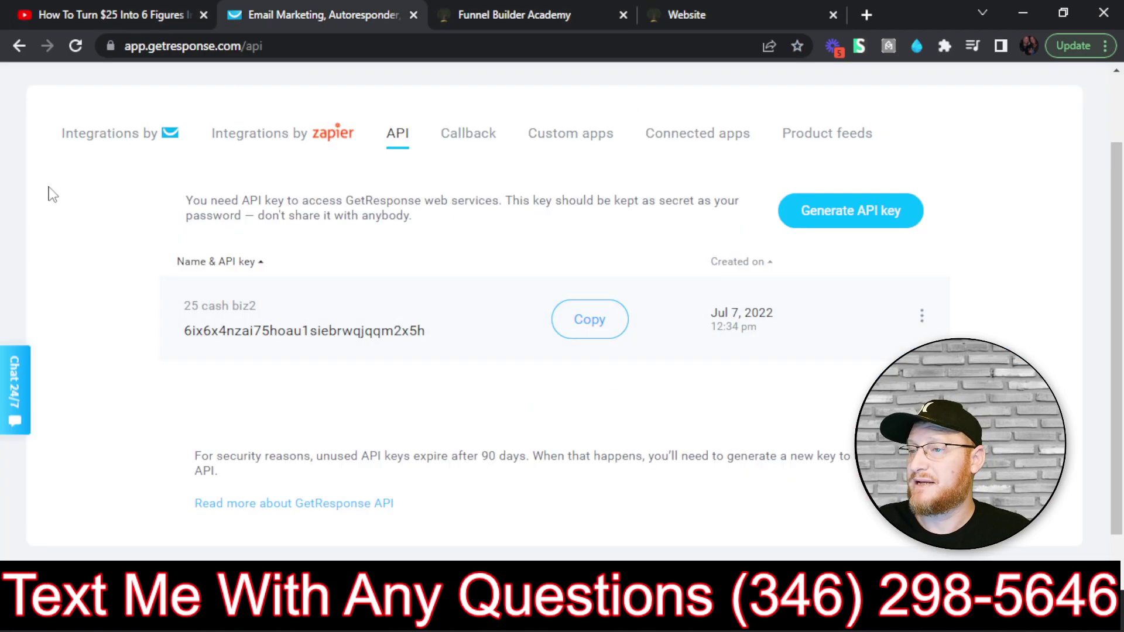
pyautogui.scroll(2, 425, 267)
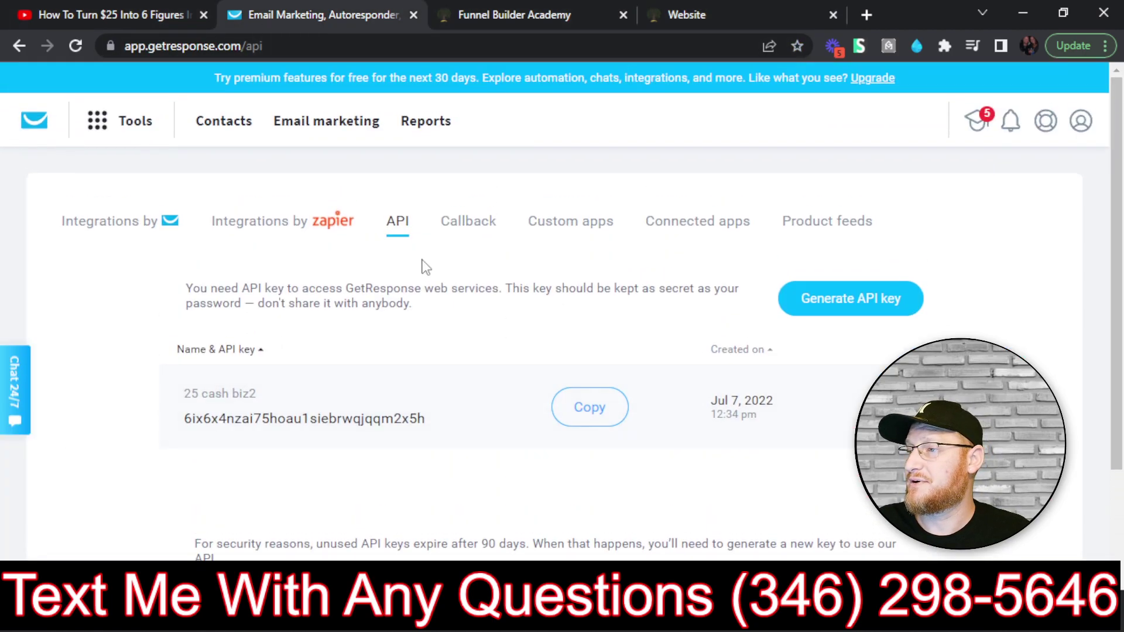
pyautogui.click(116, 128)
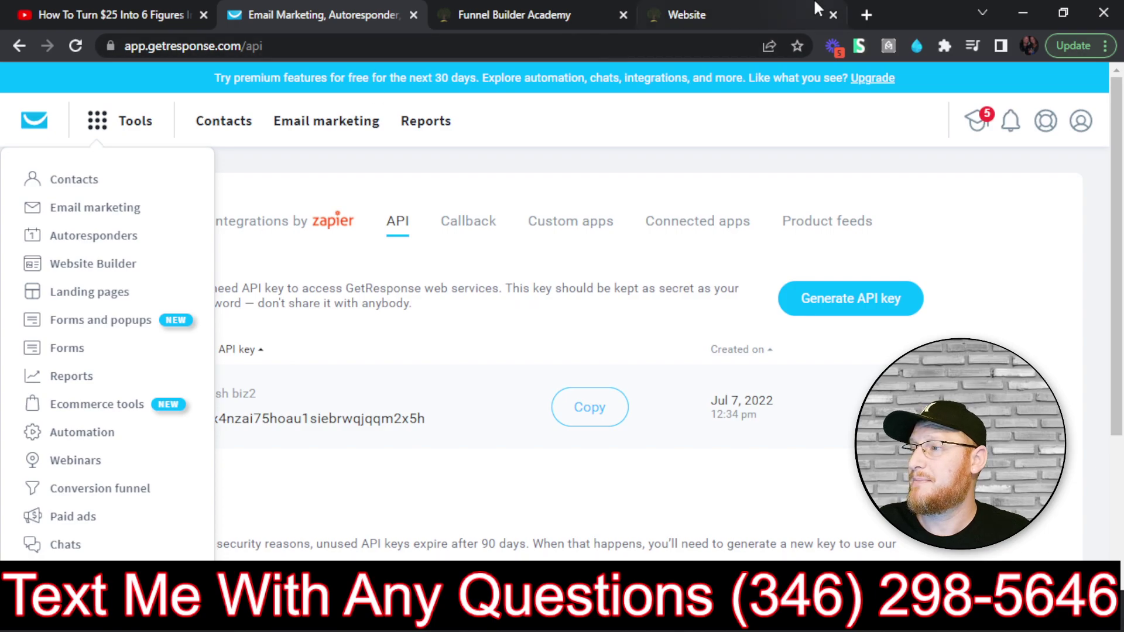
pyautogui.click(696, 7)
# - Draw a red arrow pointing at the name and email opt-in form, clear it and close the drawing tool
pyautogui.scroll(-2, 618, 354)
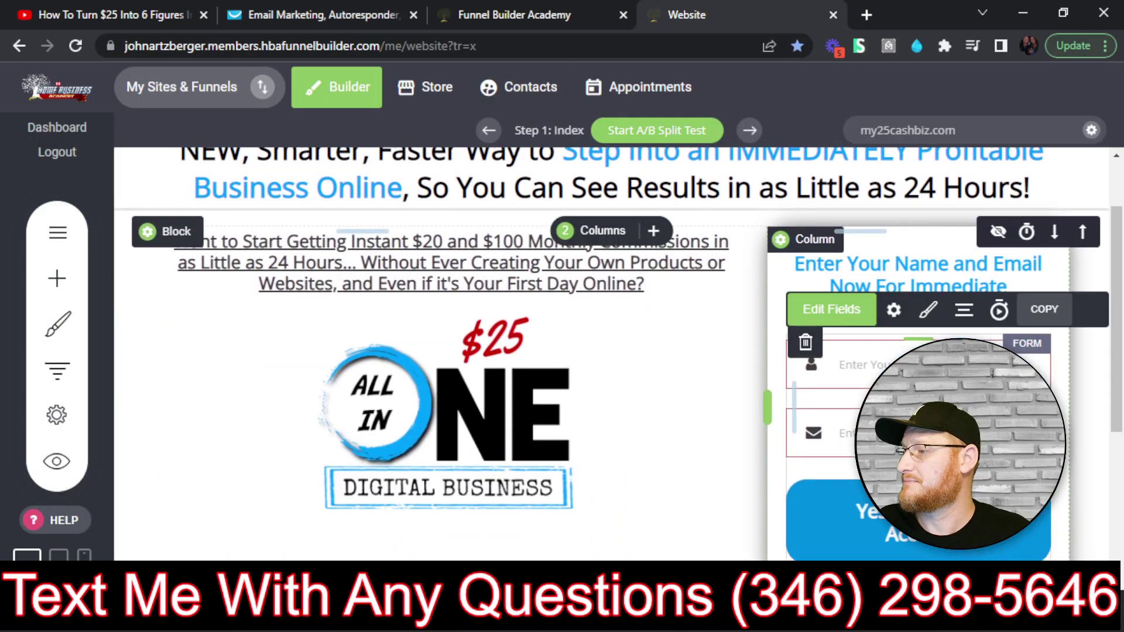
pyautogui.moveTo(1119, 295); pyautogui.dragTo(1122, 339)
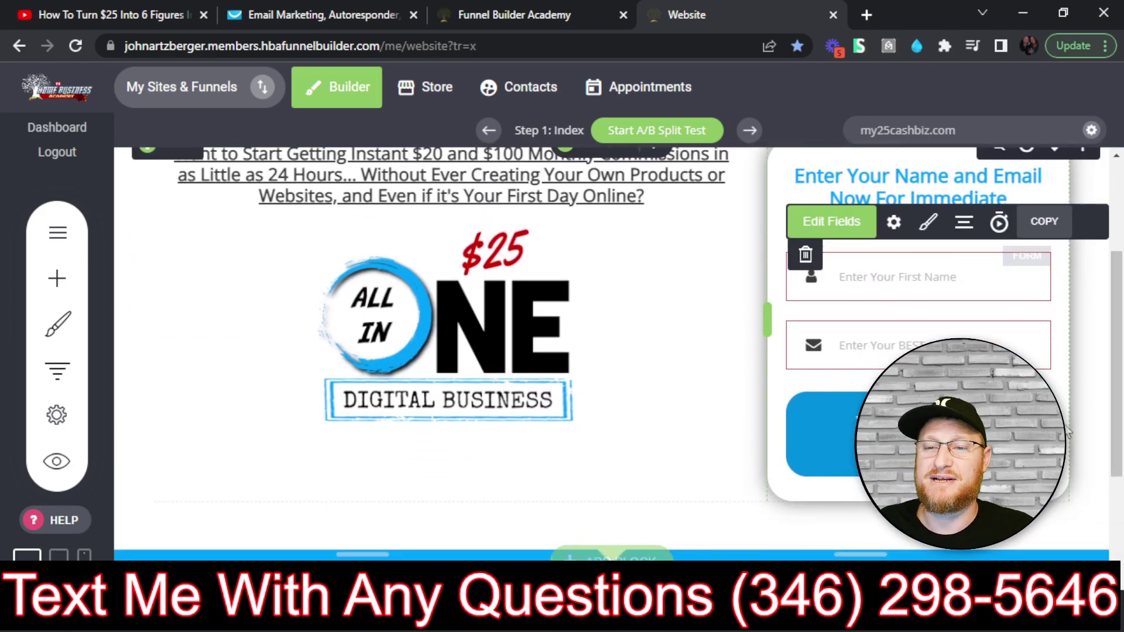
pyautogui.scroll(2, 868, 339)
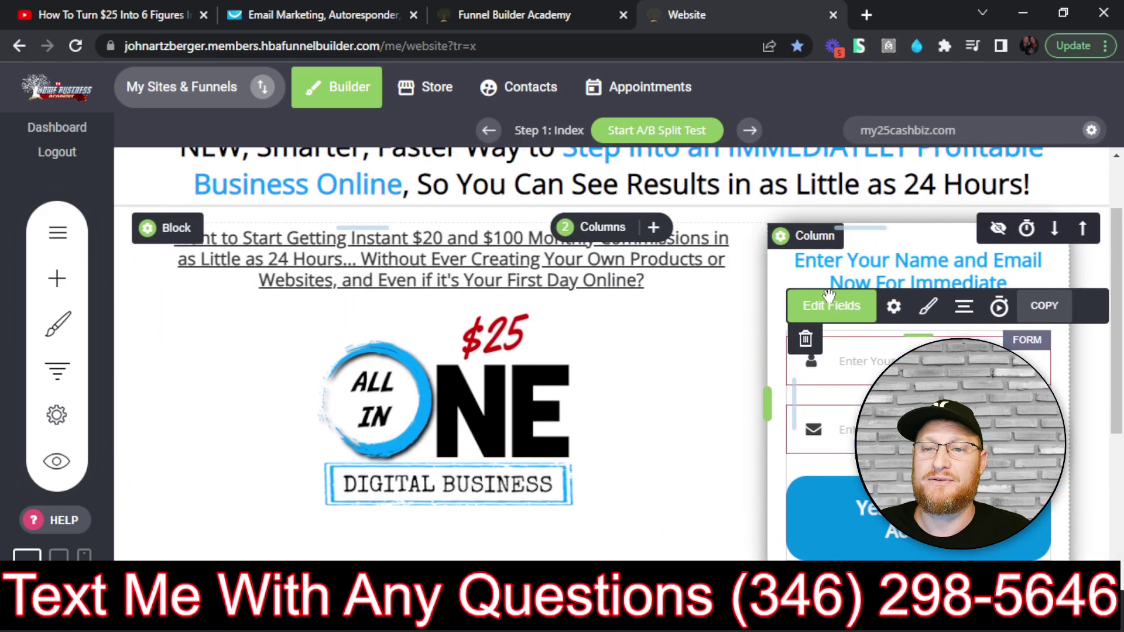
pyautogui.scroll(-2, 868, 340)
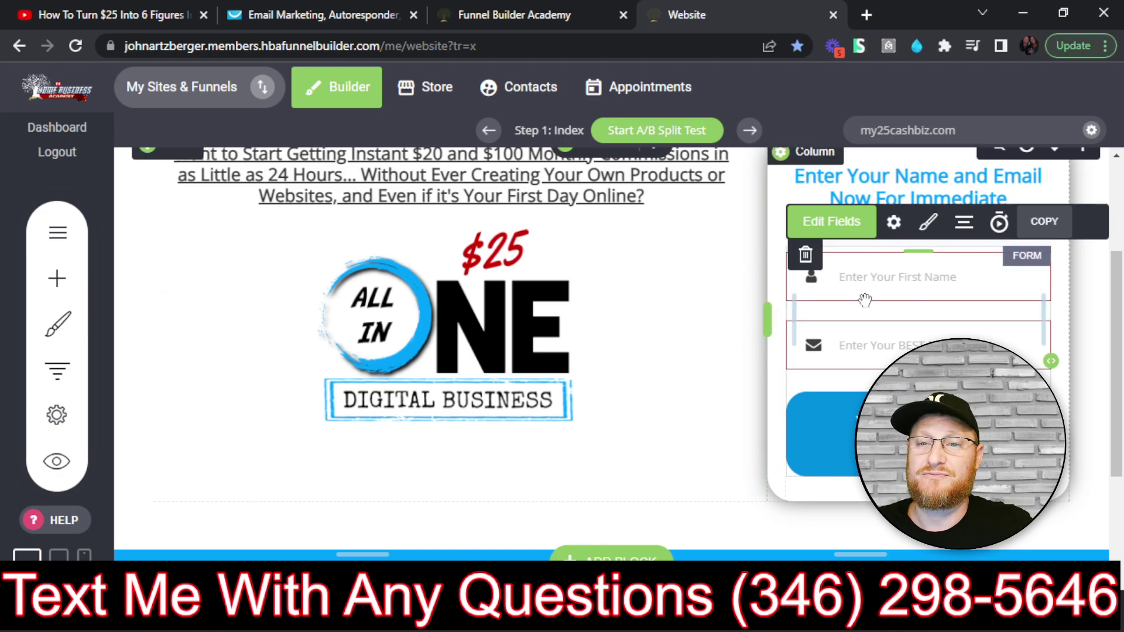
pyautogui.click(917, 46)
pyautogui.moveTo(616, 317)
pyautogui.mouseDown()
pyautogui.moveTo(728, 319)
pyautogui.moveTo(737, 286)
pyautogui.moveTo(720, 345)
pyautogui.mouseUp()
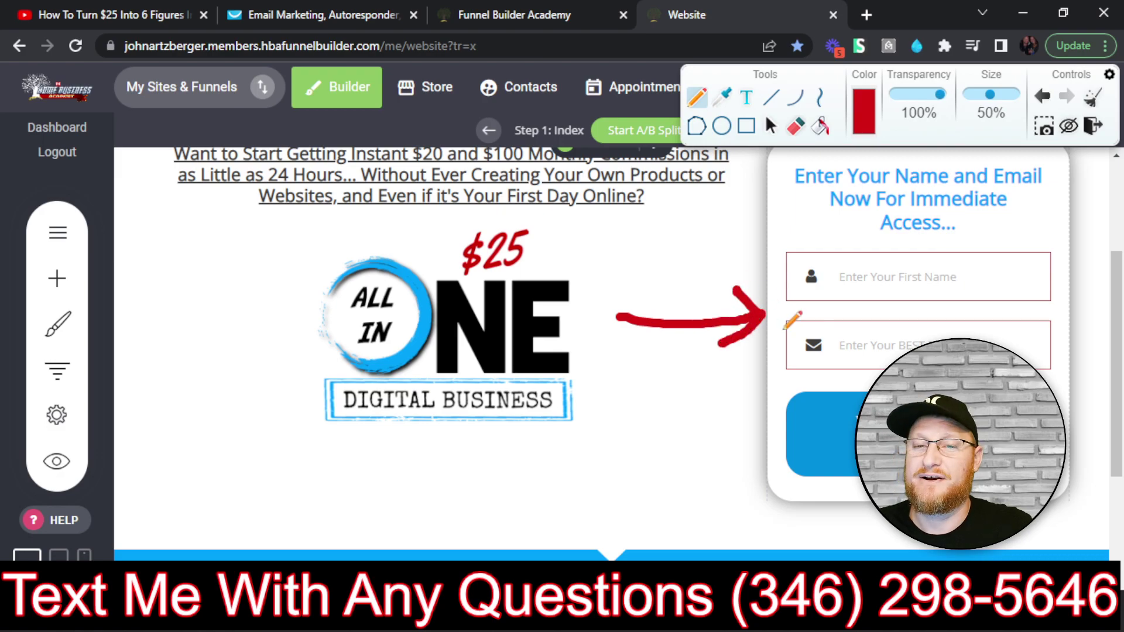
pyautogui.click(1092, 98)
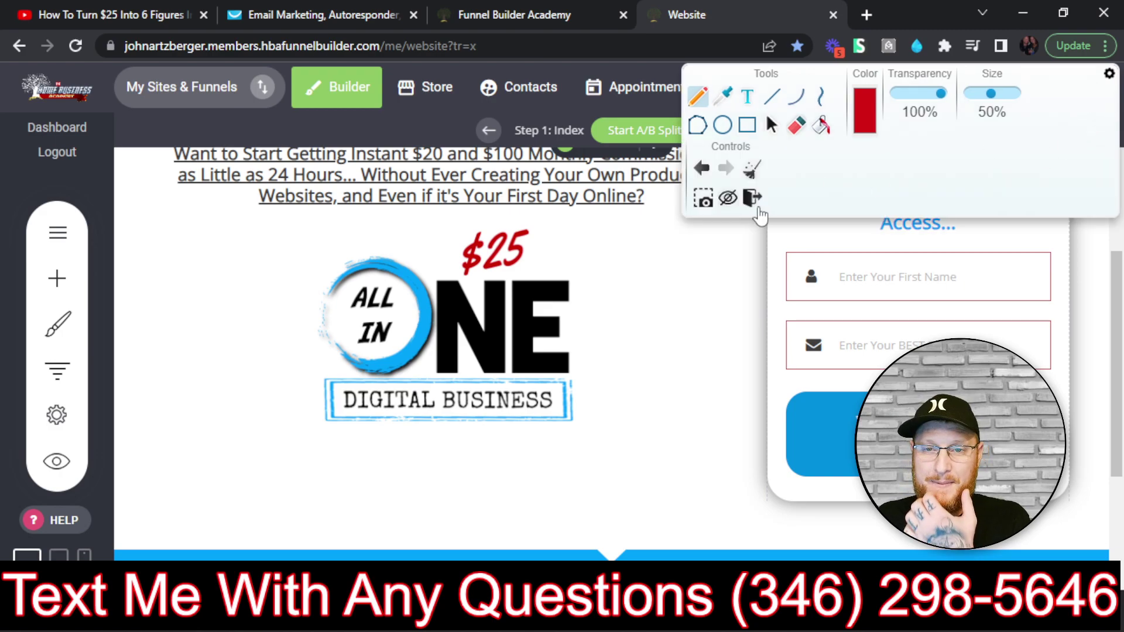
pyautogui.click(753, 198)
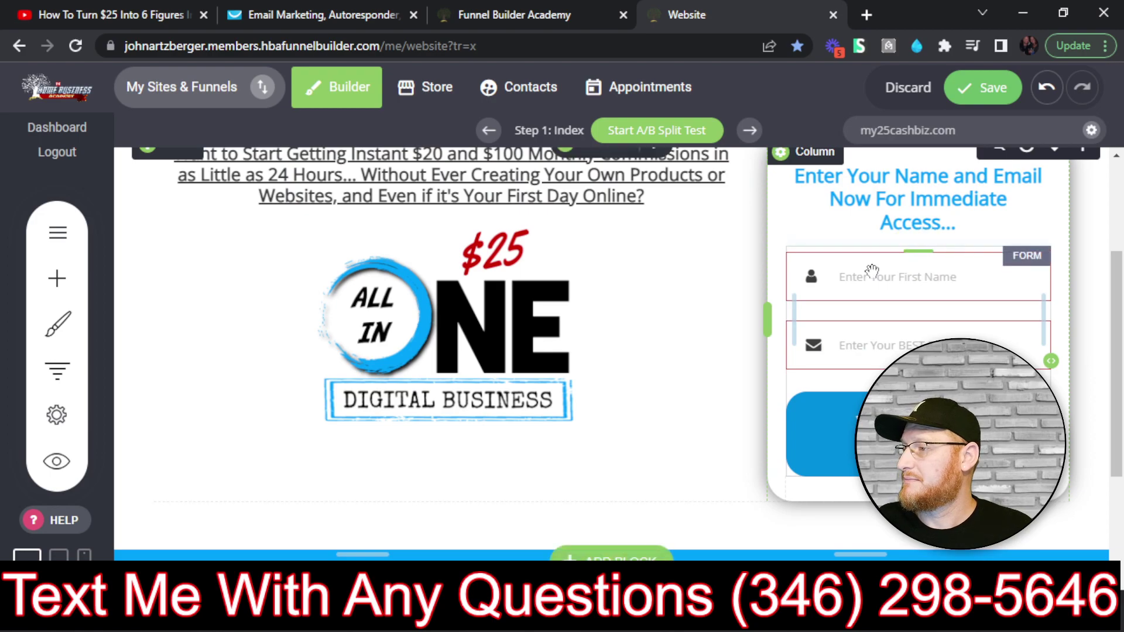
# - In the opt-in form's settings, choose $25 Cash Biz as the GetResponse list for submitted emails, and save the page
pyautogui.click(880, 271)
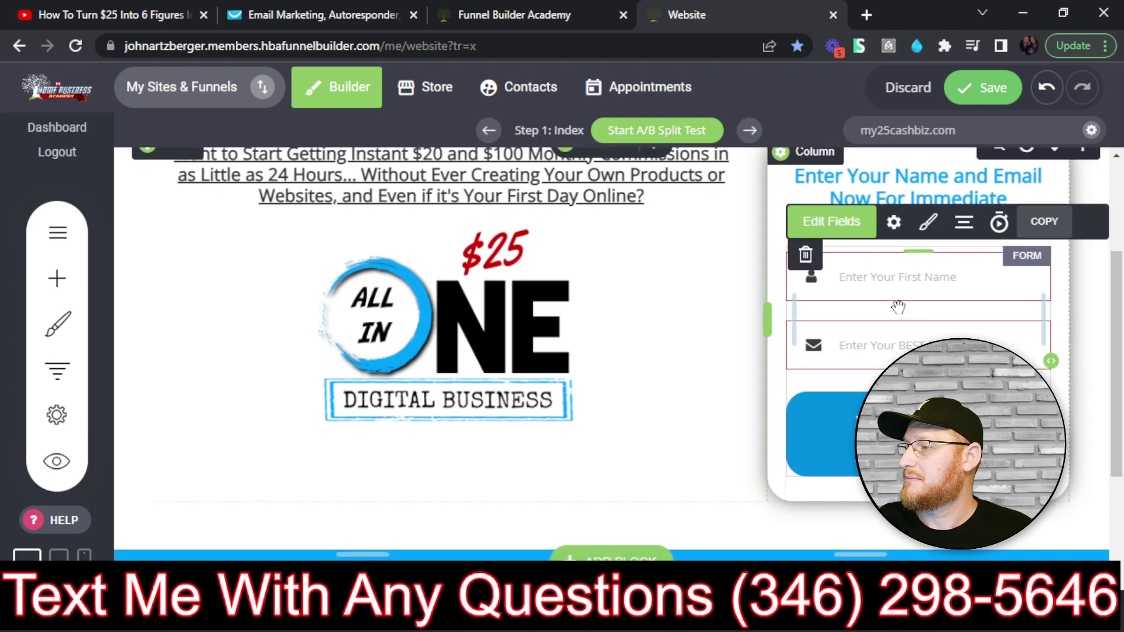
pyautogui.click(893, 222)
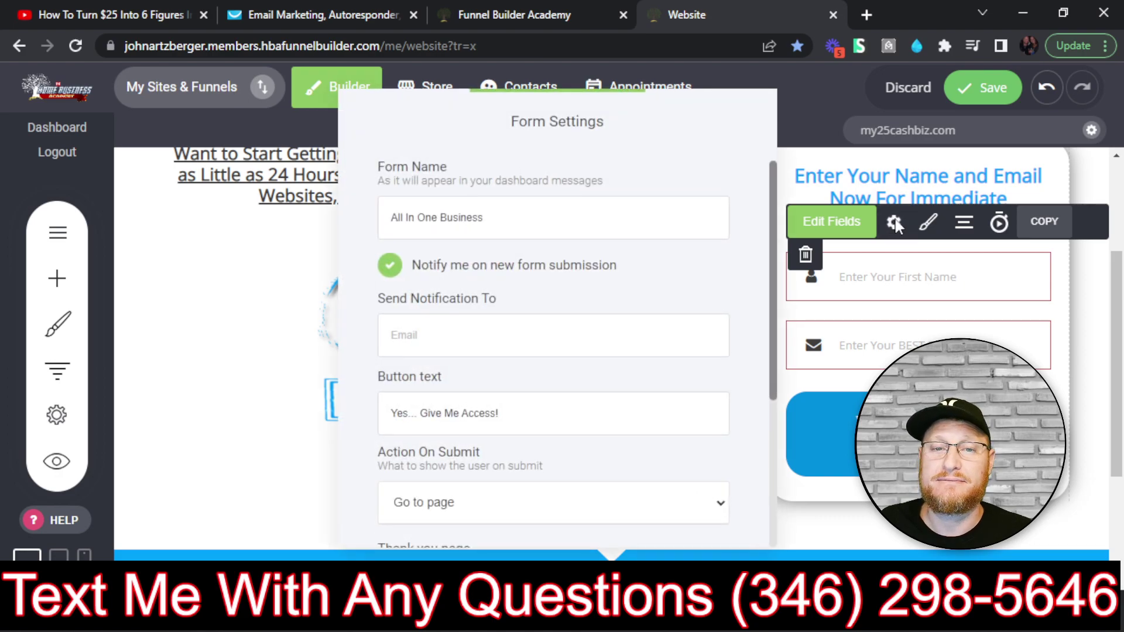
pyautogui.moveTo(593, 109); pyautogui.dragTo(532, 82)
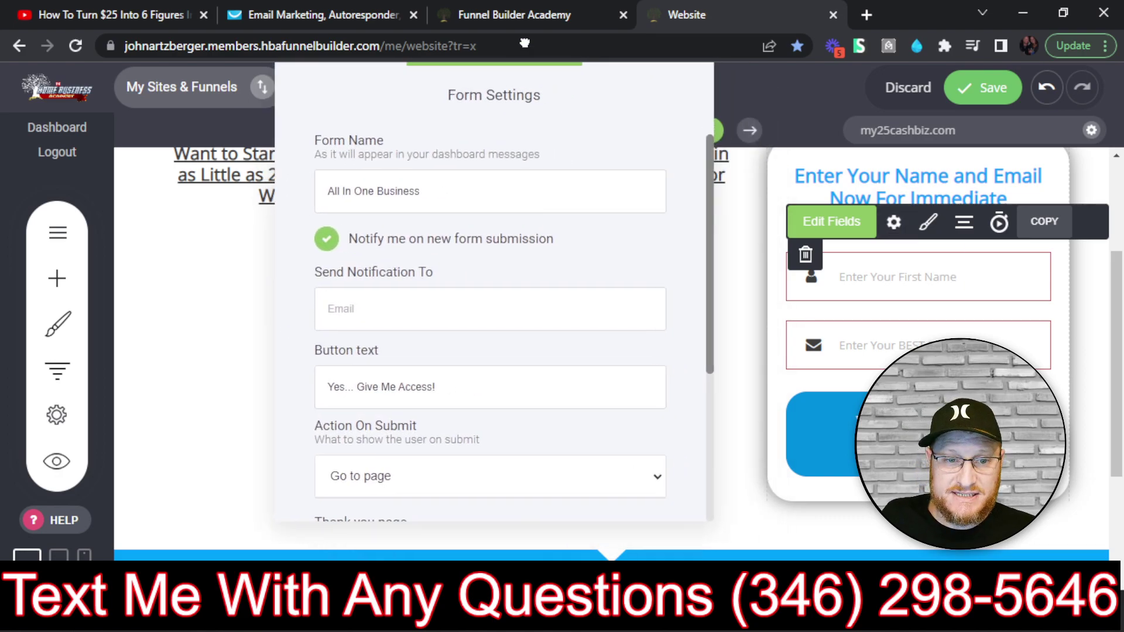
pyautogui.scroll(-3, 527, 254)
pyautogui.scroll(-1, 568, 349)
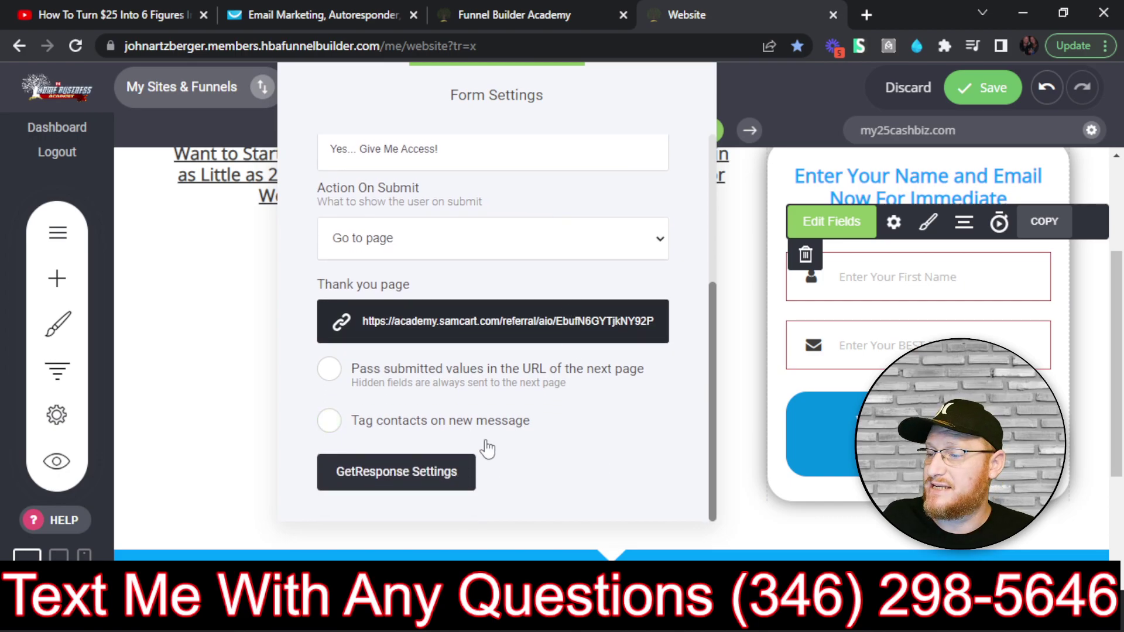
pyautogui.scroll(4, 590, 353)
pyautogui.scroll(-4, 590, 353)
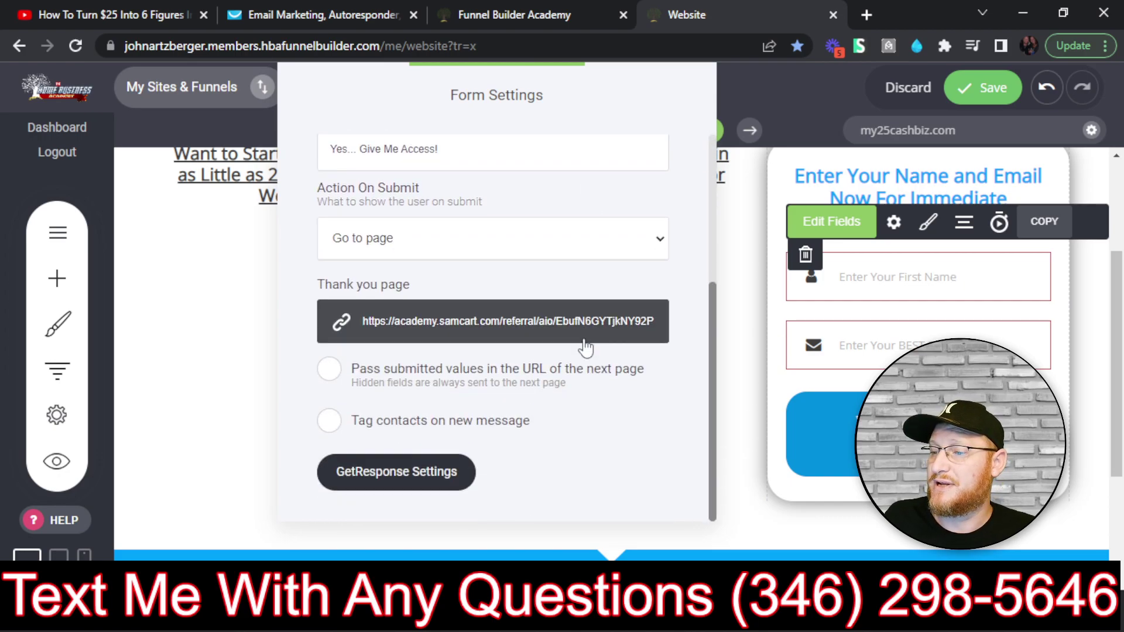
pyautogui.click(386, 472)
pyautogui.click(456, 242)
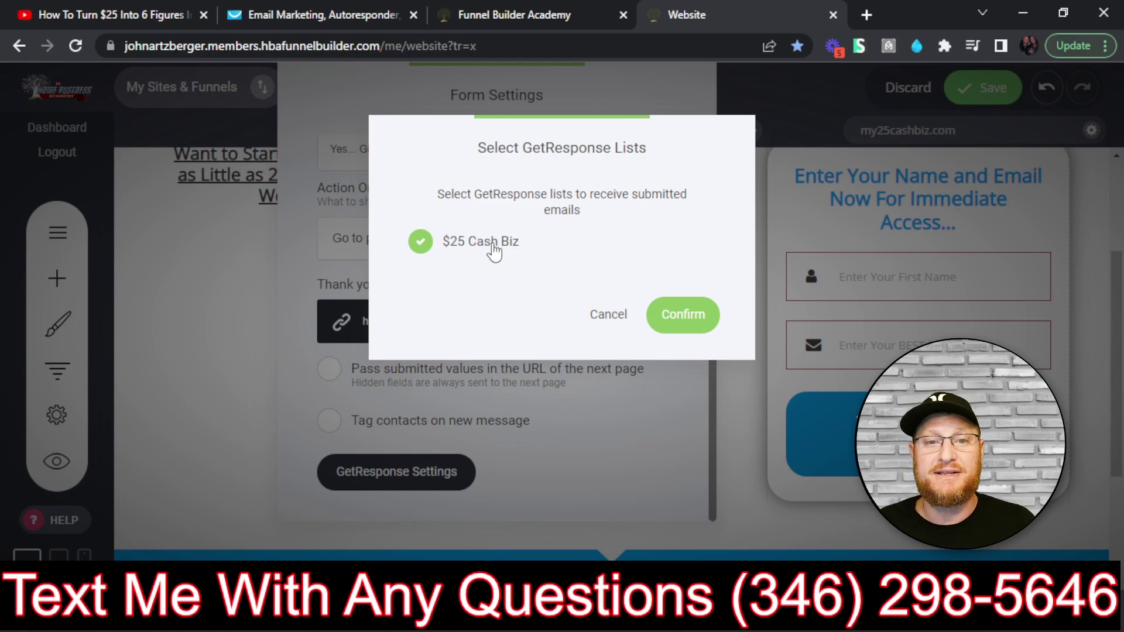
pyautogui.click(700, 319)
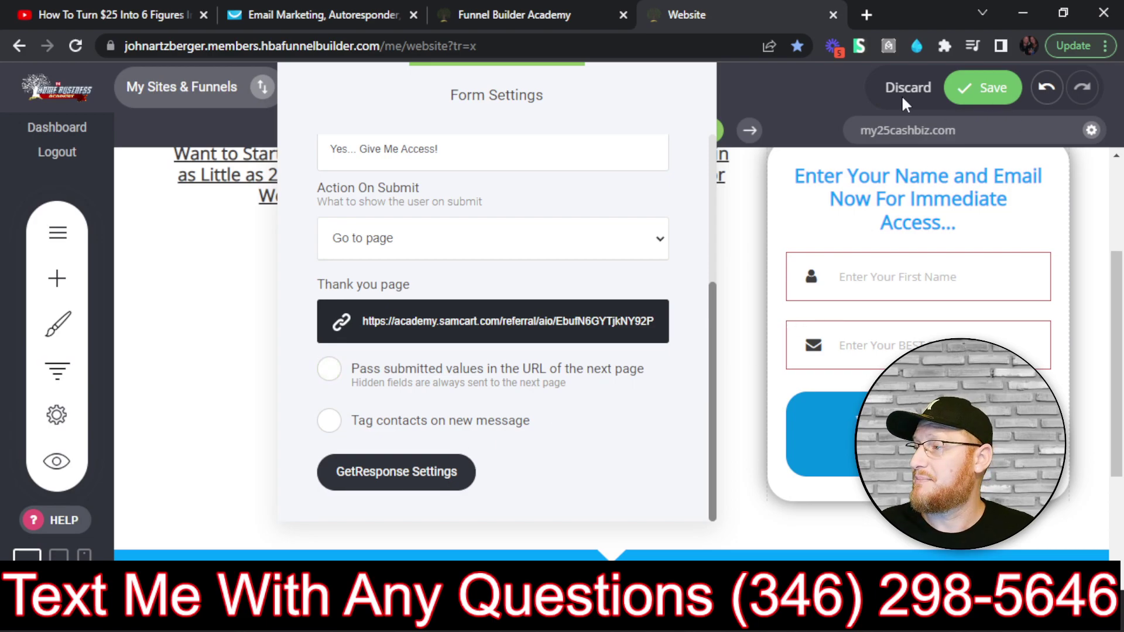
pyautogui.click(794, 86)
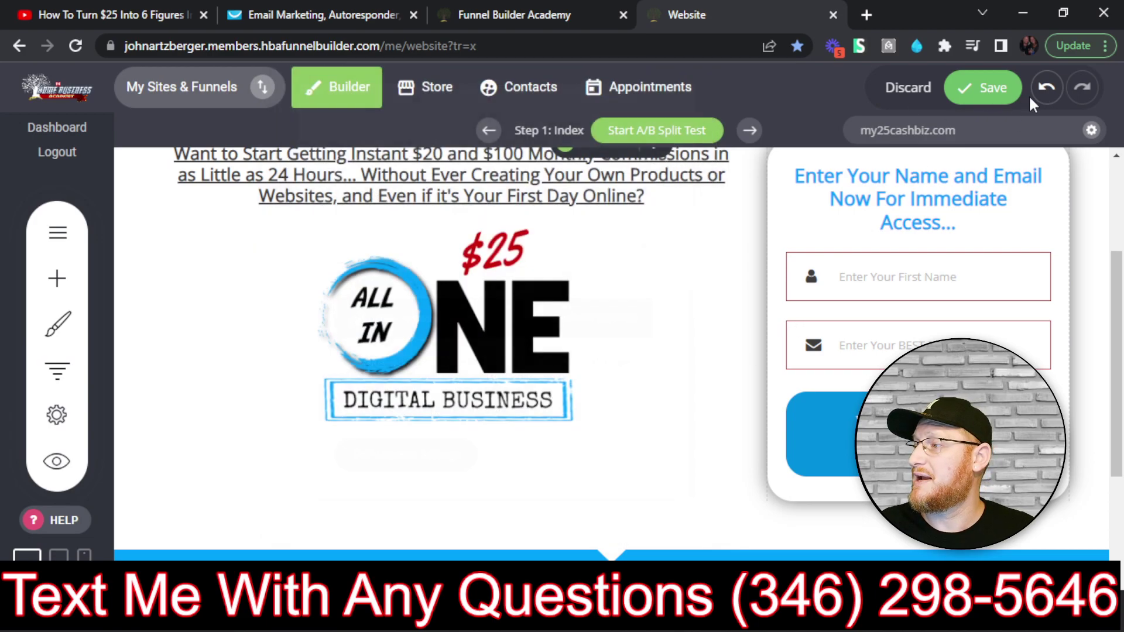
pyautogui.click(986, 94)
# - Switch the page editor to the mobile view and go to the opt-in form
pyautogui.scroll(-1, 699, 355)
pyautogui.scroll(2, 698, 355)
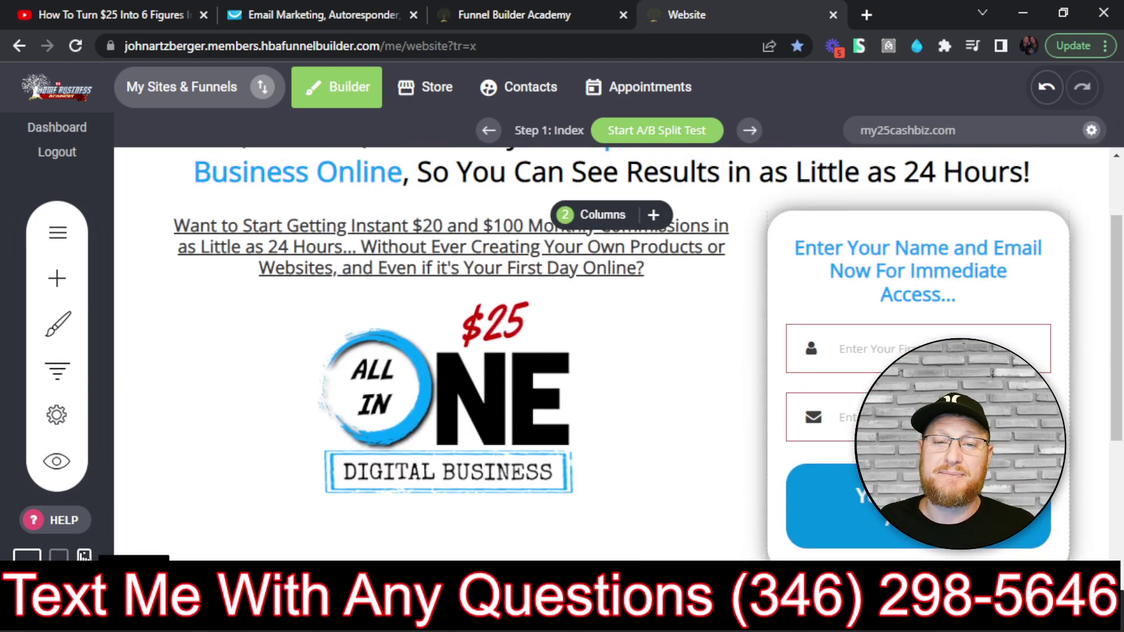
pyautogui.scroll(-2, 150, 515)
pyautogui.scroll(2, 150, 504)
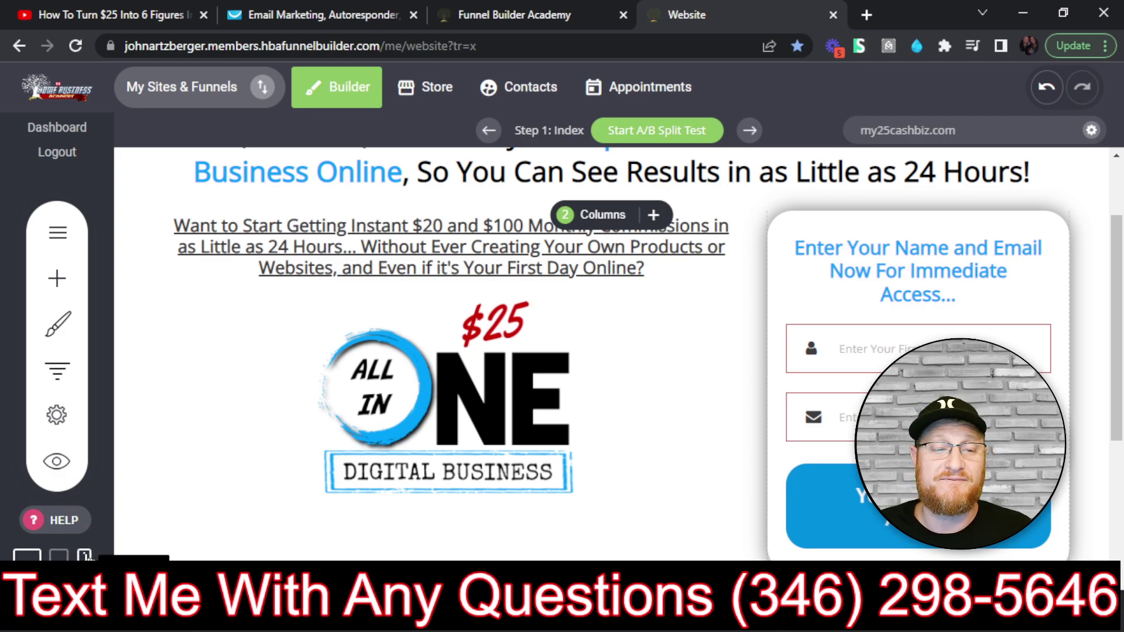
pyautogui.click(85, 556)
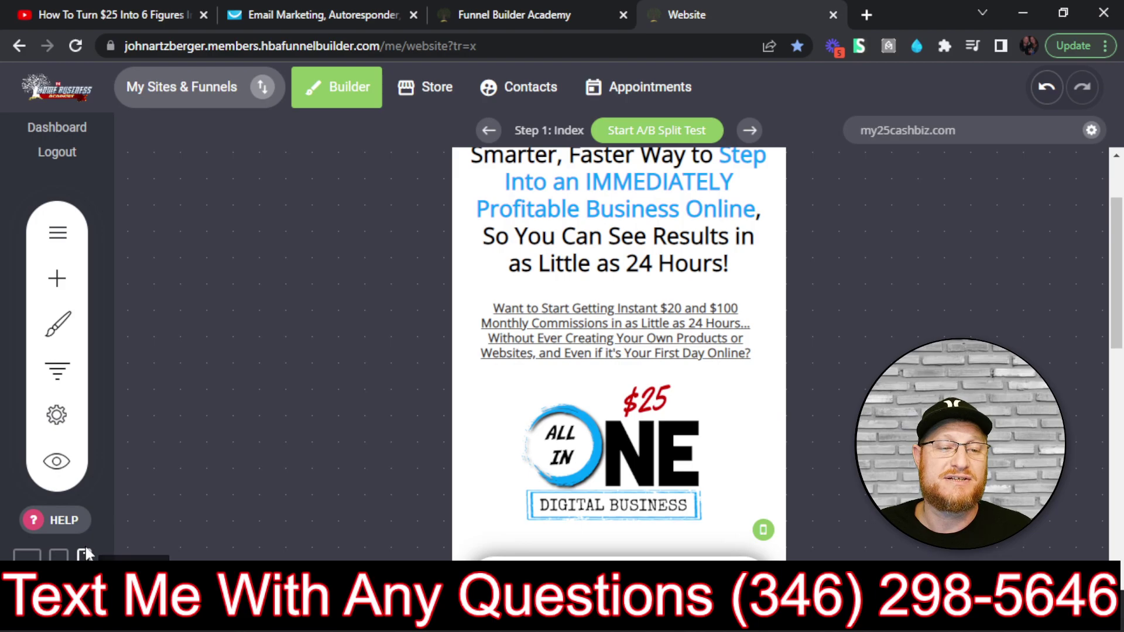
pyautogui.click(749, 346)
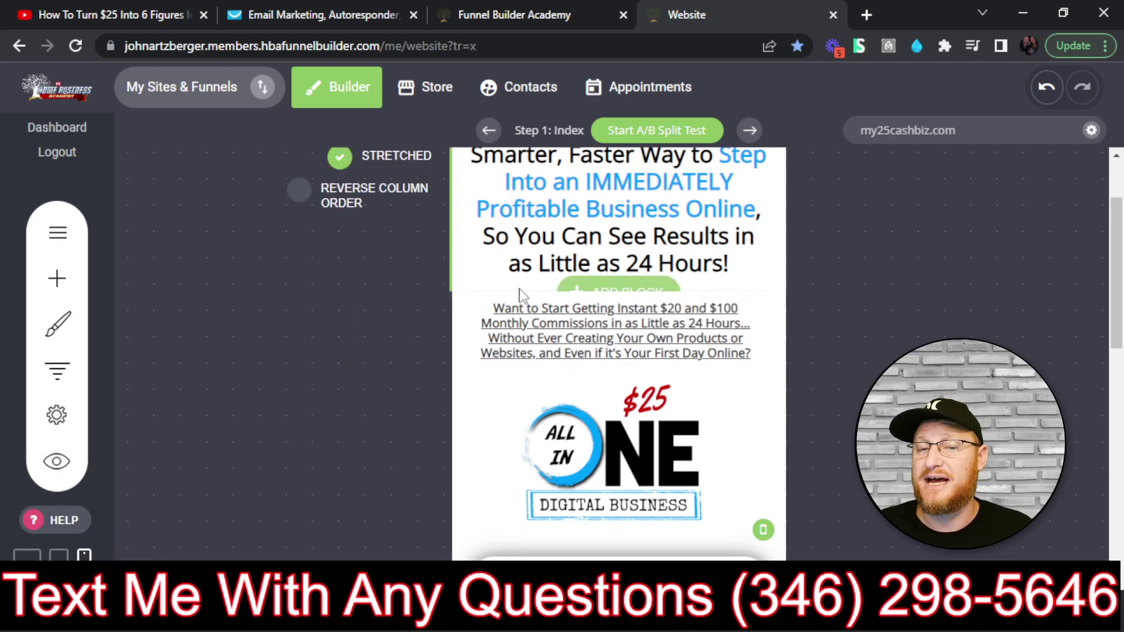
pyautogui.scroll(-5, 754, 355)
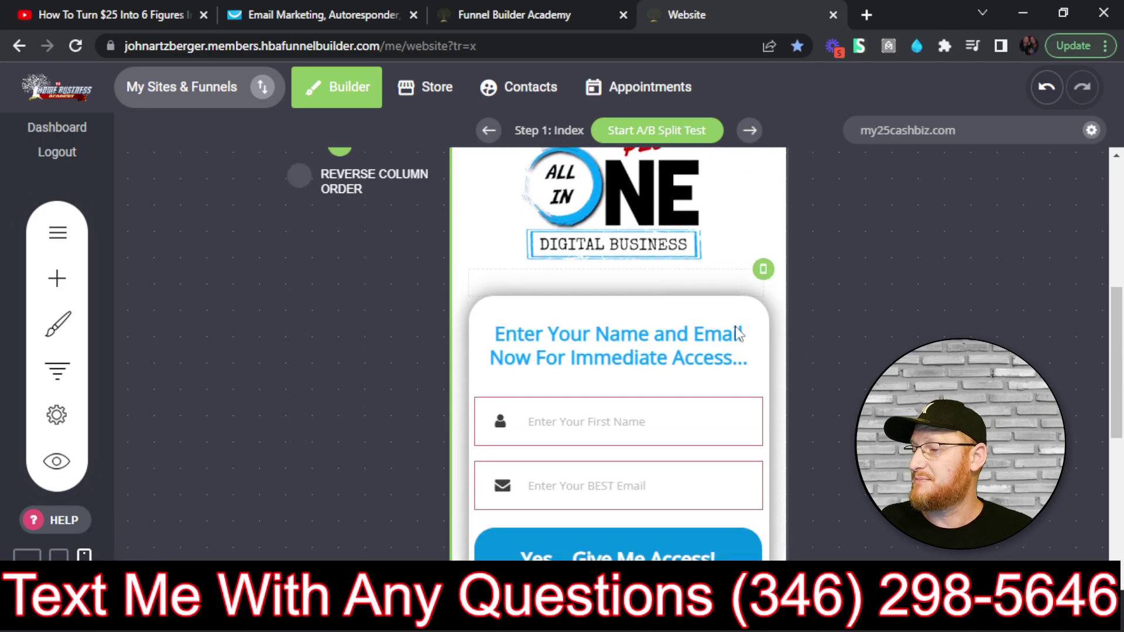
# - In the mobile opt-in form's settings, confirm $25 Cash Biz as the GetResponse list for submitted emails and close the settings
pyautogui.click(582, 431)
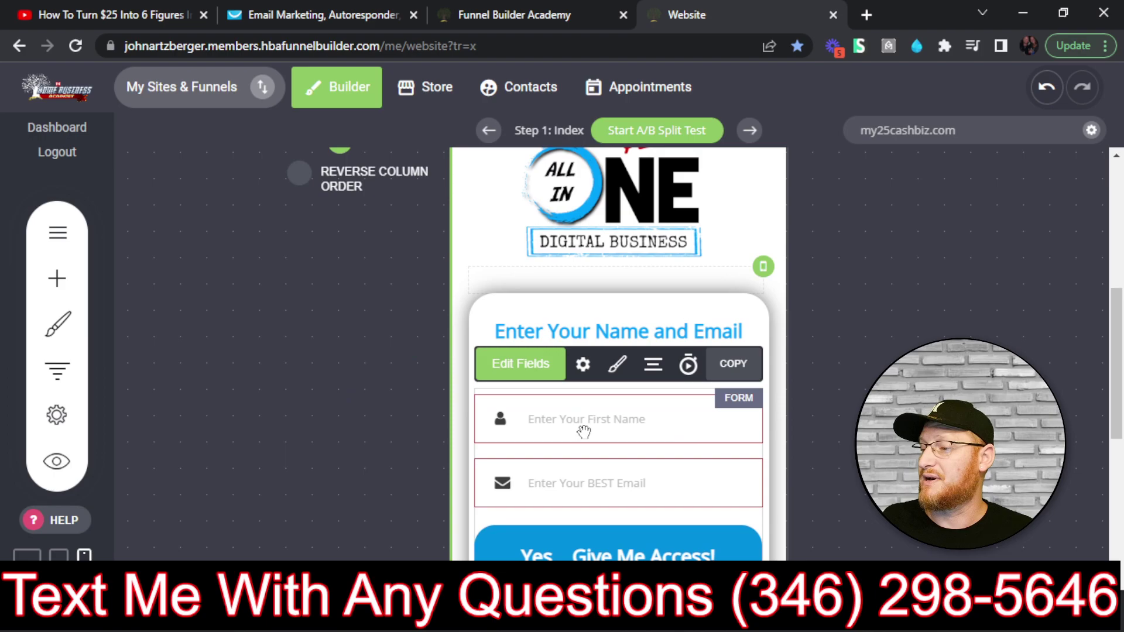
pyautogui.click(584, 365)
pyautogui.scroll(-4, 328, 391)
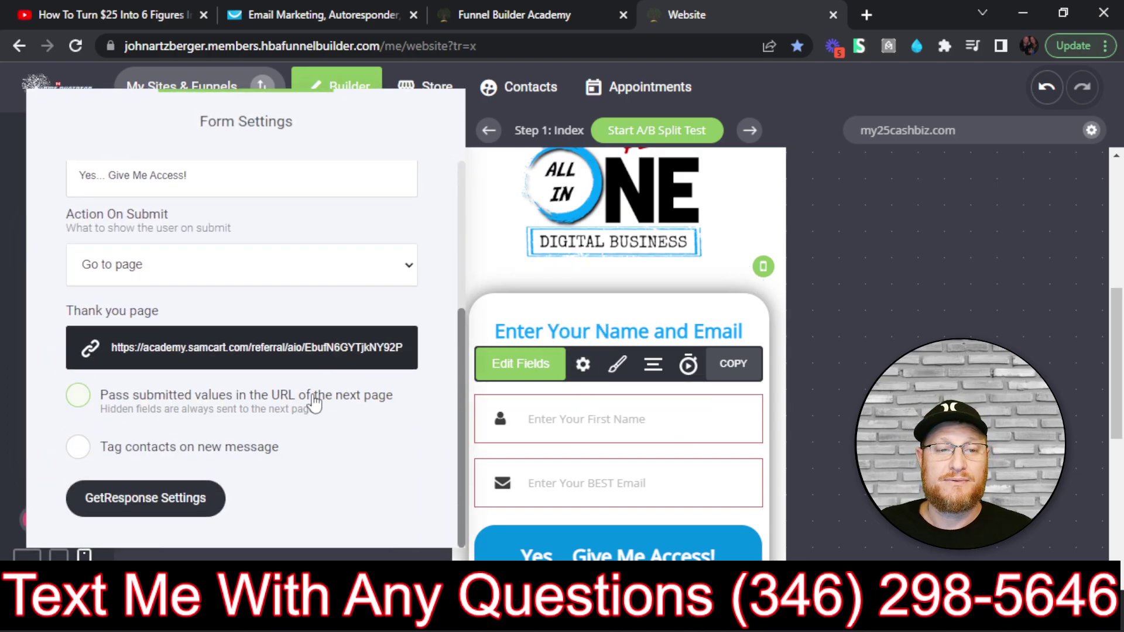
pyautogui.click(173, 498)
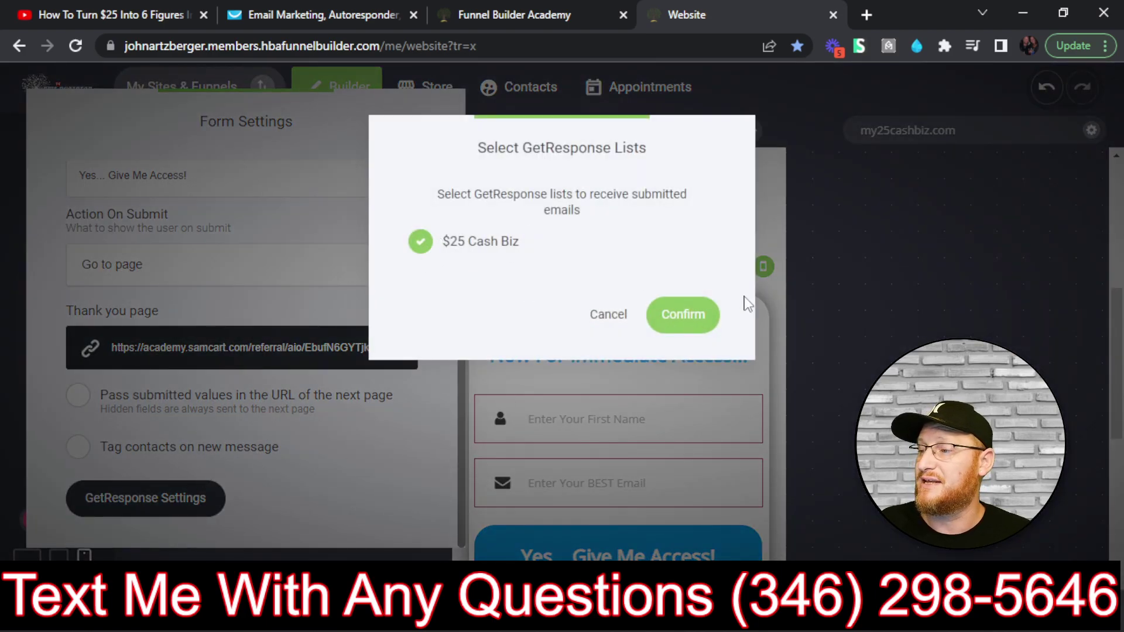
pyautogui.click(691, 319)
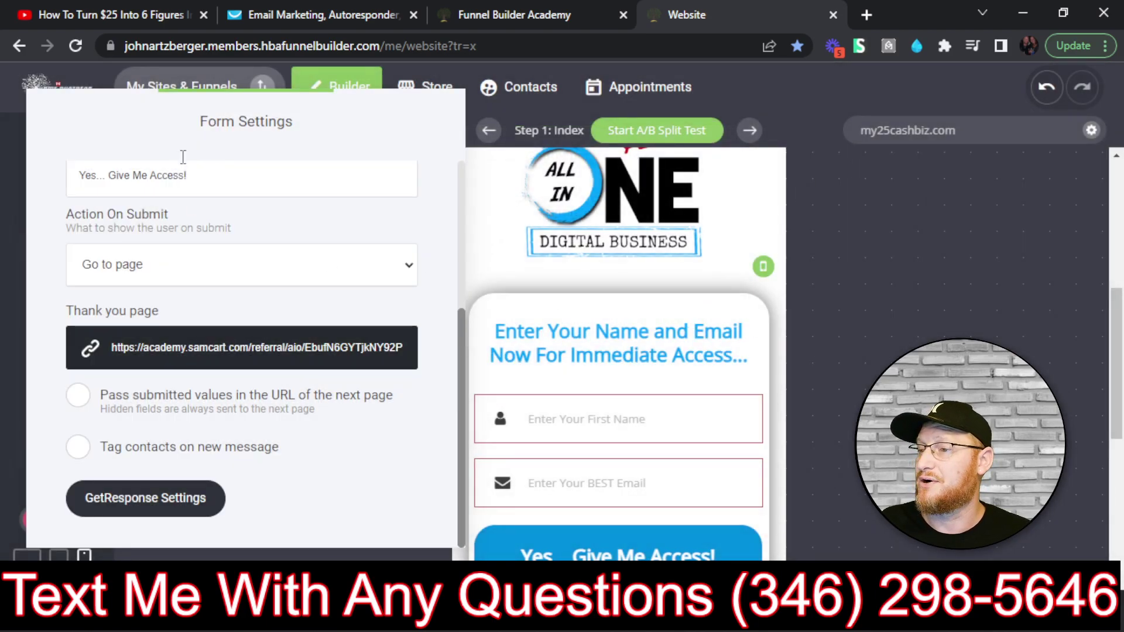
pyautogui.click(896, 313)
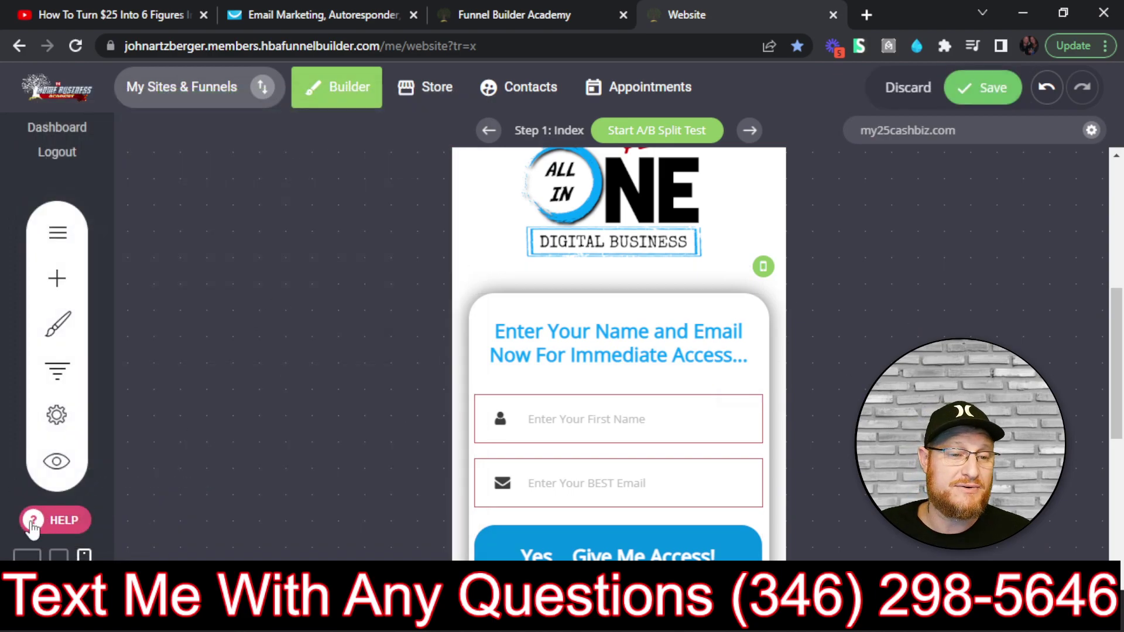
# - Try to return to the desktop view, choose to stay and keep the changes, and save the page
pyautogui.click(24, 556)
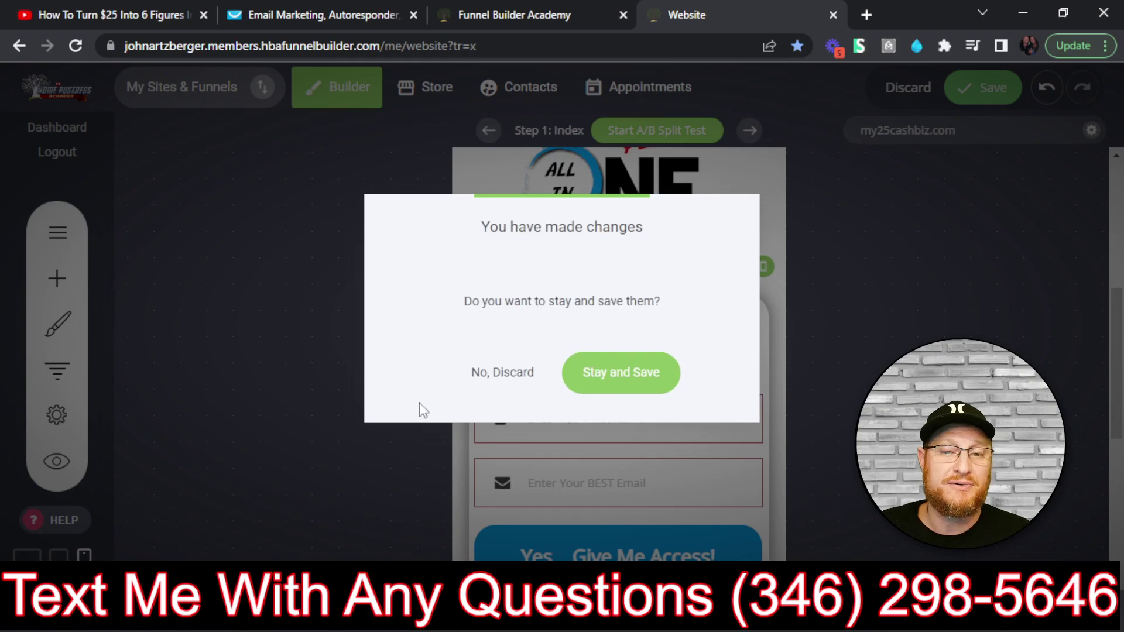
pyautogui.click(625, 375)
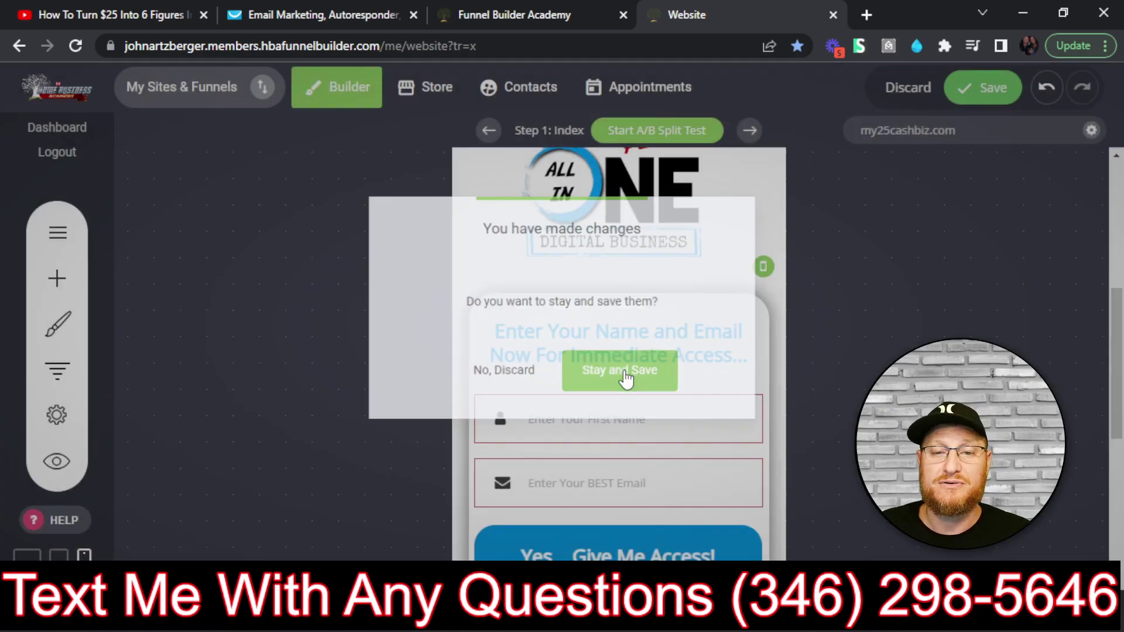
pyautogui.click(26, 554)
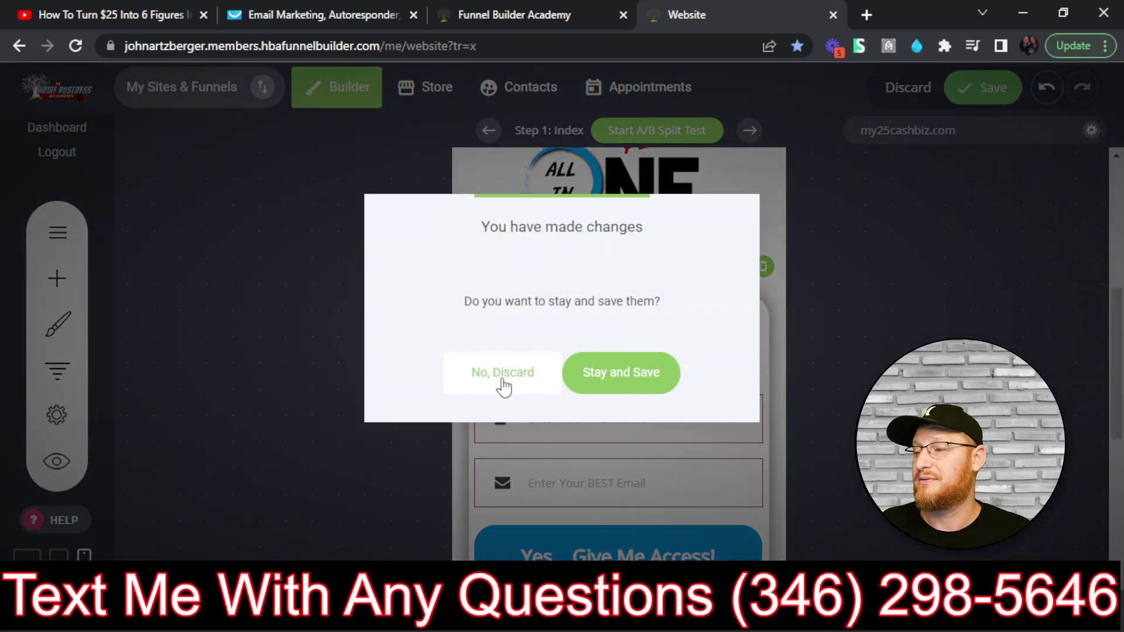
pyautogui.click(614, 395)
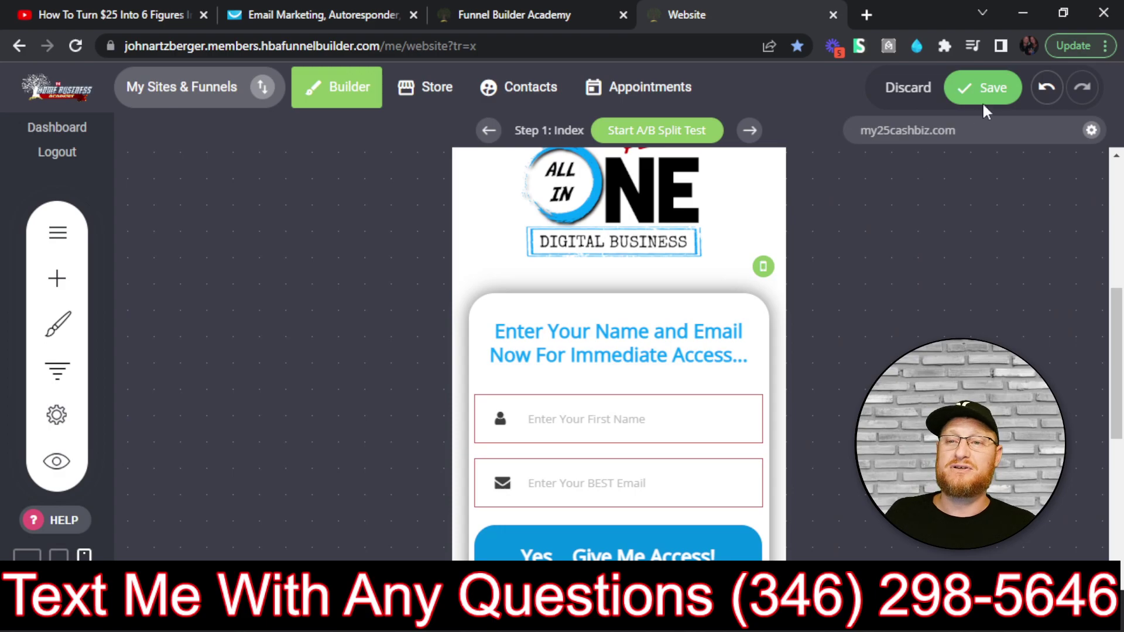
pyautogui.click(995, 89)
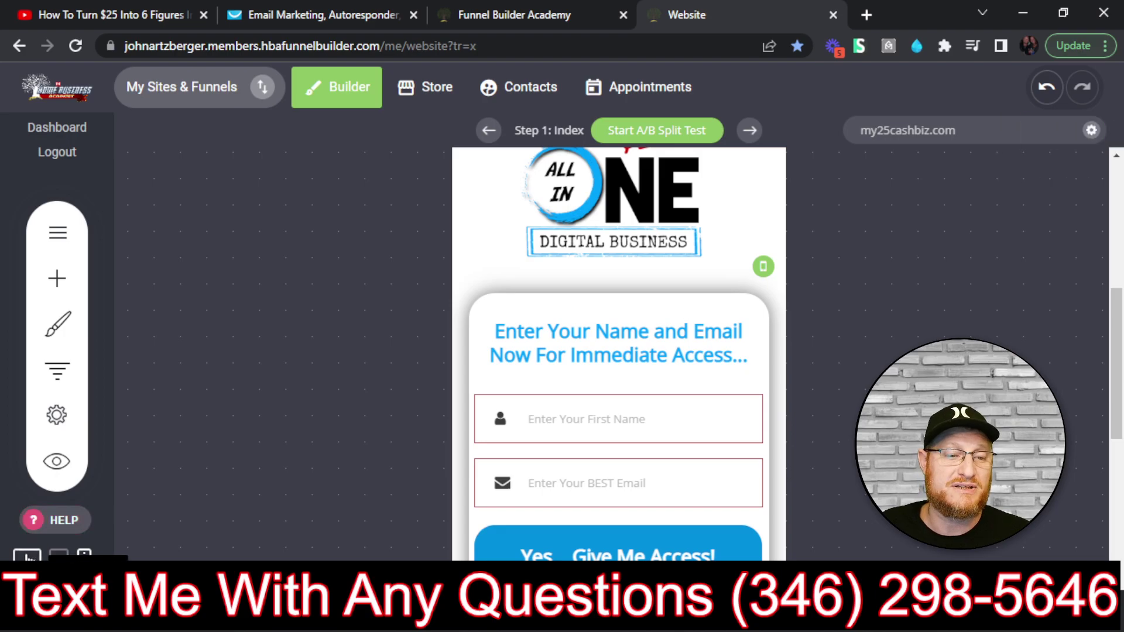
# - Return the page editor to the desktop view and look over the opt-in page
pyautogui.click(27, 555)
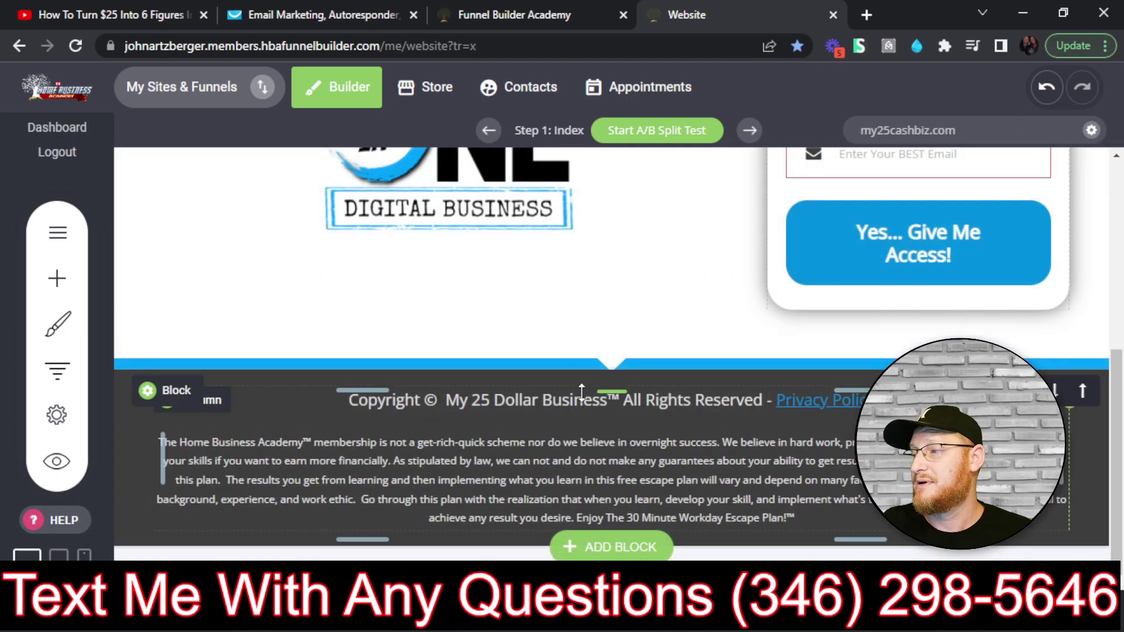
pyautogui.scroll(3, 581, 392)
pyautogui.scroll(4, 582, 393)
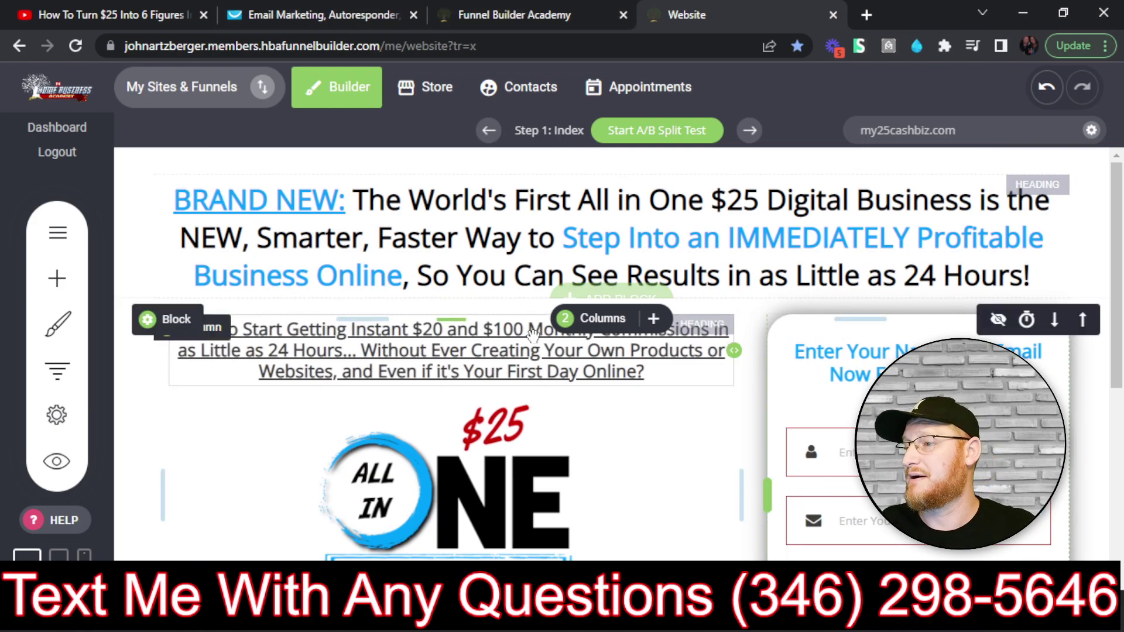
pyautogui.scroll(-3, 530, 343)
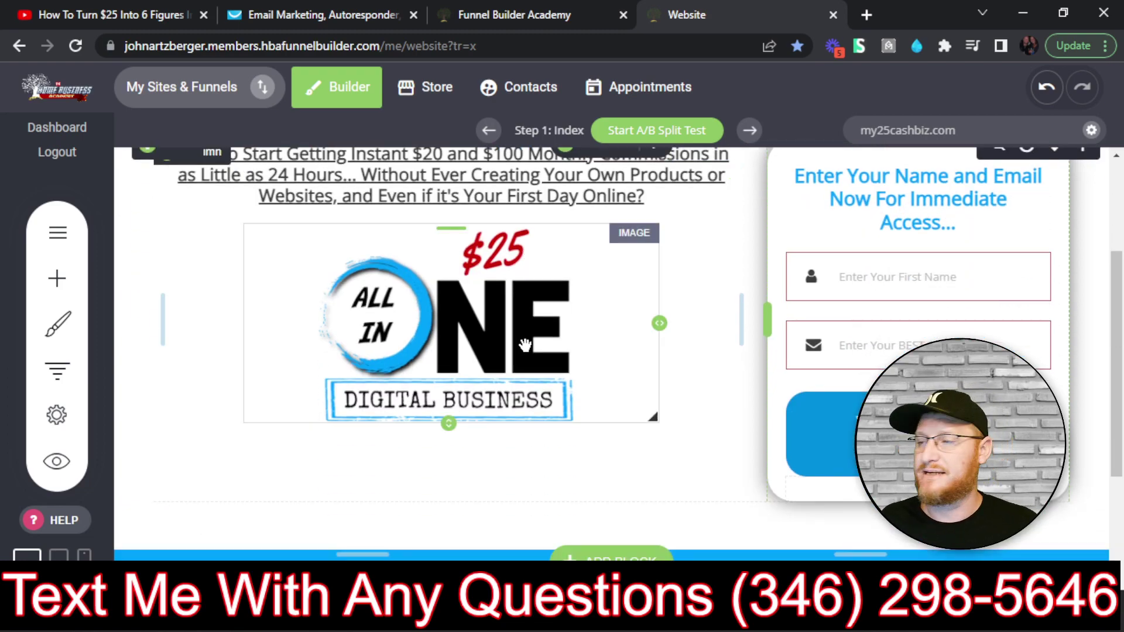
# - Switch to GetResponse and open the contact lists to view the $25 Cash Biz list
pyautogui.click(325, 8)
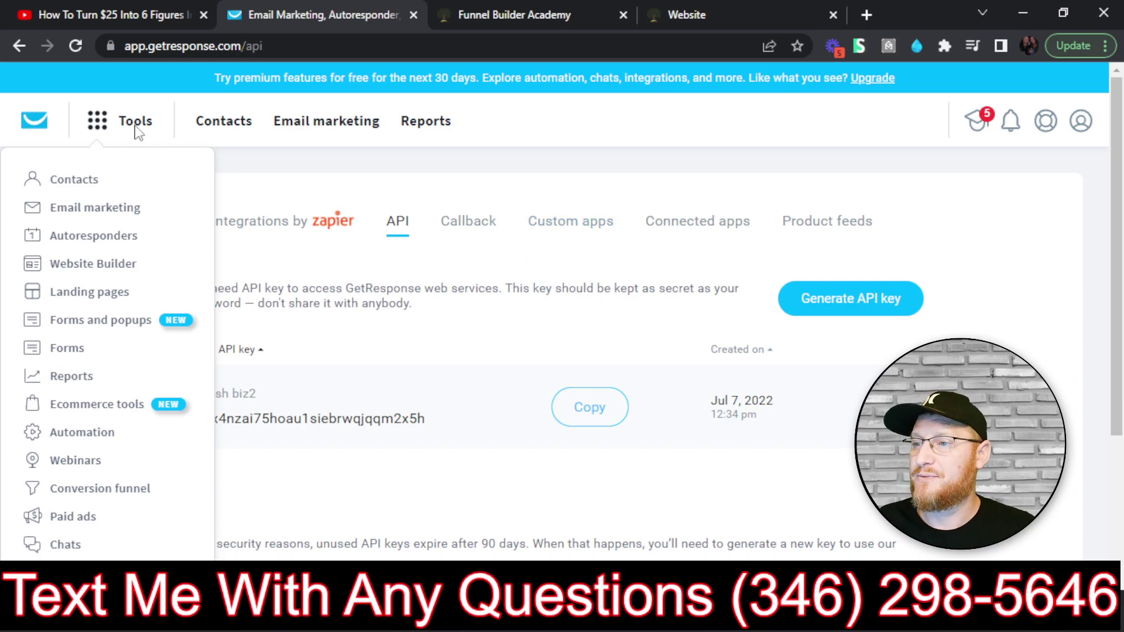
pyautogui.click(234, 123)
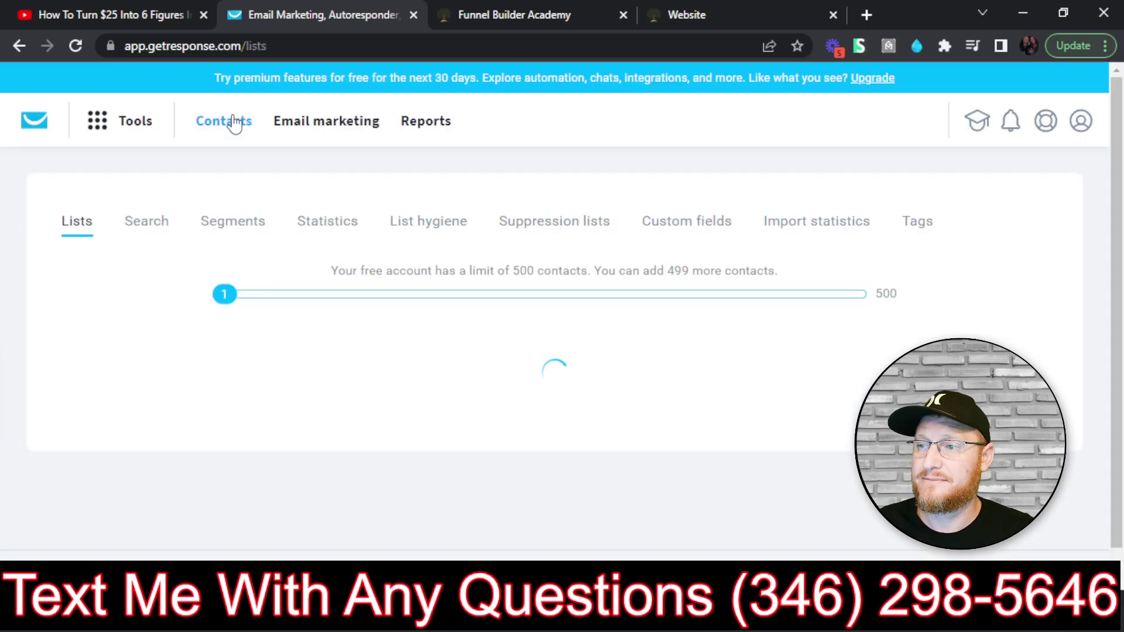
pyautogui.scroll(-2, 773, 296)
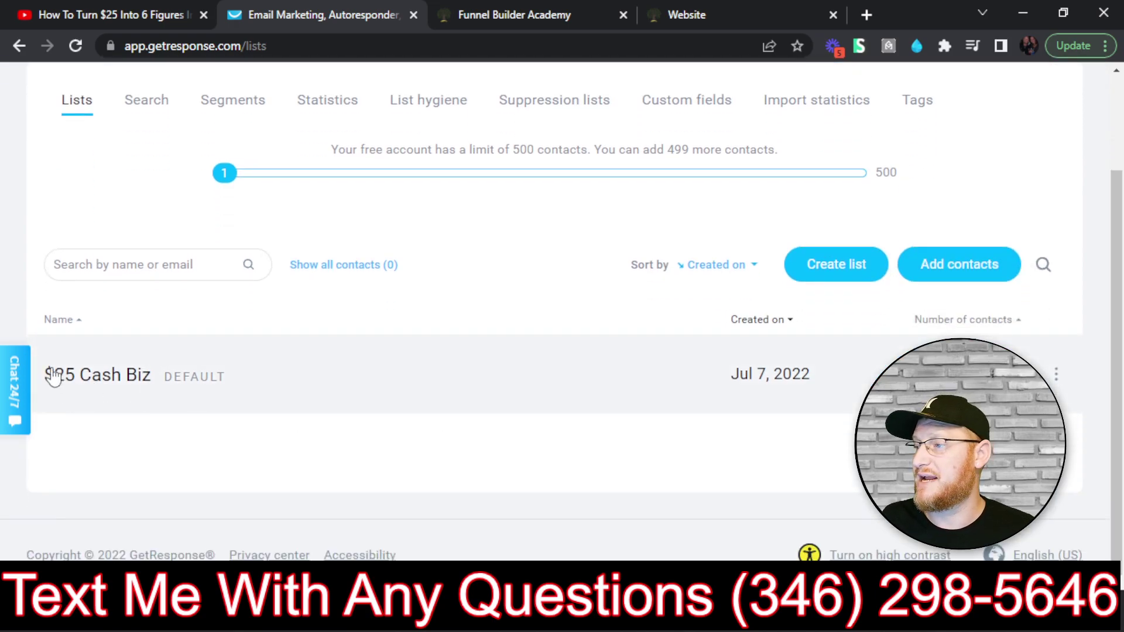
pyautogui.scroll(2, 667, 306)
pyautogui.scroll(-2, 673, 307)
pyautogui.scroll(2, 954, 164)
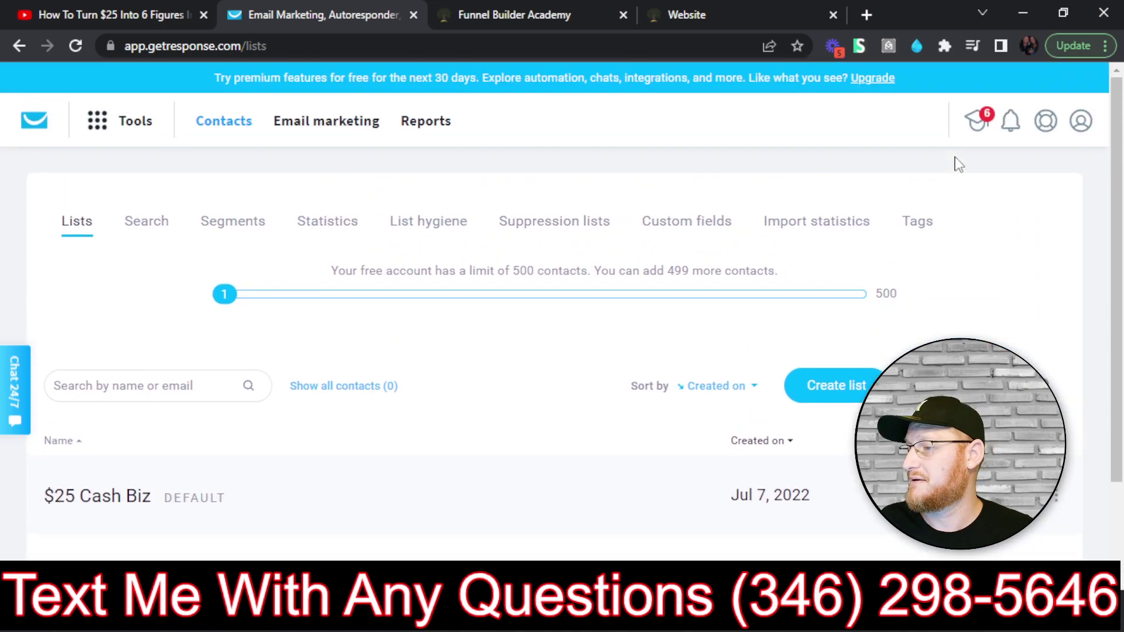
pyautogui.scroll(-2, 958, 164)
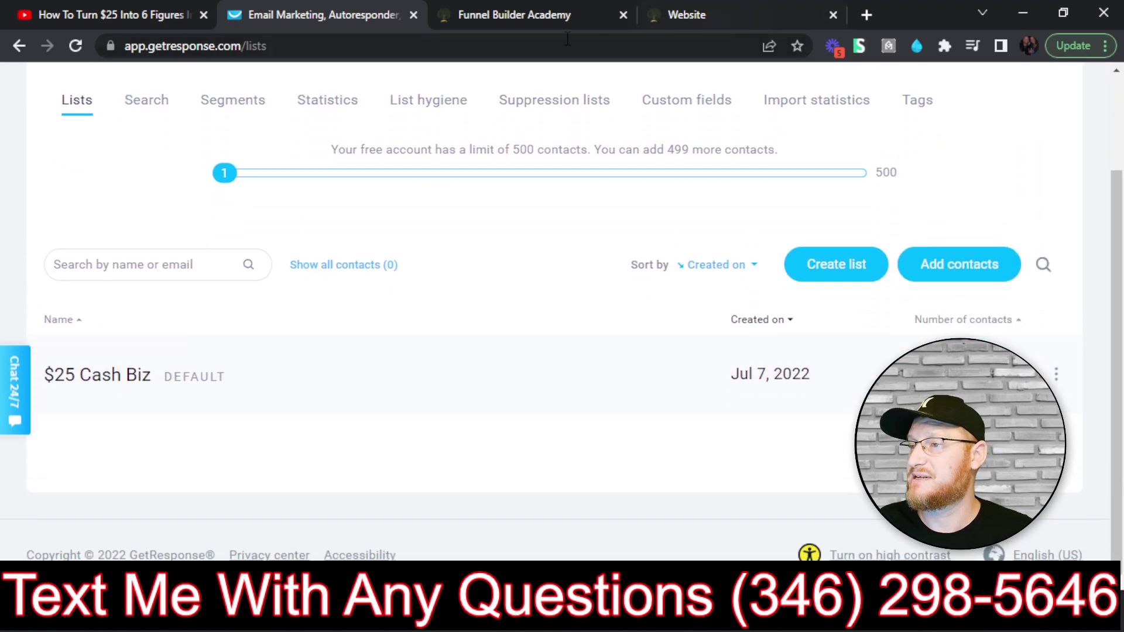
# - Detach the GetResponse page into its own window, check the $25 Cash Biz contact count, and reattach the page to the main window
pyautogui.moveTo(371, 12); pyautogui.dragTo(336, 68)
pyautogui.scroll(-3, 614, 316)
pyautogui.scroll(1, 778, 360)
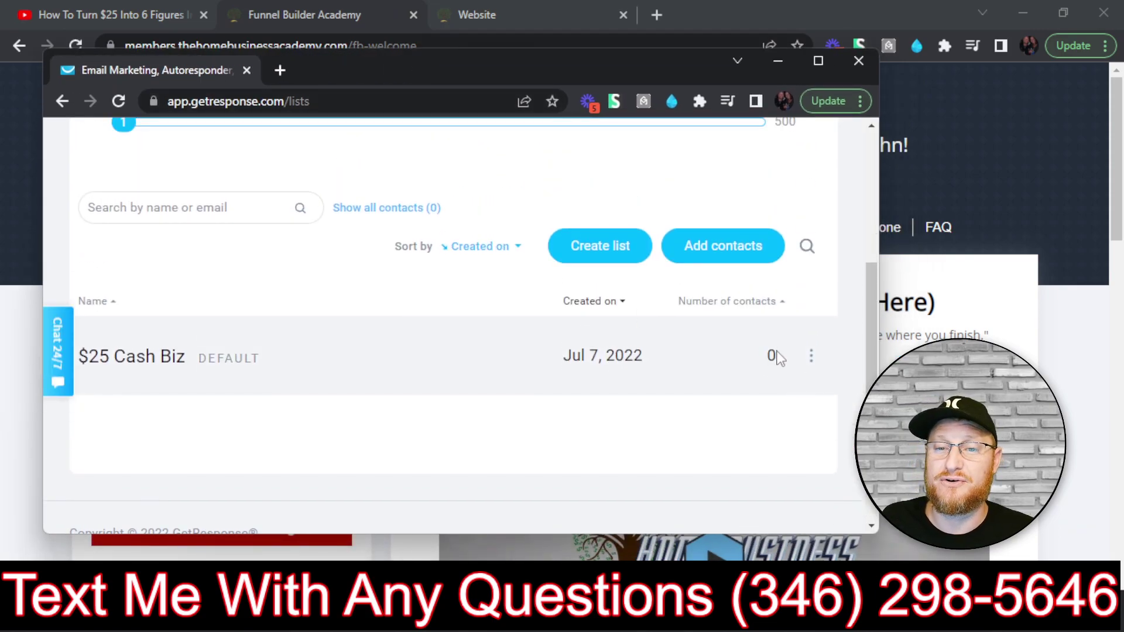
pyautogui.doubleClick(772, 350)
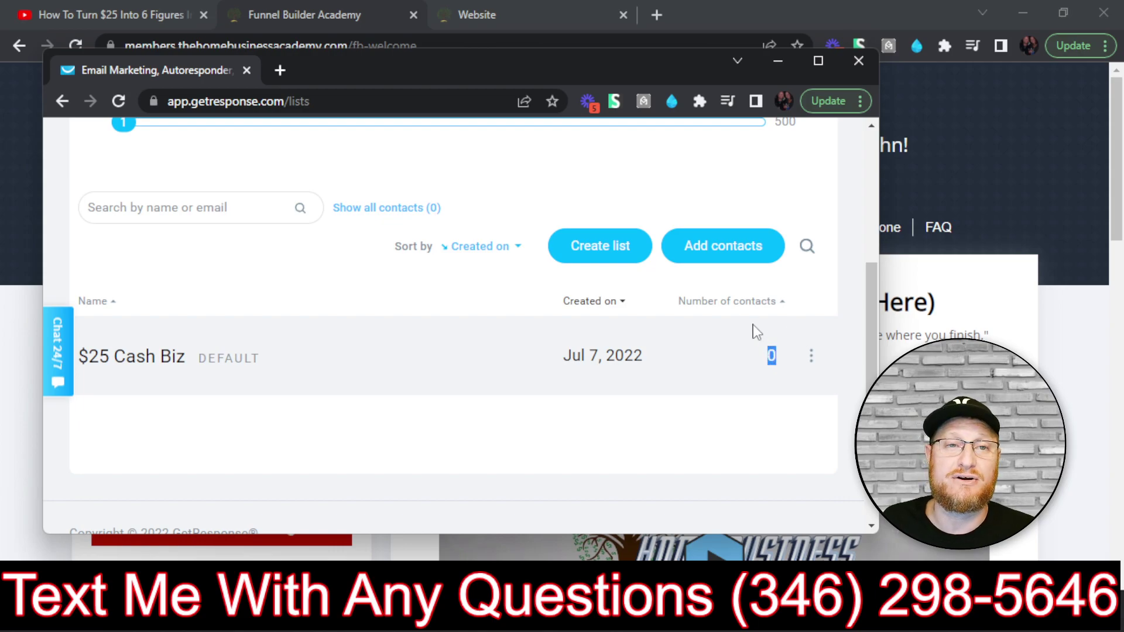
pyautogui.moveTo(191, 74); pyautogui.dragTo(287, 18)
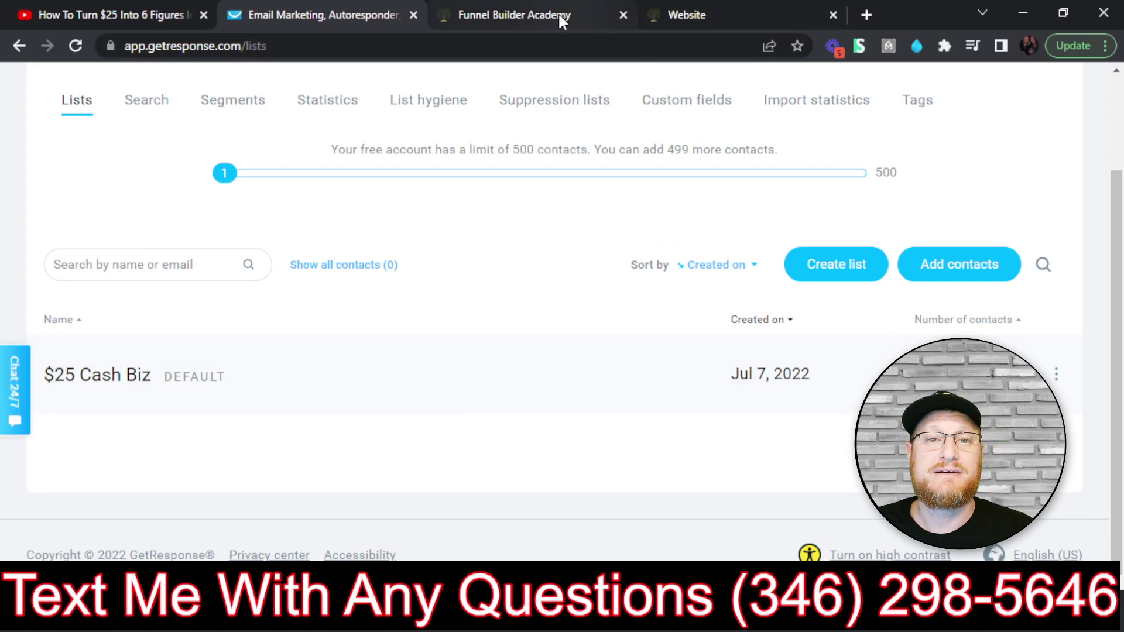
# - Return to the website builder and open the live my25cashbiz.com page at its opt-in form
pyautogui.click(705, 14)
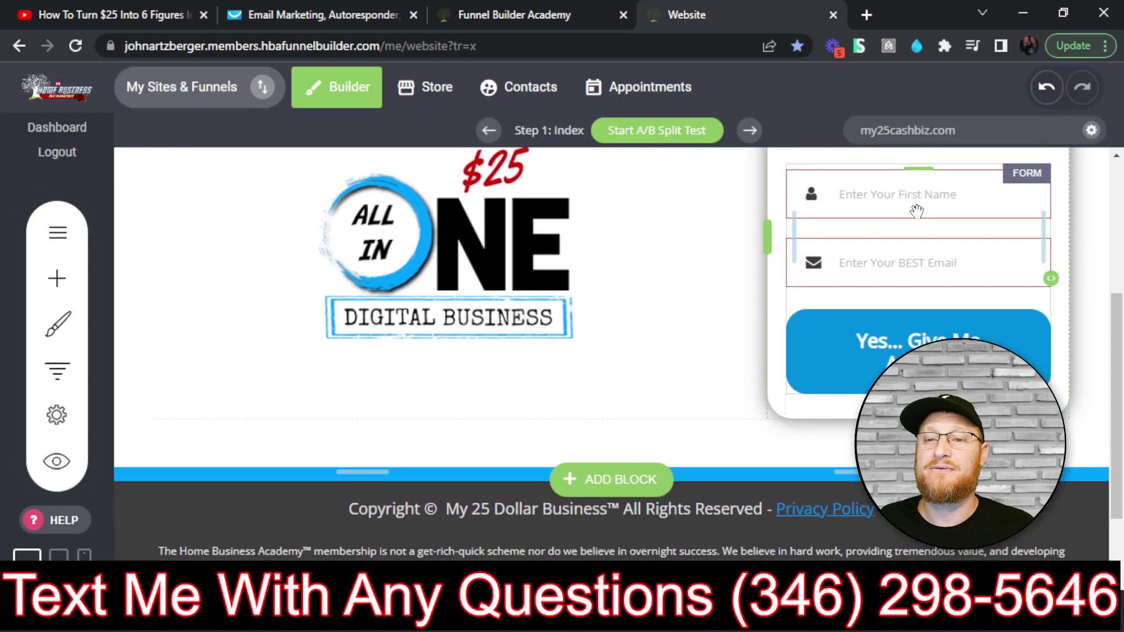
pyautogui.click(896, 130)
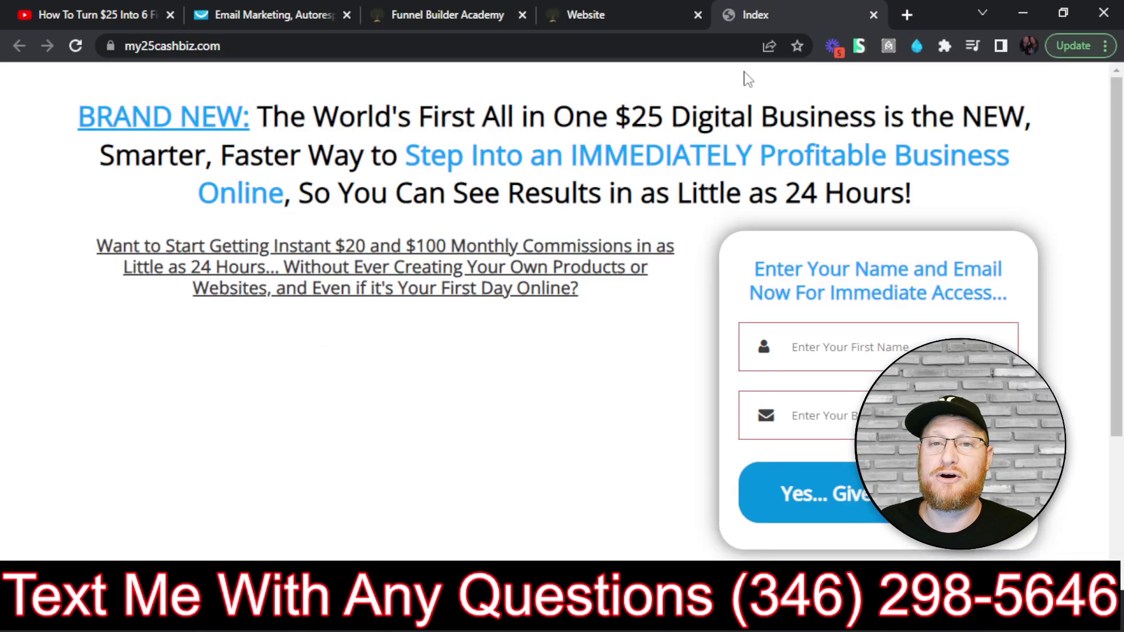
pyautogui.scroll(-3, 728, 314)
# - Fill in the opt-in form with a test name and e-mail address, submit it, and view the sales page
pyautogui.click(864, 175)
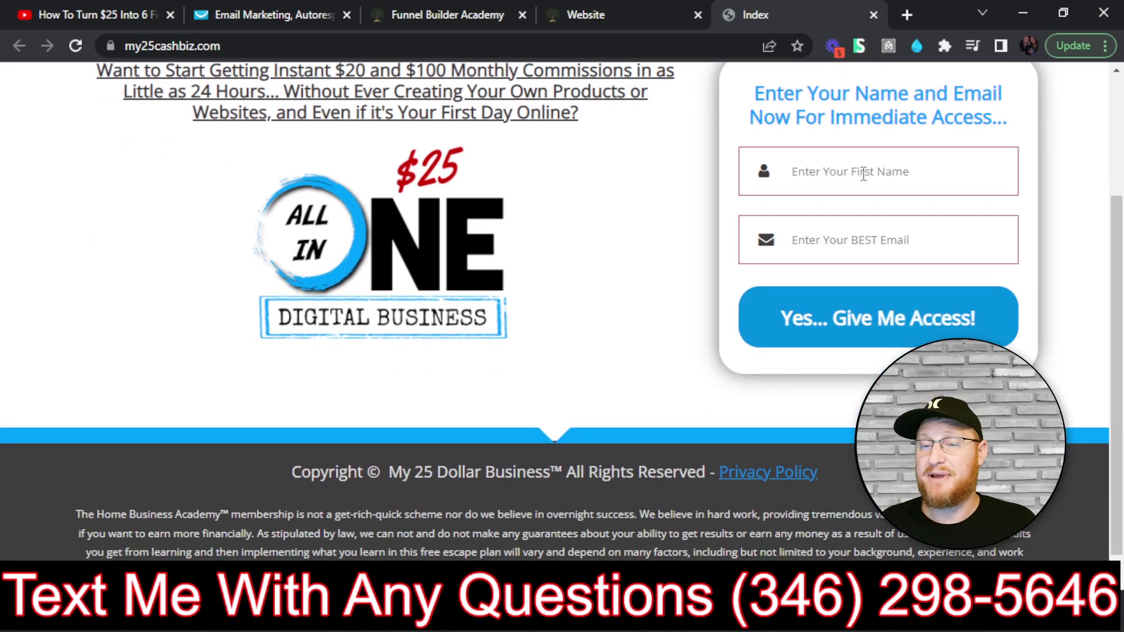
pyautogui.write('john doe')
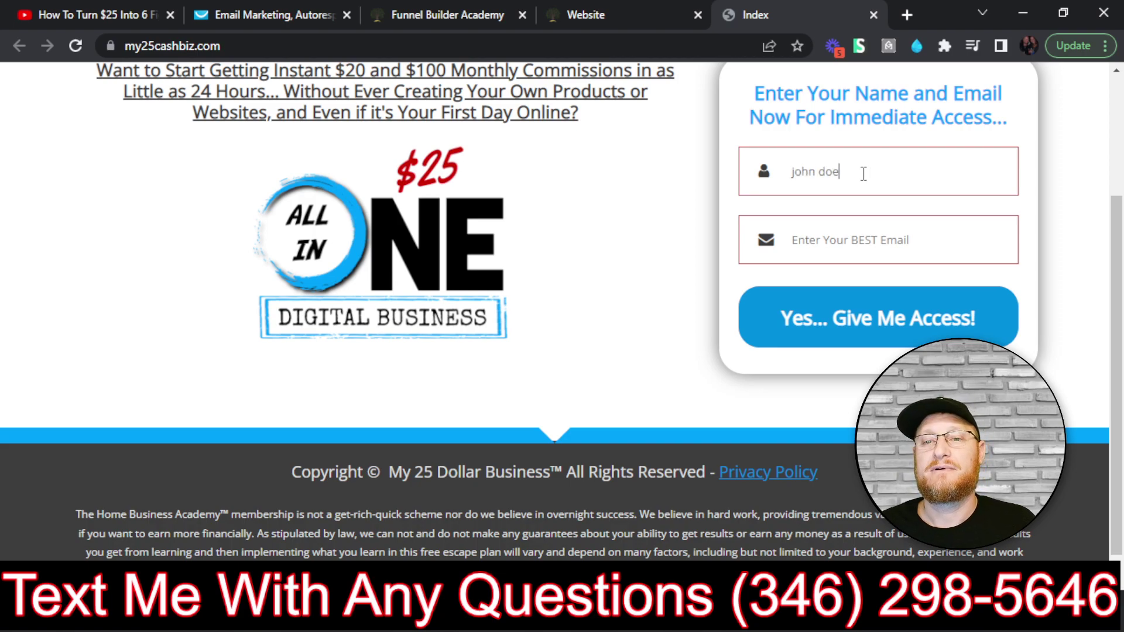
pyautogui.write('johnar')
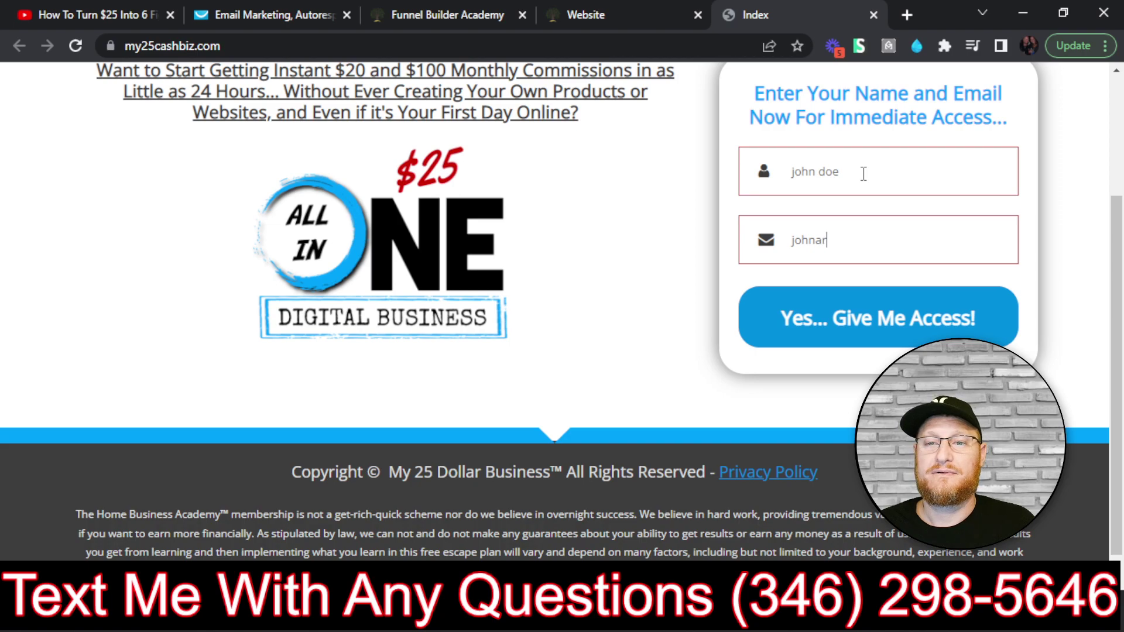
pyautogui.press('BackSpace')
pyautogui.press('BackSpace')
pyautogui.press('BackSpace')
pyautogui.press('BackSpace')
pyautogui.press('BackSpace')
pyautogui.press('BackSpace')
pyautogui.press('BackSpace')
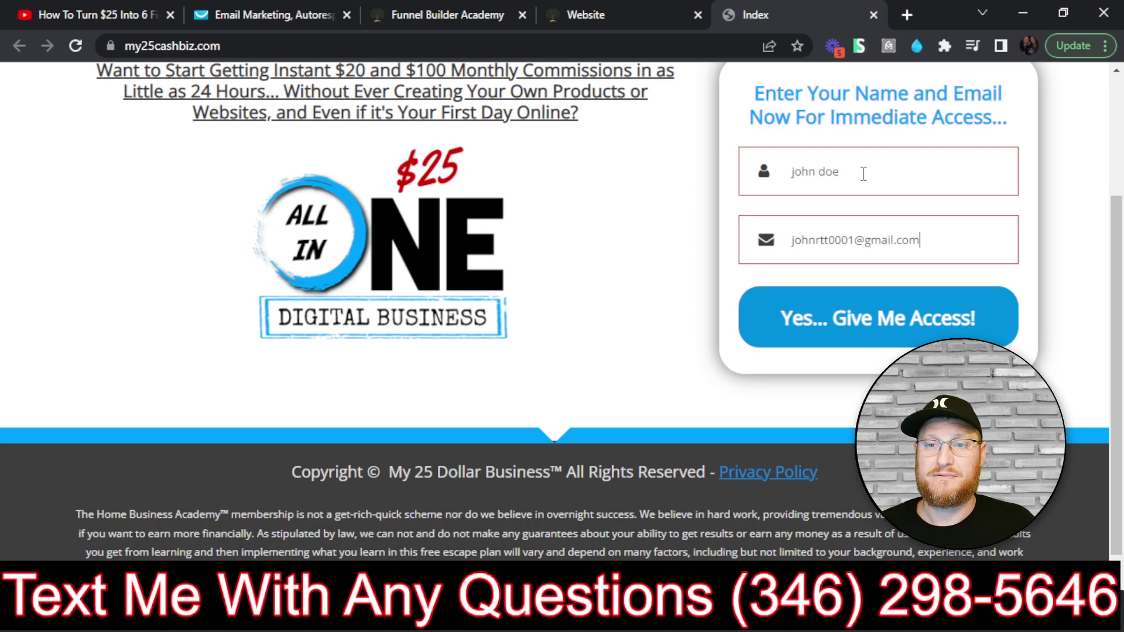
pyautogui.click(837, 315)
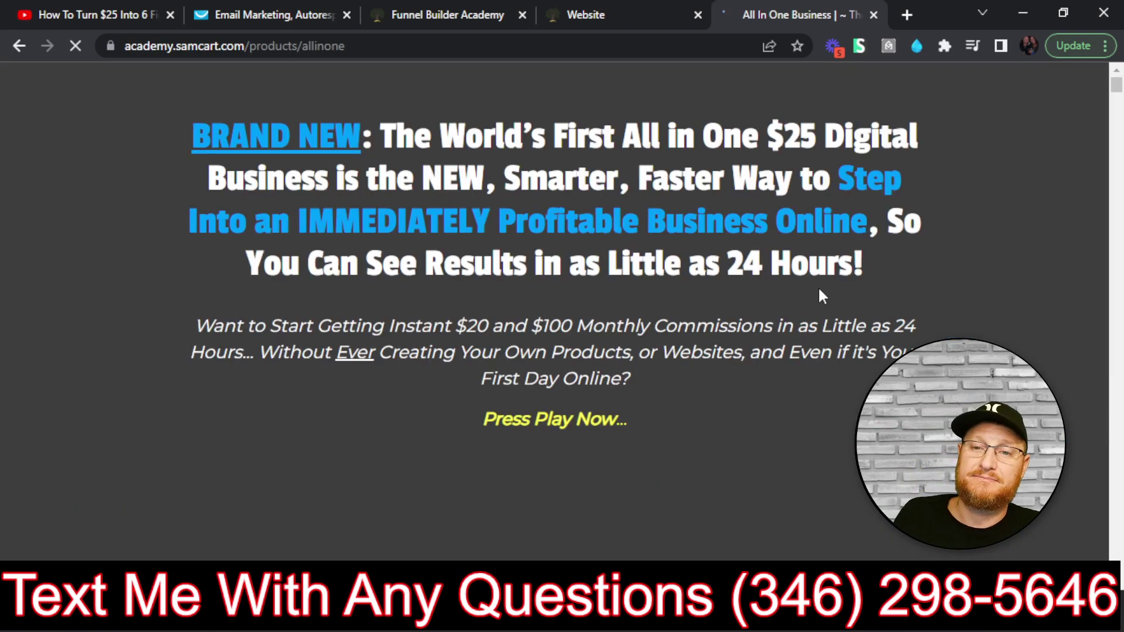
pyautogui.scroll(-5, 669, 290)
pyautogui.scroll(5, 658, 283)
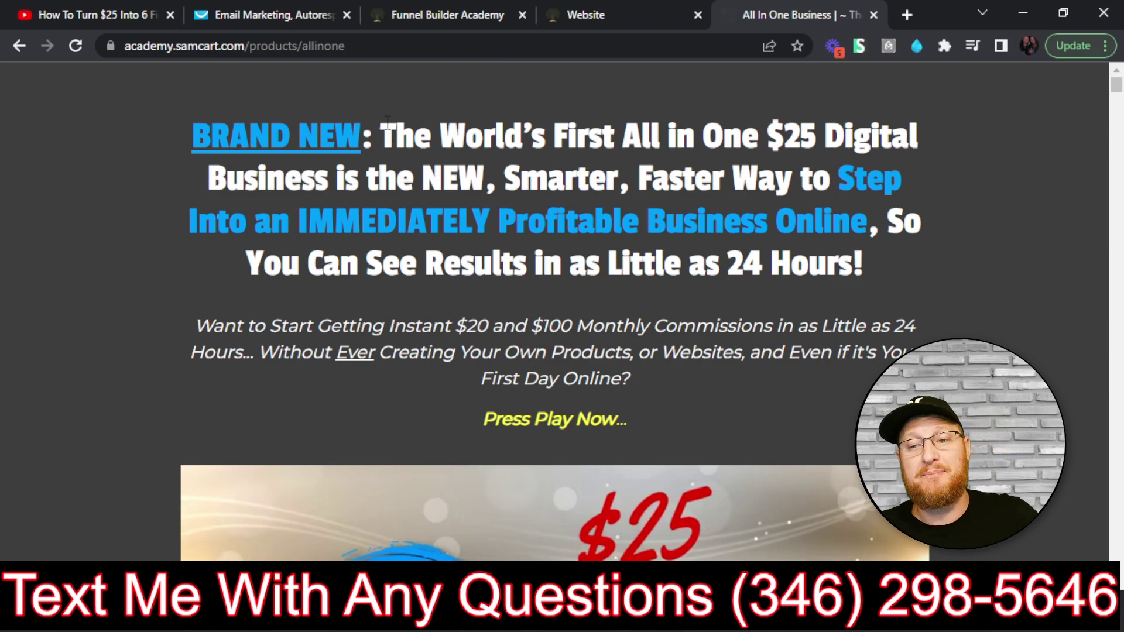
# - Reload the GetResponse lists and check the $25 Cash Biz contact count in a separate window
pyautogui.click(310, 12)
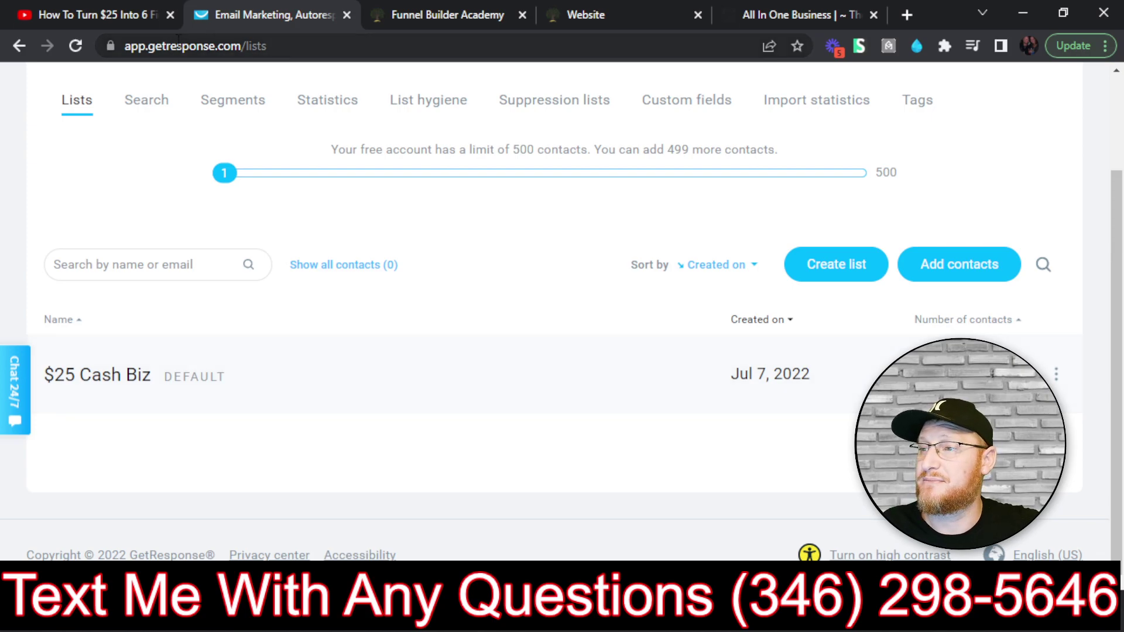
pyautogui.click(76, 45)
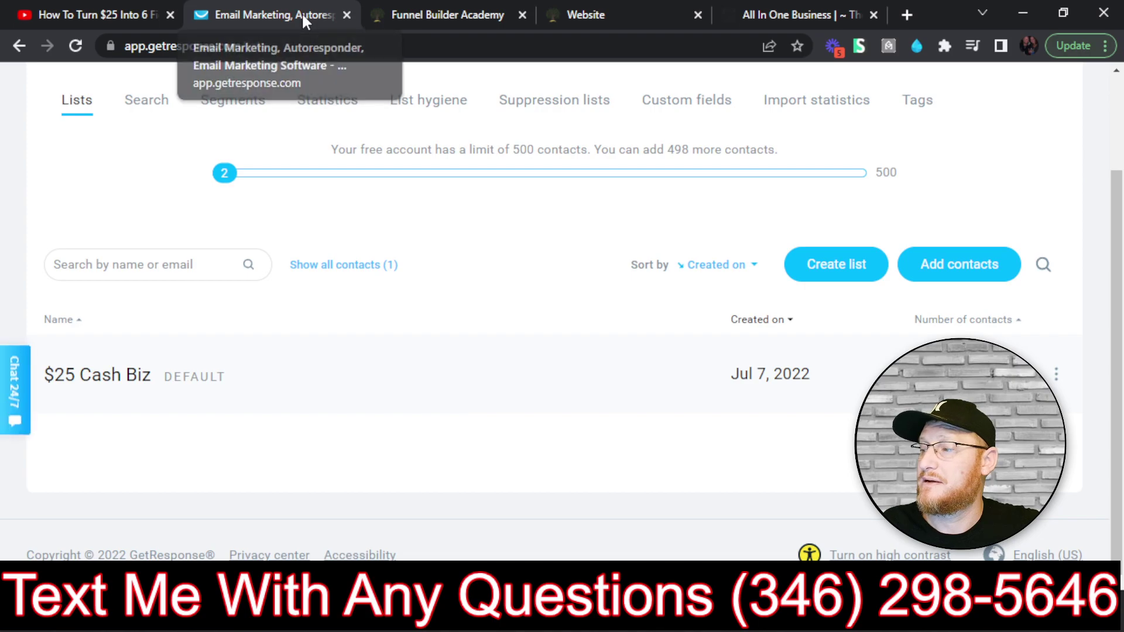
pyautogui.moveTo(301, 12); pyautogui.dragTo(301, 79)
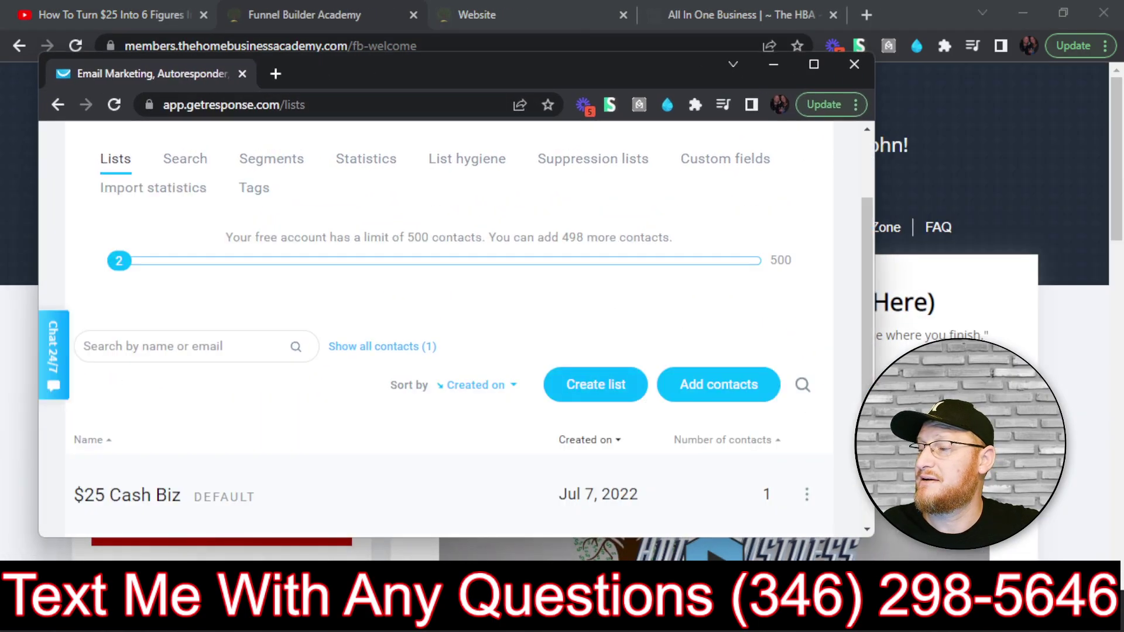
pyautogui.scroll(-2, 732, 351)
pyautogui.scroll(-1, 659, 337)
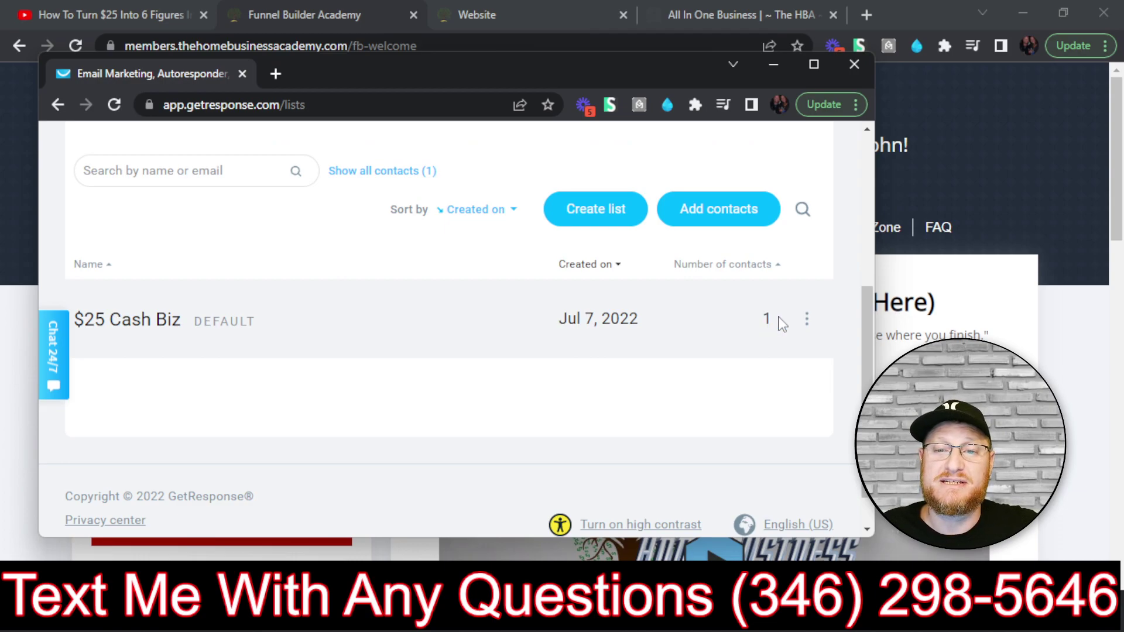
pyautogui.doubleClick(769, 317)
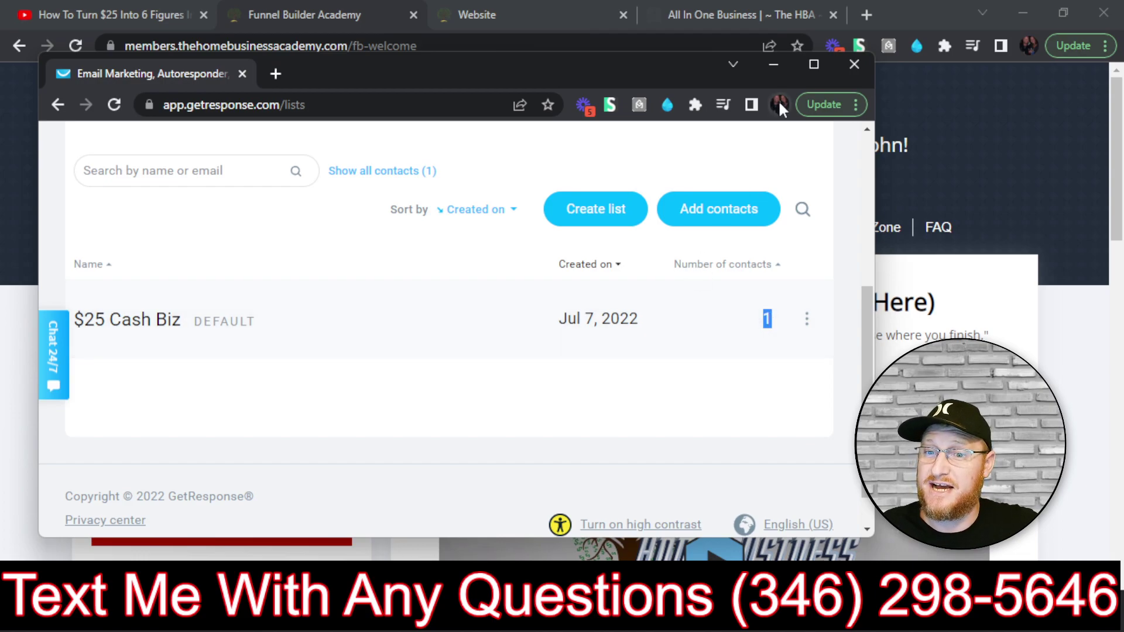
# - Maximize the separate GetResponse window and merge its page back into the main browser window
pyautogui.click(813, 66)
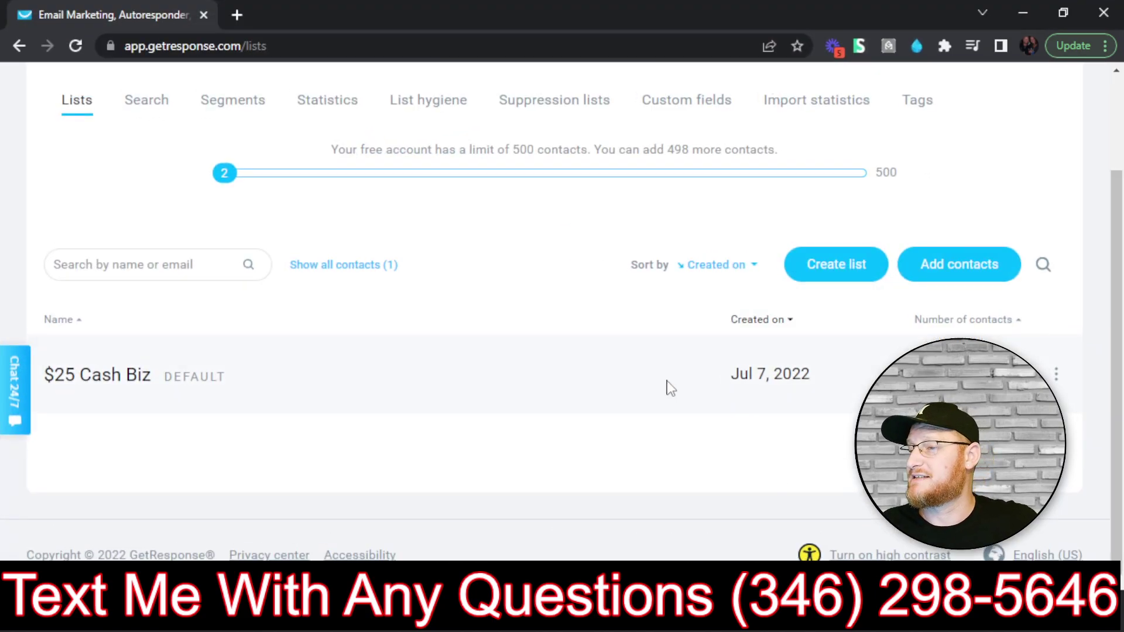
pyautogui.scroll(2, 615, 298)
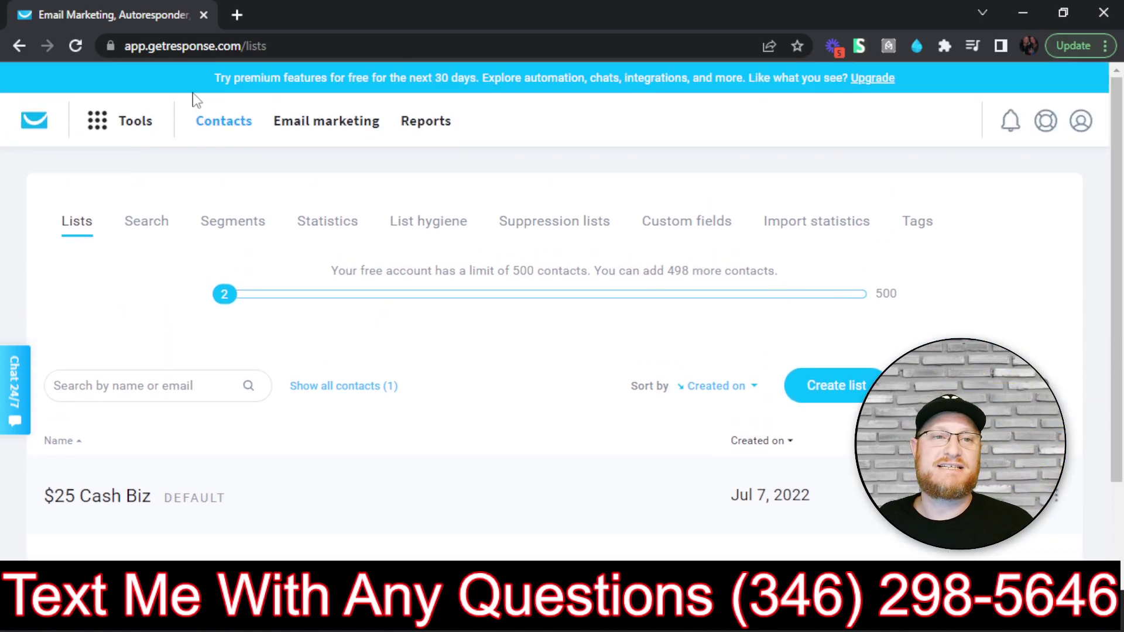
pyautogui.moveTo(100, 18); pyautogui.dragTo(229, 26)
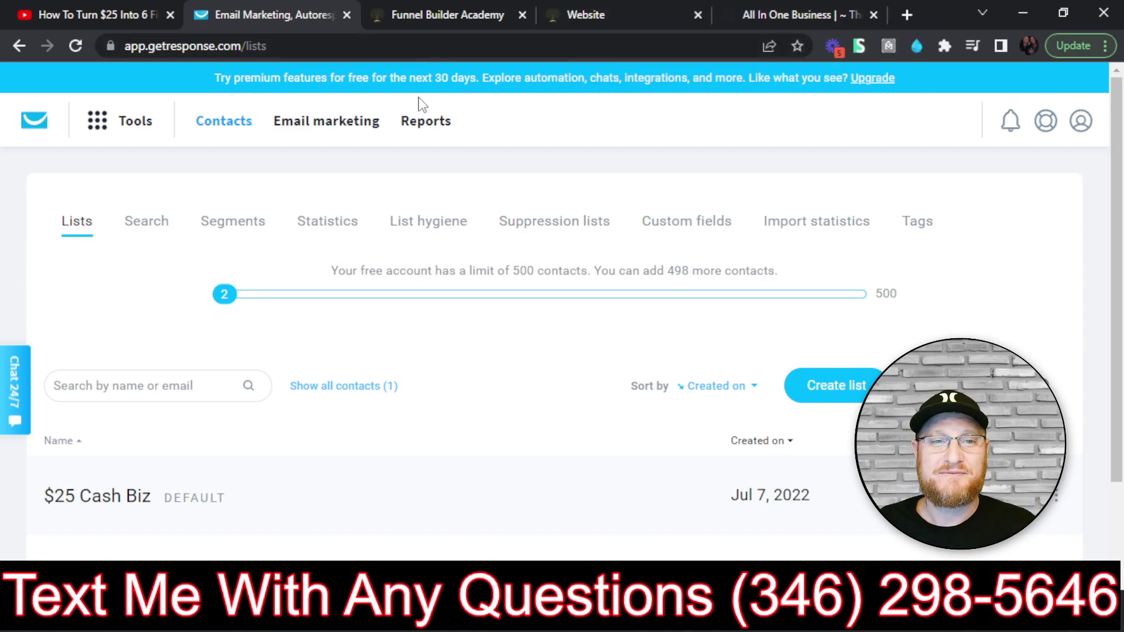
# - Switch to the Funnel Builder Academy site and open its Affiliate Zone
pyautogui.click(485, 7)
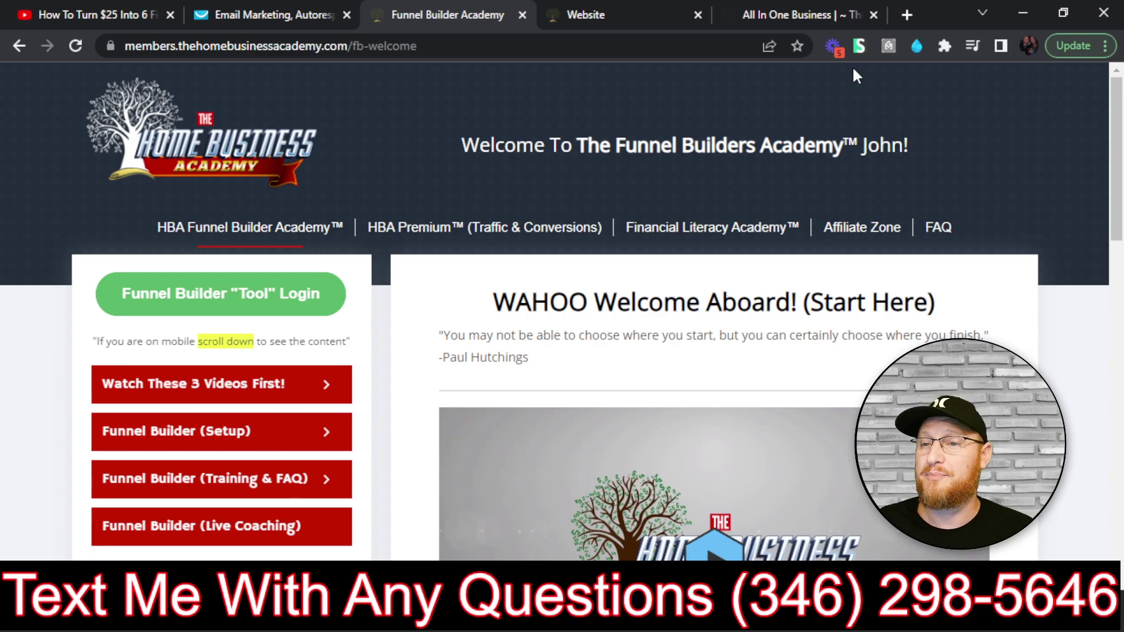
pyautogui.click(875, 237)
pyautogui.scroll(-7, 913, 240)
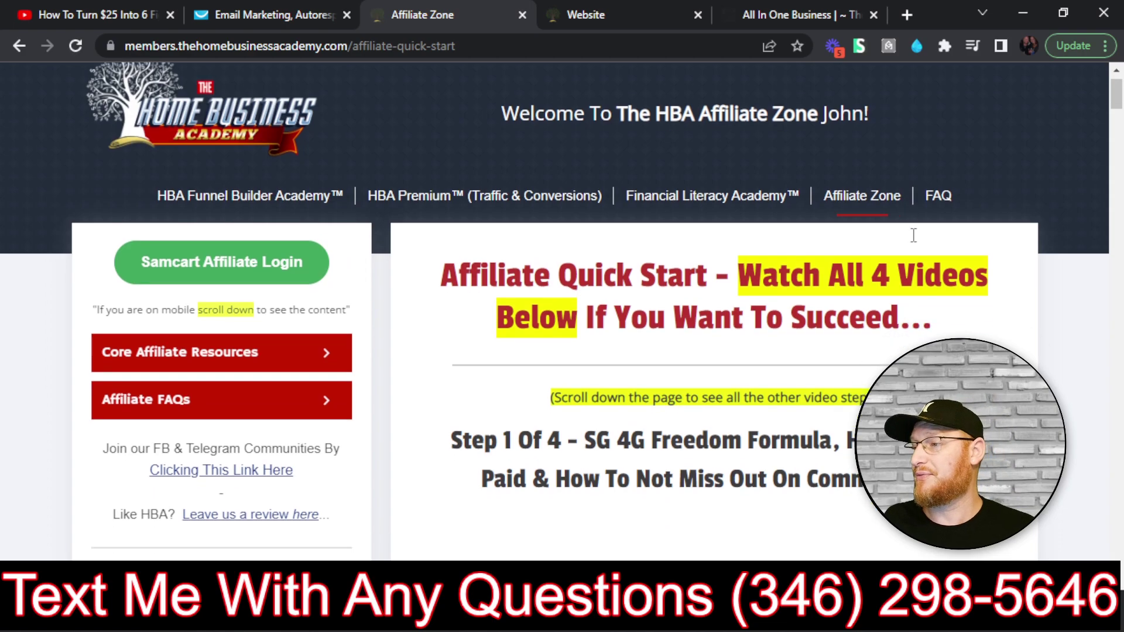
# - Examine the Affiliate Quick Start page's Quick Launch Strategy, including its easy social media posts and message templates
pyautogui.scroll(-6, 644, 269)
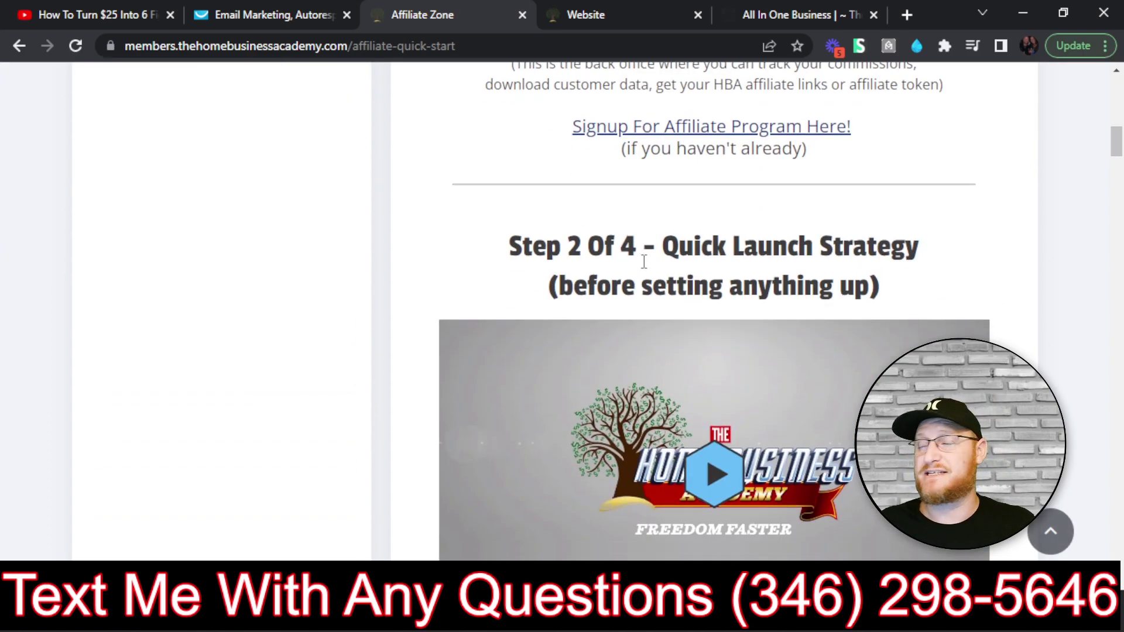
pyautogui.scroll(-15, 733, 82)
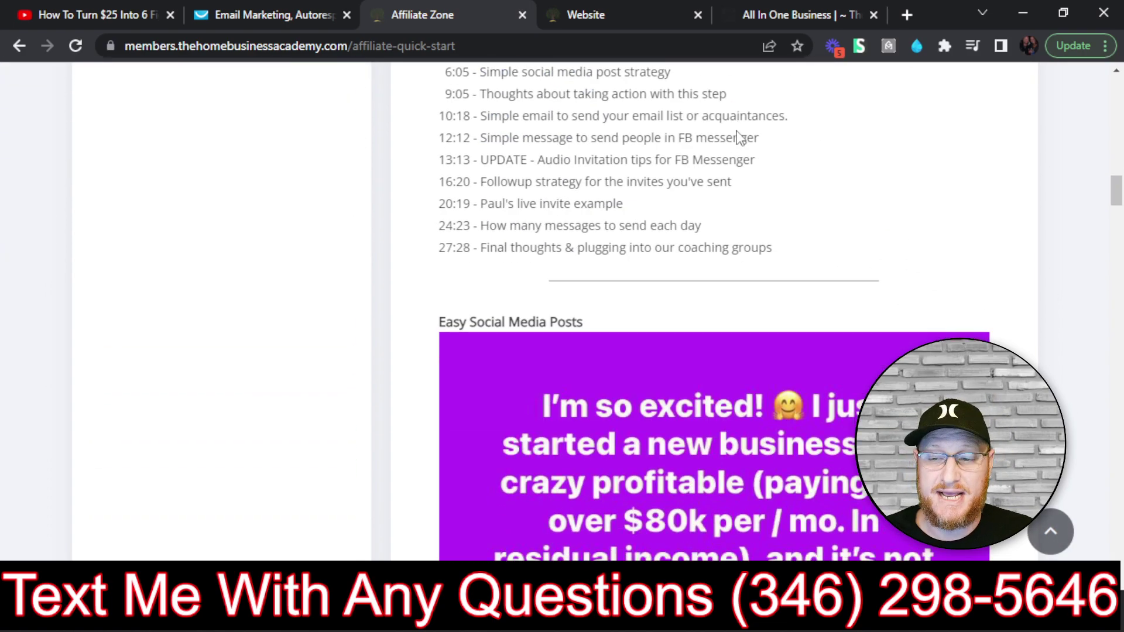
pyautogui.scroll(-10, 641, 303)
pyautogui.scroll(20, 603, 231)
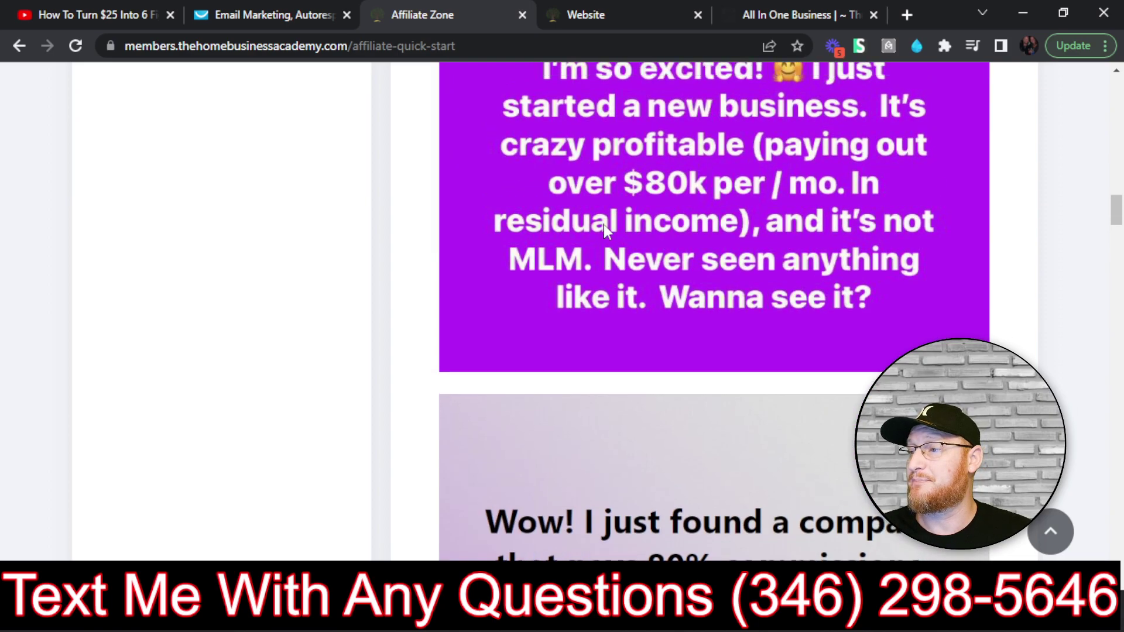
pyautogui.scroll(6, 588, 208)
pyautogui.scroll(-15, 588, 208)
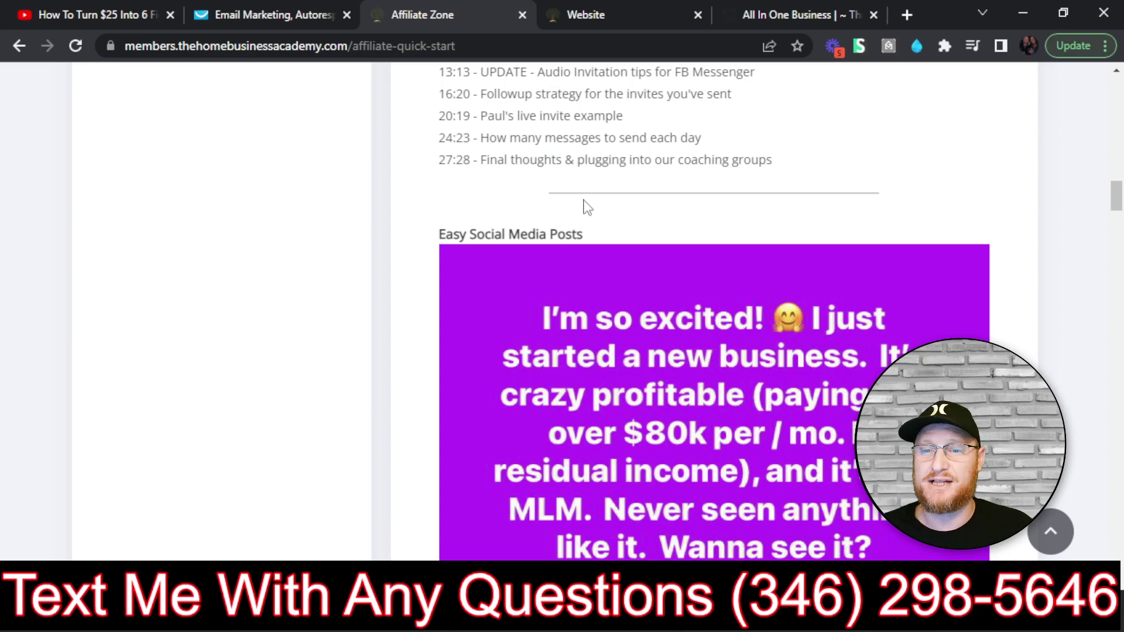
pyautogui.scroll(-15, 588, 208)
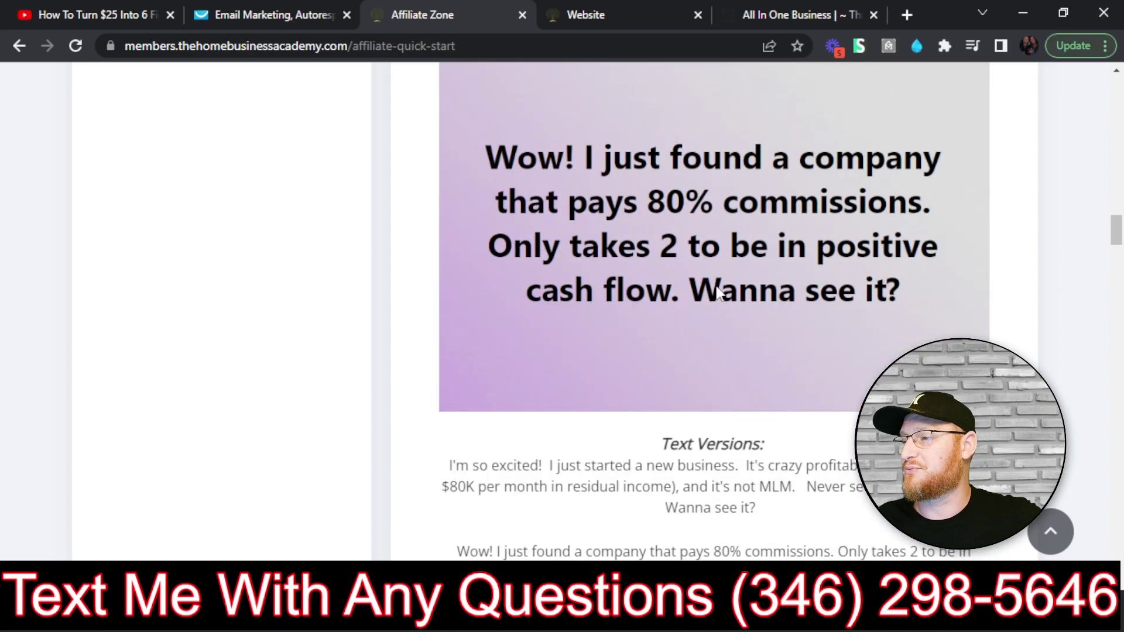
pyautogui.scroll(-20, 760, 215)
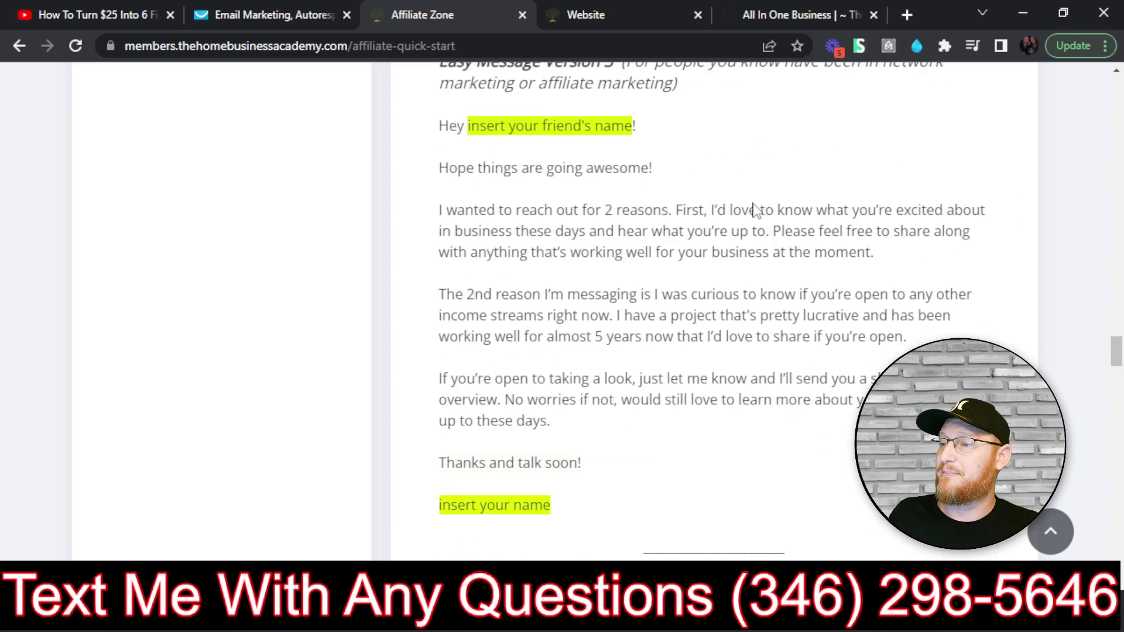
# - Open the autoresponder integration training linked from the Quick Start video timestamps and look over its GetResponse section
pyautogui.scroll(-5, 755, 212)
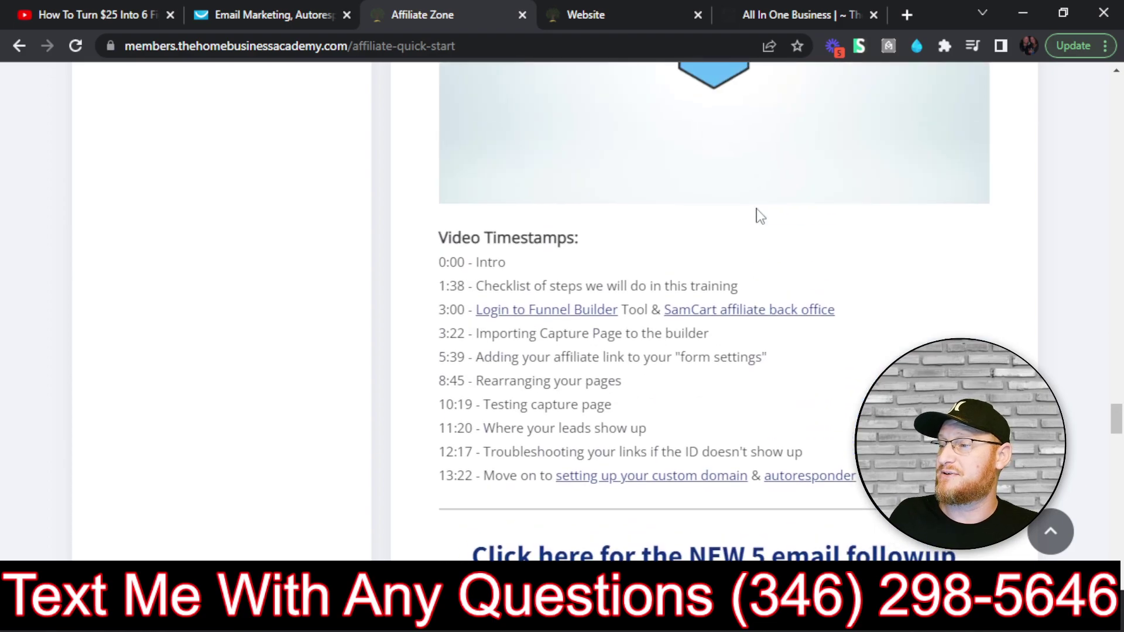
pyautogui.scroll(-3, 732, 443)
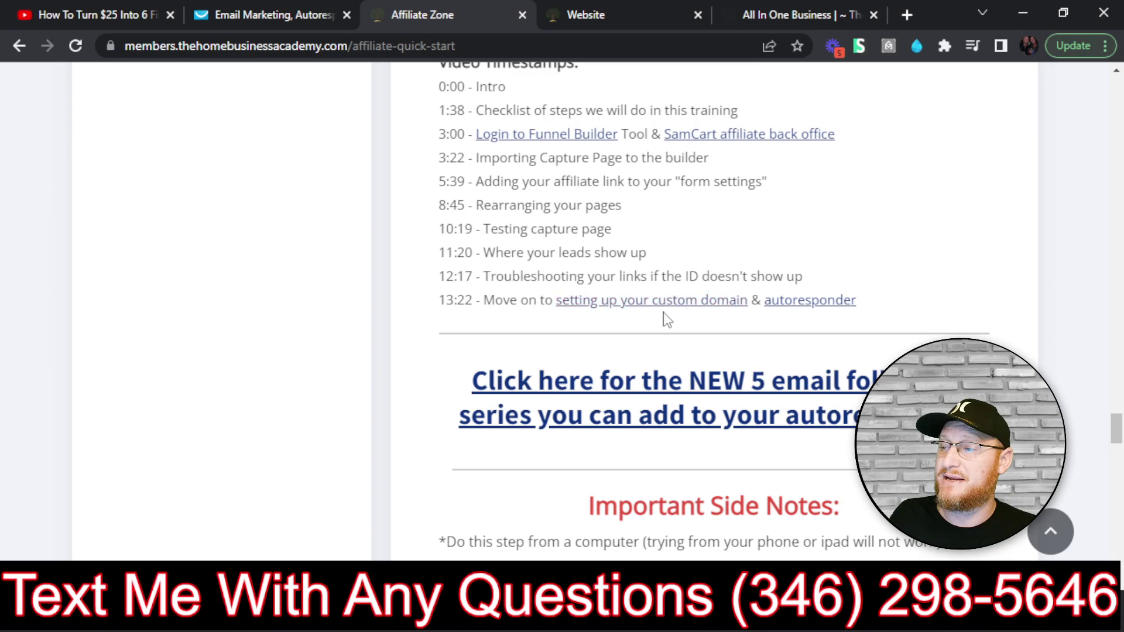
pyautogui.click(809, 299)
pyautogui.scroll(-3, 694, 201)
pyautogui.scroll(3, 780, 219)
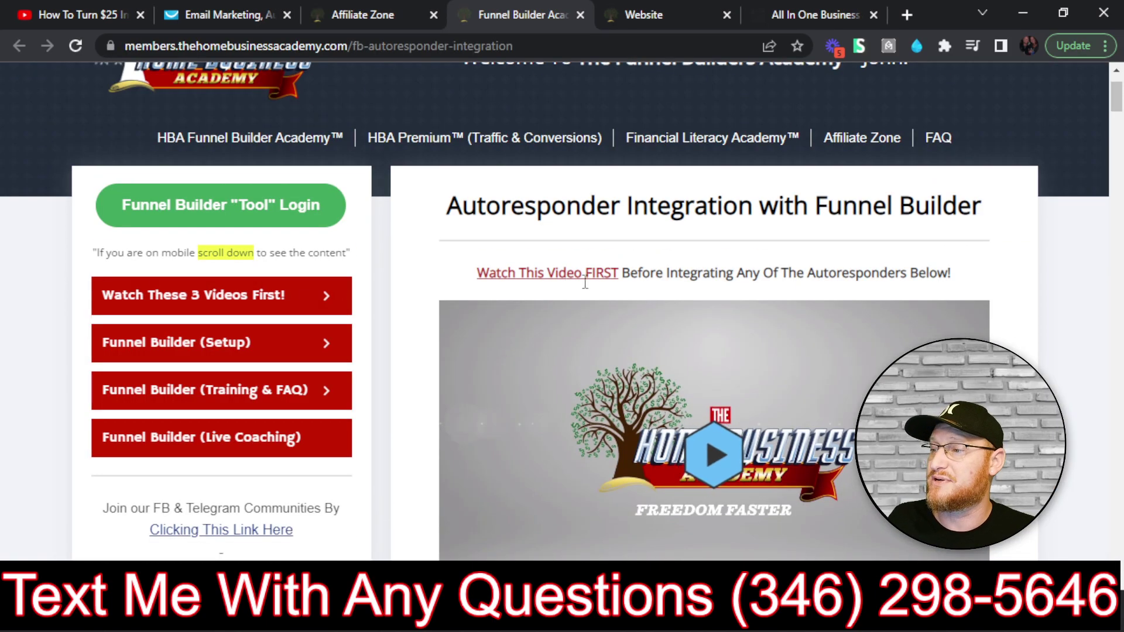
pyautogui.scroll(-15, 674, 304)
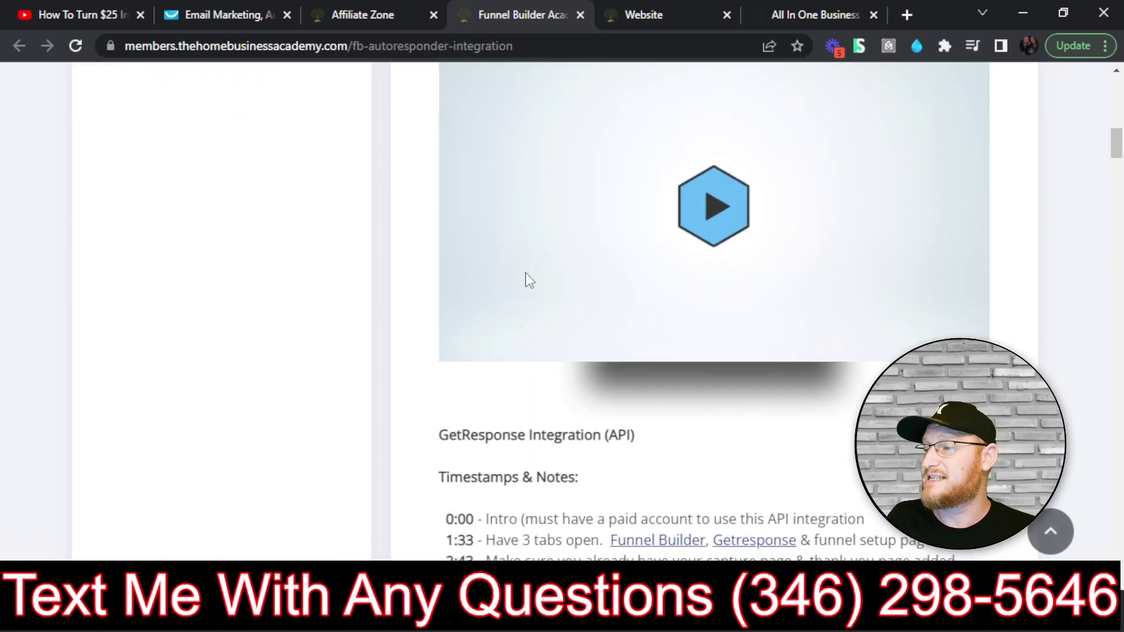
pyautogui.scroll(18, 674, 306)
pyautogui.scroll(6, 676, 310)
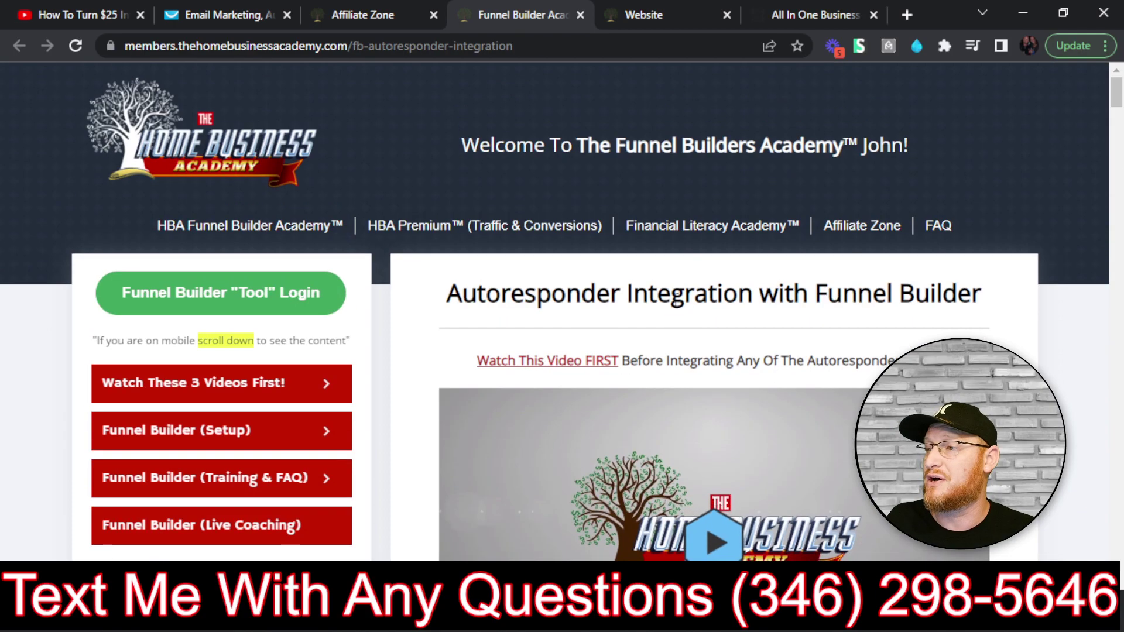
# - Close the autoresponder integration page and return to the Affiliate Quick Start page
pyautogui.click(381, 9)
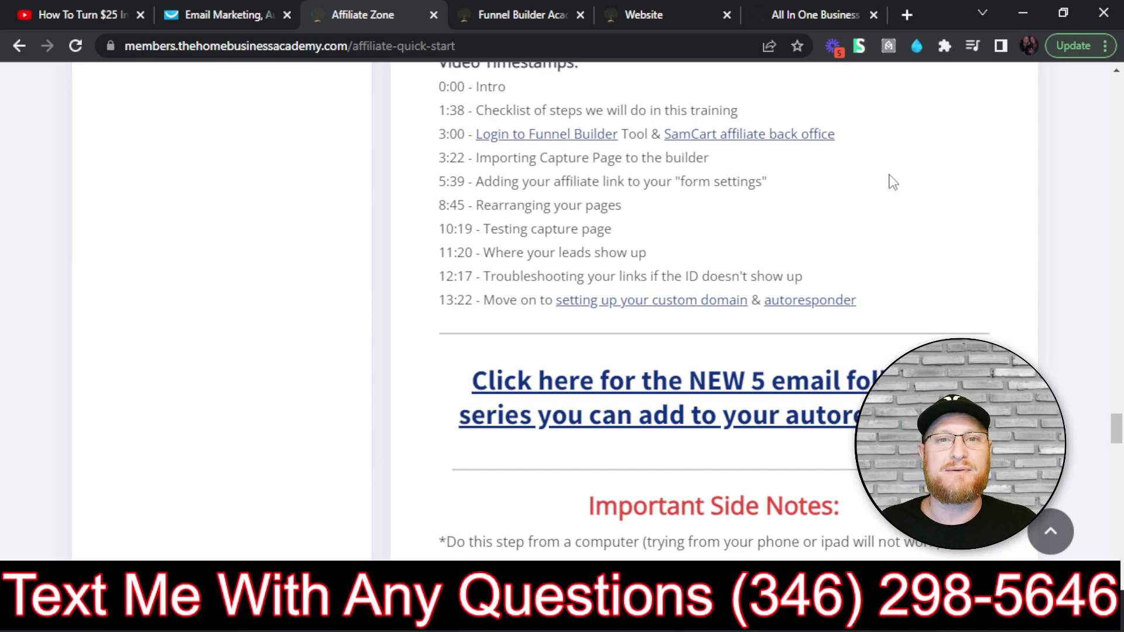
pyautogui.click(522, 15)
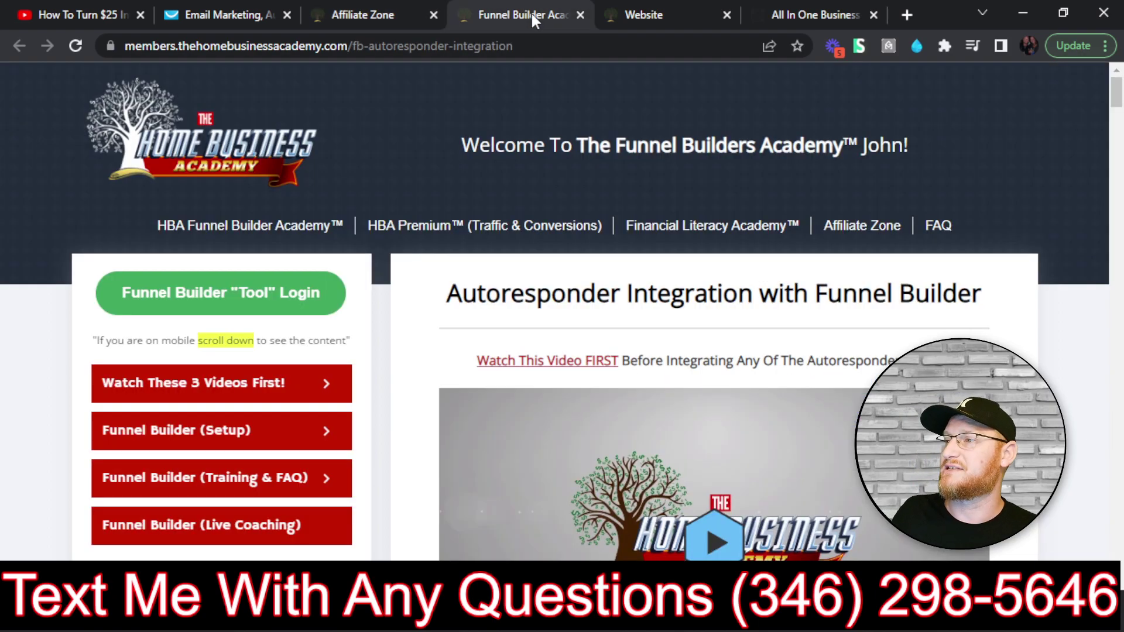
pyautogui.click(580, 15)
# - Examine the Affiliate Quick Start page's video steps, including the custom domain and autoresponder links and the important side notes
pyautogui.scroll(-5, 993, 228)
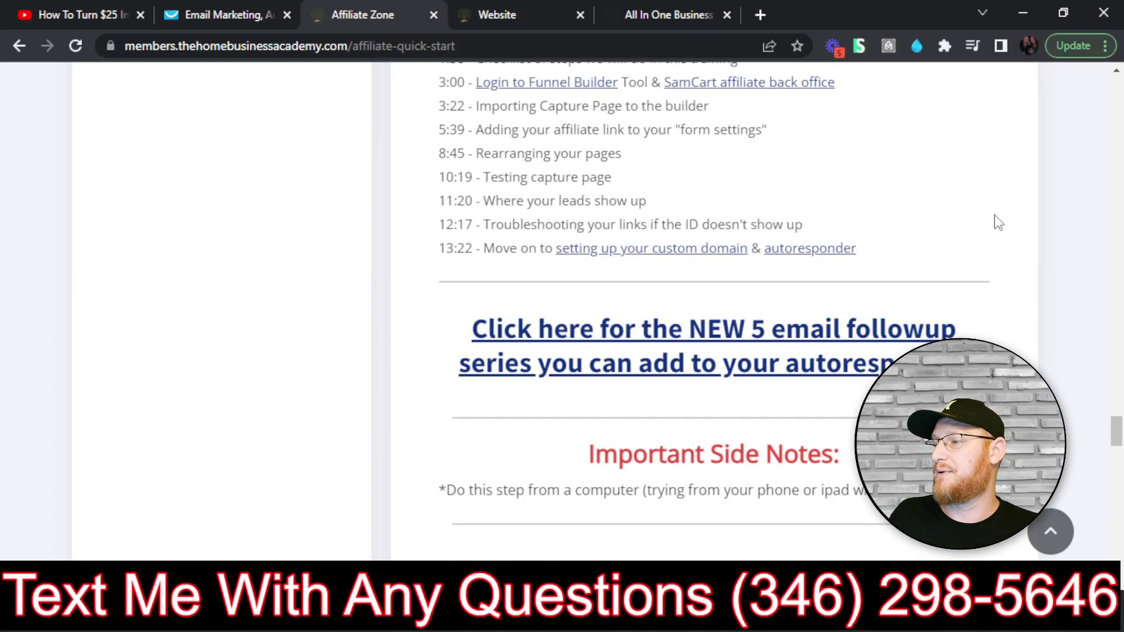
pyautogui.scroll(-10, 994, 221)
pyautogui.scroll(15, 986, 223)
pyautogui.scroll(-2, 762, 442)
pyautogui.scroll(1, 713, 368)
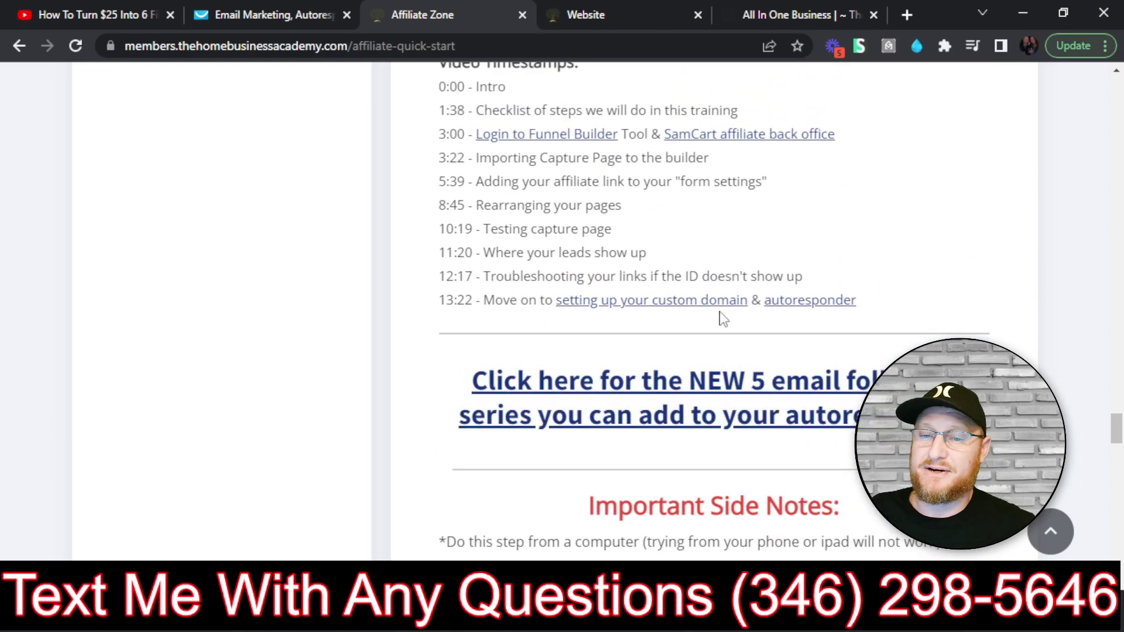
pyautogui.scroll(-1, 634, 270)
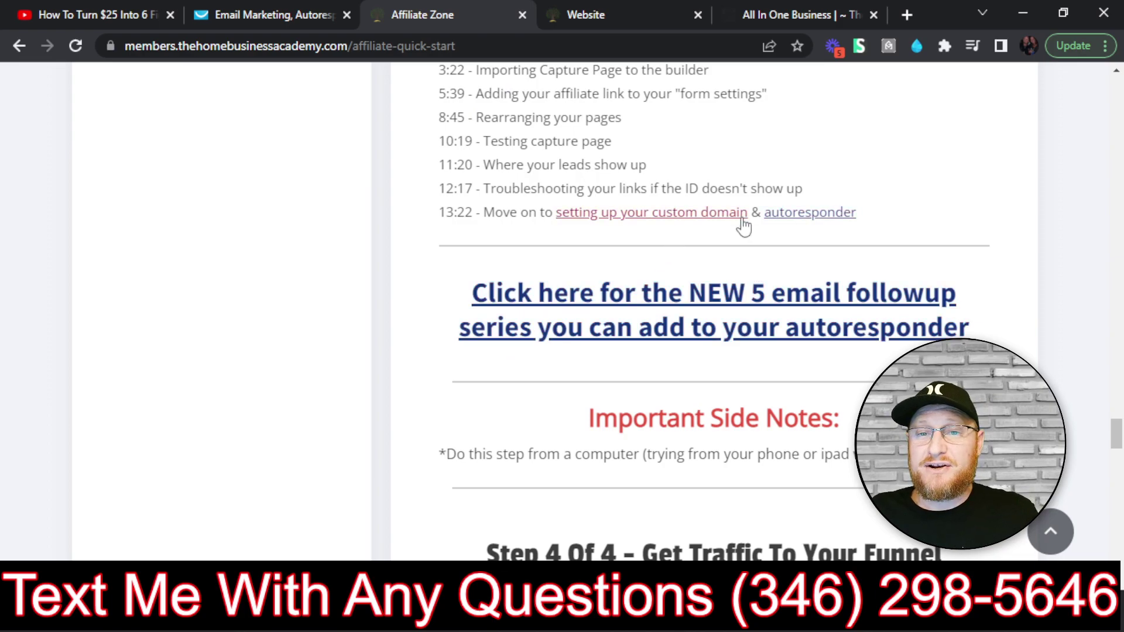
pyautogui.scroll(15, 743, 226)
pyautogui.moveTo(1116, 364); pyautogui.dragTo(1116, 88)
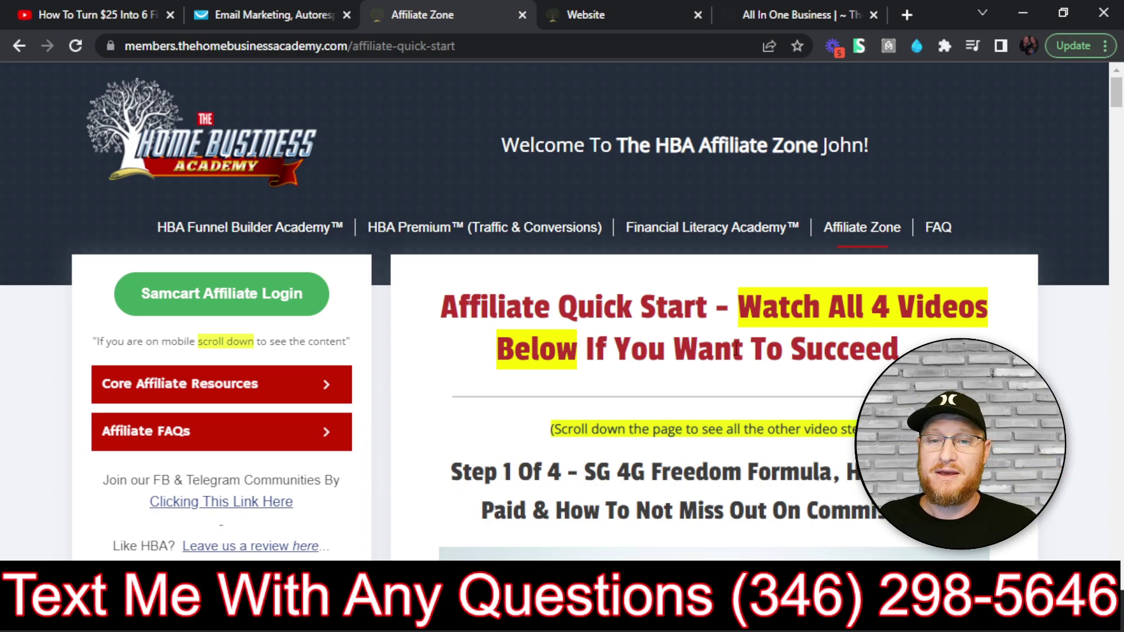
pyautogui.scroll(-20, 698, 311)
pyautogui.scroll(-20, 665, 289)
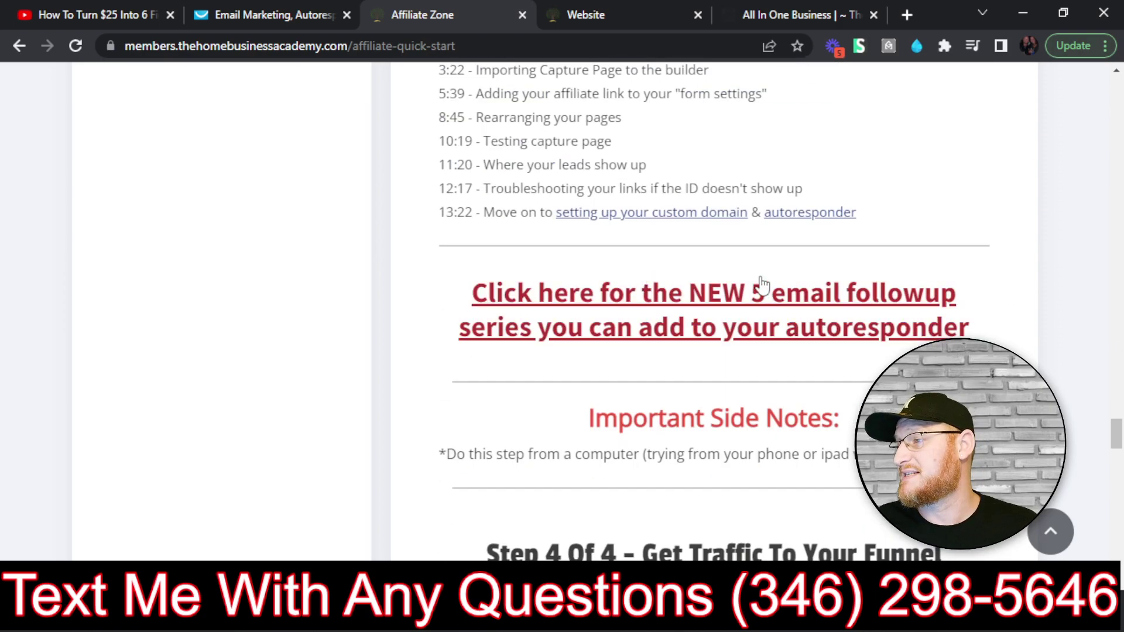
pyautogui.scroll(8, 762, 287)
pyautogui.moveTo(545, 117); pyautogui.dragTo(724, 120)
pyautogui.click(809, 130)
pyautogui.scroll(-6, 857, 143)
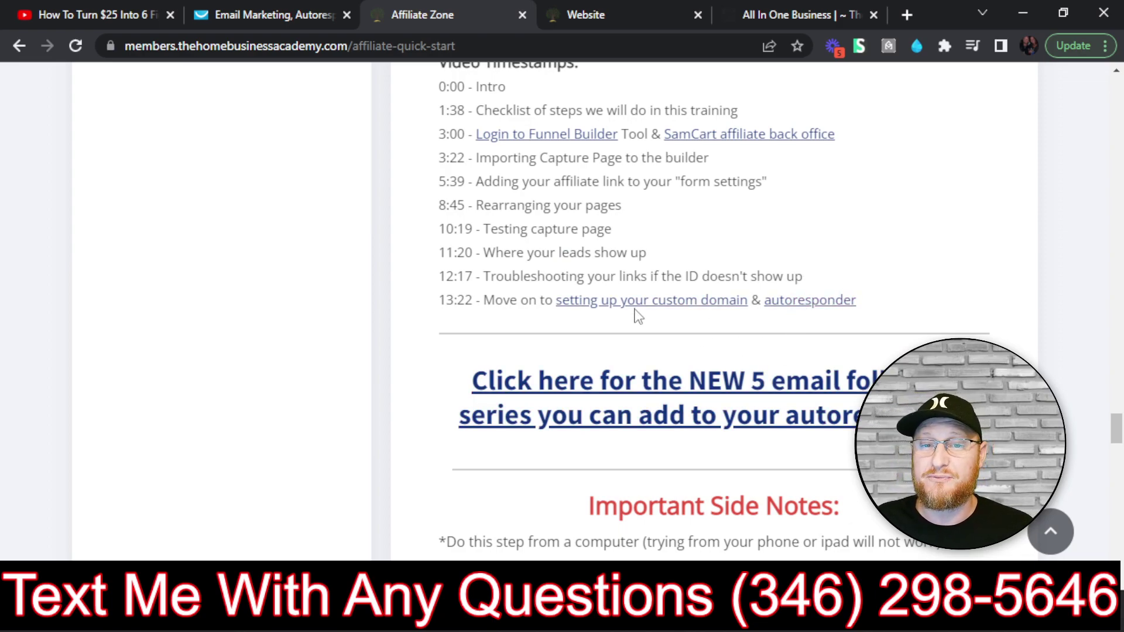
# - Open the linked 5 email followup series for the autoresponder and skim the document
pyautogui.scroll(-3, 735, 339)
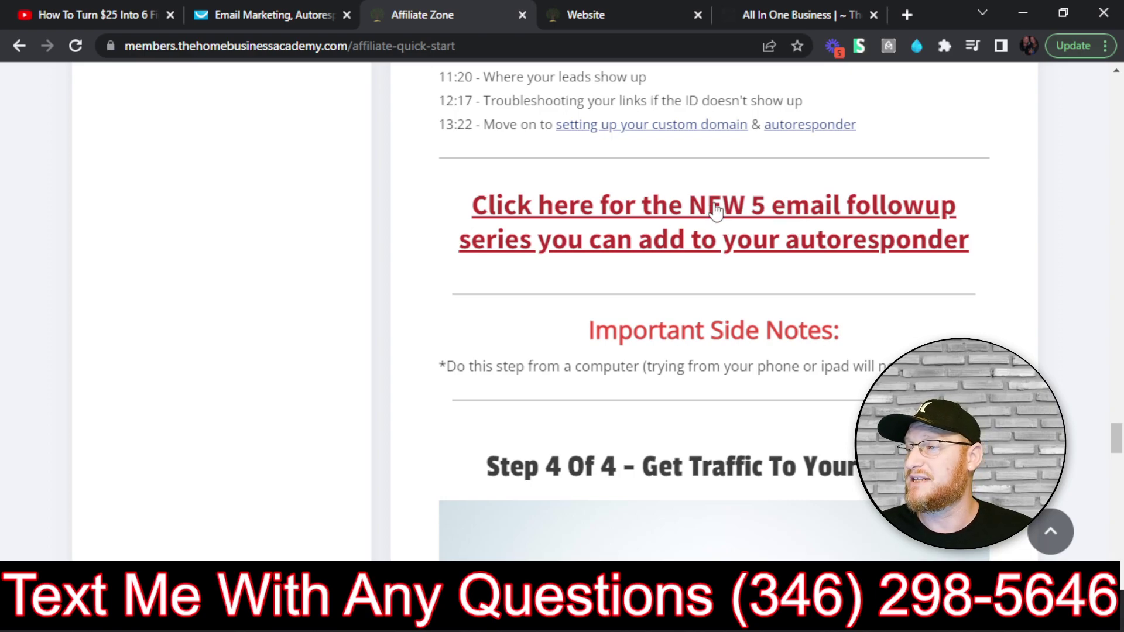
pyautogui.click(642, 211)
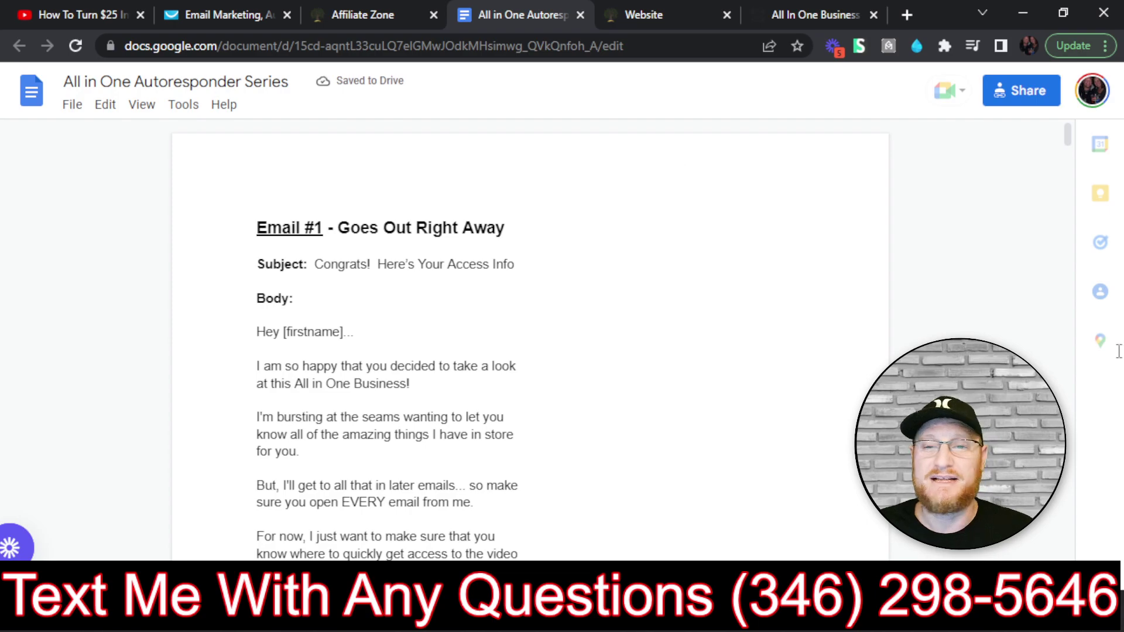
pyautogui.scroll(-20, 1074, 369)
pyautogui.scroll(20, 673, 293)
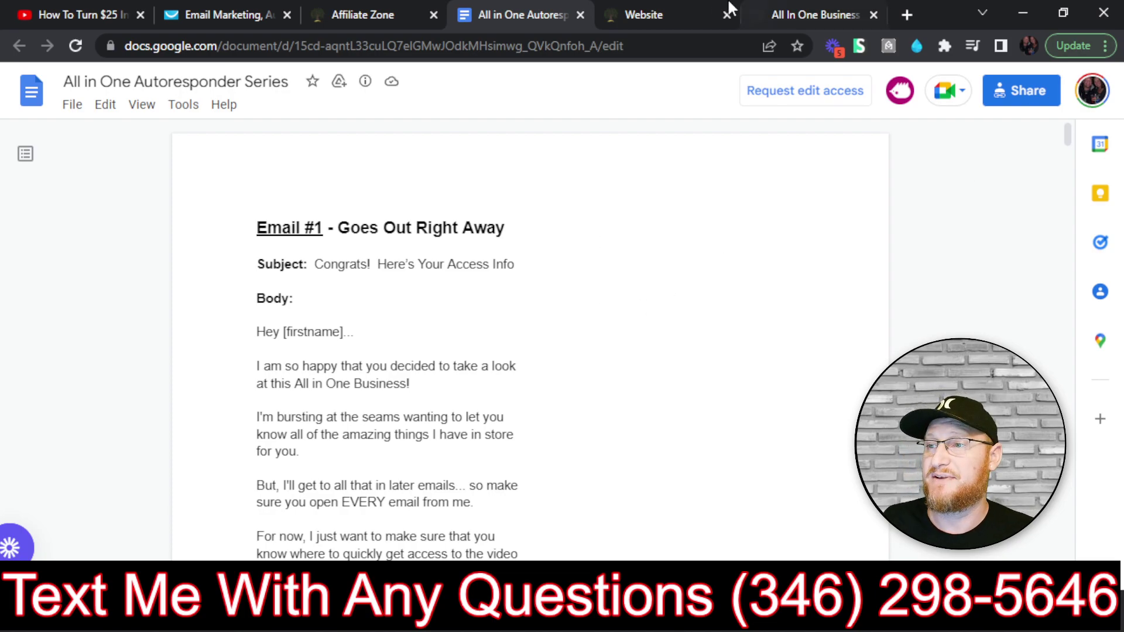
# - Open the Turn $25 Into 6 Figures Daily Checklist from the YouTube video description and look over its Email Swipes Files section
pyautogui.click(97, 8)
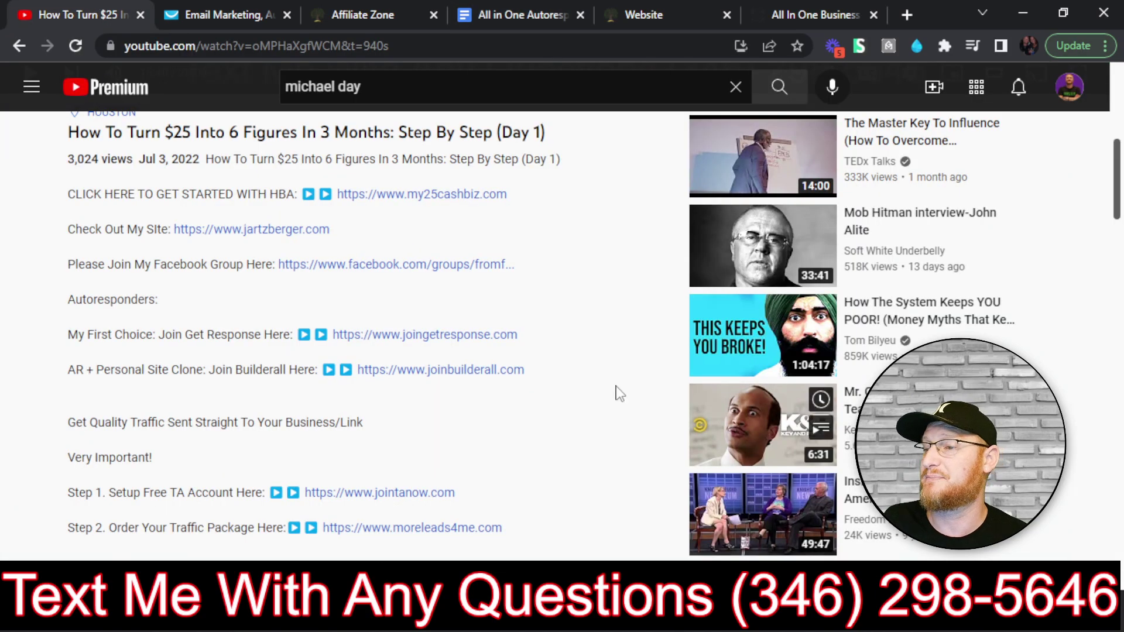
pyautogui.scroll(-5, 509, 377)
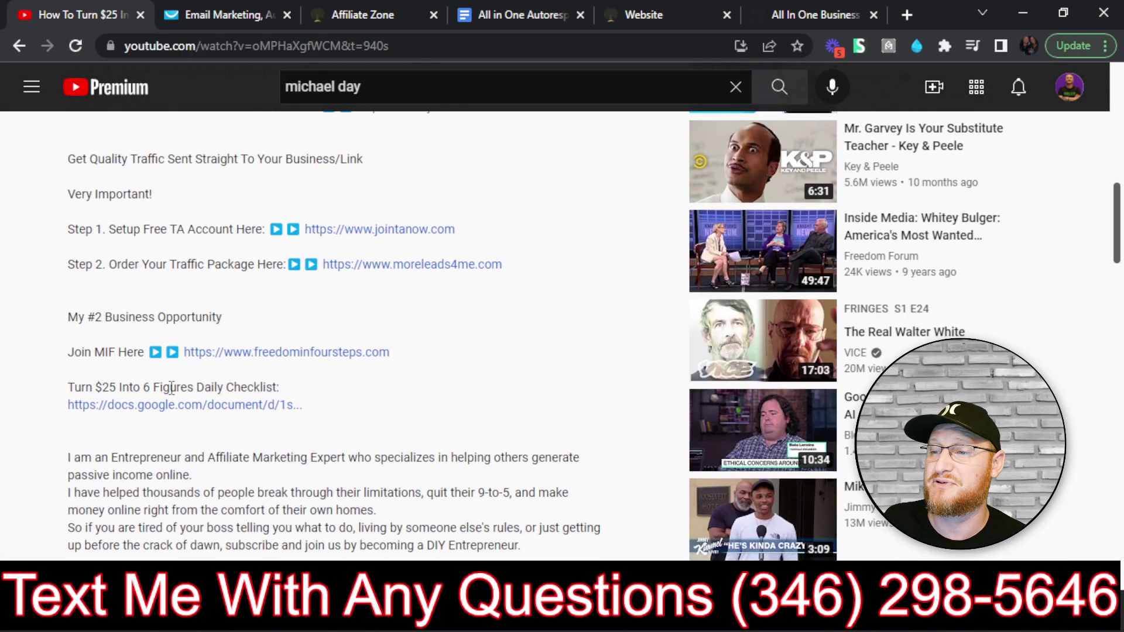
pyautogui.click(241, 410)
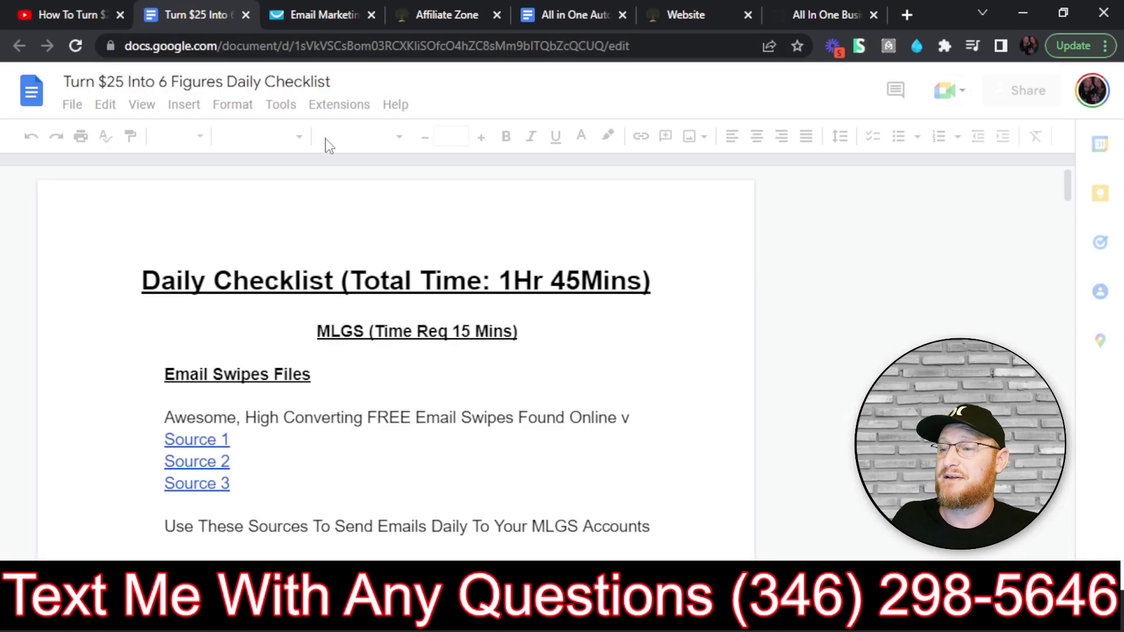
pyautogui.scroll(-3, 200, 414)
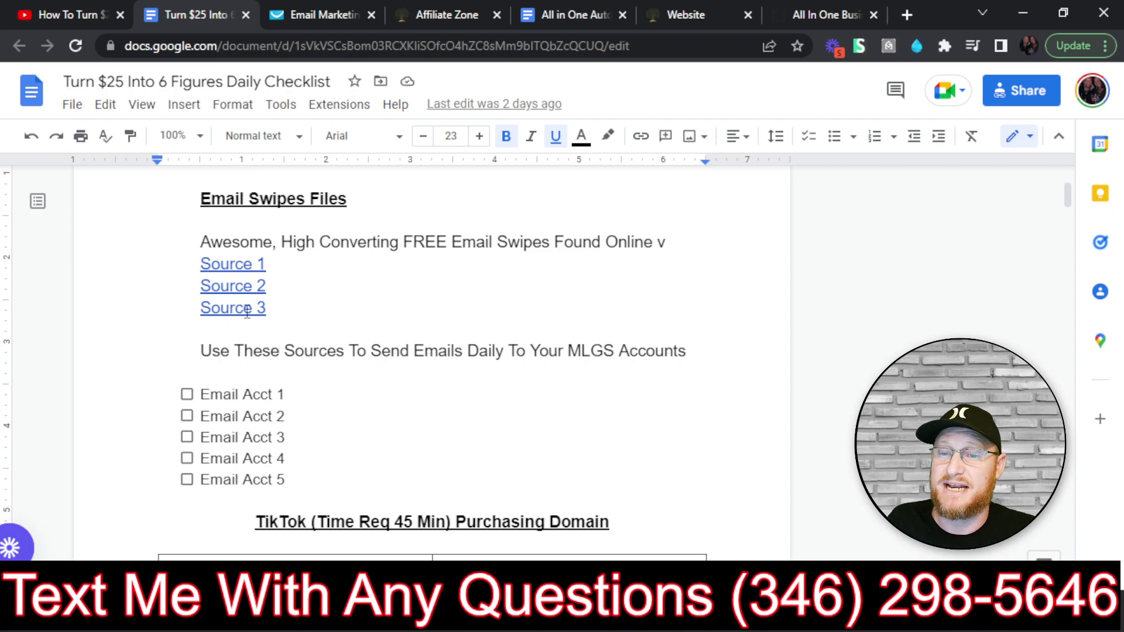
pyautogui.scroll(-2, 247, 311)
pyautogui.scroll(5, 328, 319)
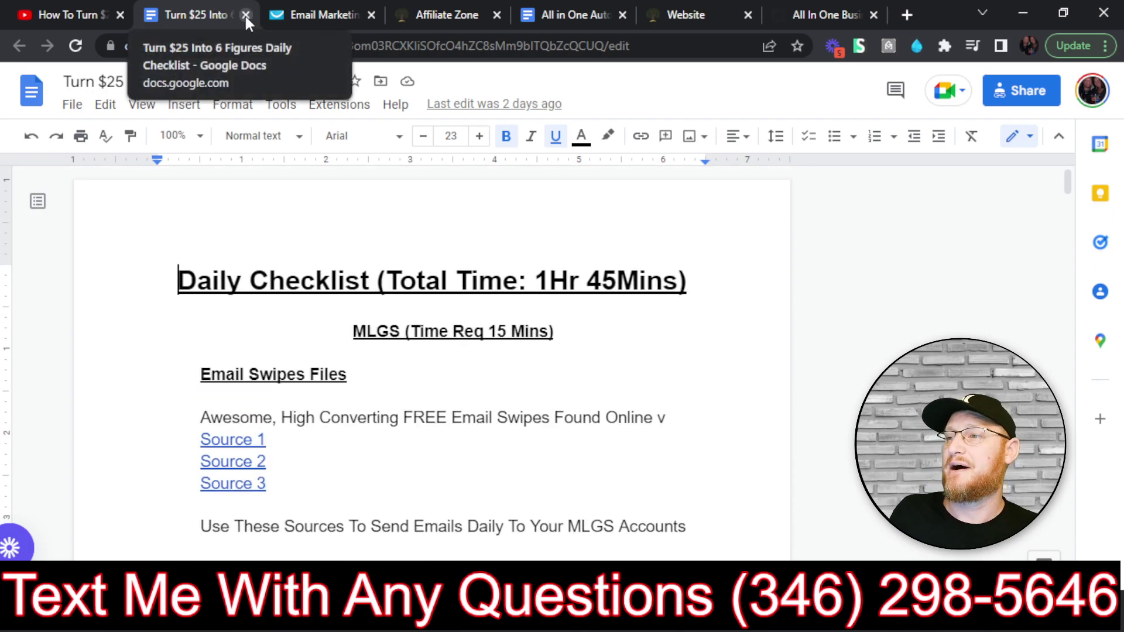
# - Return to the All in One Autoresponder Series document and read through its followup emails, including their subjects and send timing
pyautogui.click(344, 11)
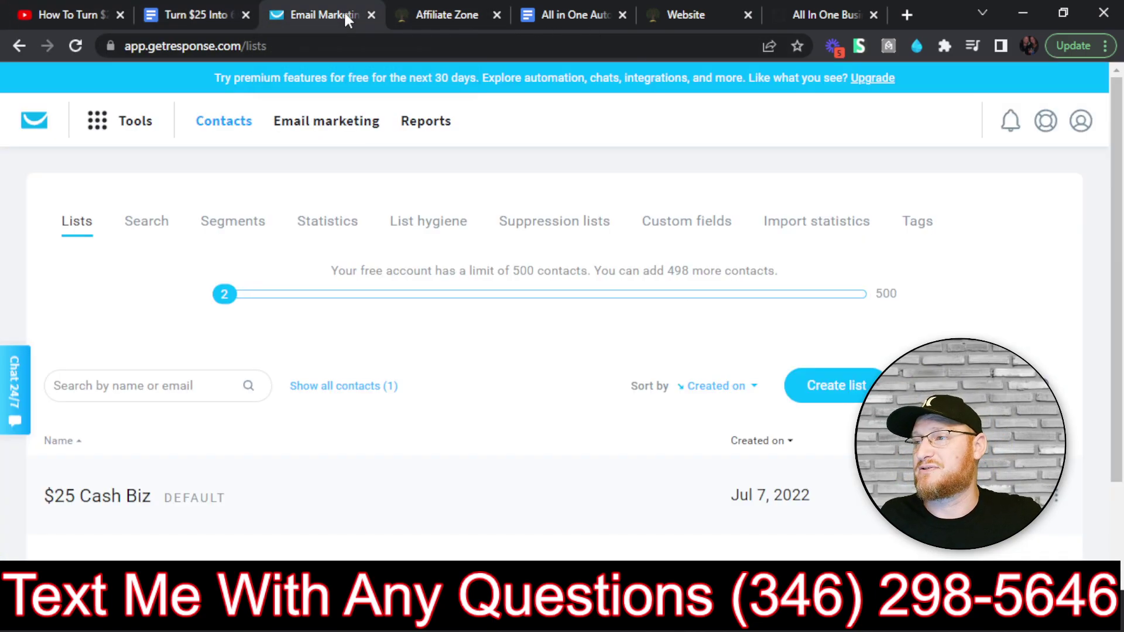
pyautogui.click(436, 8)
pyautogui.click(590, 9)
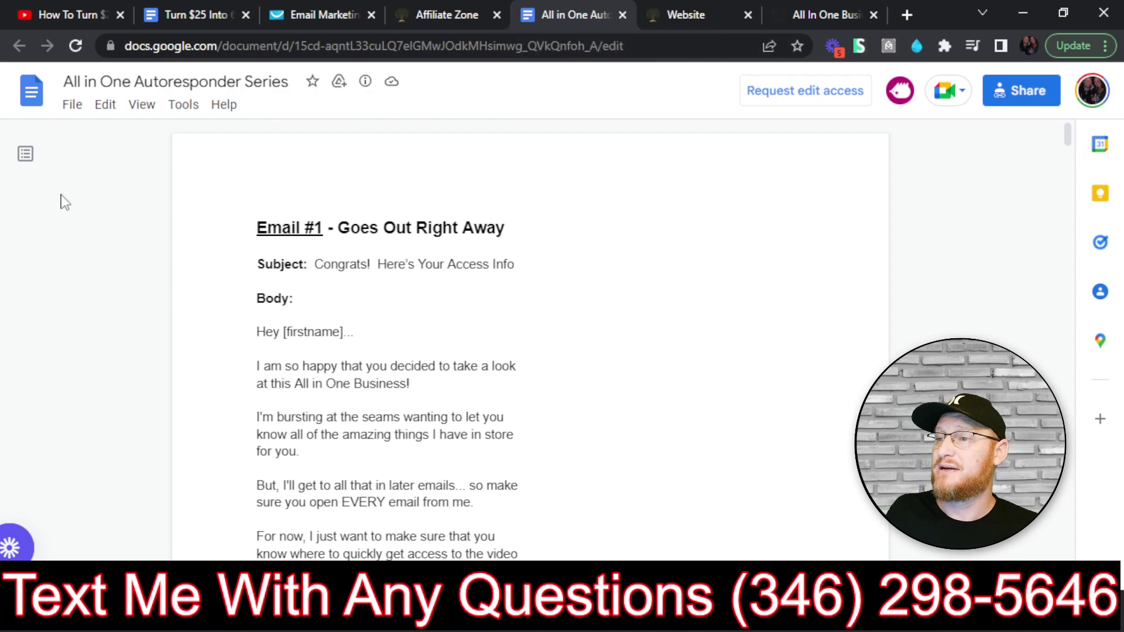
pyautogui.scroll(-3, 543, 291)
pyautogui.scroll(3, 377, 348)
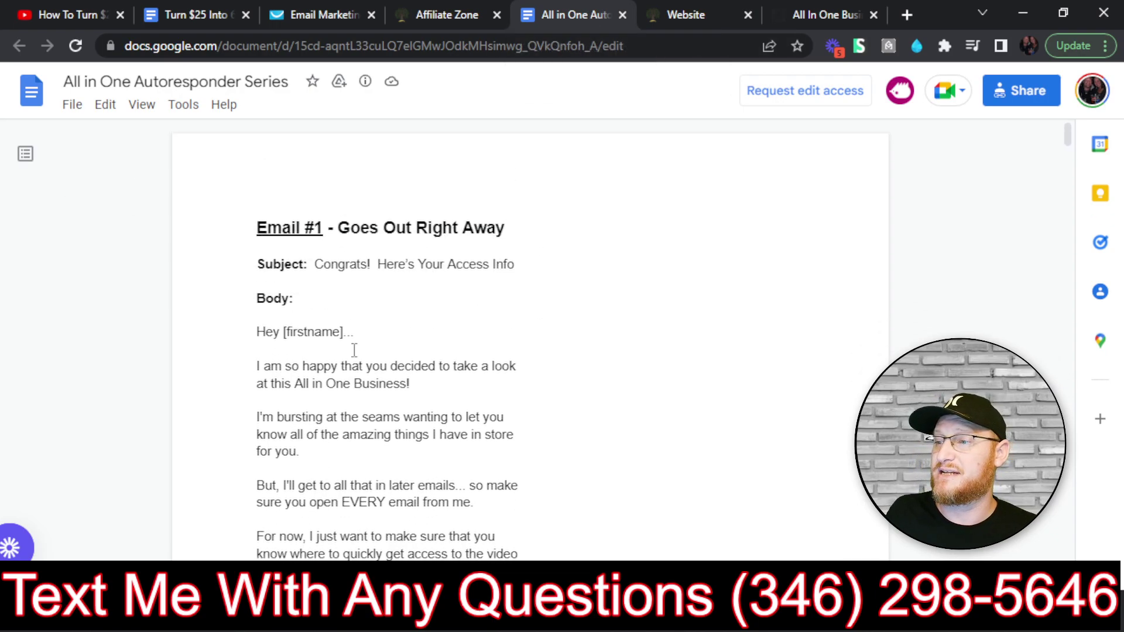
pyautogui.scroll(-20, 303, 228)
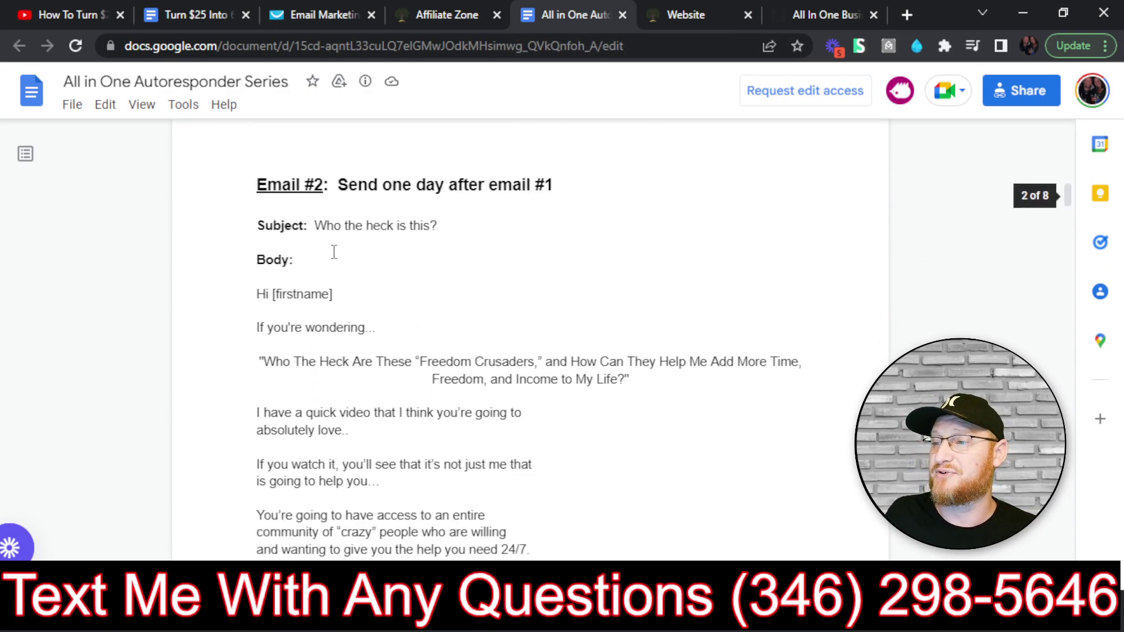
pyautogui.scroll(-17, 328, 199)
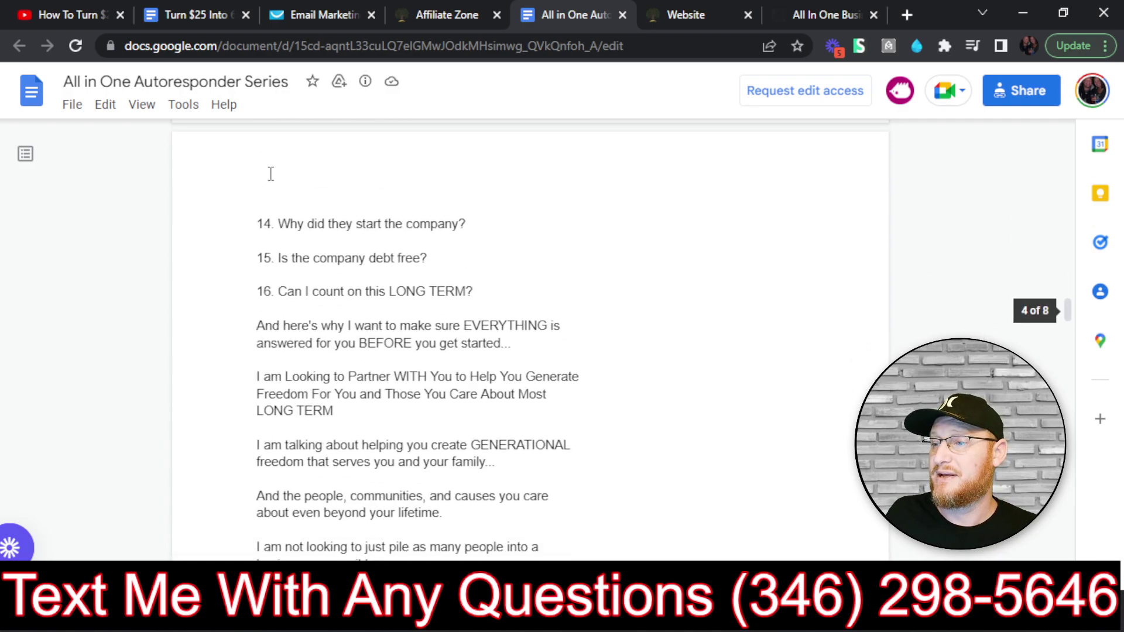
pyautogui.scroll(-20, 284, 221)
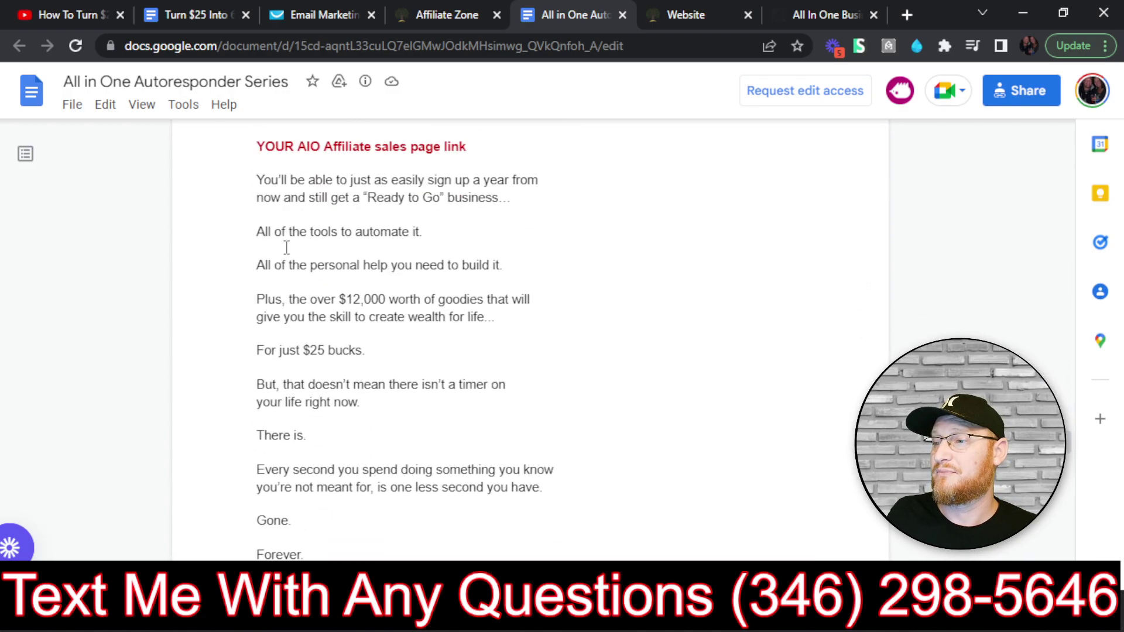
pyautogui.scroll(-20, 319, 293)
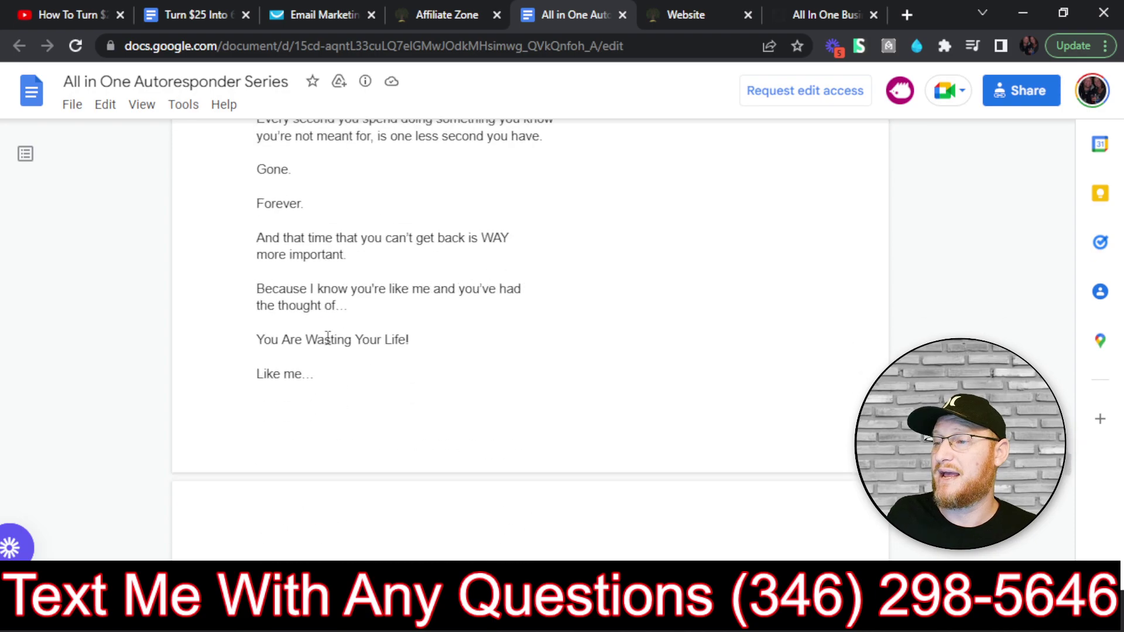
pyautogui.scroll(-6, 328, 338)
pyautogui.scroll(20, 399, 288)
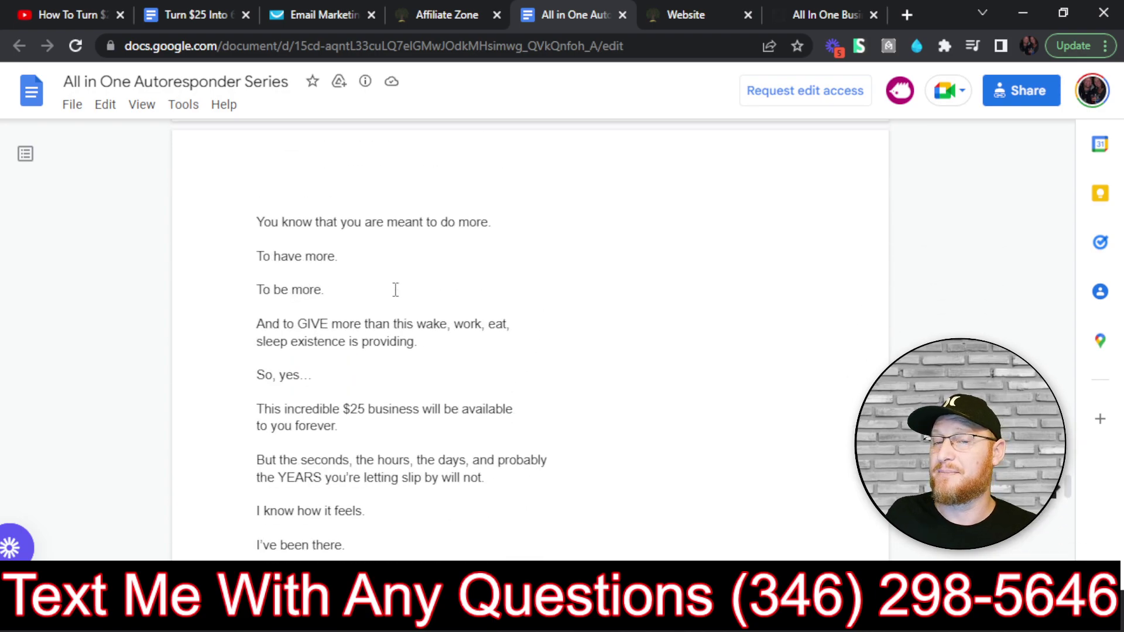
pyautogui.scroll(10, 420, 235)
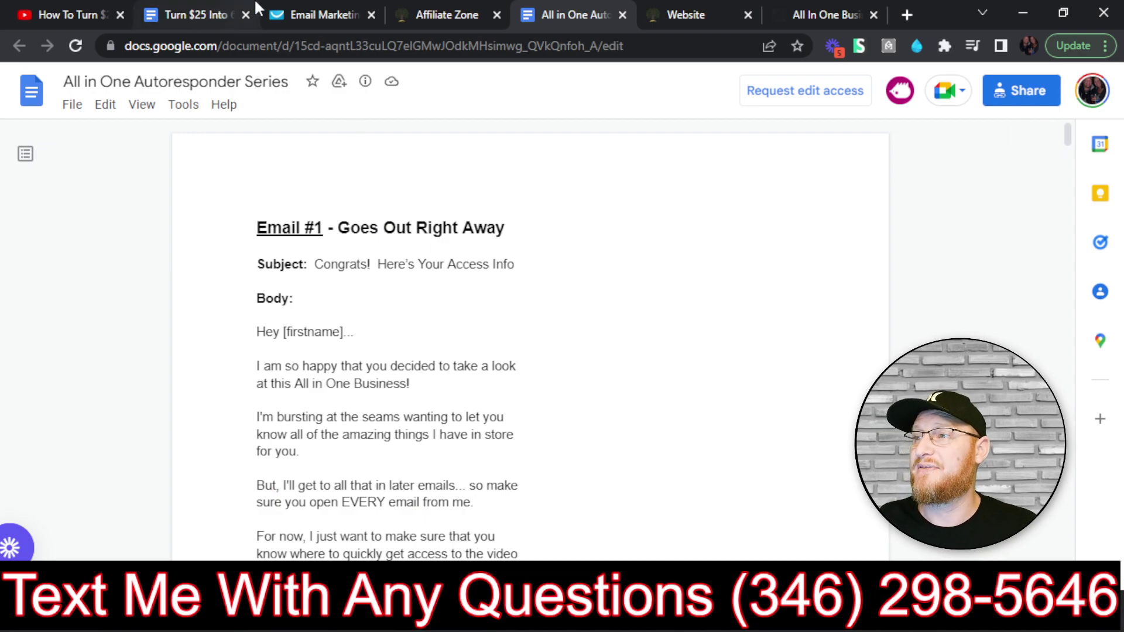
# - Switch to GetResponse, check the options for the $25 Cash Biz list, and open the Email marketing newsletters page
pyautogui.click(313, 8)
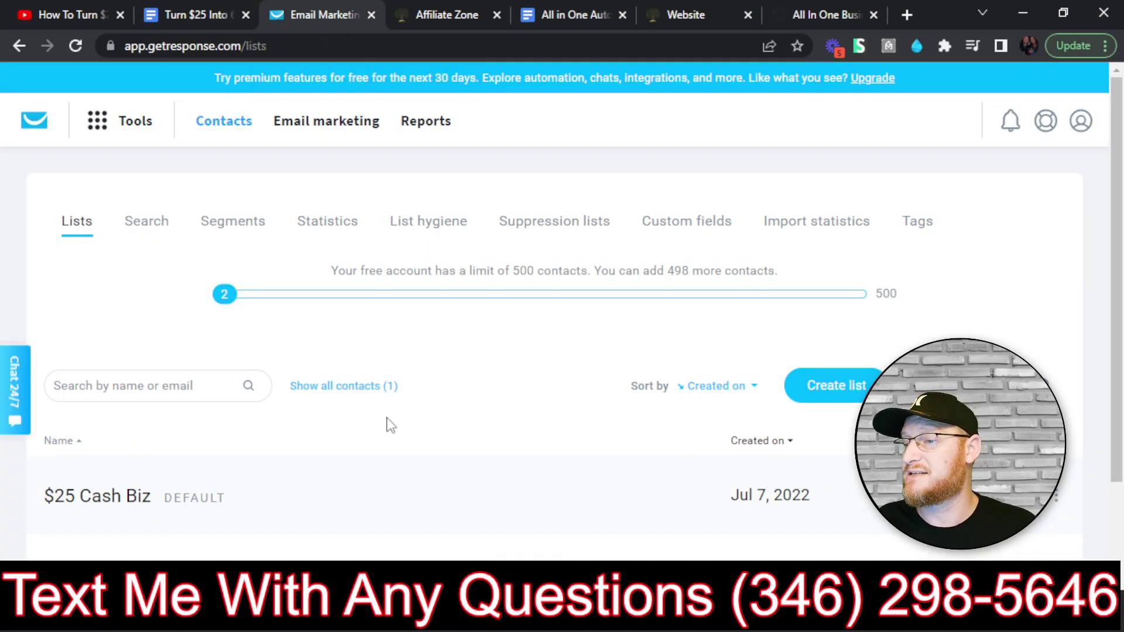
pyautogui.scroll(-2, 391, 425)
pyautogui.click(1056, 374)
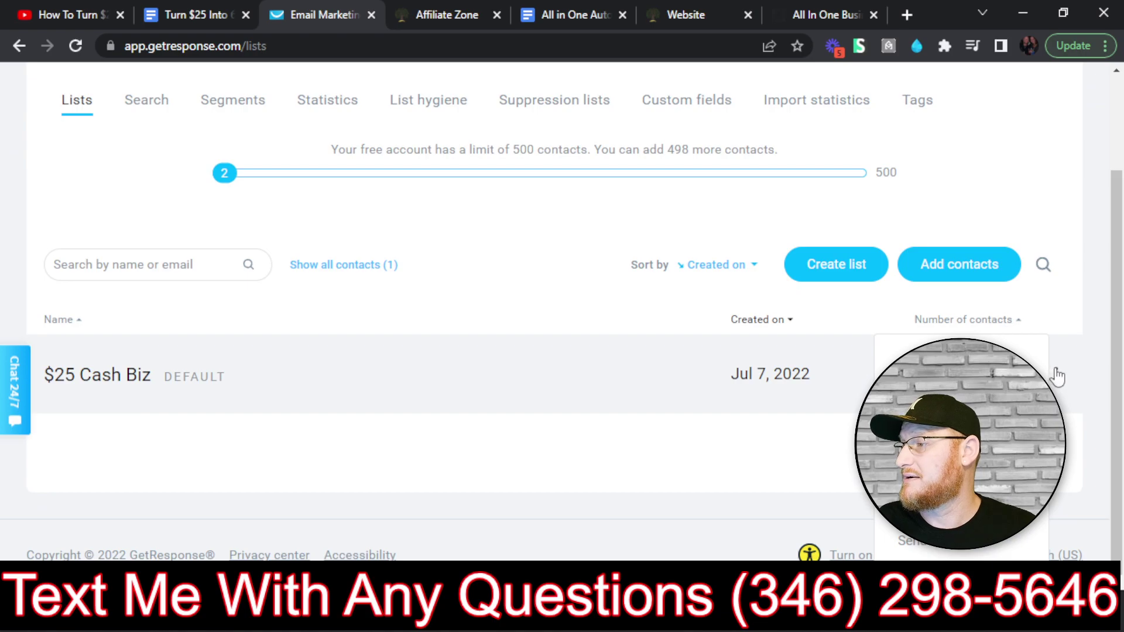
pyautogui.click(376, 390)
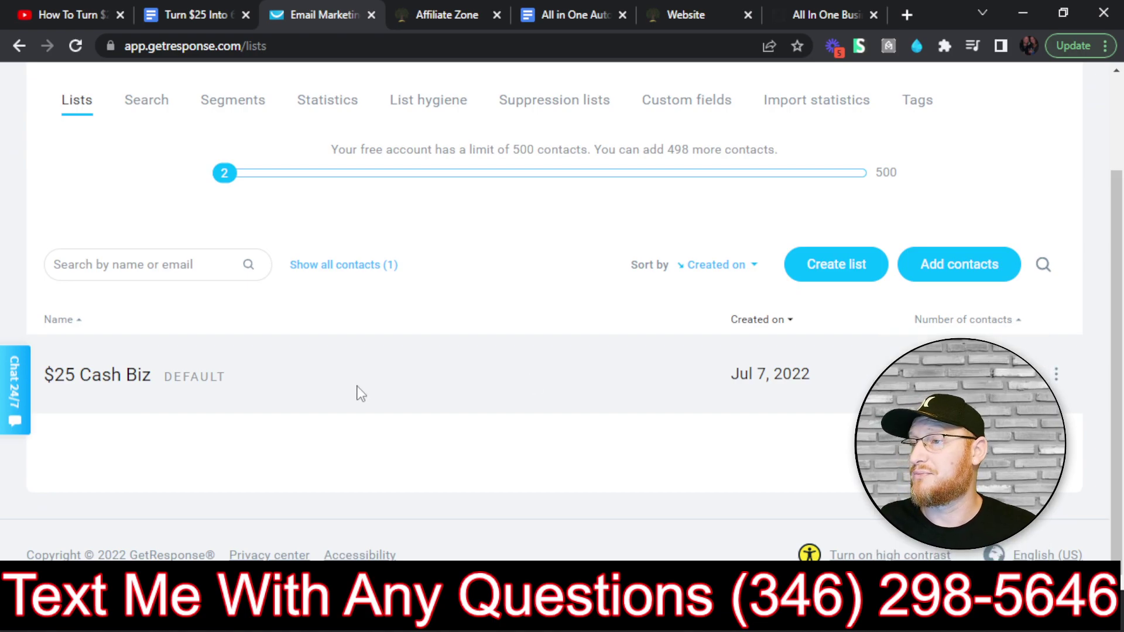
pyautogui.scroll(2, 422, 392)
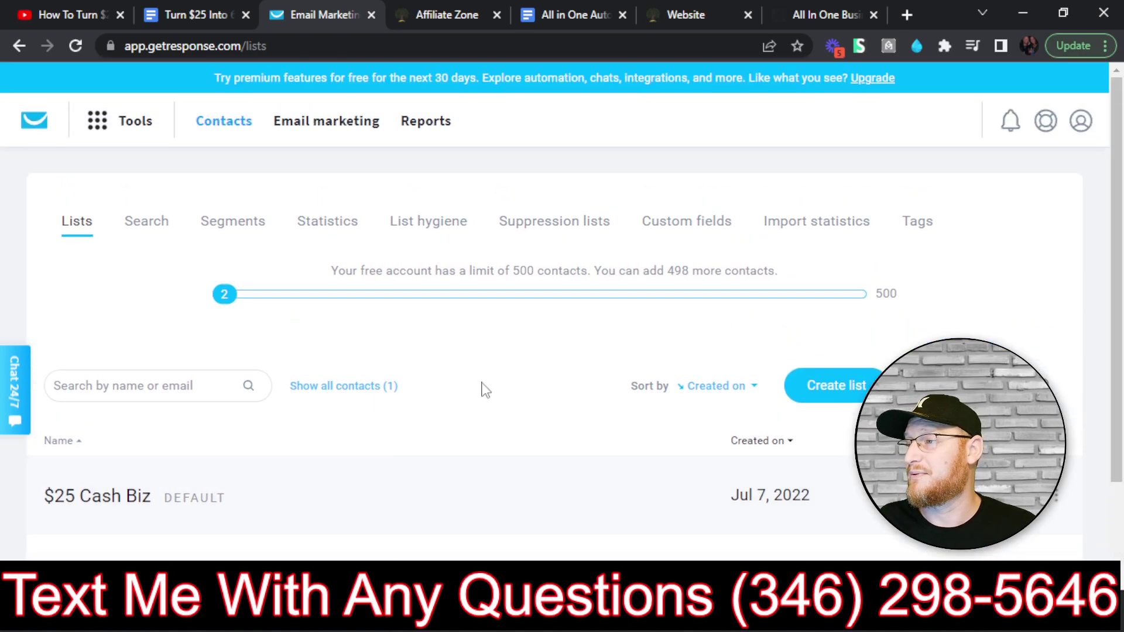
pyautogui.click(334, 123)
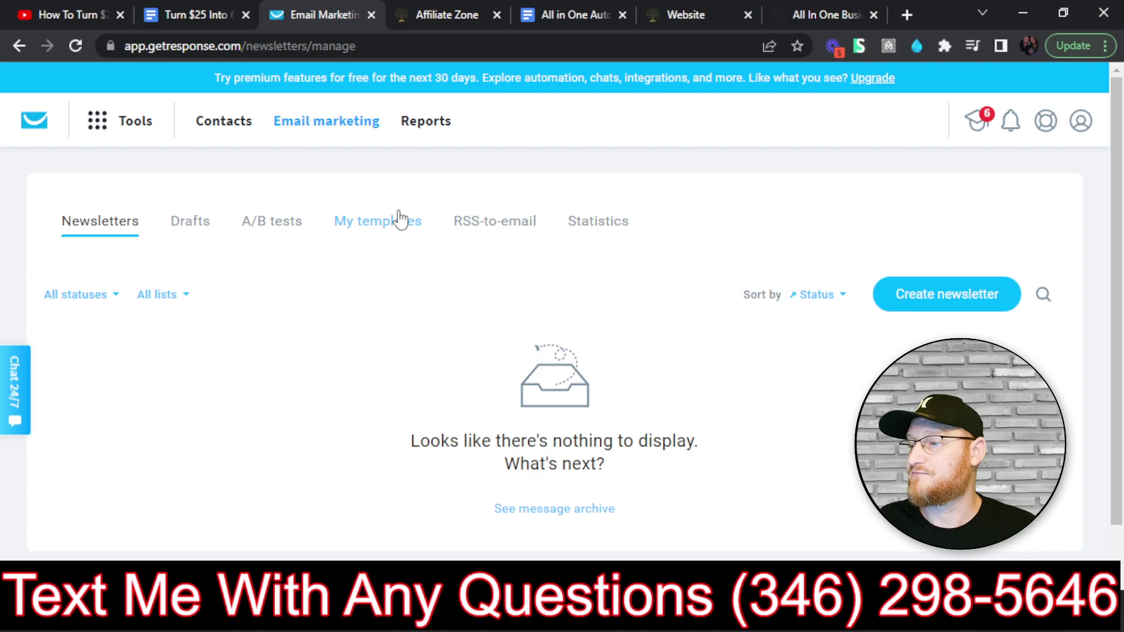
# - Open the $25 Cash Biz list, look over its contacts and autoresponder filter, and return to the contact lists
pyautogui.scroll(-1, 688, 245)
pyautogui.scroll(1, 673, 249)
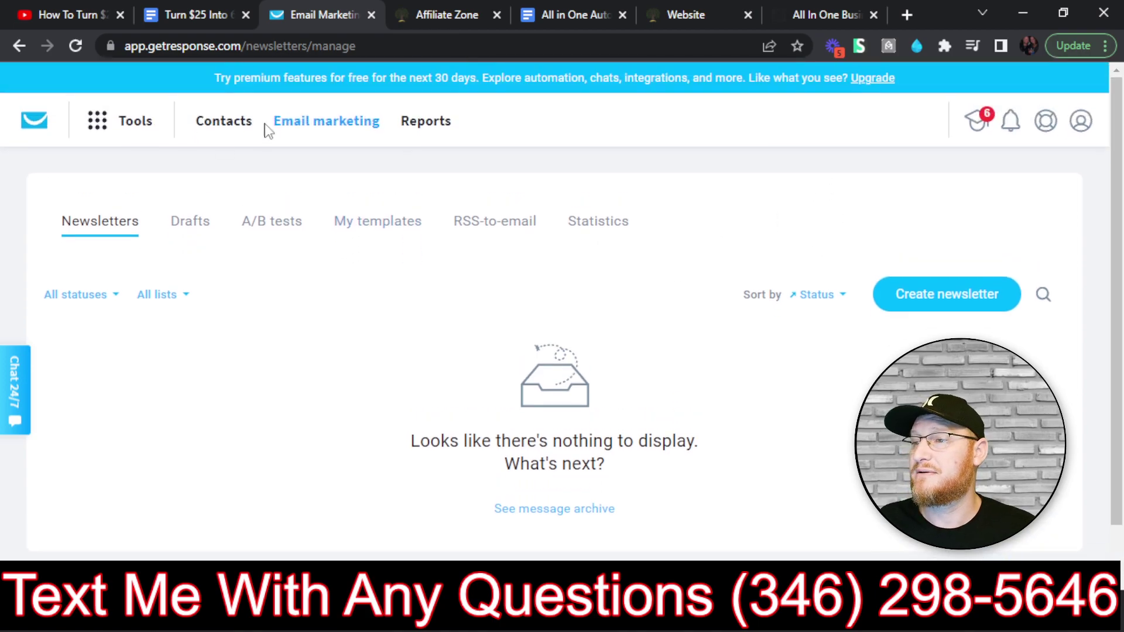
pyautogui.click(240, 123)
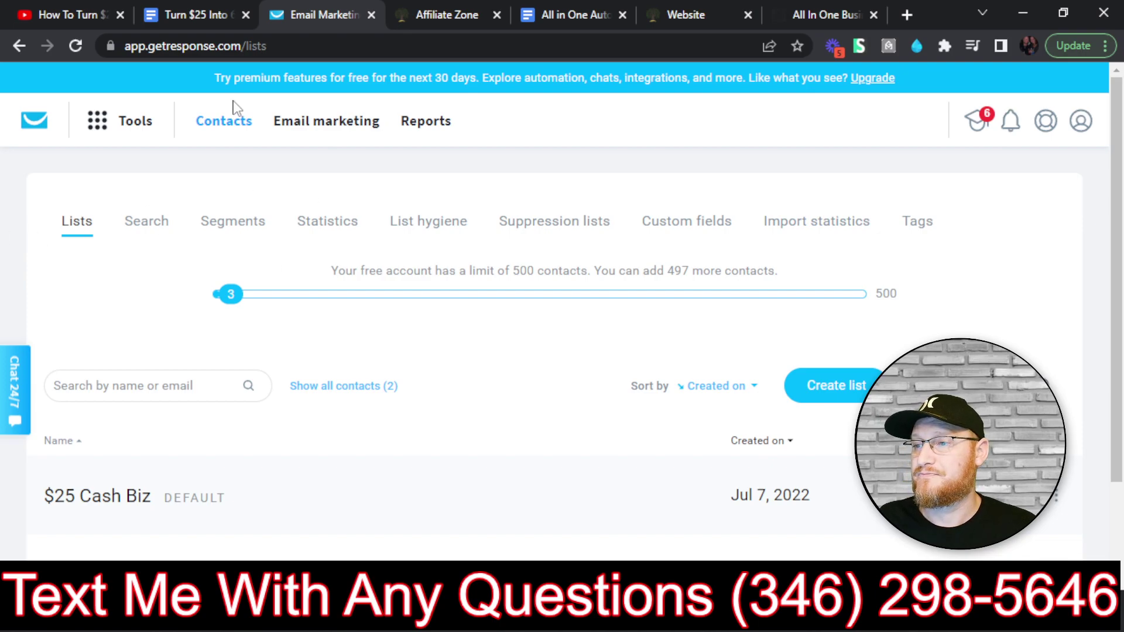
pyautogui.click(124, 498)
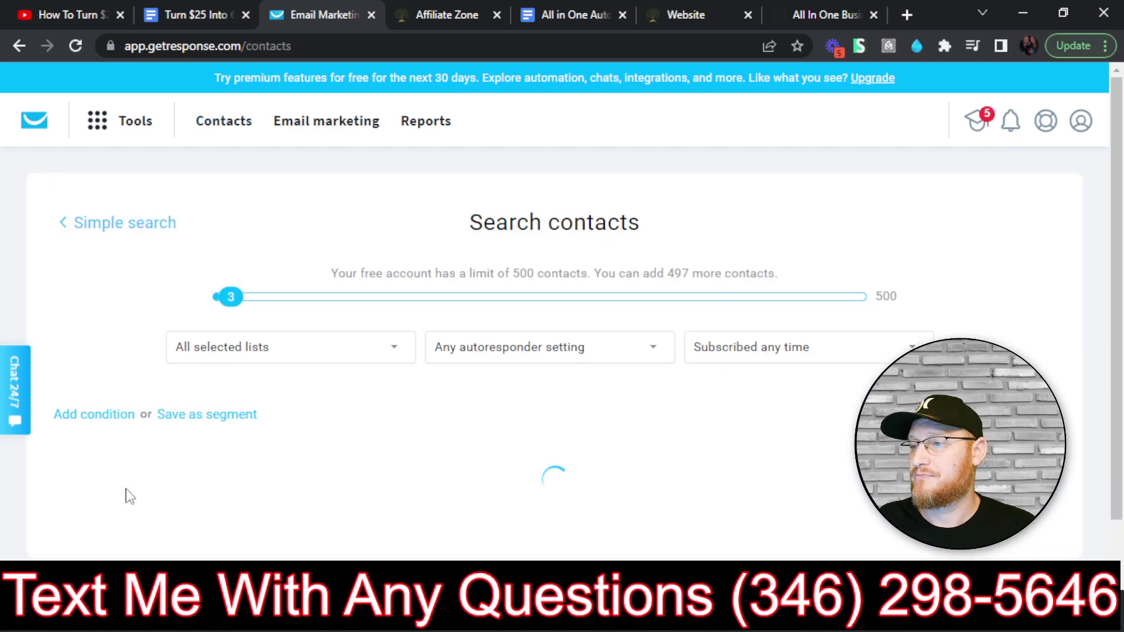
pyautogui.scroll(-1, 485, 393)
pyautogui.scroll(-2, 485, 394)
pyautogui.scroll(3, 492, 380)
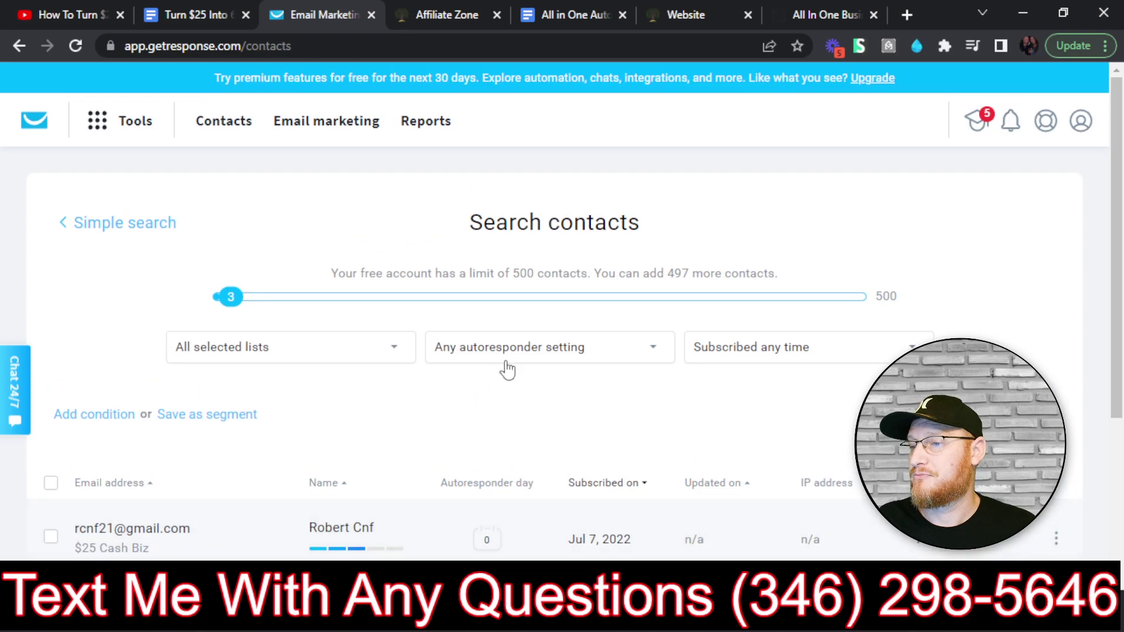
pyautogui.click(246, 127)
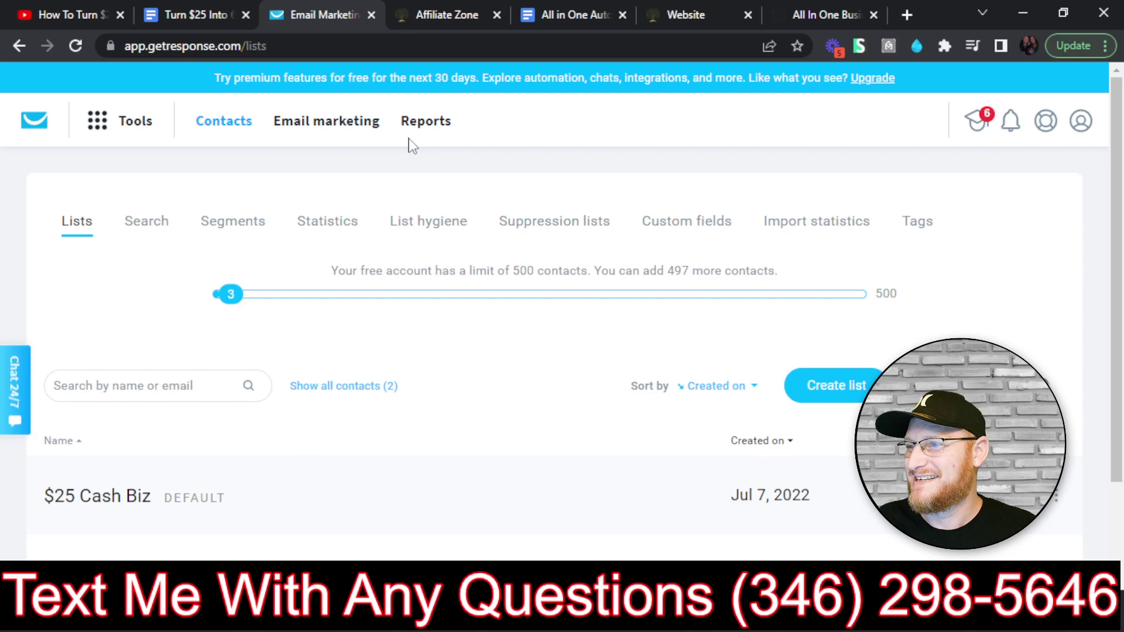
# - Check the email marketing newsletters and the saved templates page for a place to set up the followup emails
pyautogui.click(334, 125)
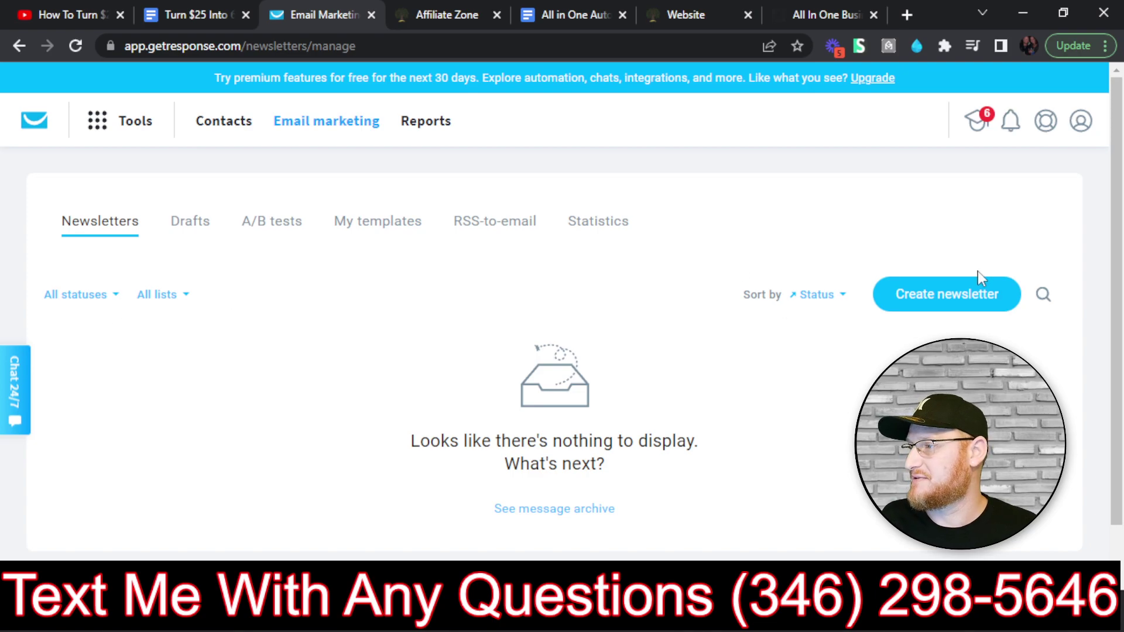
pyautogui.click(386, 227)
pyautogui.scroll(-2, 484, 277)
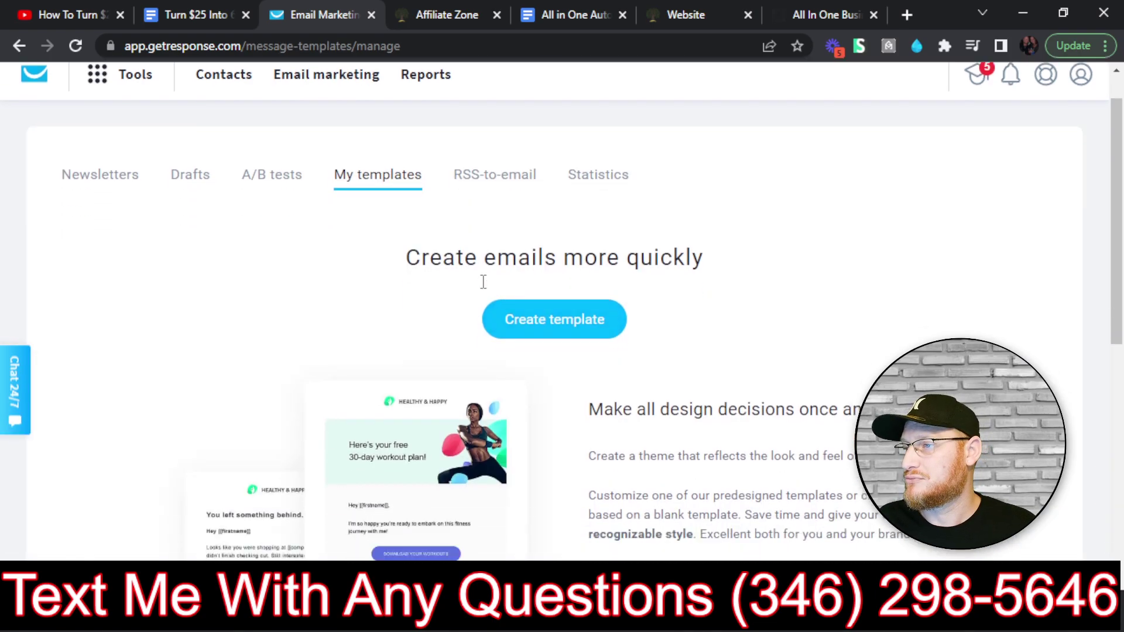
pyautogui.scroll(2, 485, 284)
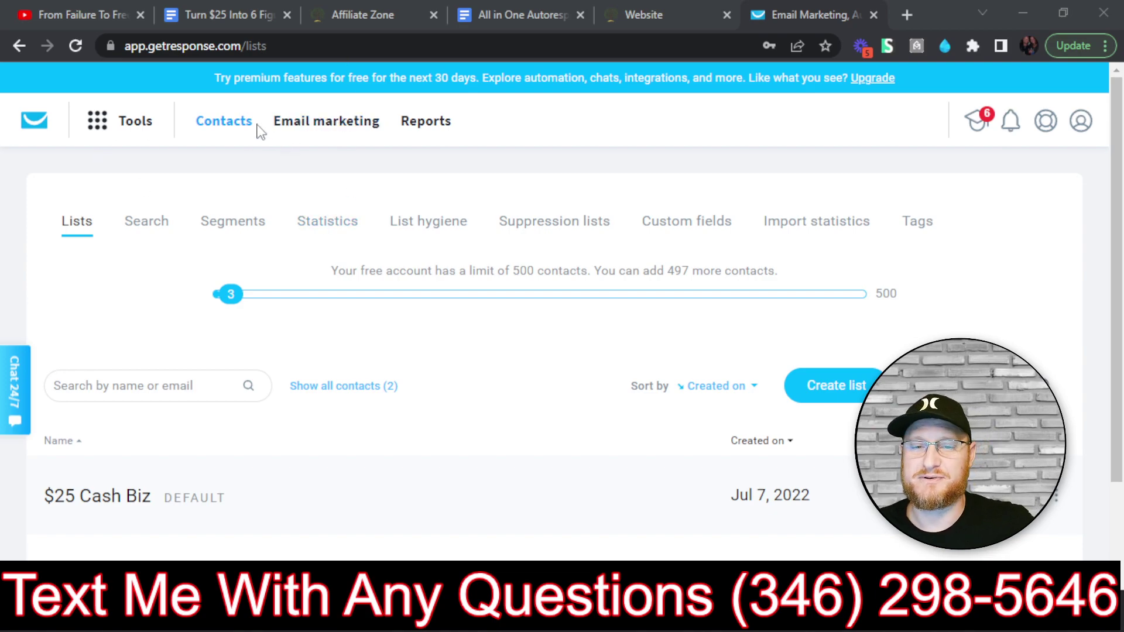
# - Create a new autoresponder from the Autoresponders tool and look over its setup page
pyautogui.click(113, 121)
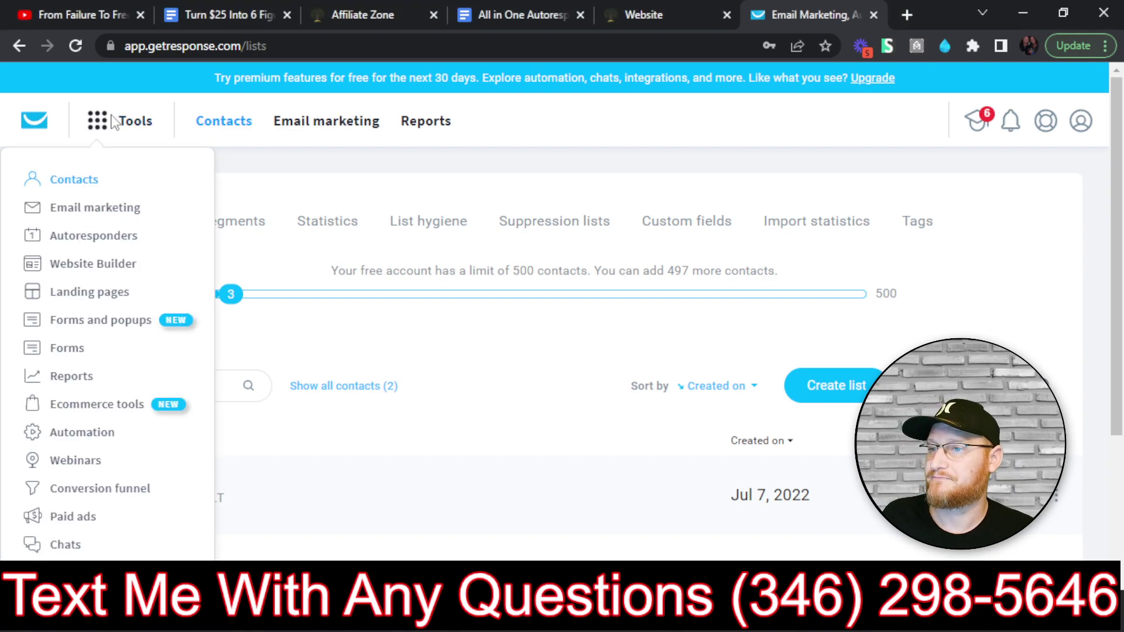
pyautogui.click(103, 240)
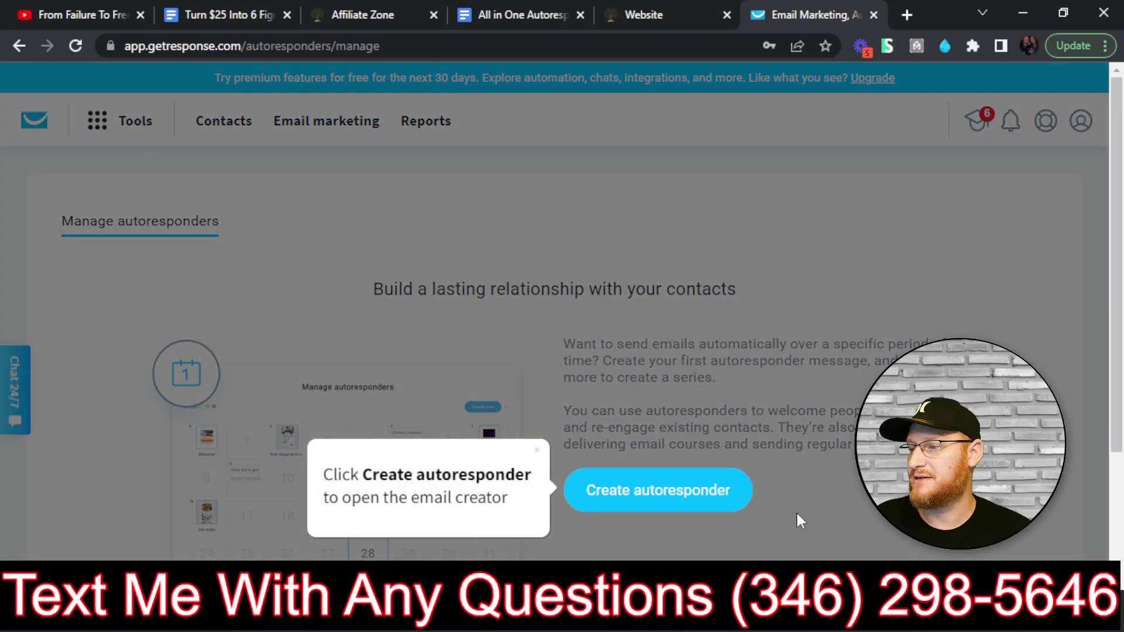
pyautogui.click(668, 493)
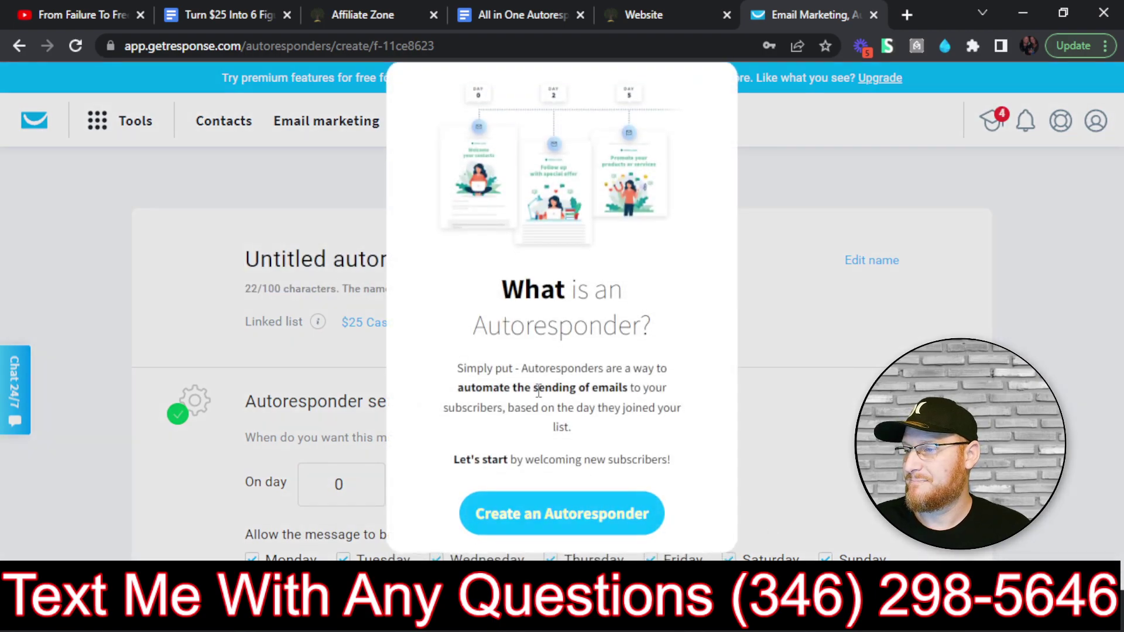
pyautogui.click(577, 528)
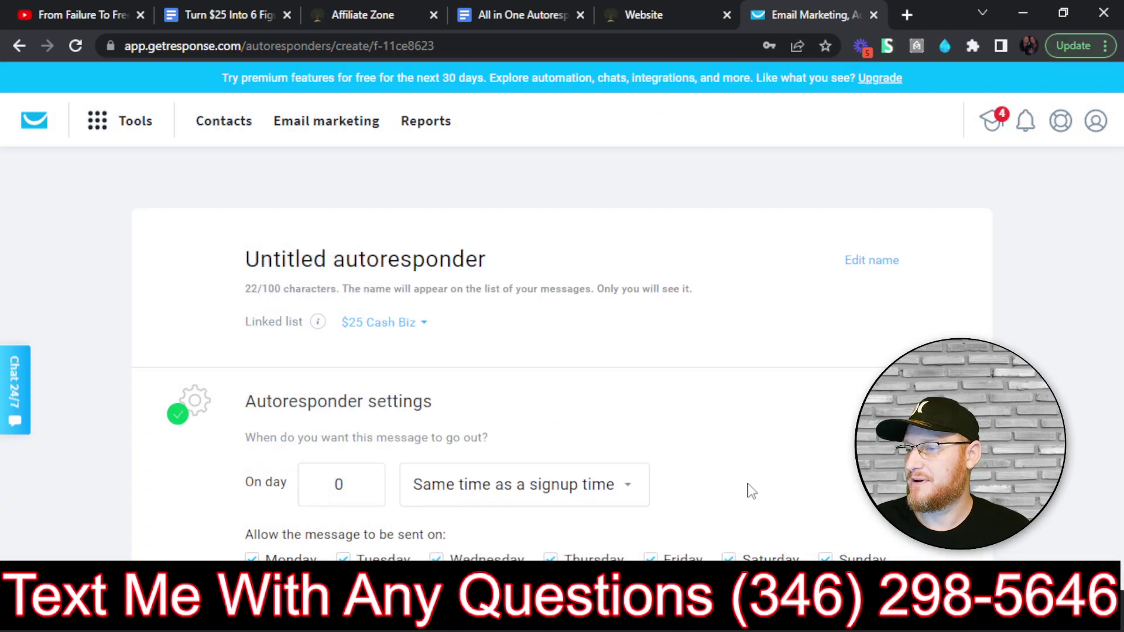
pyautogui.scroll(-5, 201, 407)
pyautogui.scroll(5, 201, 407)
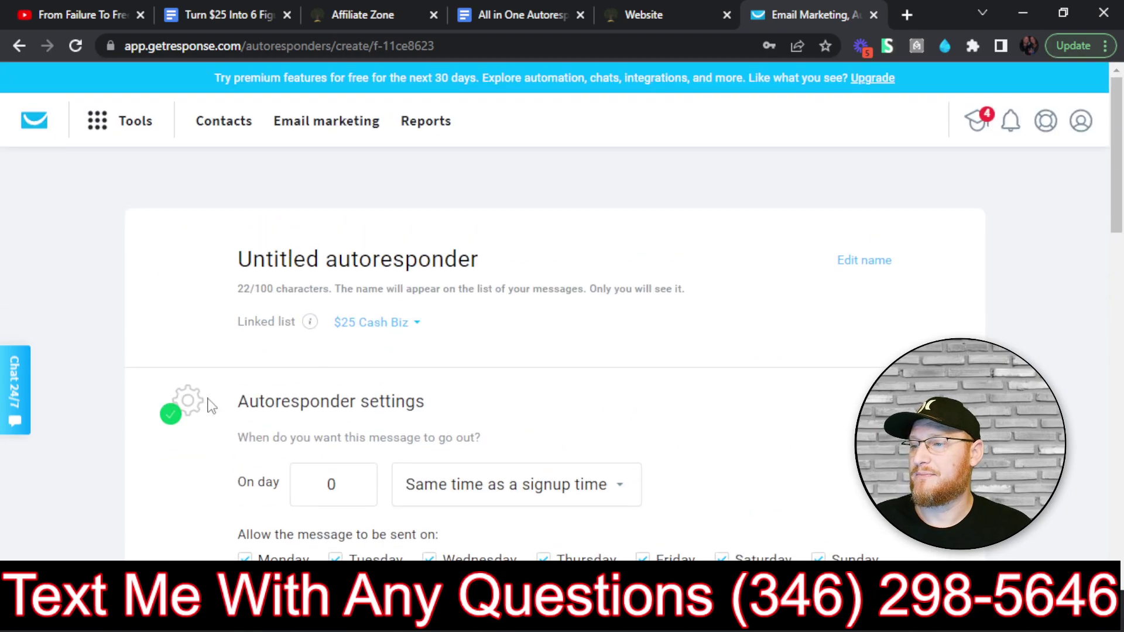
pyautogui.click(114, 124)
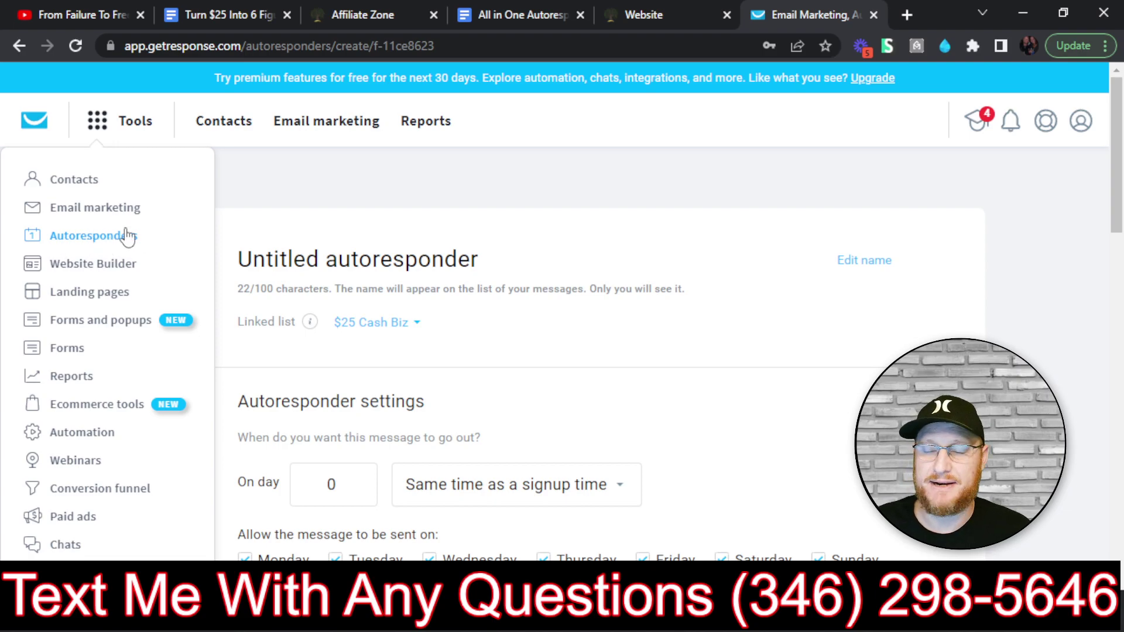
pyautogui.click(509, 190)
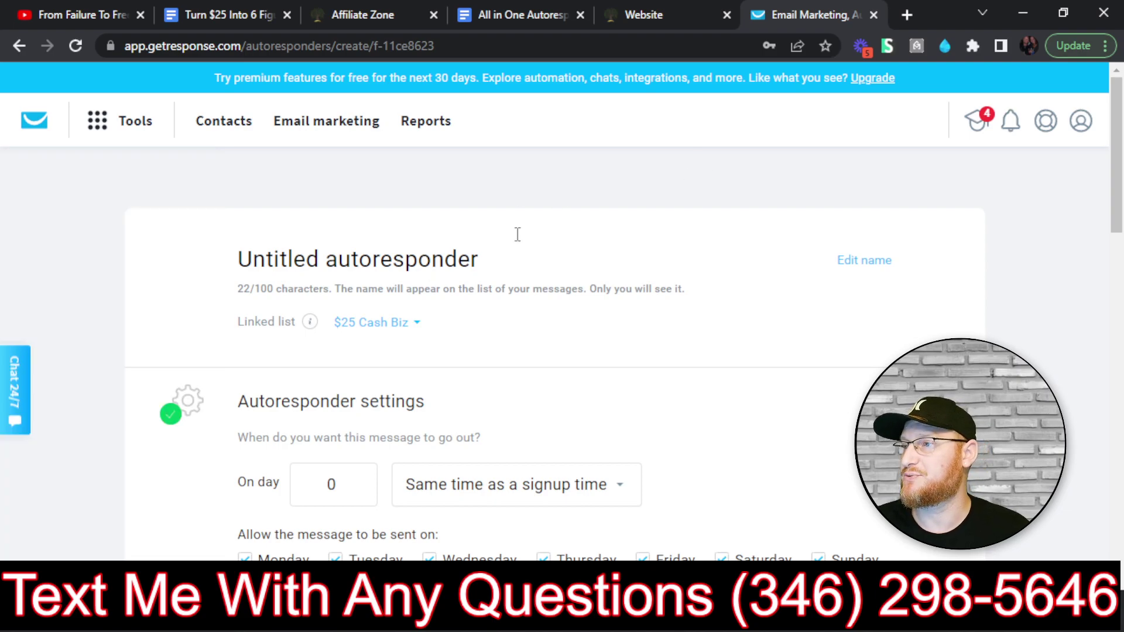
# - Revisit the All in One Autoresponder Series document and its 5 email followup series link in the Affiliate Zone, then return to GetResponse
pyautogui.click(504, 15)
pyautogui.click(821, 13)
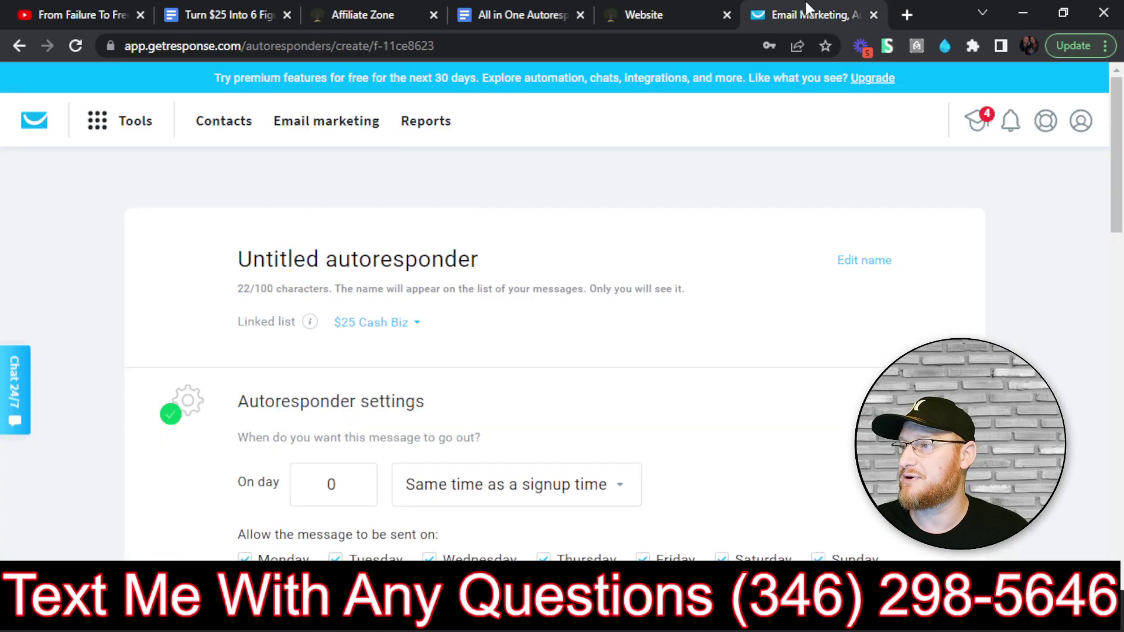
pyautogui.click(527, 6)
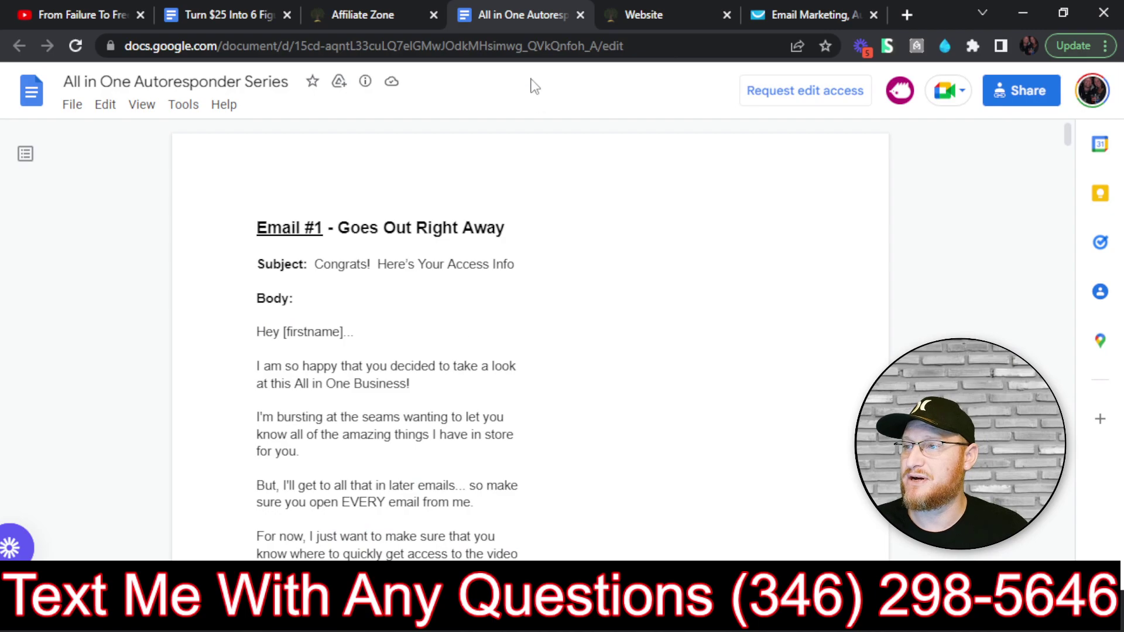
pyautogui.click(360, 14)
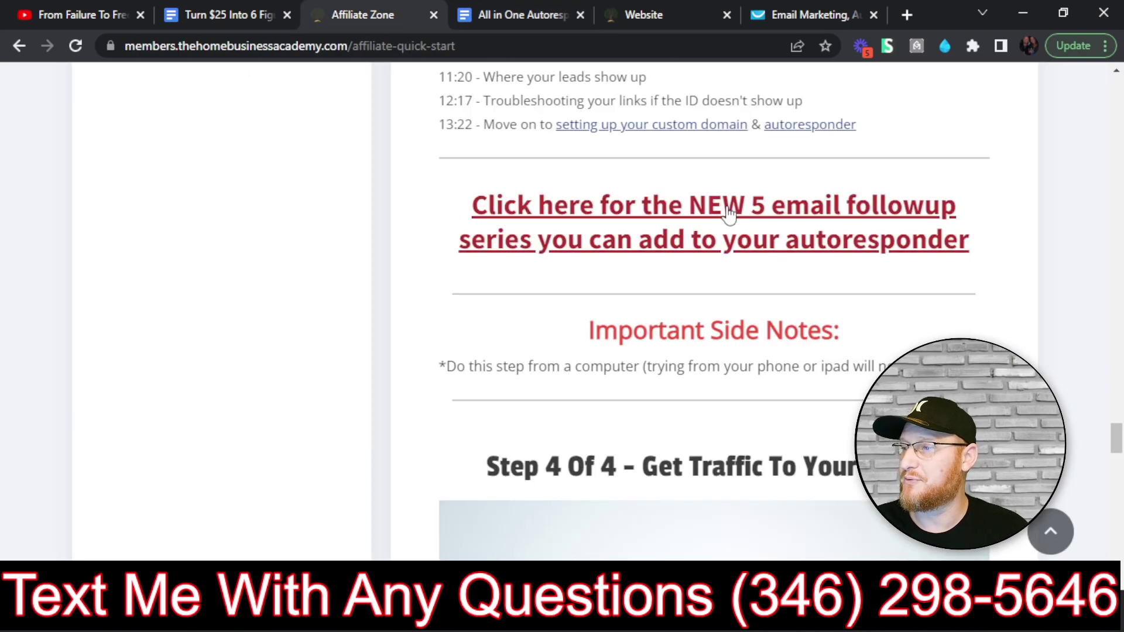
pyautogui.click(518, 15)
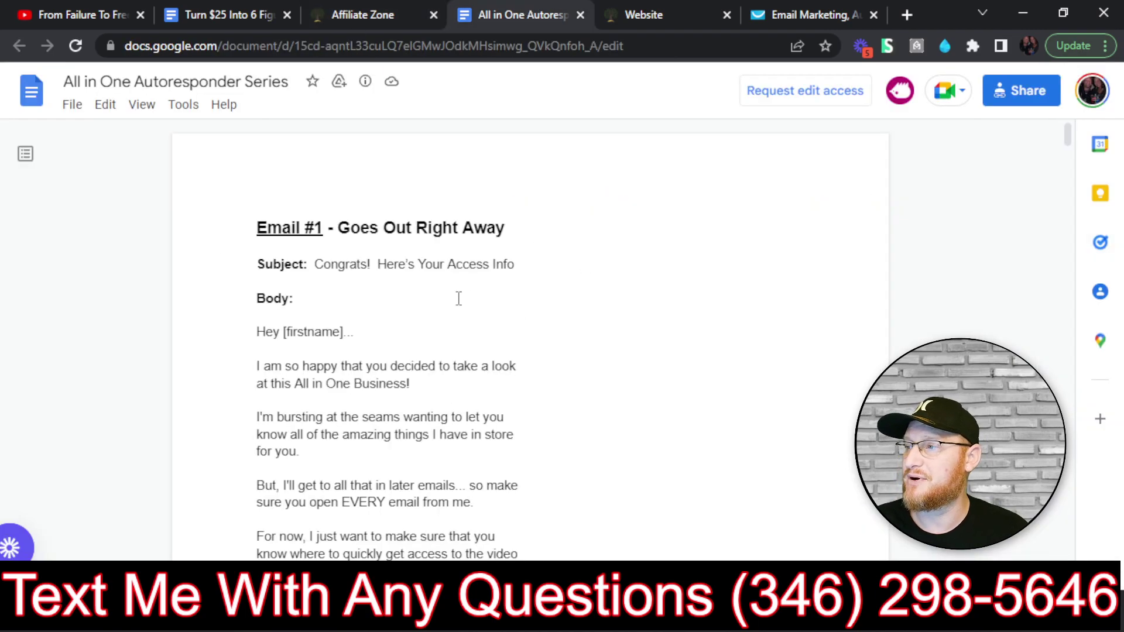
pyautogui.click(808, 14)
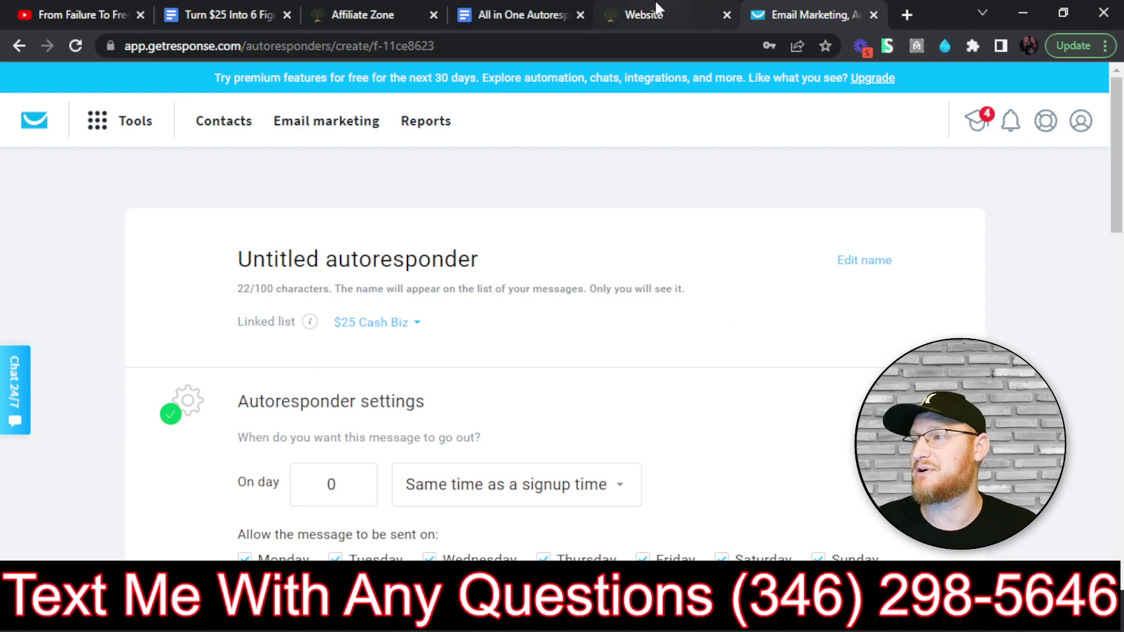
# - Copy the heading "Email #1 - Goes Out Right Away" from the All in One Autoresponder Series document
pyautogui.click(516, 14)
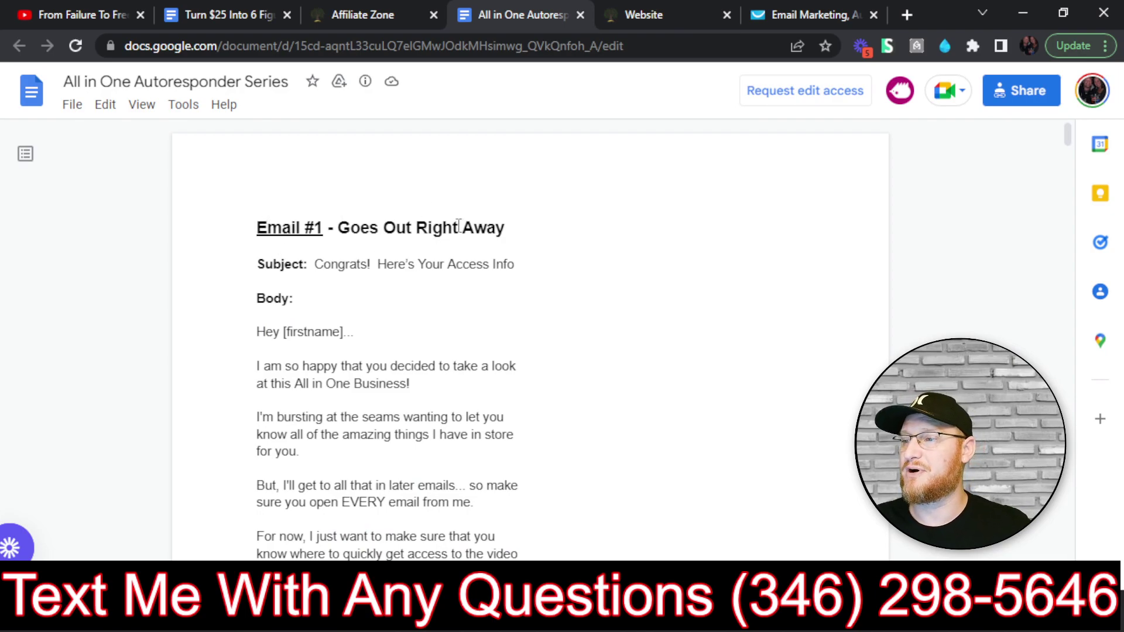
pyautogui.moveTo(251, 225)
pyautogui.mouseDown()
pyautogui.moveTo(414, 206)
pyautogui.moveTo(509, 226)
pyautogui.moveTo(254, 218)
pyautogui.mouseUp()
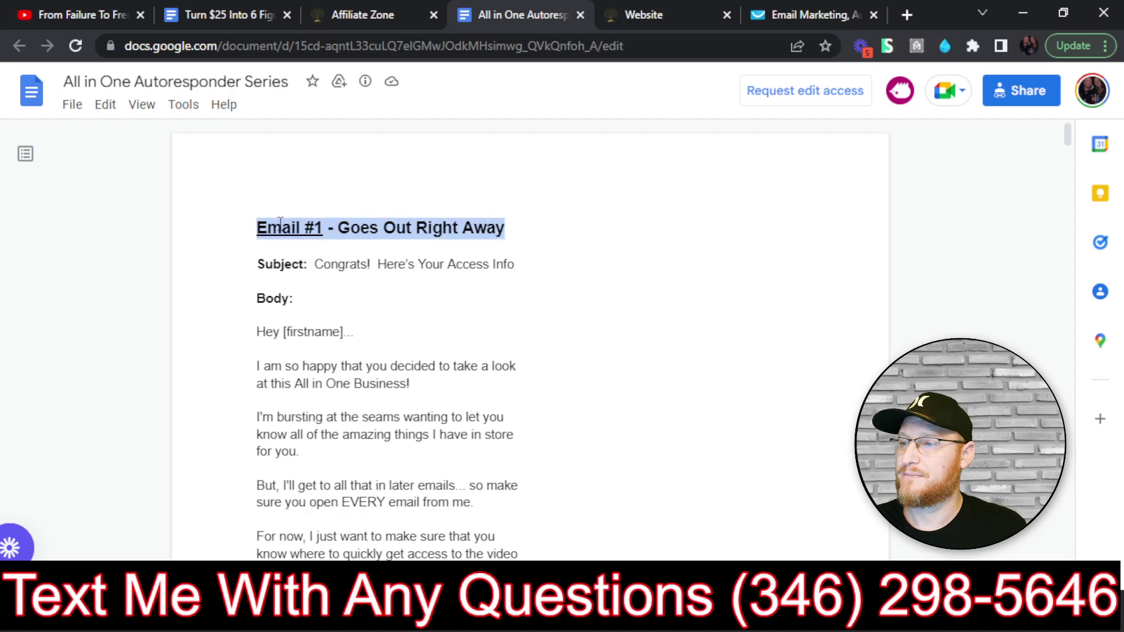
pyautogui.rightClick(279, 221)
pyautogui.click(357, 246)
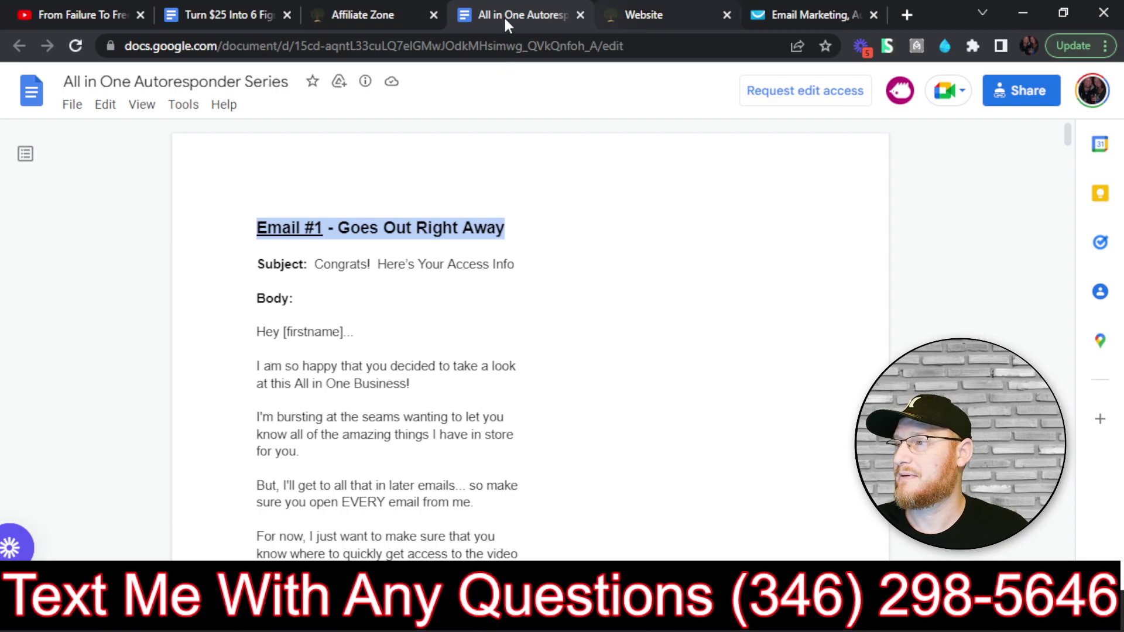
# - Switch to GetResponse and replace the untitled autoresponder's name with the copied "Email #1 - Goes Out Right Away"
pyautogui.click(643, 14)
pyautogui.click(410, 12)
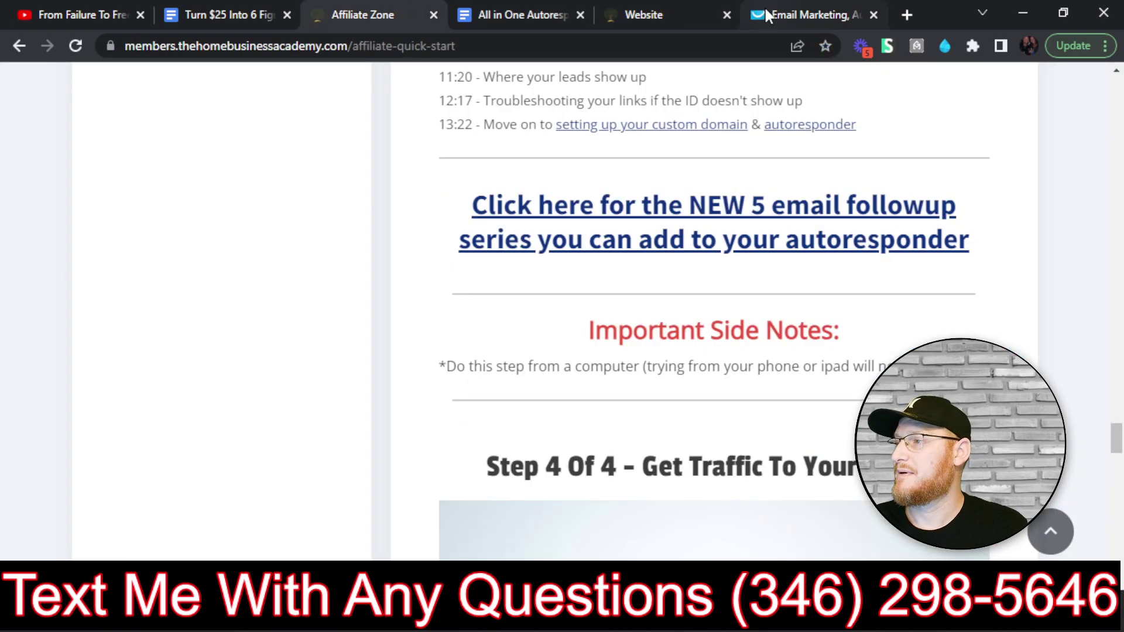
pyautogui.click(785, 14)
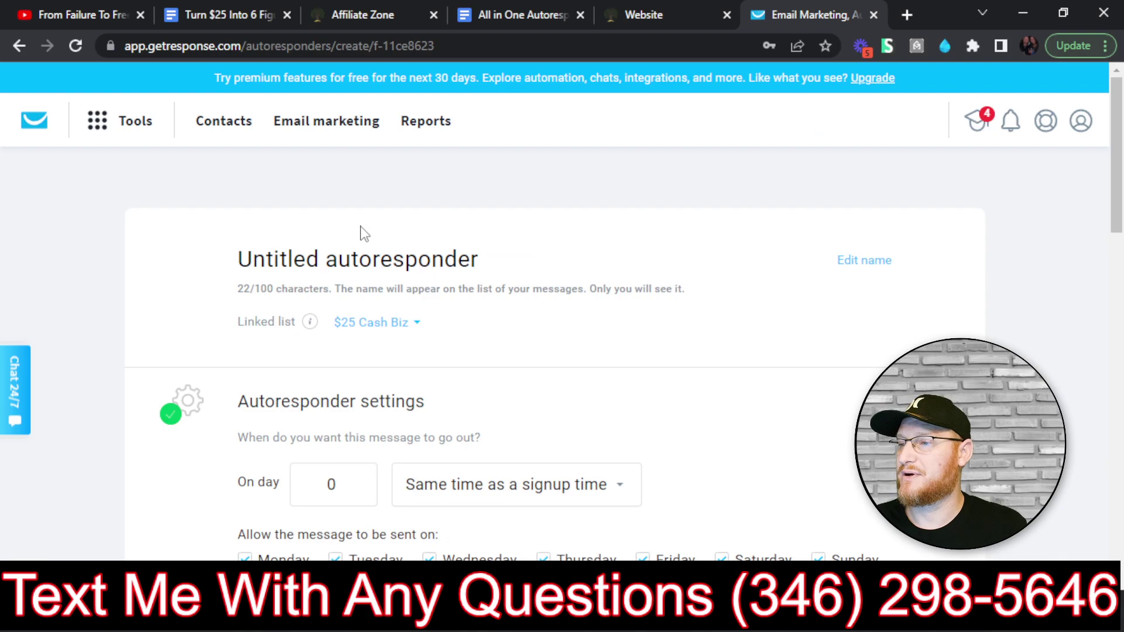
pyautogui.click(492, 14)
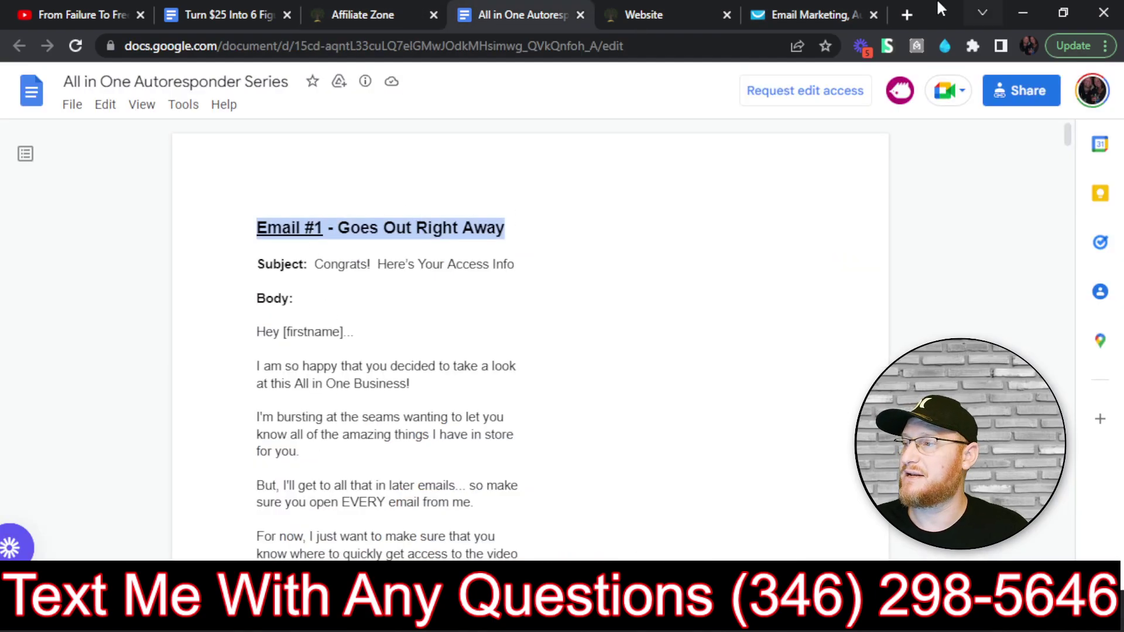
pyautogui.click(831, 11)
pyautogui.moveTo(474, 260); pyautogui.dragTo(309, 235)
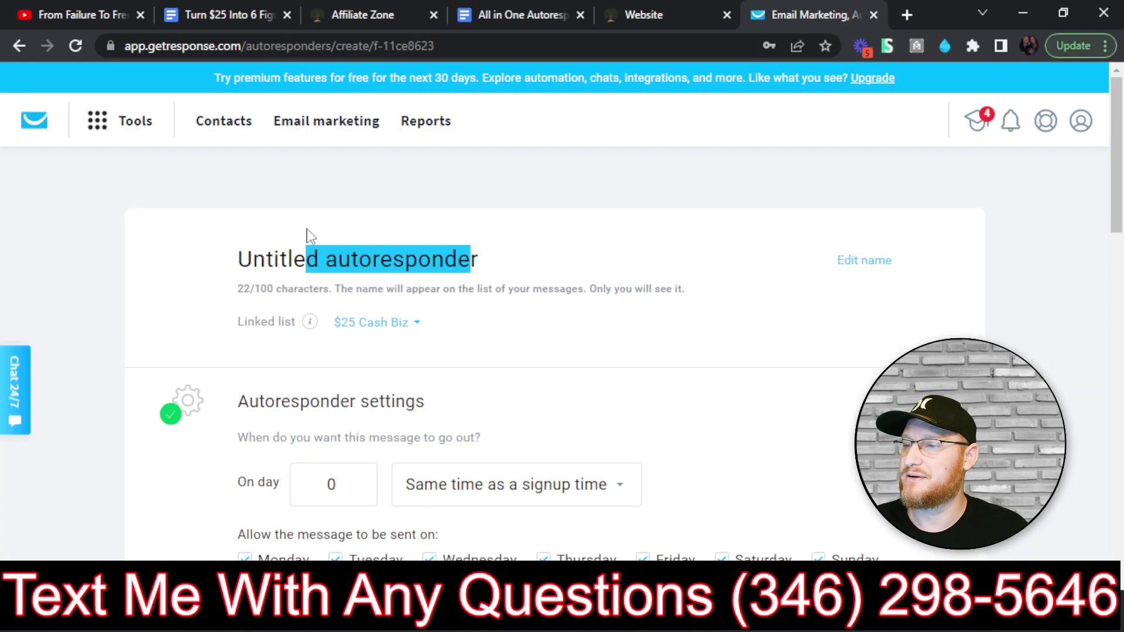
pyautogui.moveTo(483, 269); pyautogui.dragTo(241, 245)
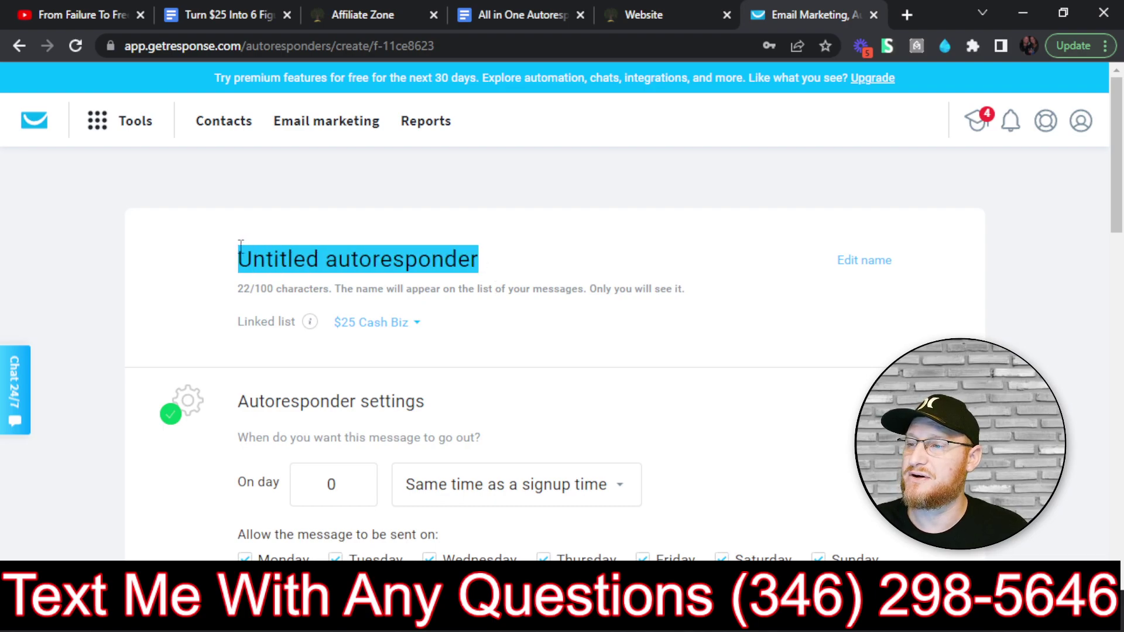
pyautogui.rightClick(303, 267)
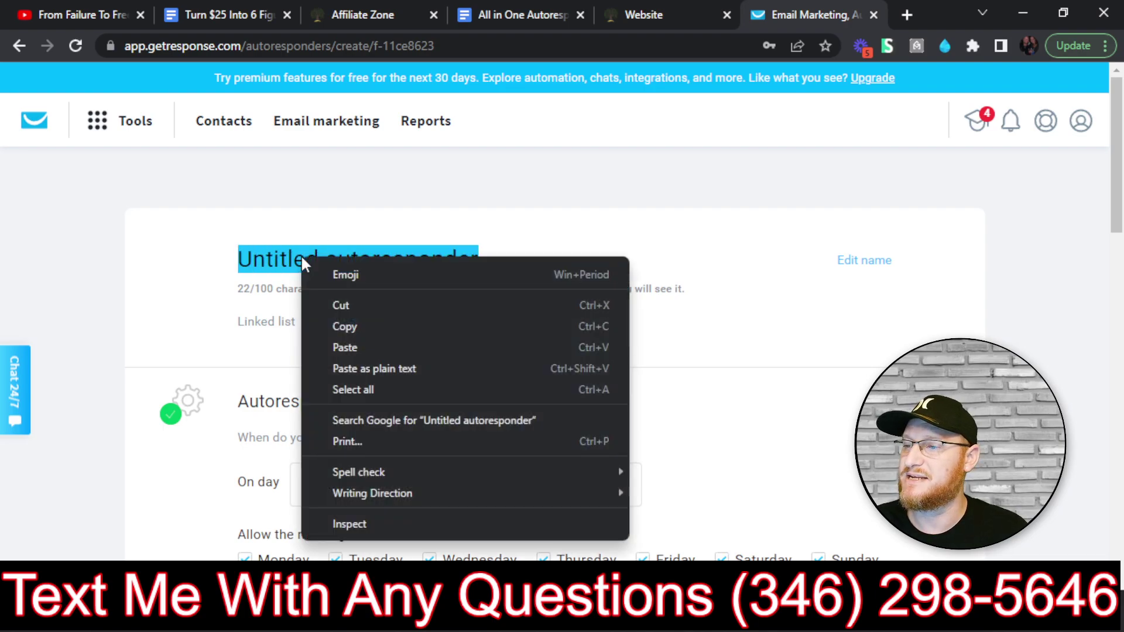
pyautogui.click(382, 346)
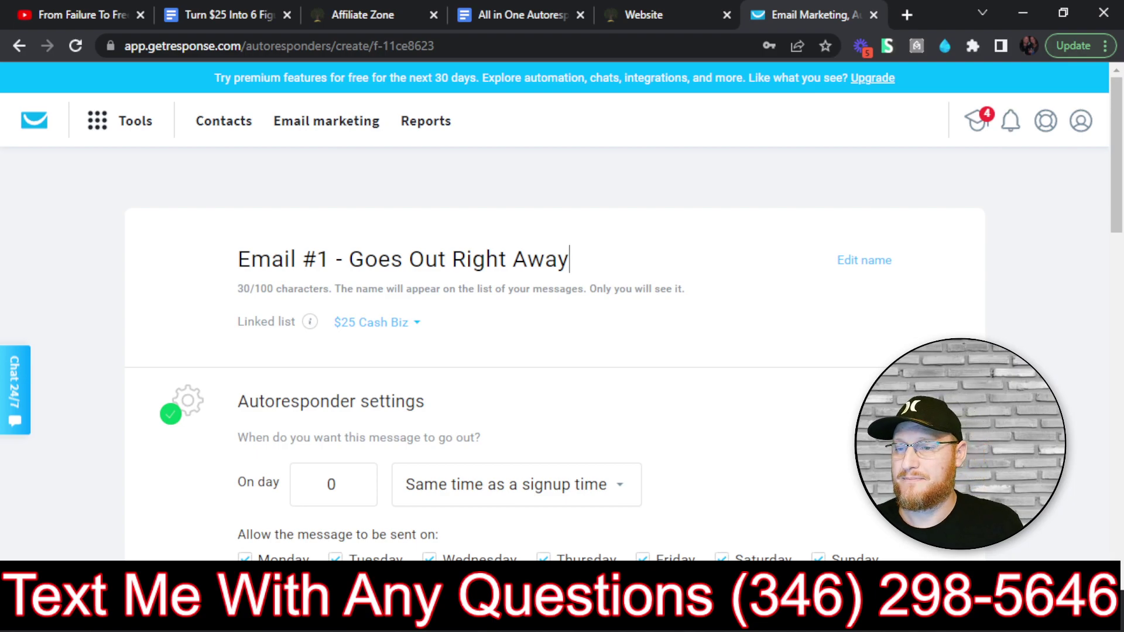
# - Review the autoresponder's send day, allowed weekdays, sender and reply-to addresses, subject line and design sections
pyautogui.scroll(-3, 354, 434)
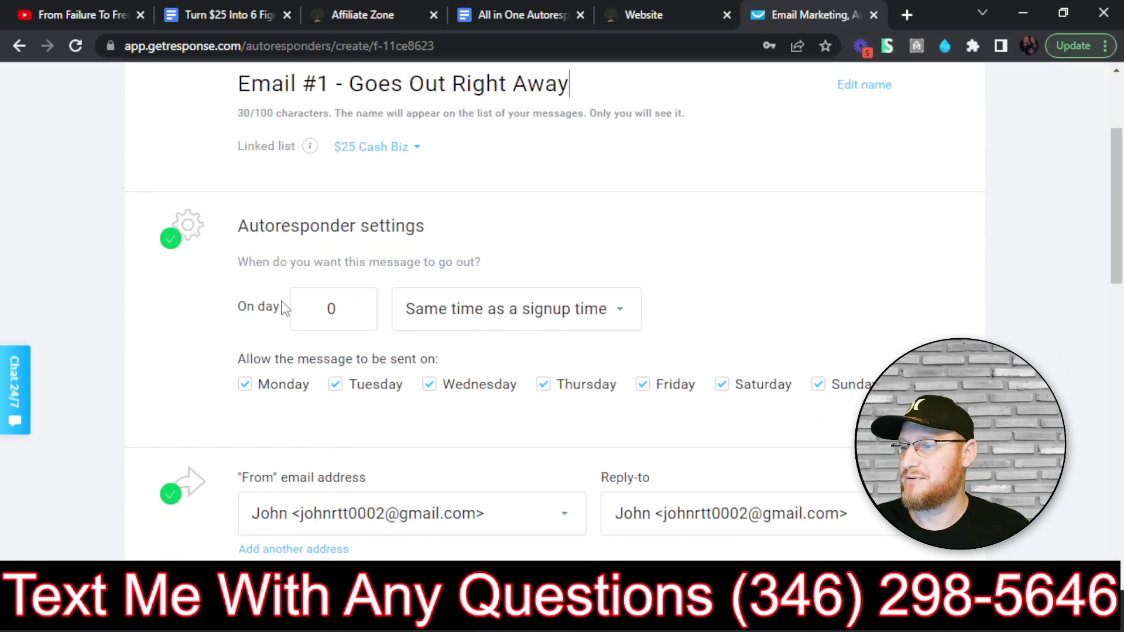
pyautogui.scroll(2, 335, 230)
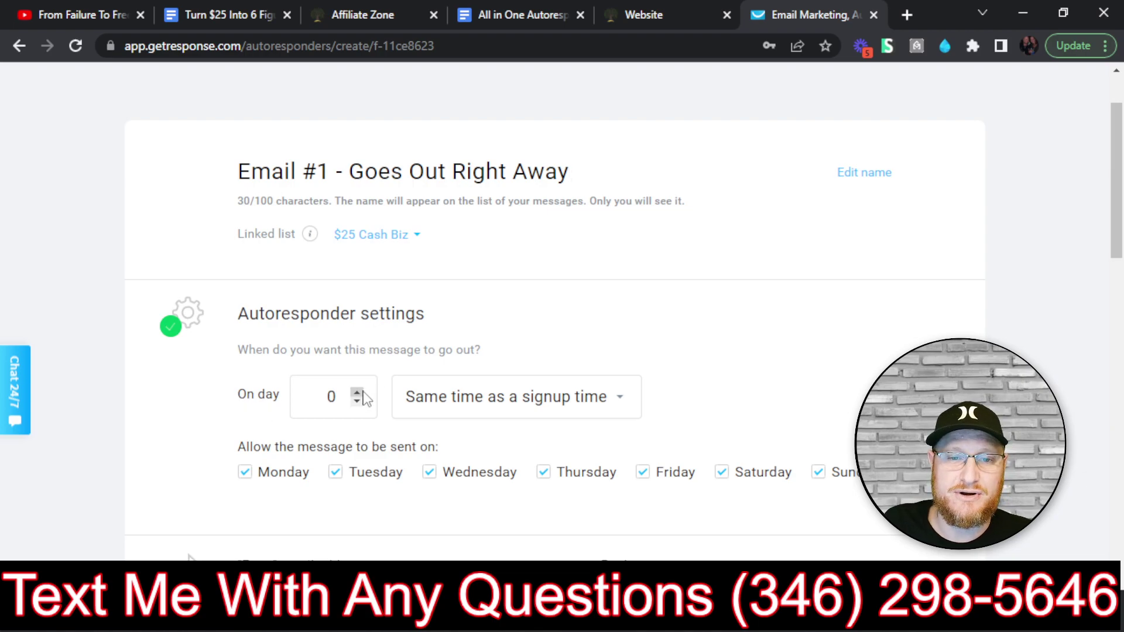
pyautogui.scroll(-3, 679, 370)
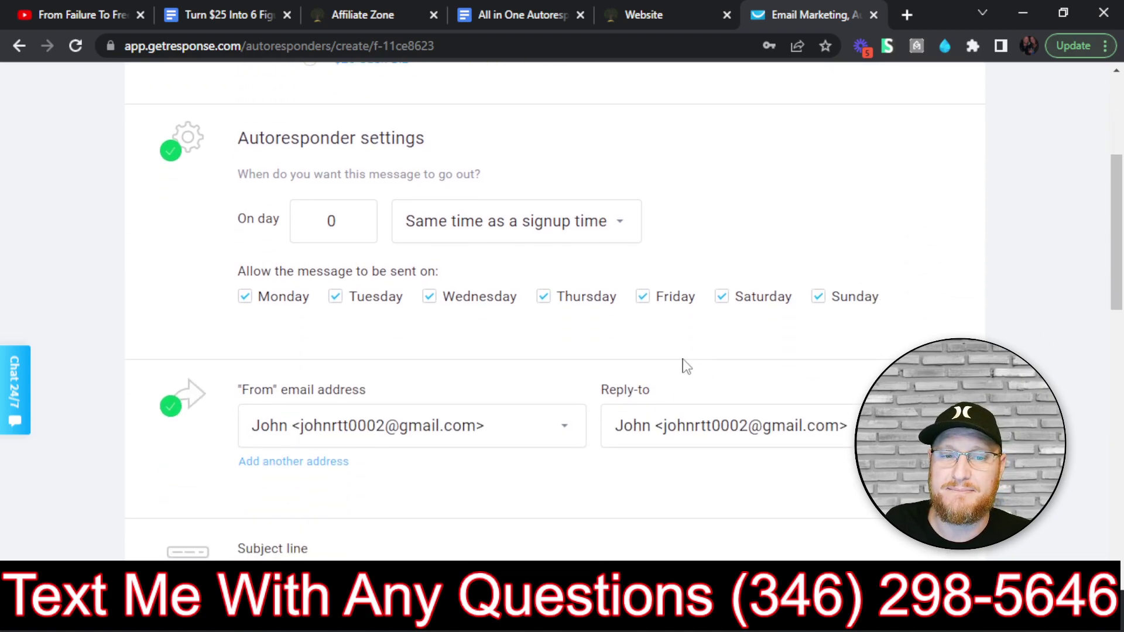
pyautogui.scroll(-3, 761, 445)
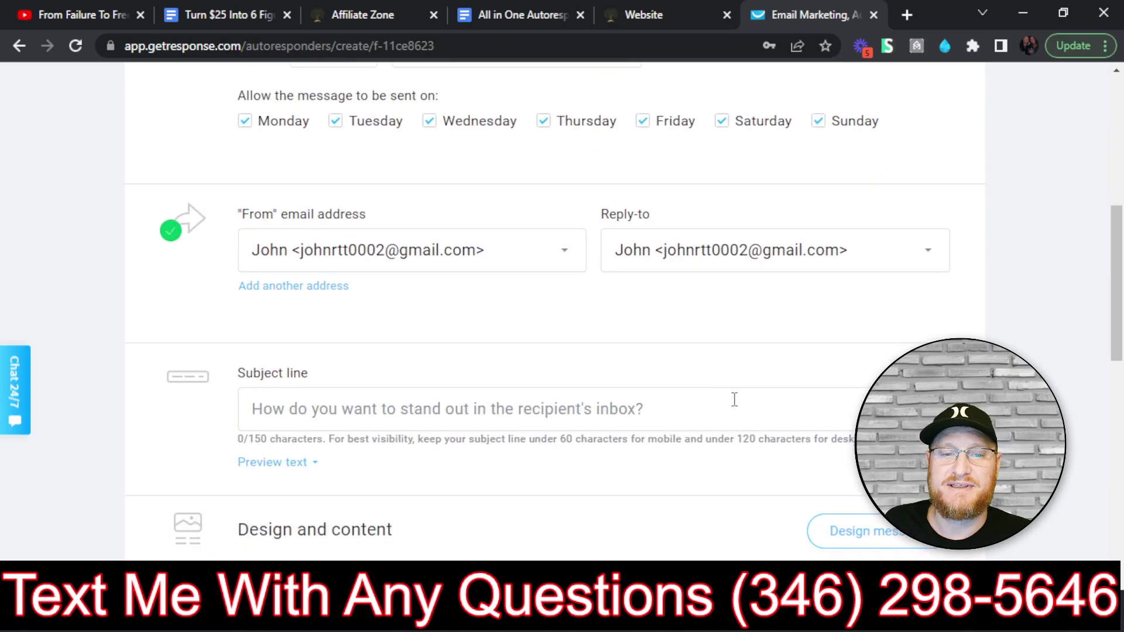
pyautogui.scroll(-1, 647, 346)
pyautogui.scroll(-1, 720, 427)
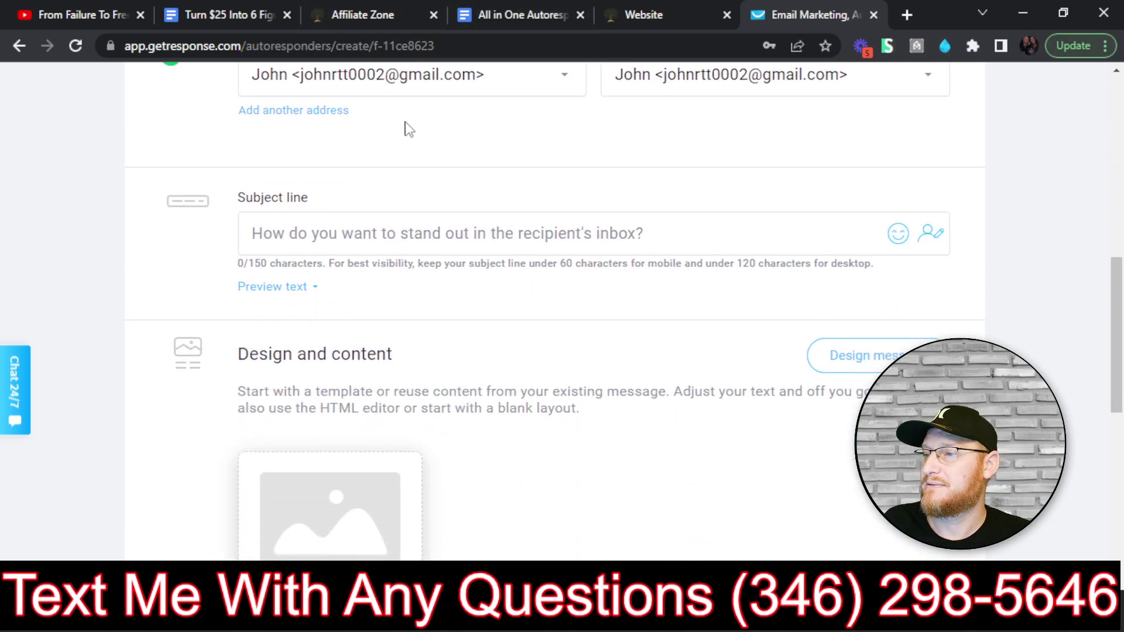
# - Select the Email #1 subject text in the All in One Autoresponder Series document and move the GetResponse tab beside the document's tab
pyautogui.click(536, 9)
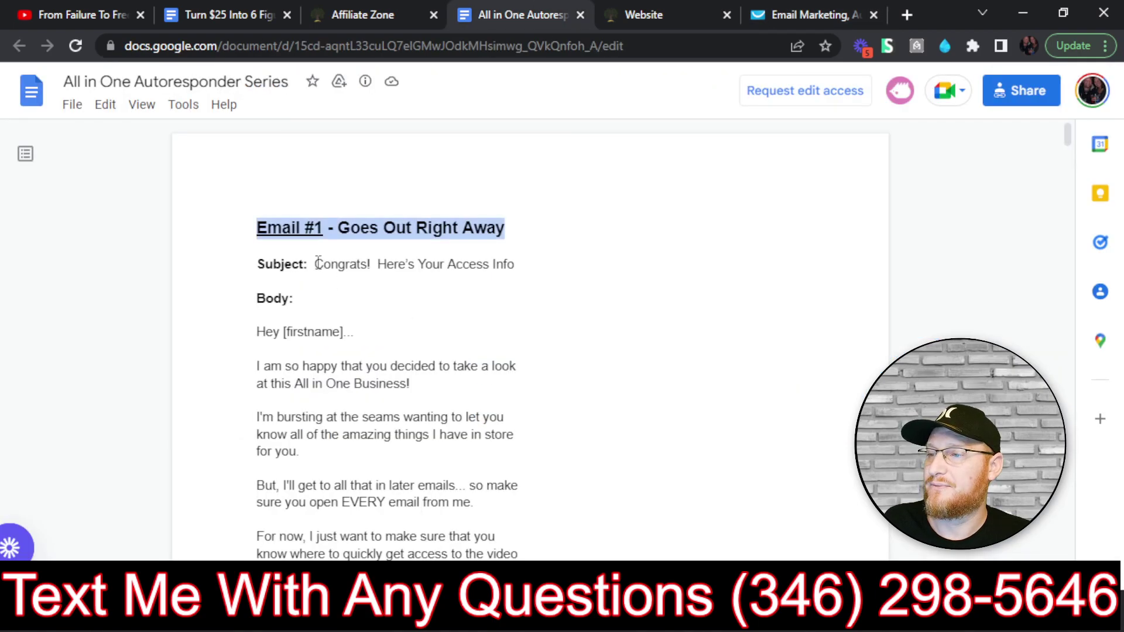
pyautogui.moveTo(316, 264); pyautogui.dragTo(520, 269)
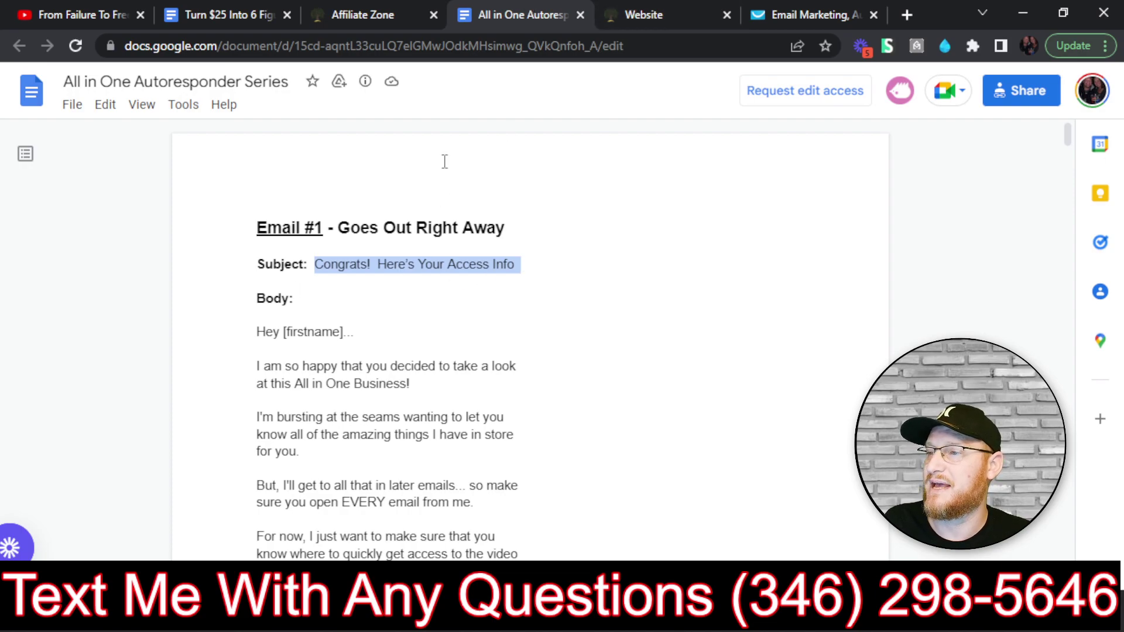
pyautogui.click(384, 13)
pyautogui.click(512, 12)
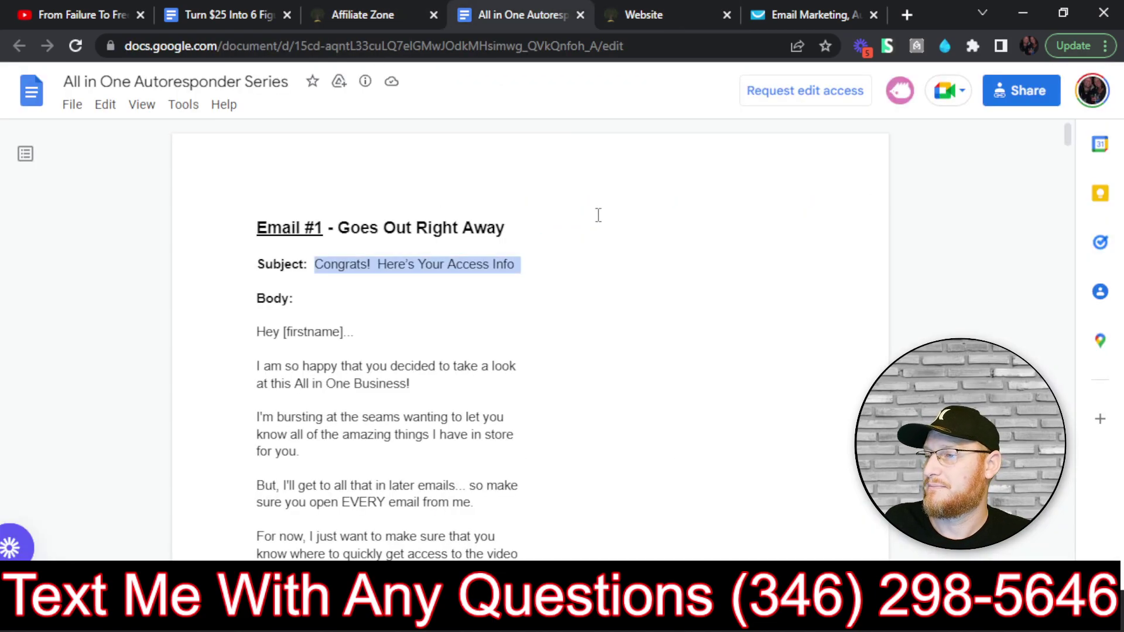
pyautogui.moveTo(772, 7); pyautogui.dragTo(631, 5)
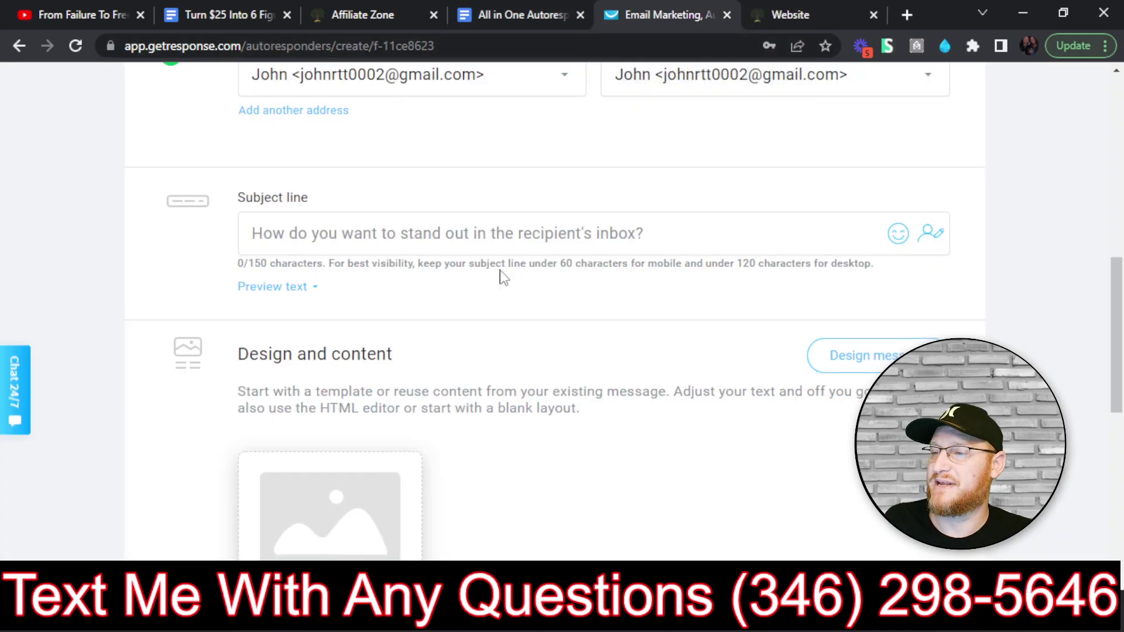
pyautogui.click(524, 14)
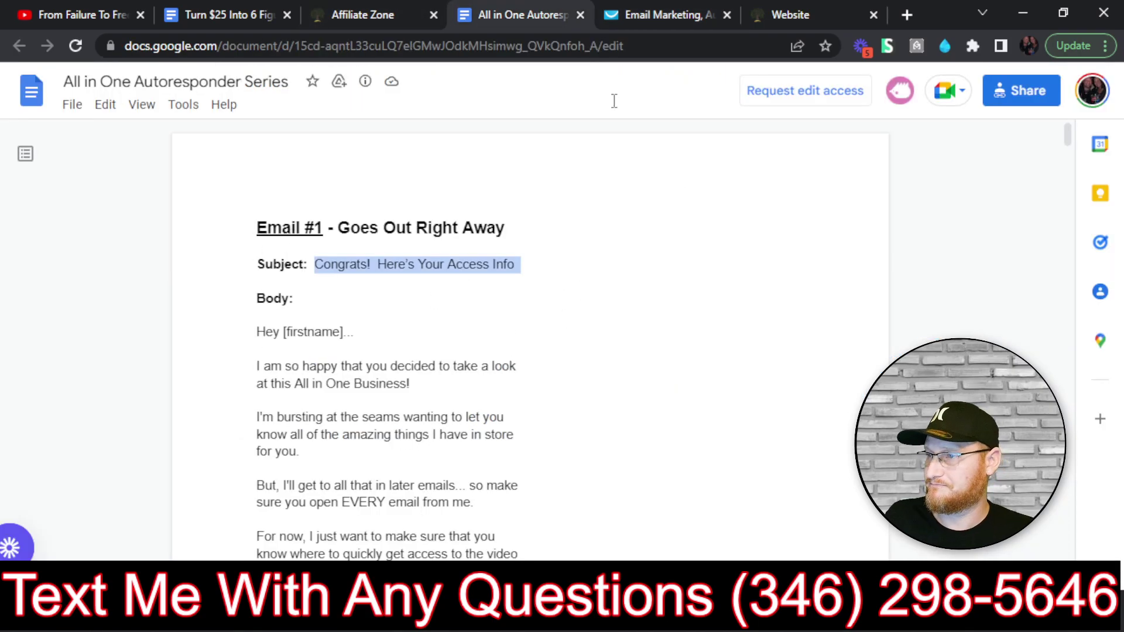
pyautogui.click(700, 16)
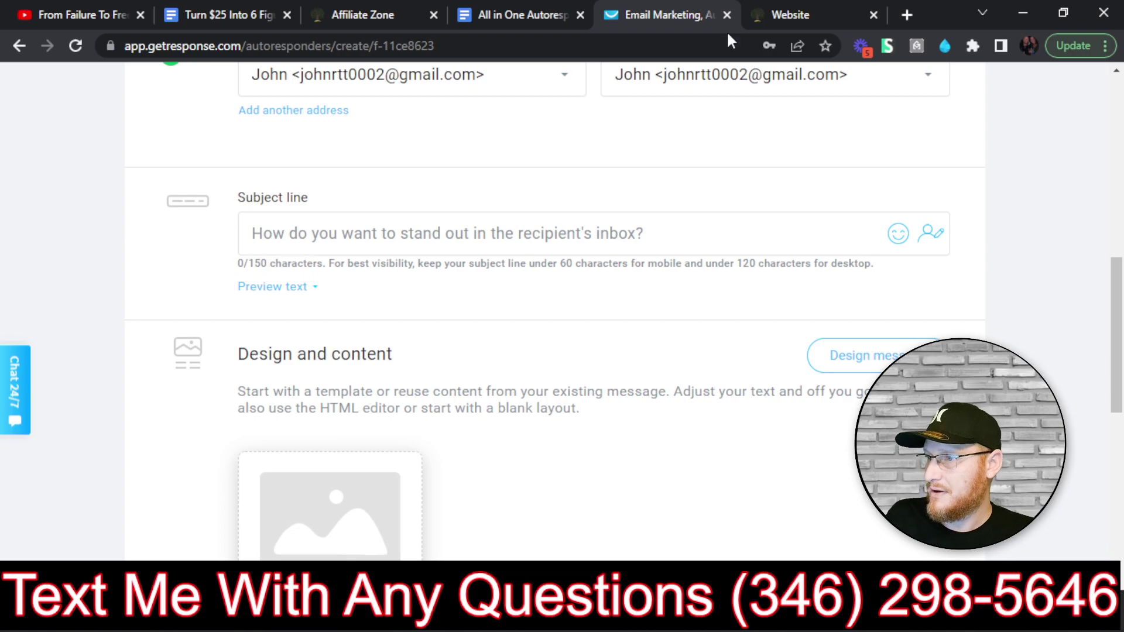
pyautogui.rightClick(439, 236)
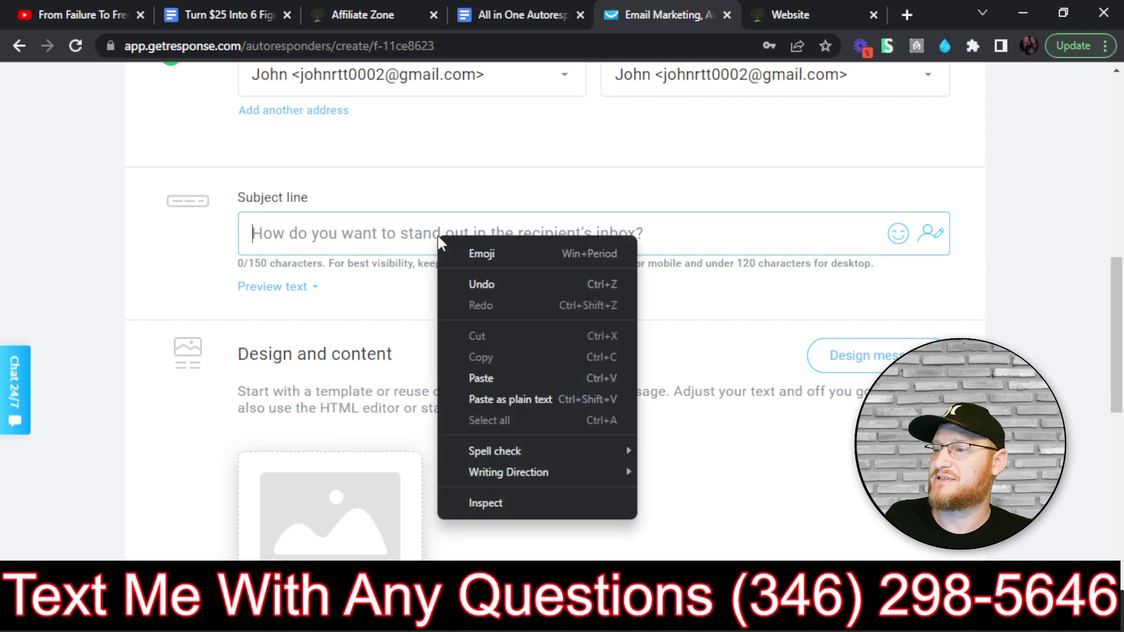
pyautogui.click(494, 377)
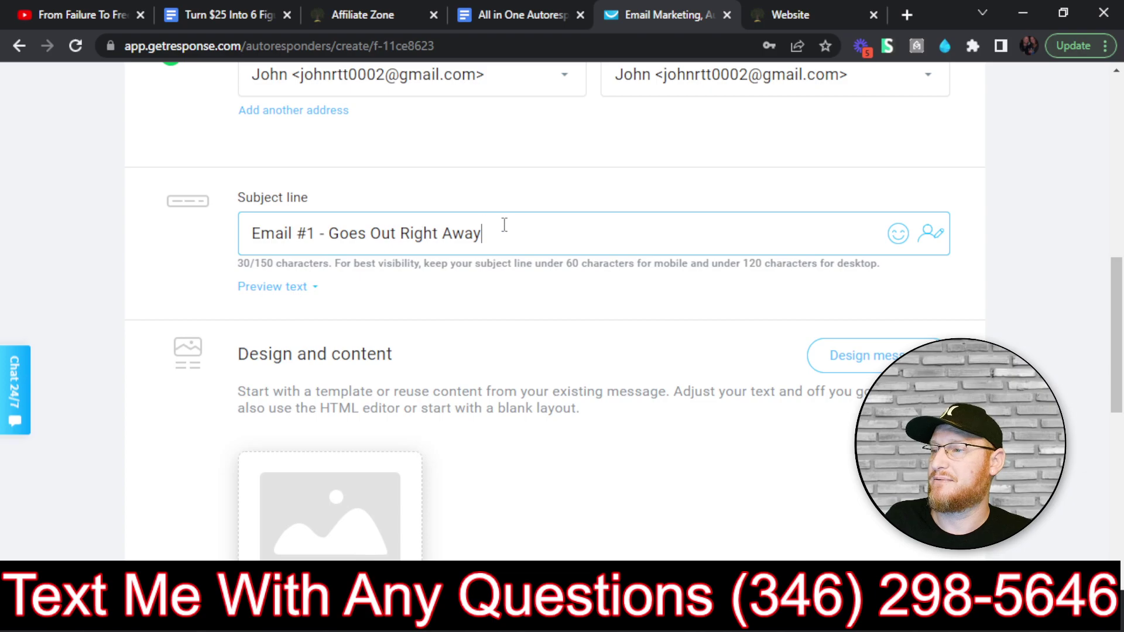
pyautogui.moveTo(504, 225); pyautogui.dragTo(122, 220)
pyautogui.press('BackSpace')
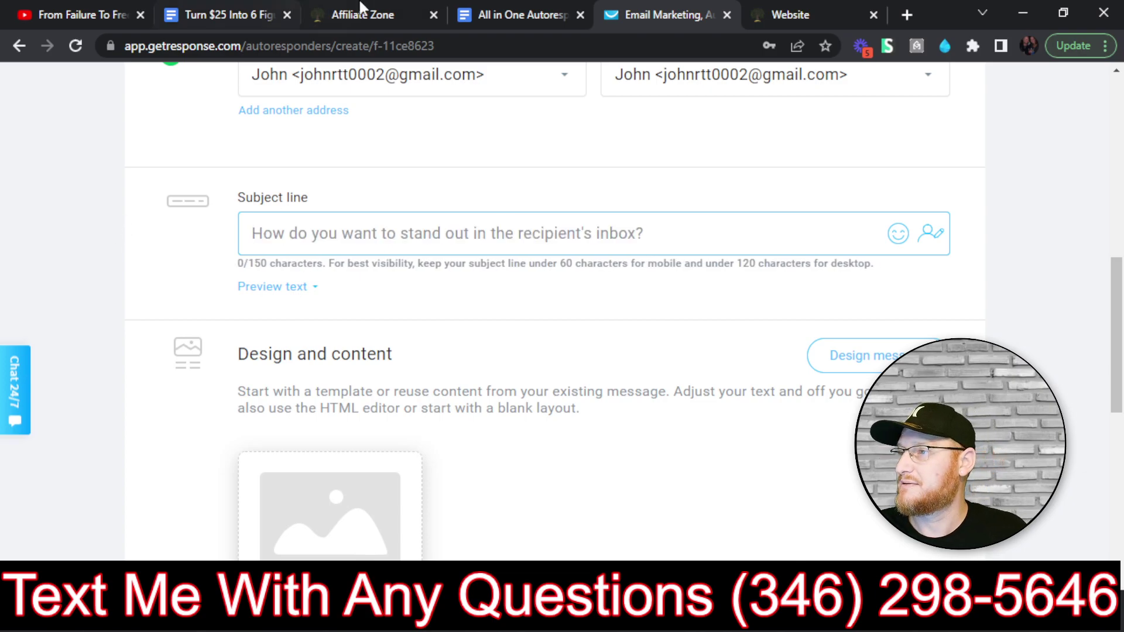
# - Copy the Email #1 subject "Congrats! Here's Your Access Info" from the autoresponder document into the GetResponse subject line
pyautogui.click(566, 11)
pyautogui.rightClick(397, 264)
pyautogui.click(455, 280)
pyautogui.click(683, 12)
pyautogui.rightClick(322, 232)
pyautogui.click(401, 371)
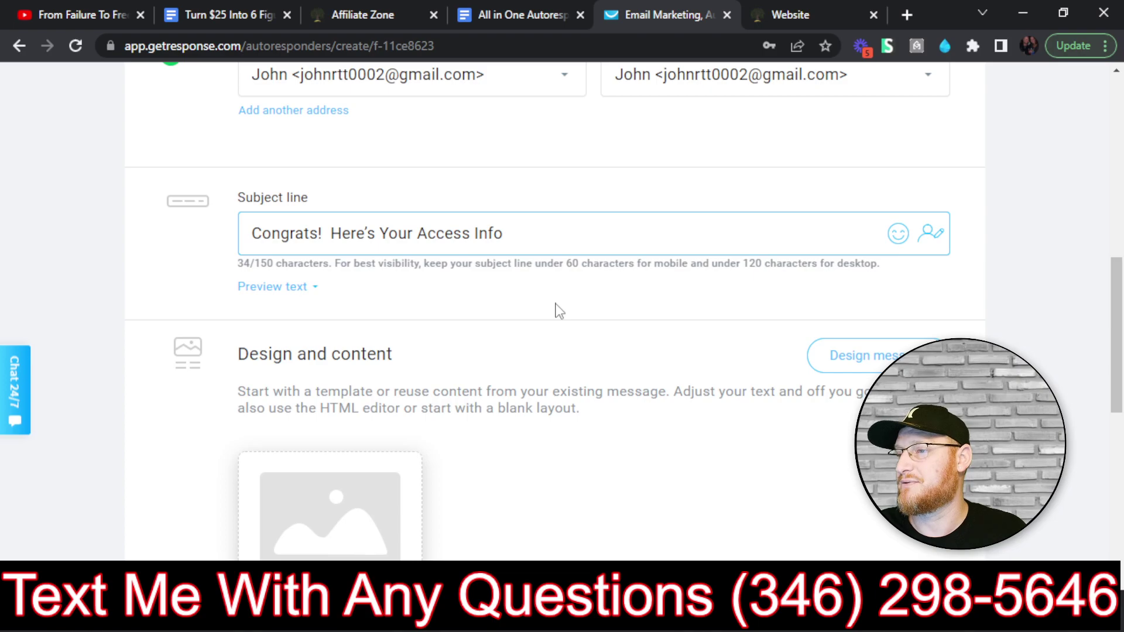
# - Open the message design options from the autoresponder's Design and content section
pyautogui.scroll(-4, 586, 328)
pyautogui.scroll(1, 729, 253)
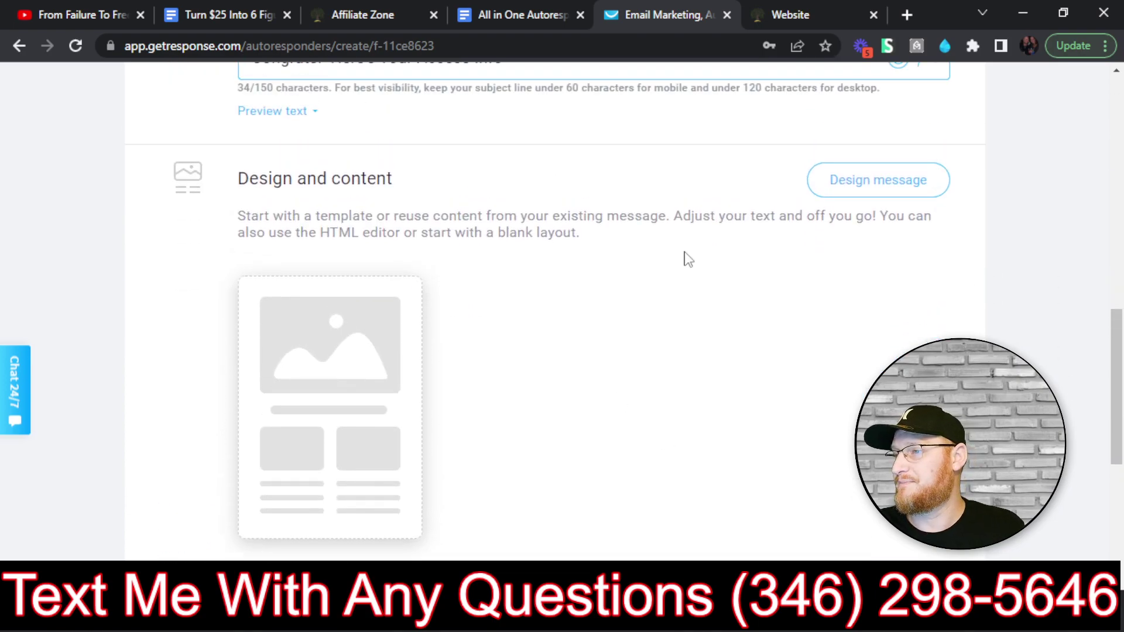
pyautogui.scroll(-5, 404, 241)
pyautogui.scroll(5, 404, 231)
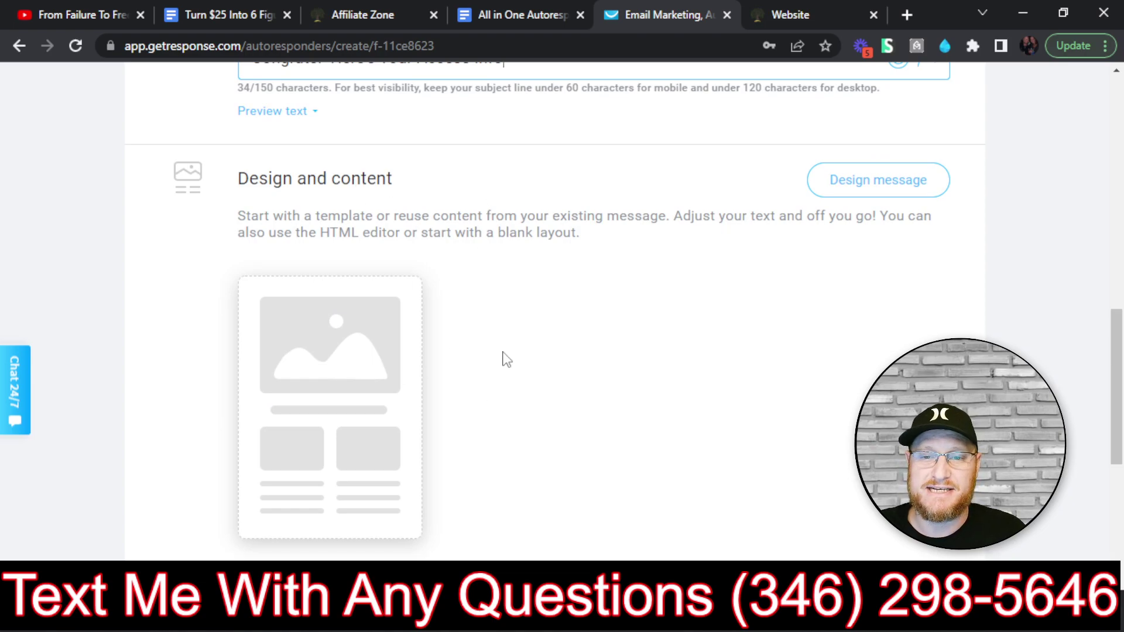
pyautogui.scroll(-2, 410, 339)
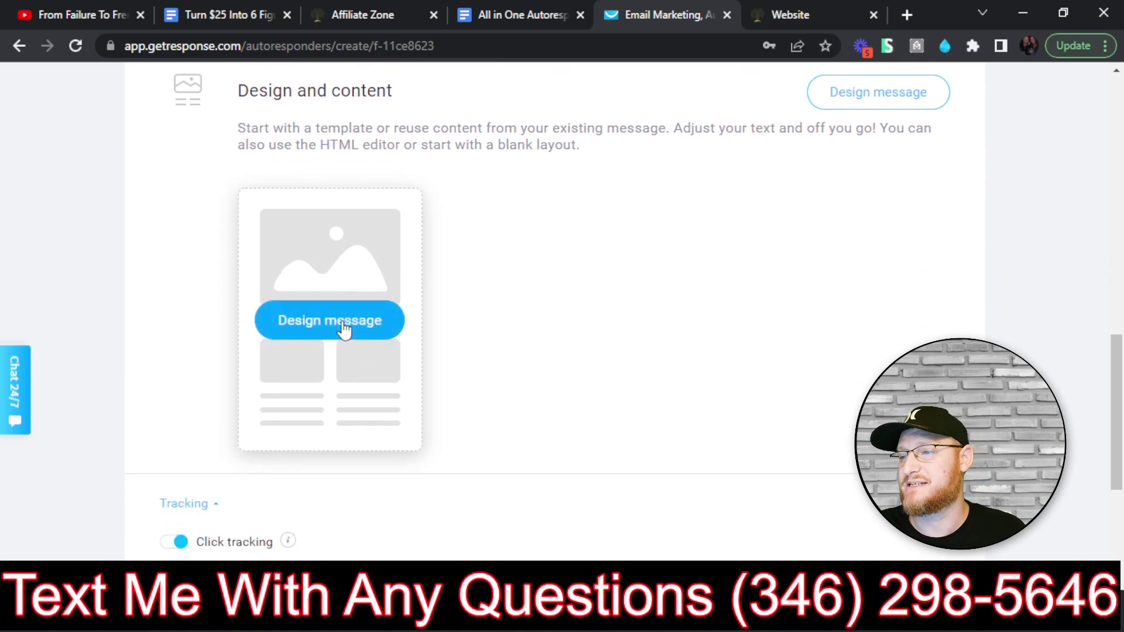
pyautogui.click(344, 330)
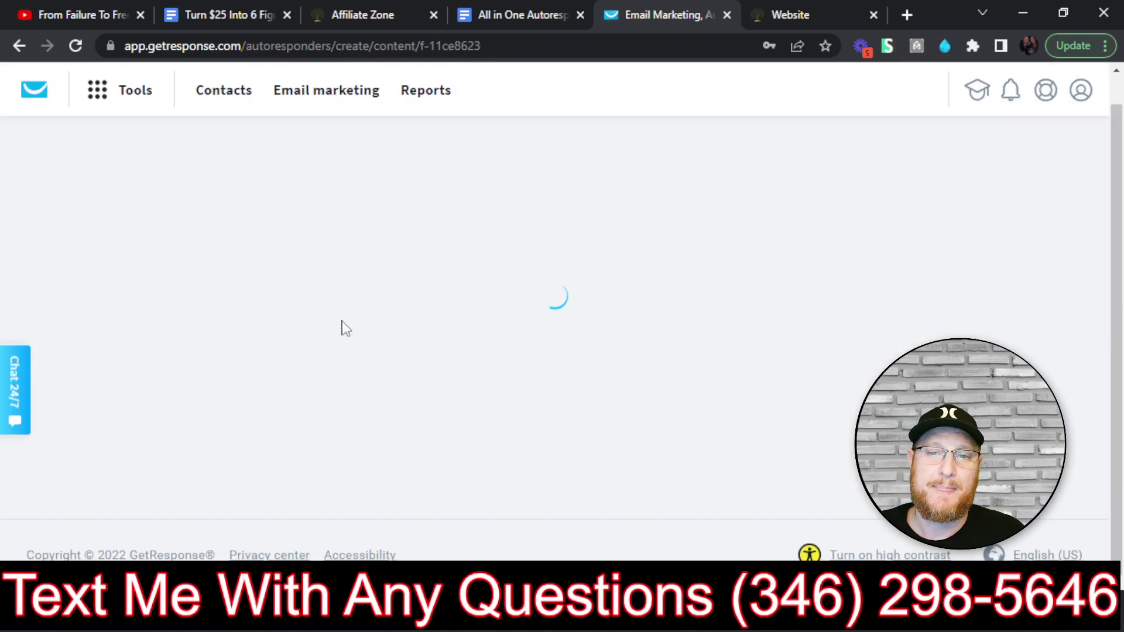
# - Browse the template categories and start the message from the "Blank template" layout among the blank templates
pyautogui.moveTo(402, 306)
pyautogui.scroll(10, 622, 297)
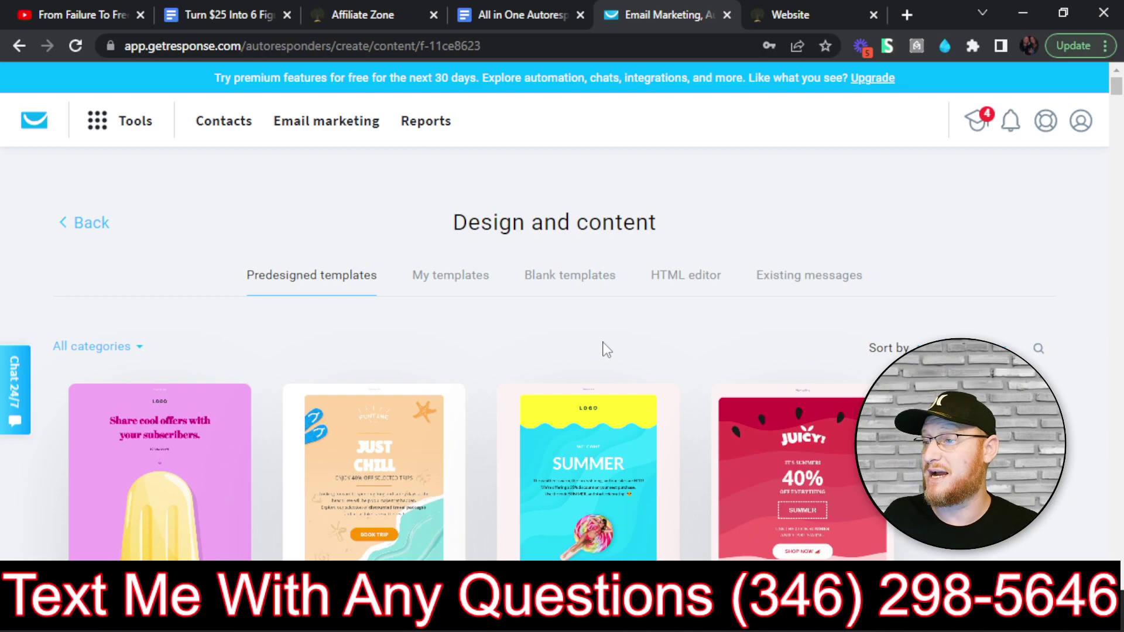
pyautogui.click(455, 280)
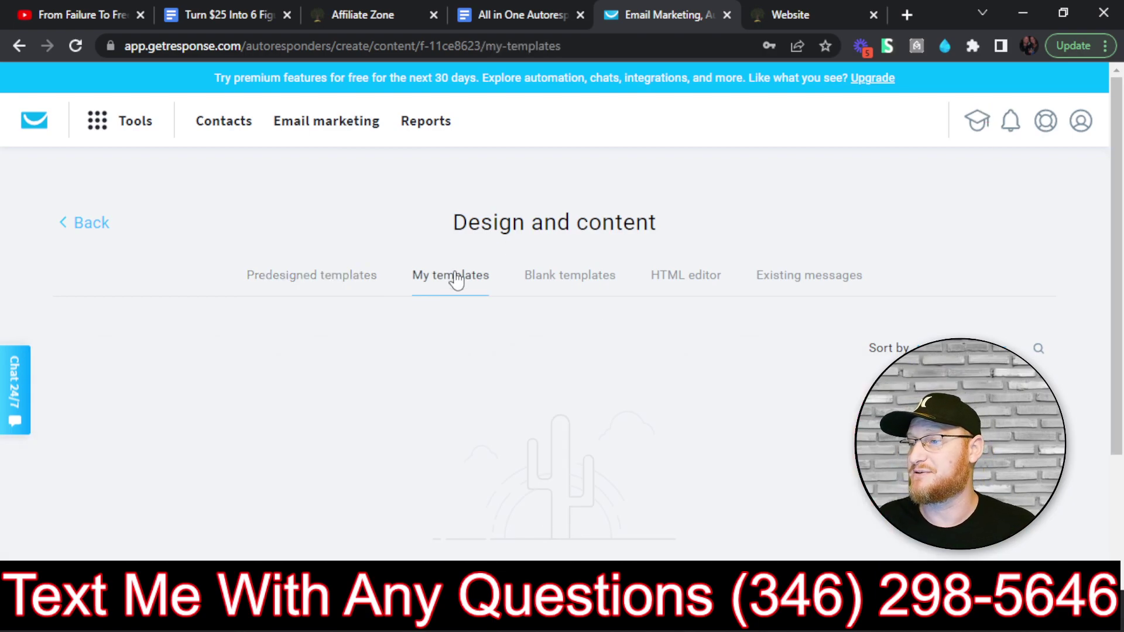
pyautogui.click(565, 273)
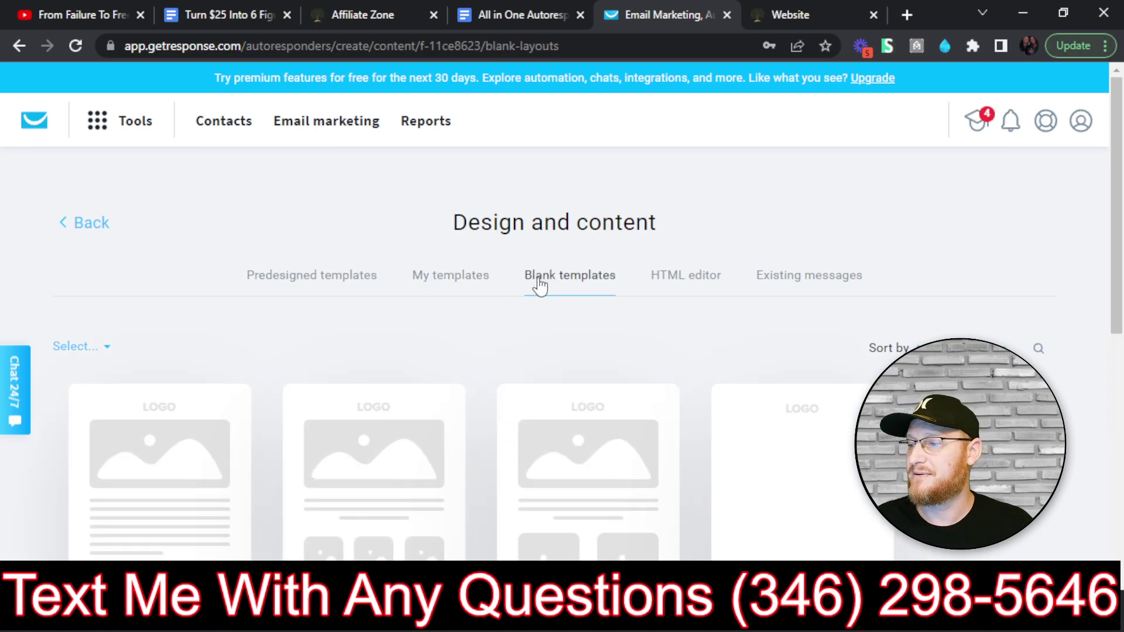
pyautogui.scroll(-5, 913, 253)
pyautogui.moveTo(798, 266)
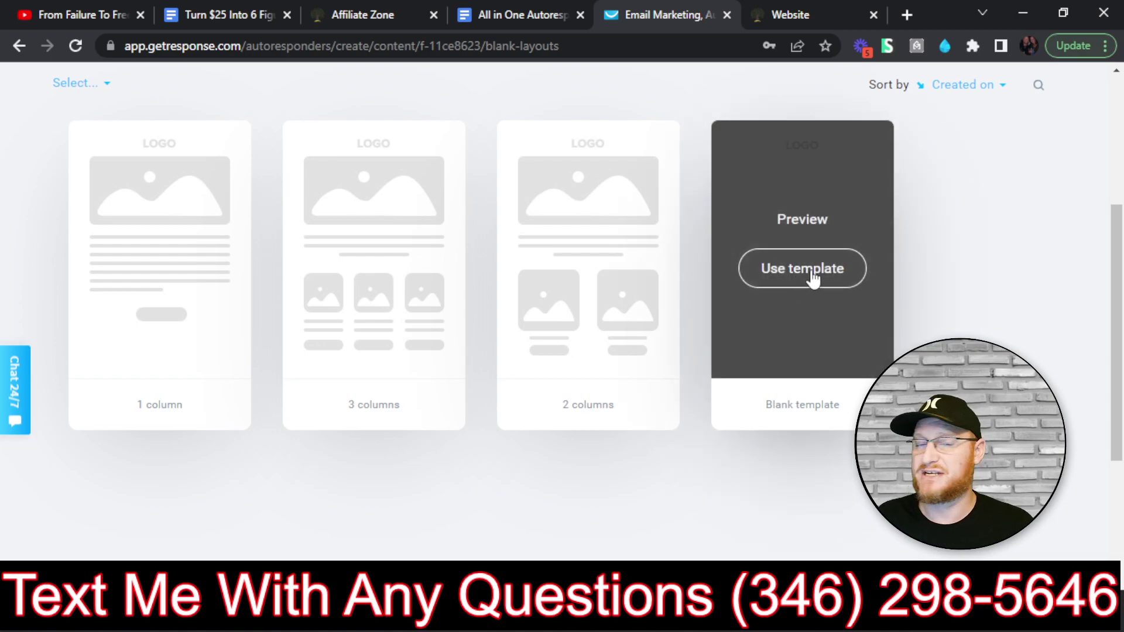
pyautogui.click(812, 271)
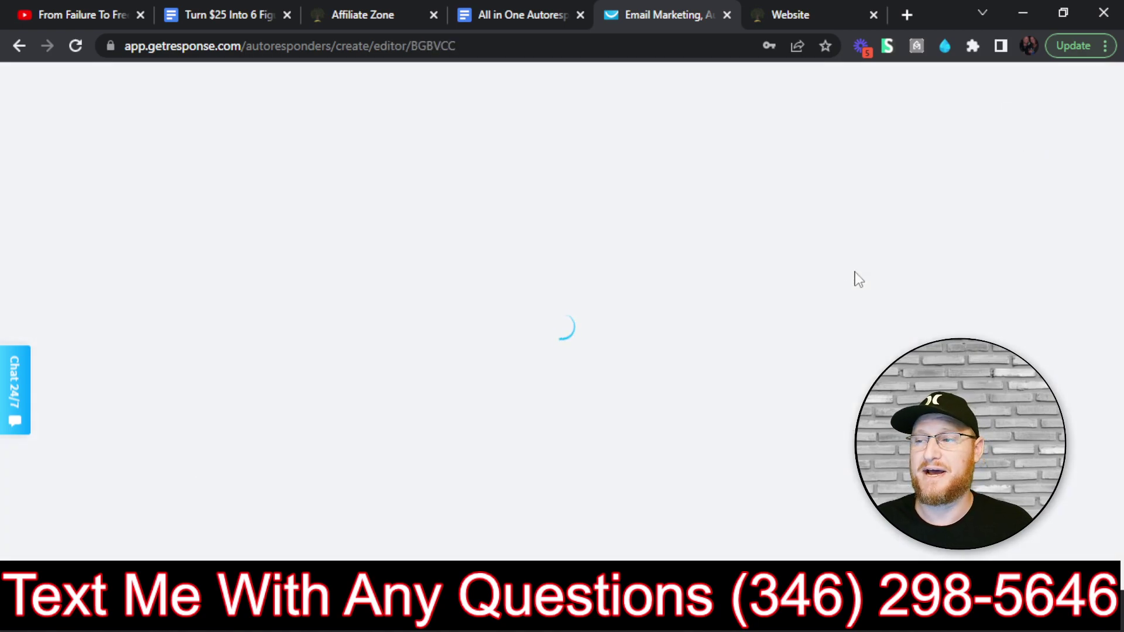
# - Add a Text block to the empty section of the message layout
pyautogui.scroll(-1, 449, 332)
pyautogui.scroll(2, 442, 327)
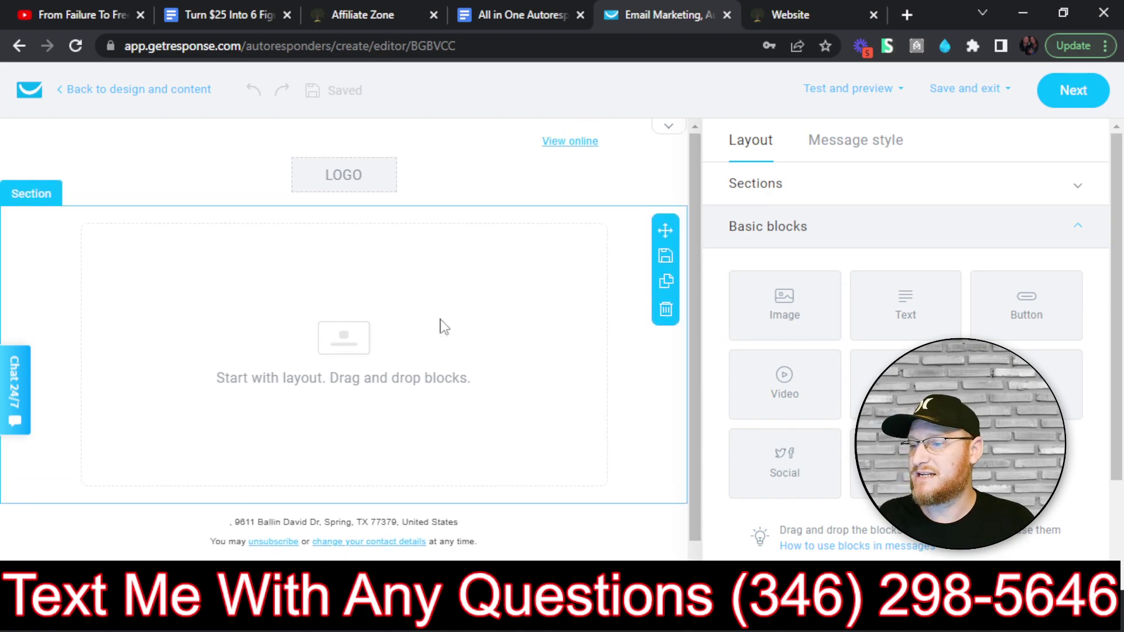
pyautogui.scroll(-2, 353, 319)
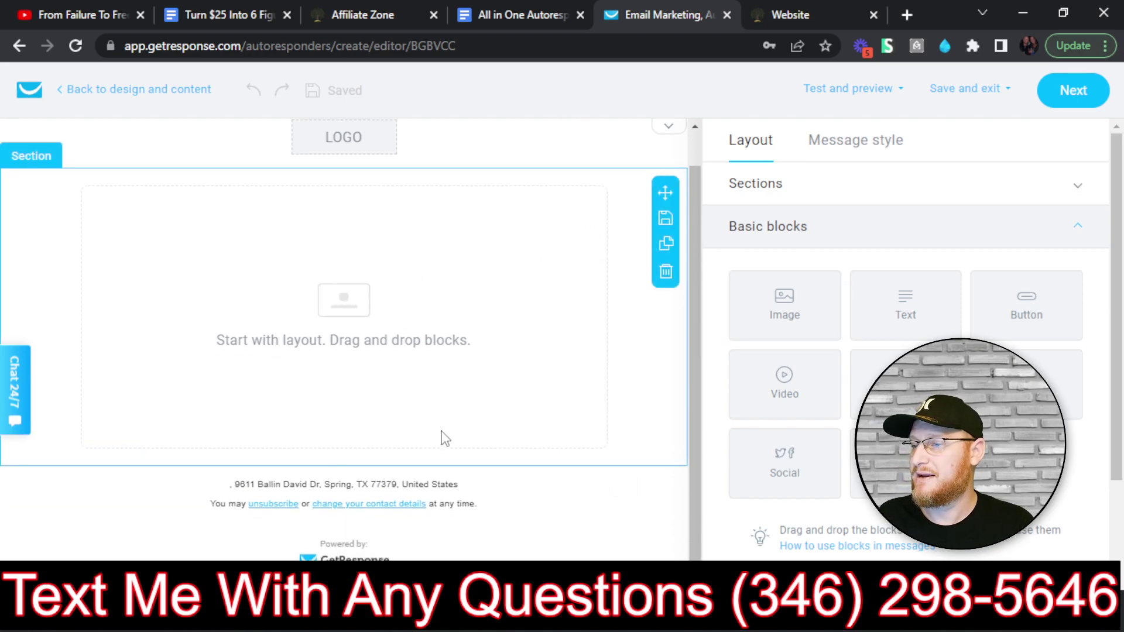
pyautogui.scroll(1, 468, 422)
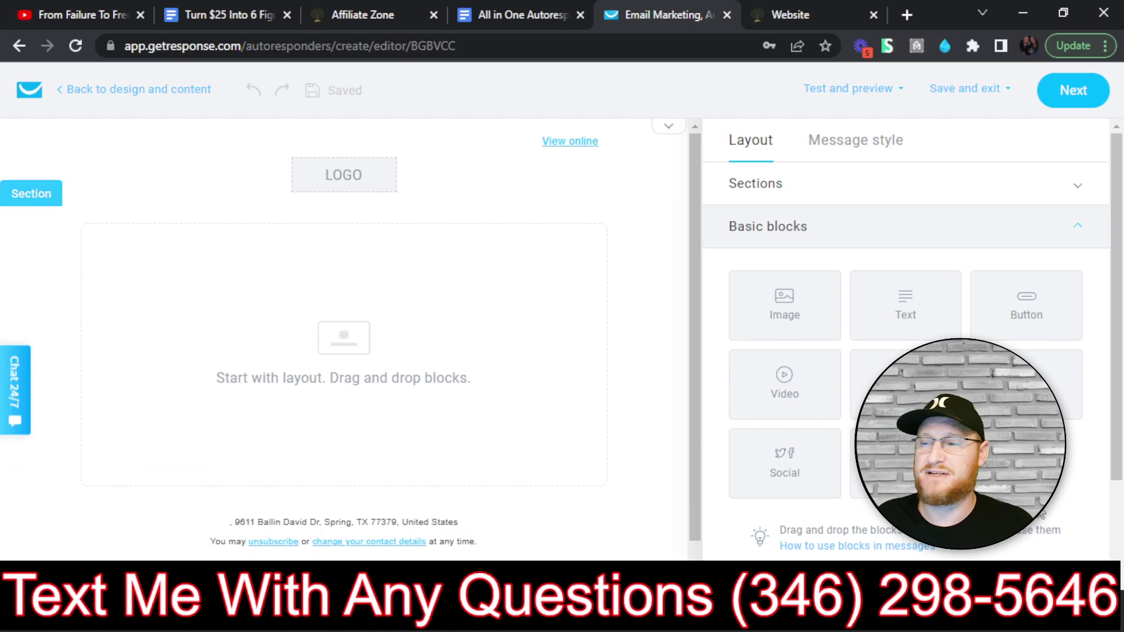
pyautogui.moveTo(908, 311); pyautogui.dragTo(360, 370)
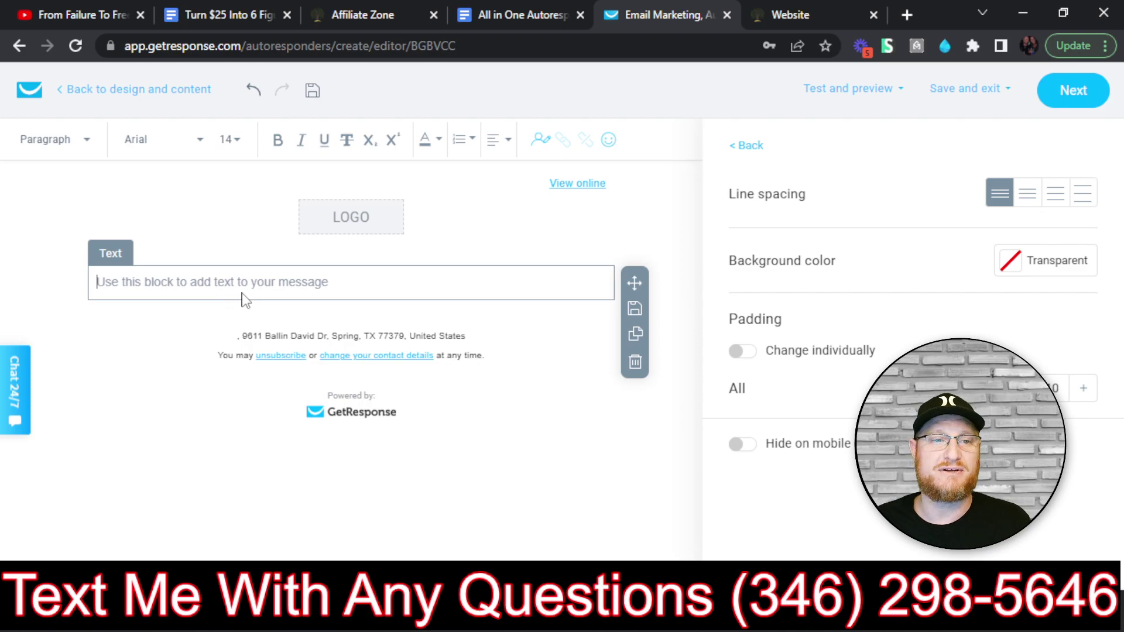
# - Copy the Email #1 body in the autoresponder document, from "Hey [firstname]..." through "The more personal, the better."
pyautogui.click(518, 18)
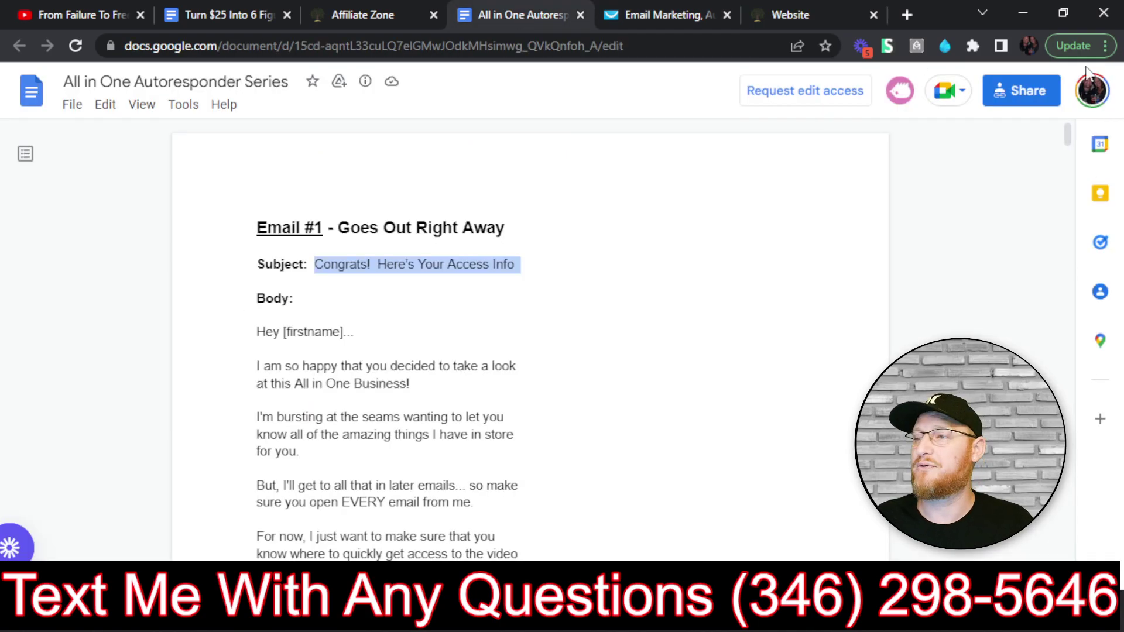
pyautogui.scroll(-4, 585, 304)
pyautogui.scroll(3, 416, 317)
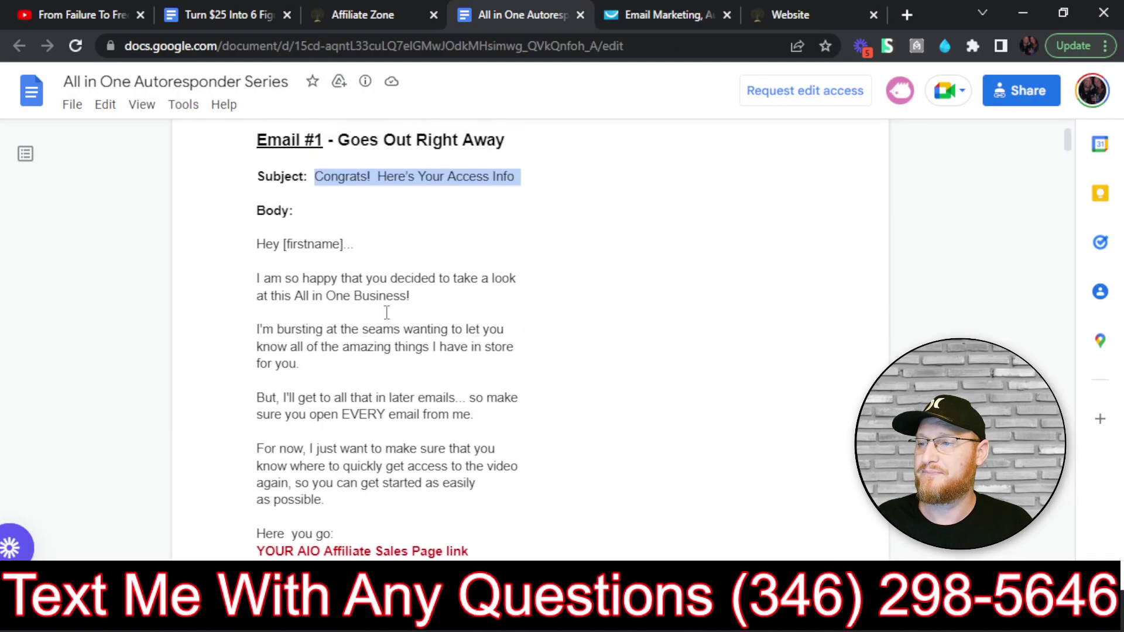
pyautogui.moveTo(256, 241); pyautogui.dragTo(494, 291)
pyautogui.scroll(4, 495, 291)
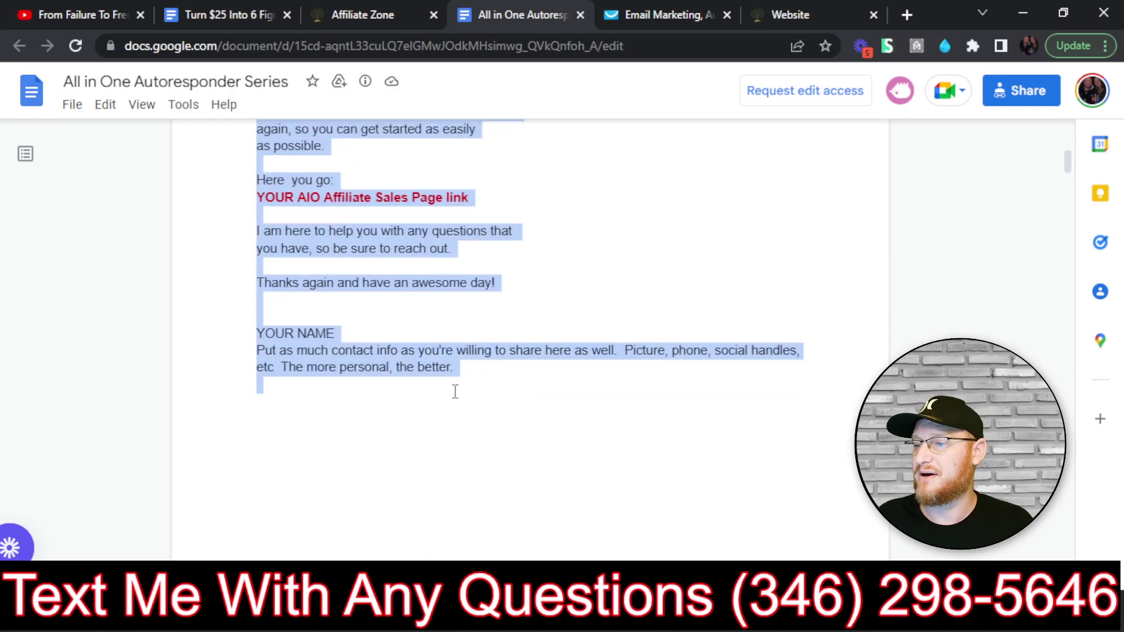
pyautogui.scroll(-5, 454, 392)
pyautogui.scroll(3, 431, 254)
pyautogui.moveTo(416, 362); pyautogui.dragTo(455, 269)
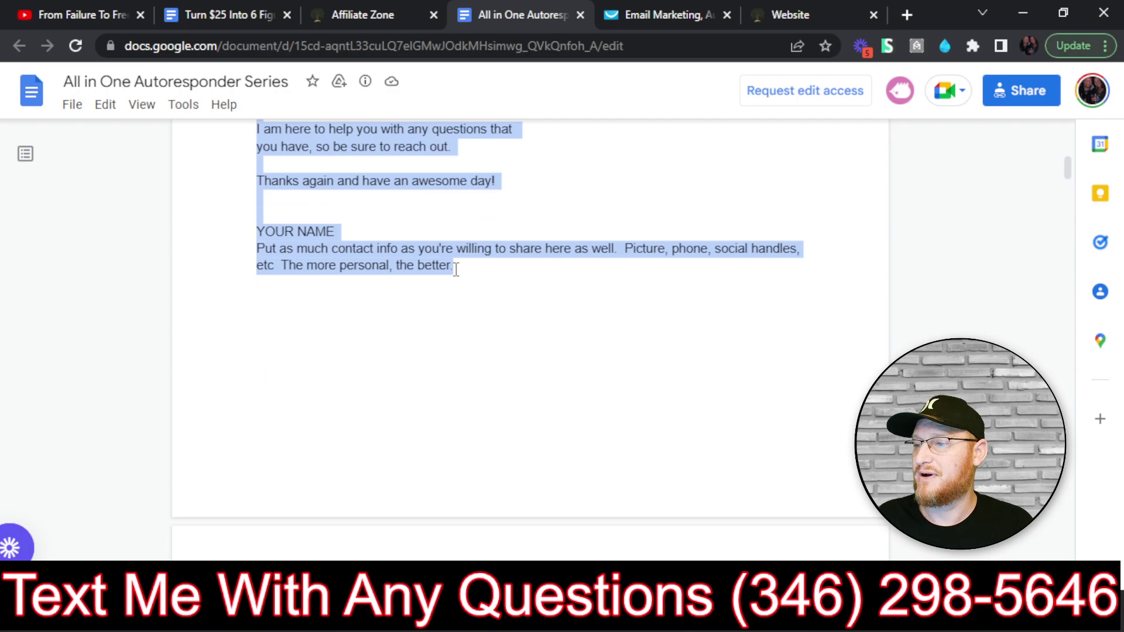
pyautogui.rightClick(438, 261)
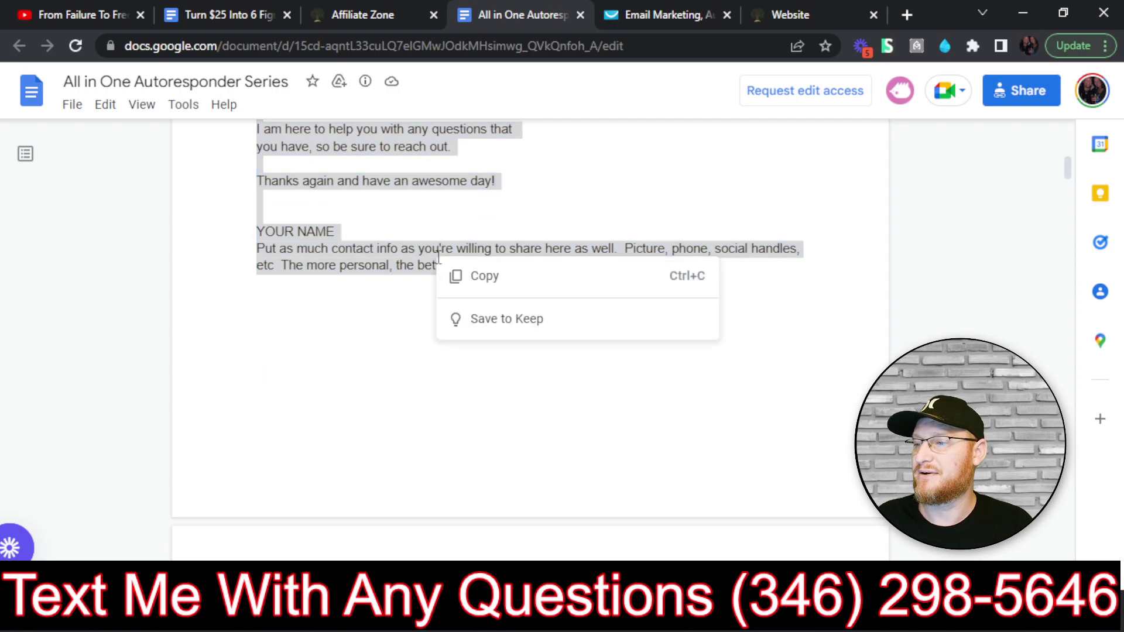
pyautogui.click(486, 275)
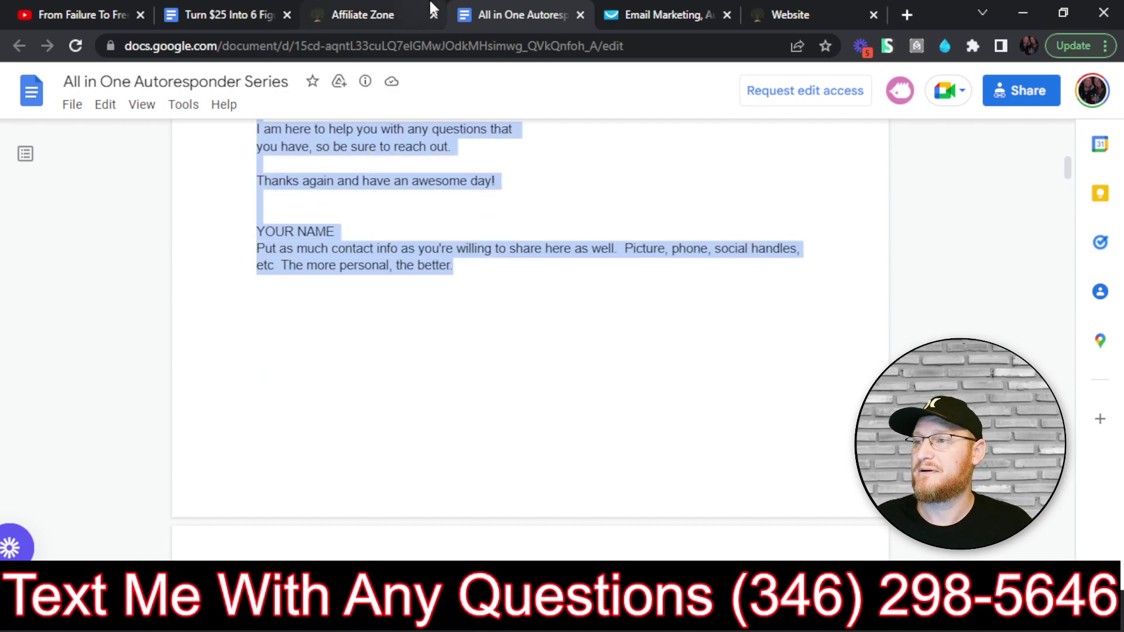
# - Paste the copied email body into the message's empty text block in GetResponse
pyautogui.click(640, 9)
pyautogui.rightClick(241, 289)
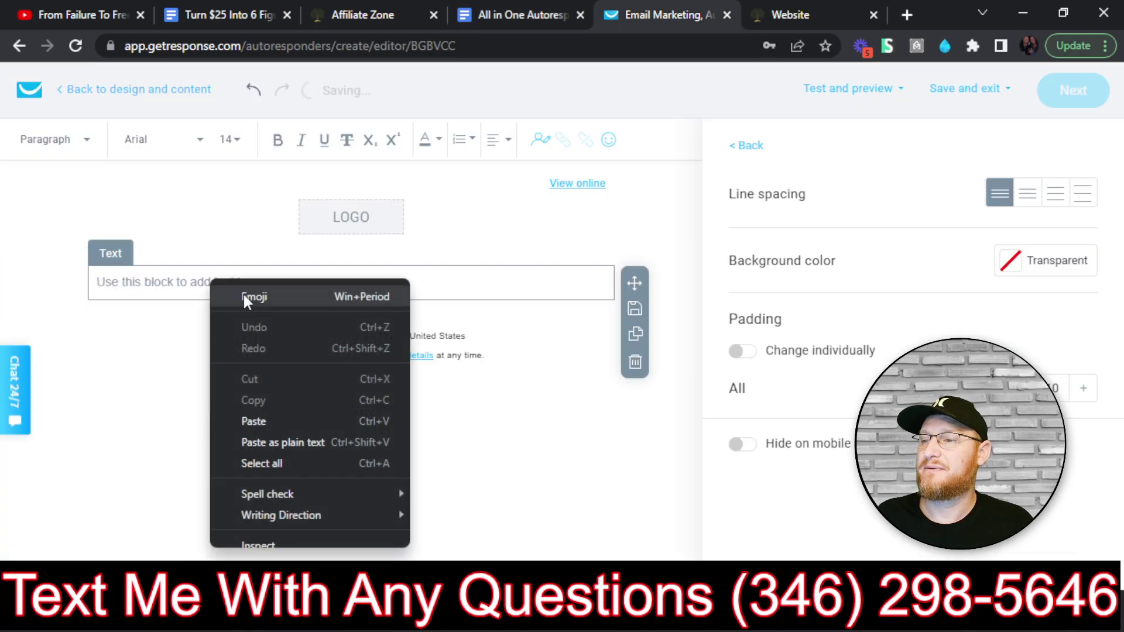
pyautogui.click(275, 419)
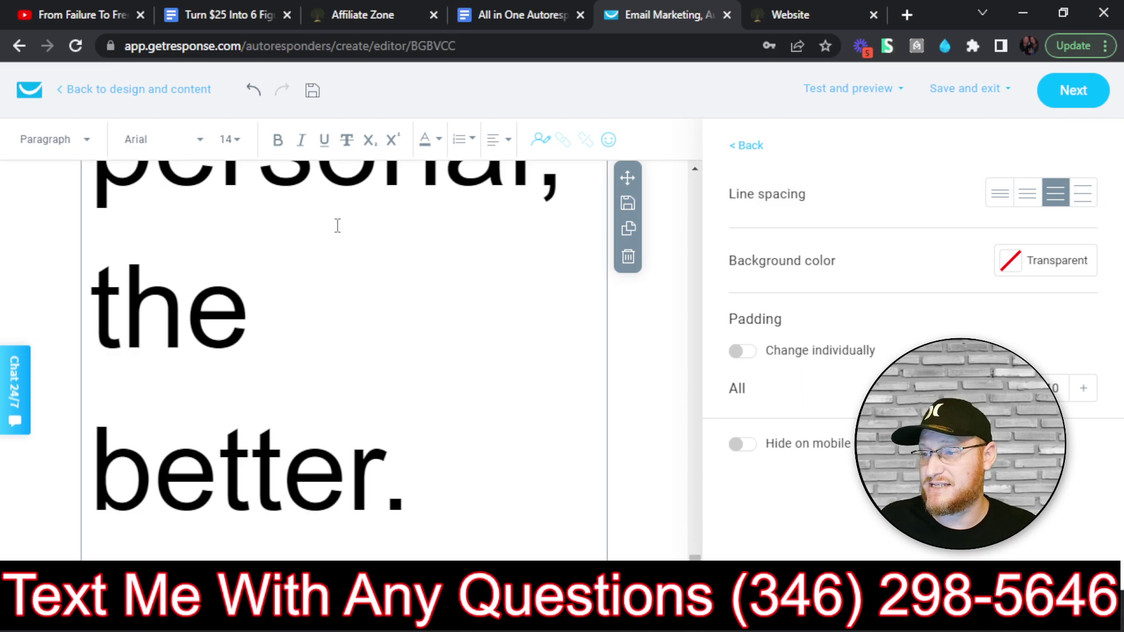
# - Set the font size of all text in the message's text block to 16
pyautogui.rightClick(355, 281)
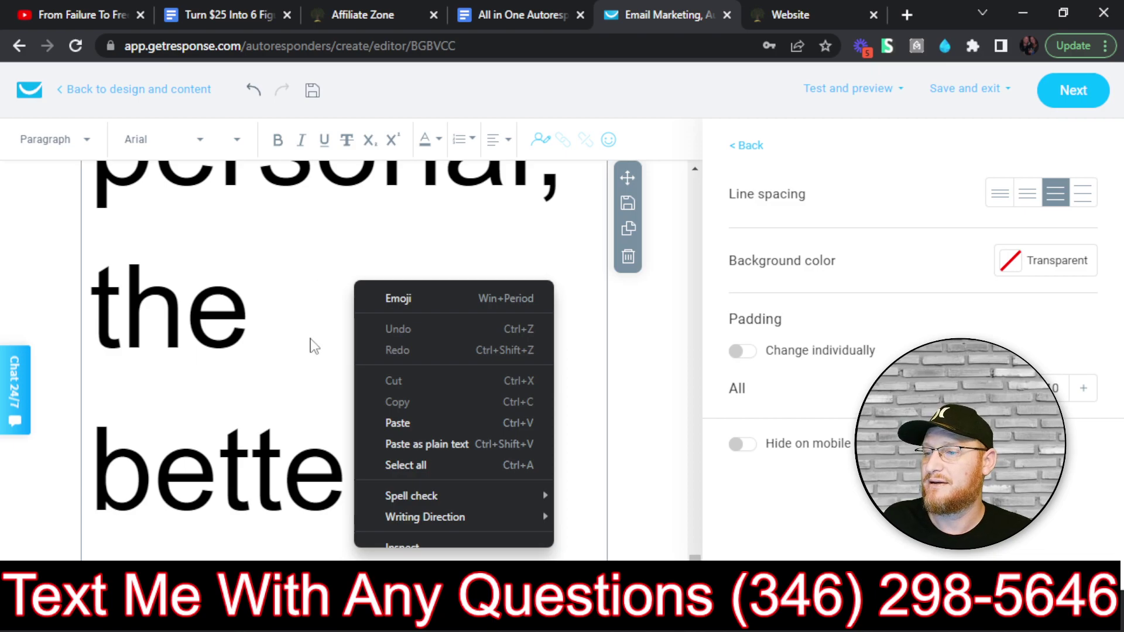
pyautogui.click(432, 466)
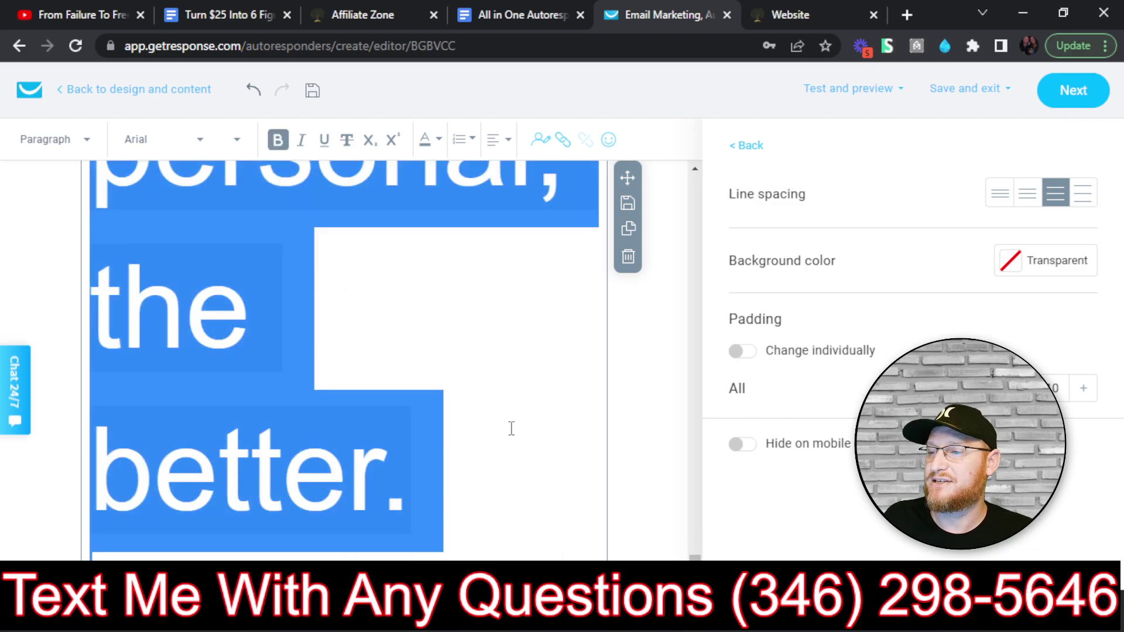
pyautogui.click(237, 143)
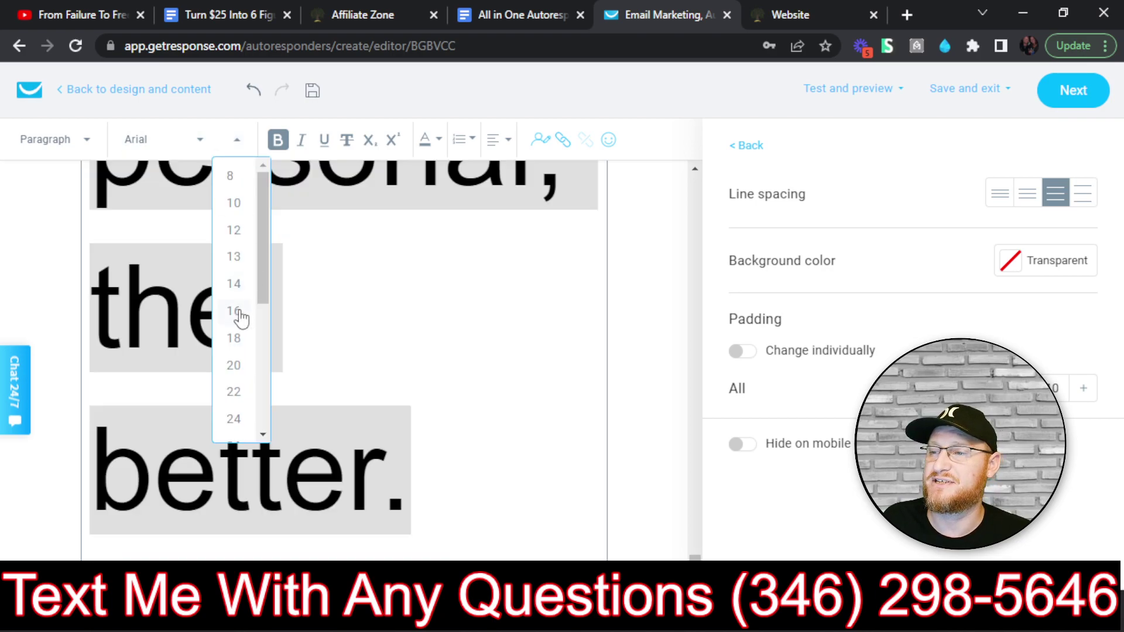
pyautogui.click(234, 287)
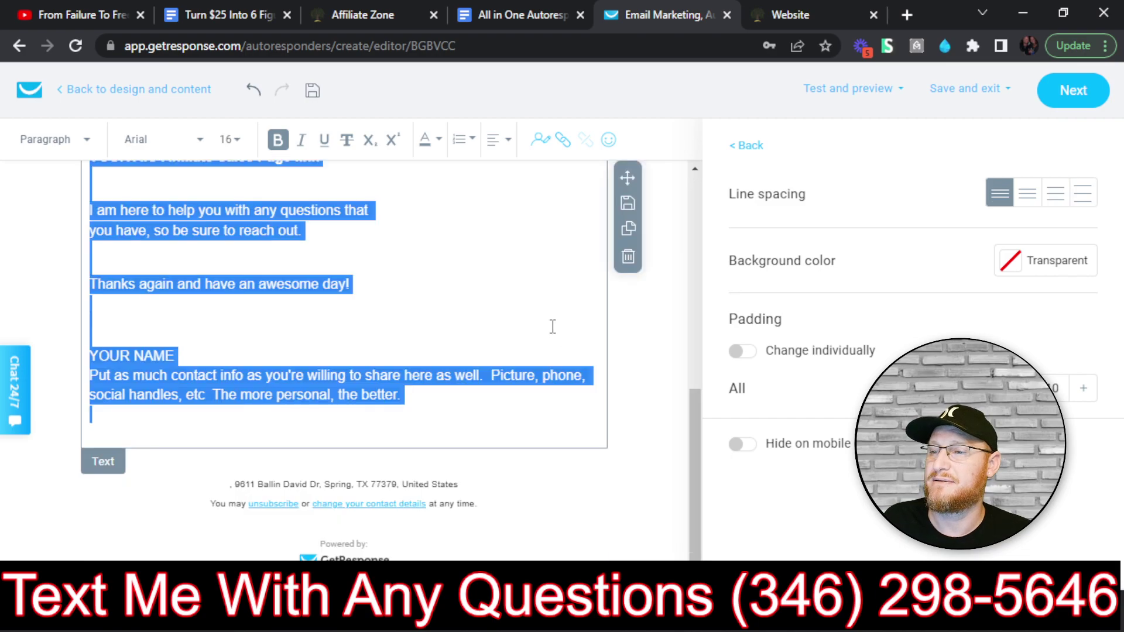
# - Delete the "[firstname]" placeholder from the greeting line of the message's text block
pyautogui.click(508, 308)
pyautogui.scroll(8, 503, 313)
pyautogui.scroll(-3, 469, 334)
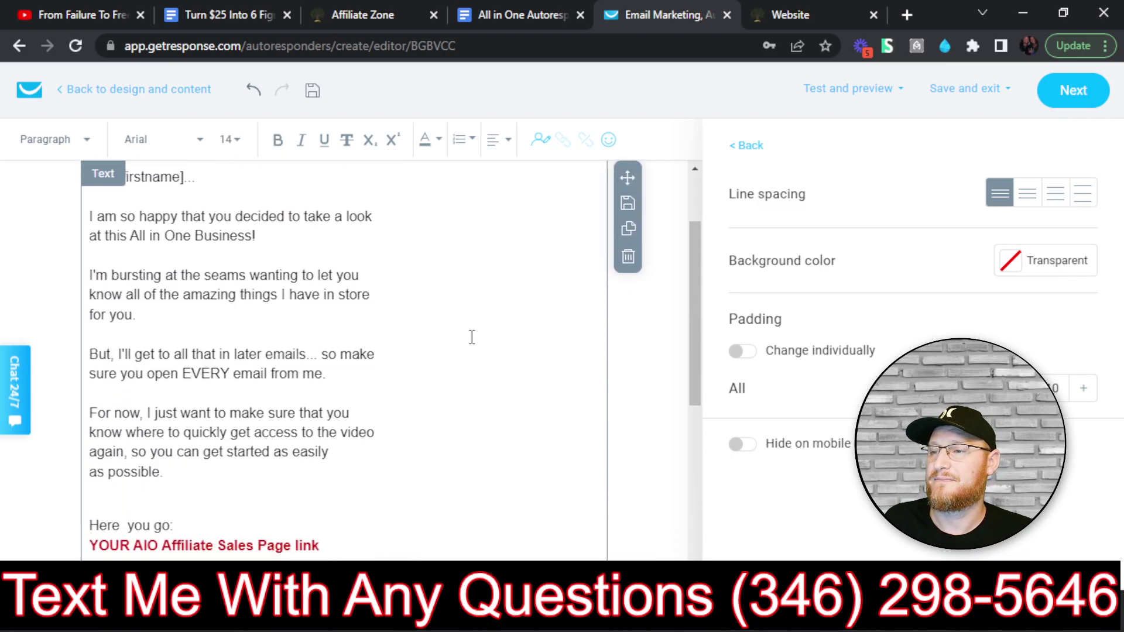
pyautogui.scroll(2, 480, 338)
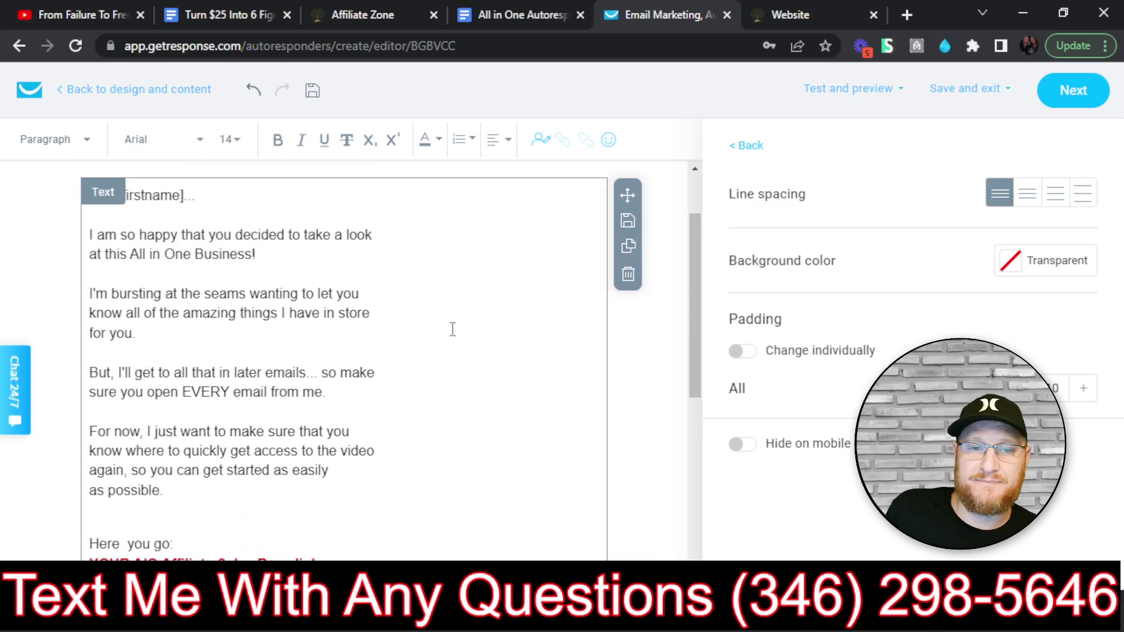
pyautogui.scroll(2, 440, 313)
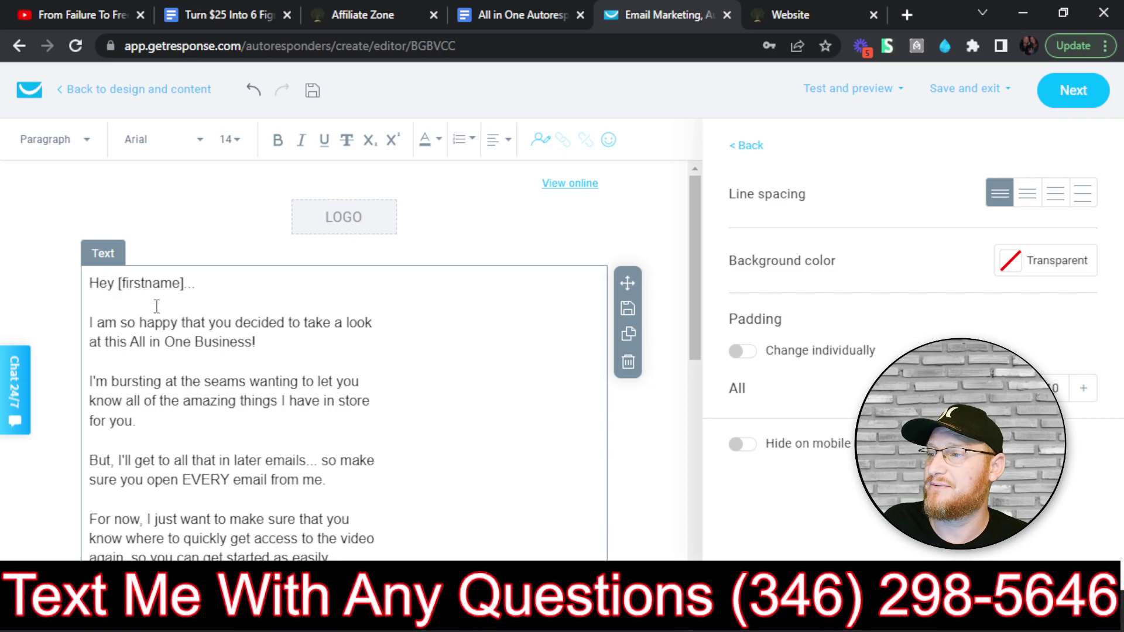
pyautogui.moveTo(119, 283); pyautogui.dragTo(186, 290)
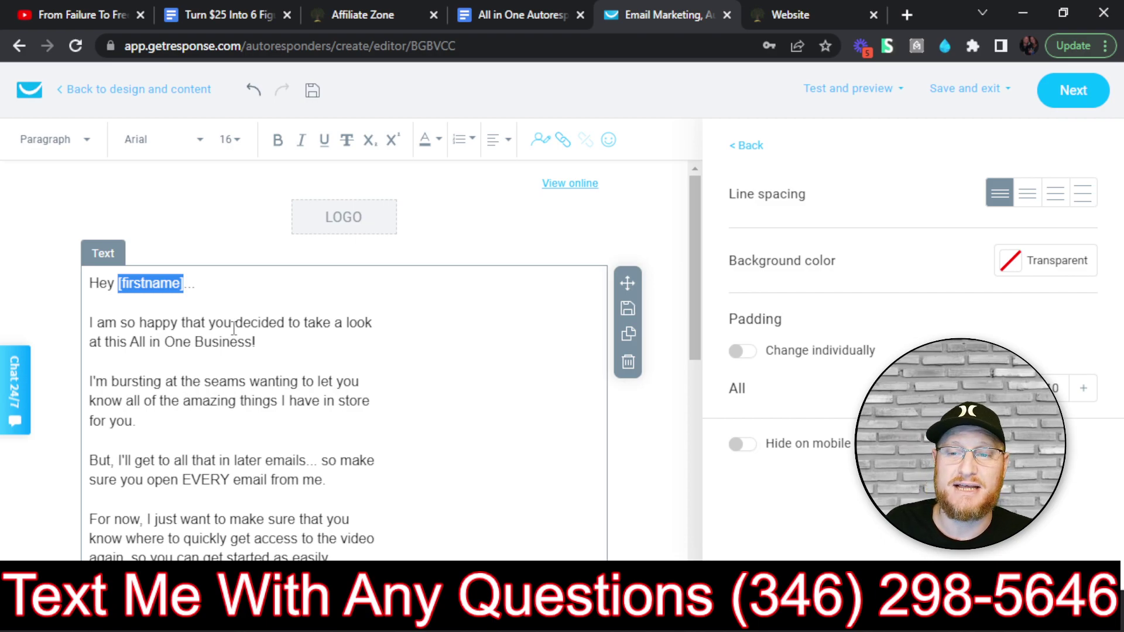
pyautogui.press('BackSpace')
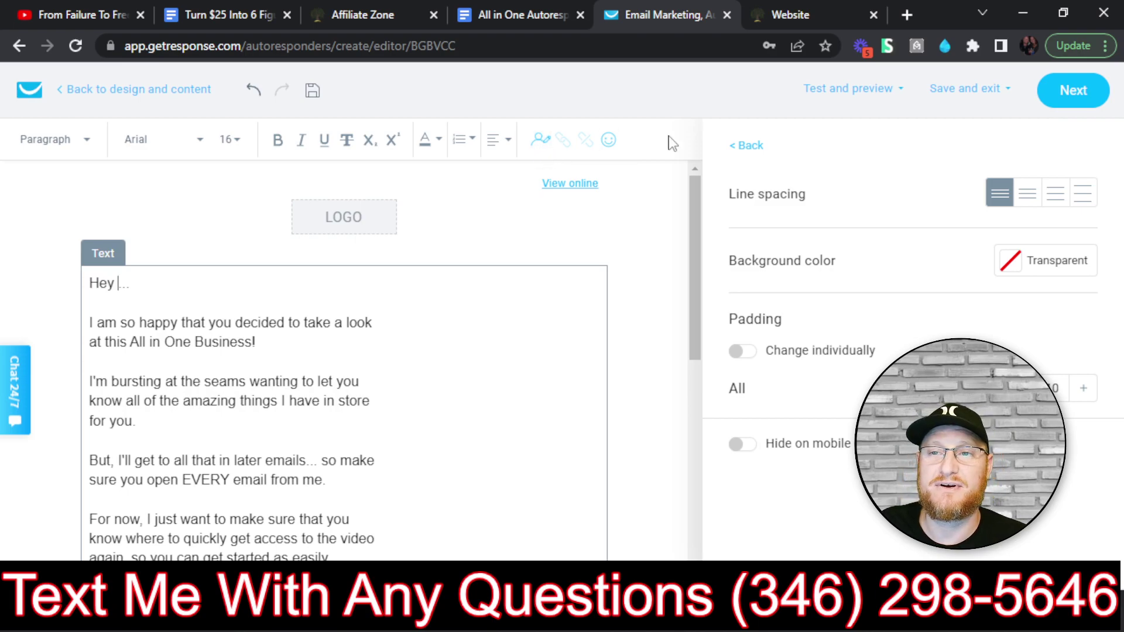
pyautogui.click(945, 45)
pyautogui.moveTo(547, 115)
pyautogui.mouseDown()
pyautogui.moveTo(498, 139)
pyautogui.moveTo(541, 181)
pyautogui.moveTo(564, 124)
pyautogui.moveTo(548, 115)
pyautogui.mouseUp()
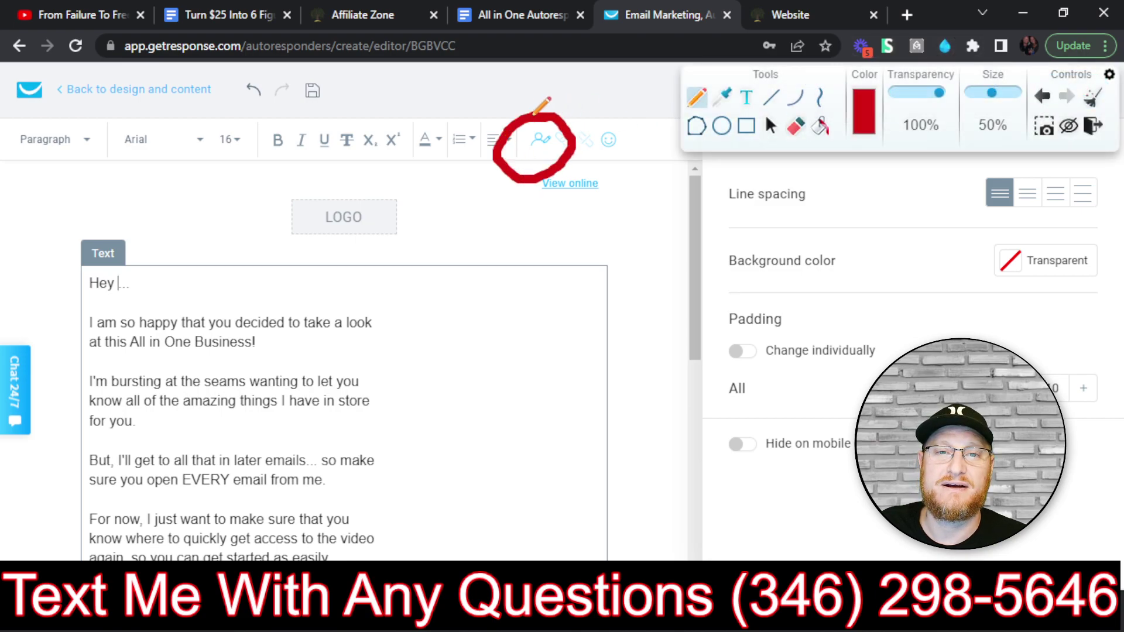
pyautogui.click(1093, 98)
pyautogui.click(1096, 127)
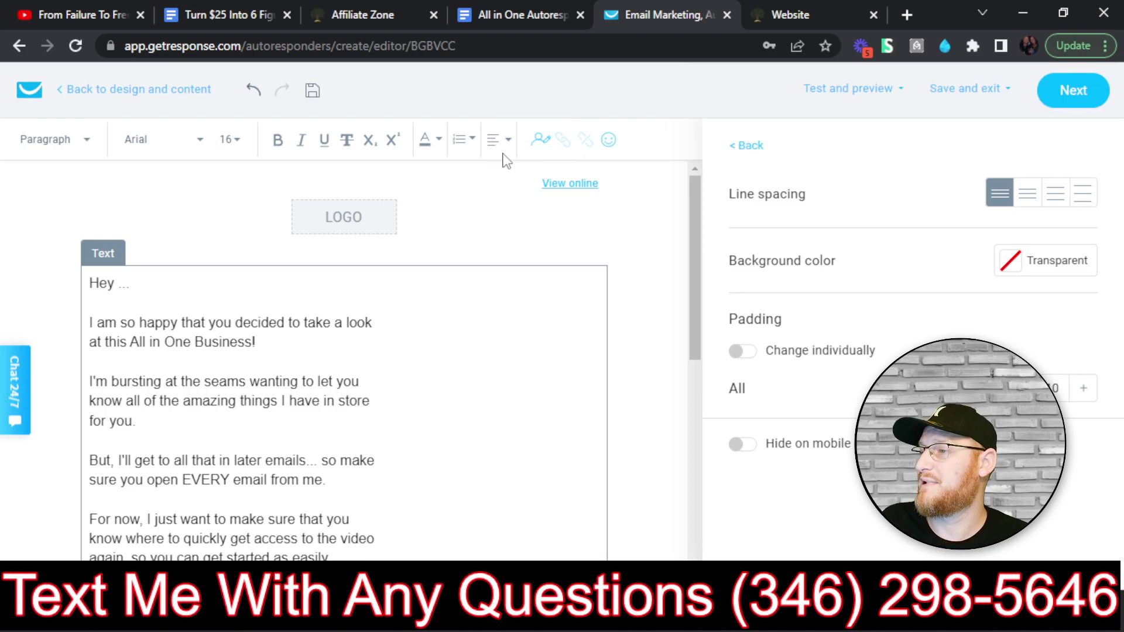
# - Insert the firstname contact data field after "Hey" in the greeting line
pyautogui.click(540, 140)
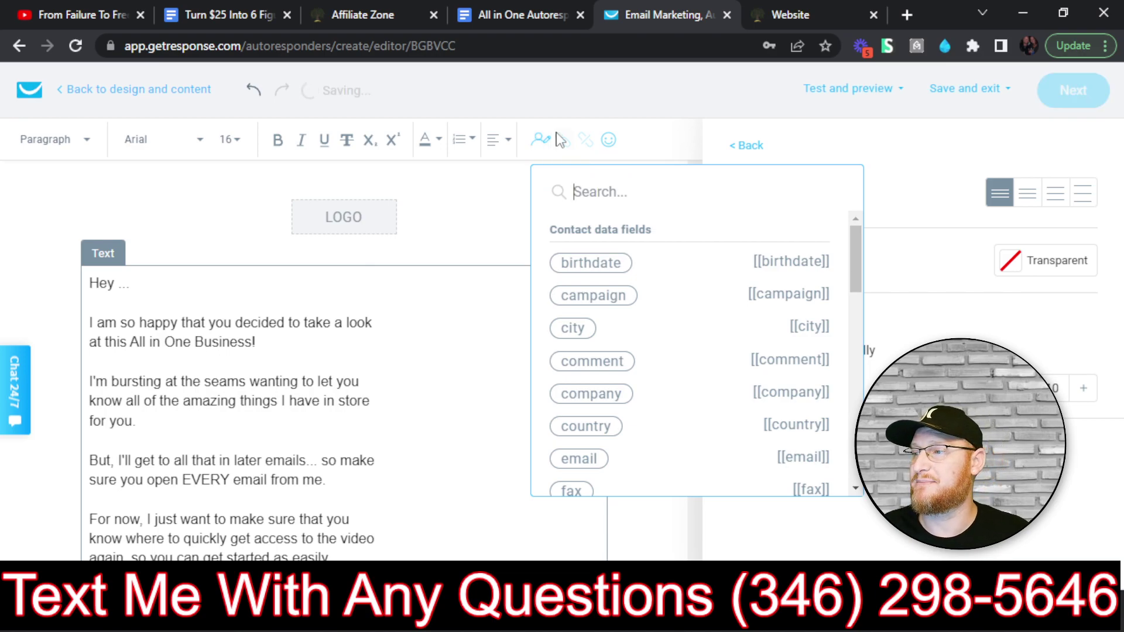
pyautogui.scroll(-3, 673, 291)
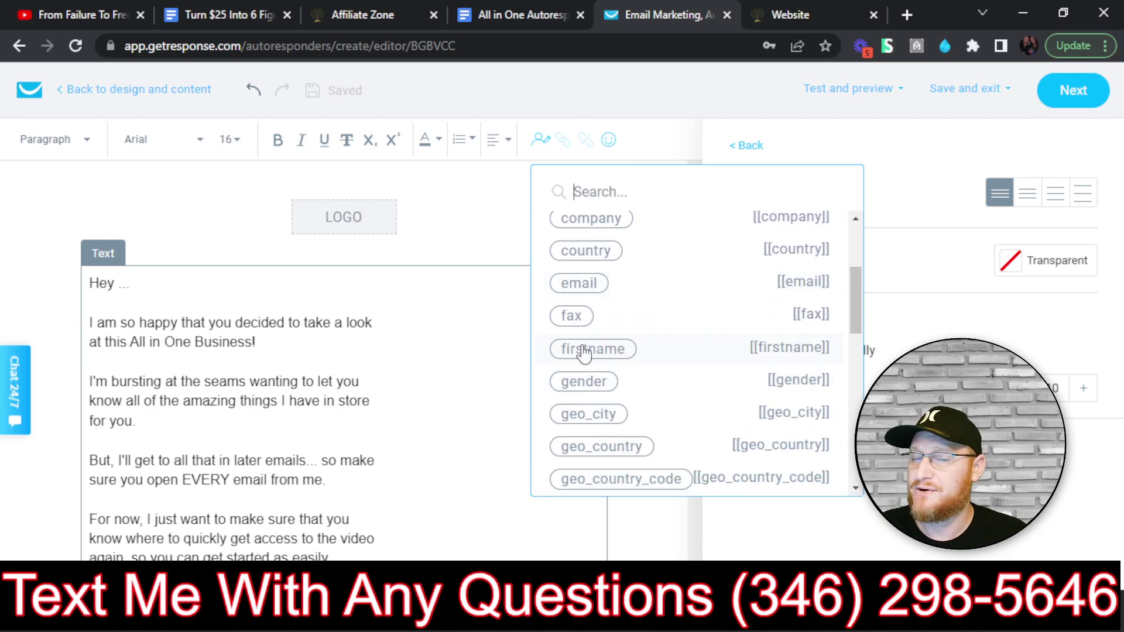
pyautogui.click(613, 351)
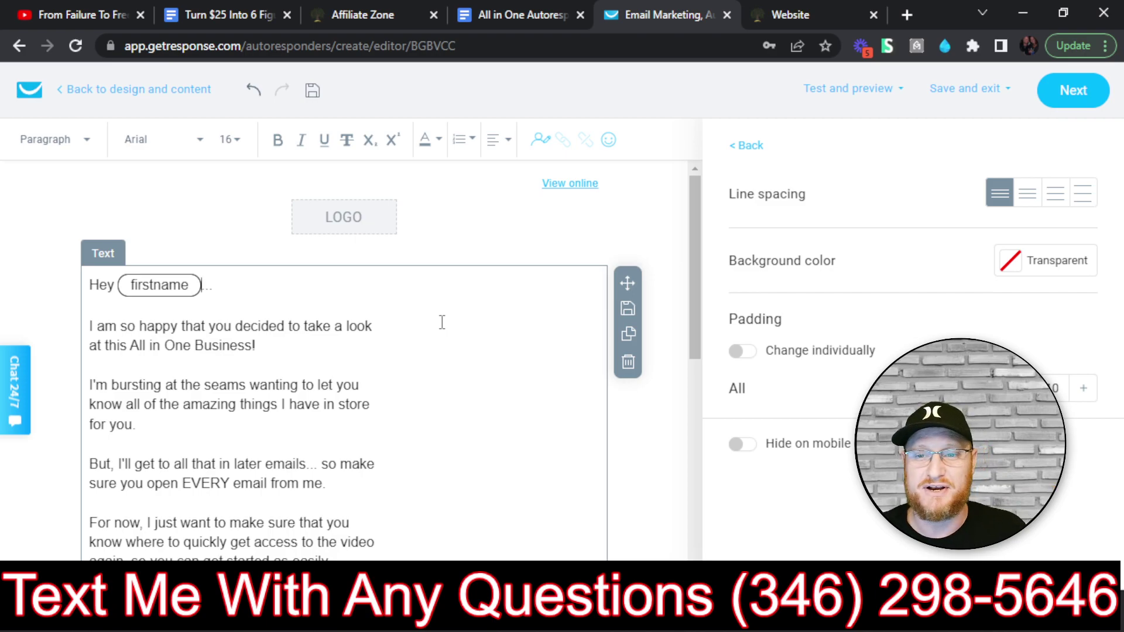
# - Review the email body from the greeting down to the affiliate sales page link placeholder and closing lines
pyautogui.scroll(-2, 243, 306)
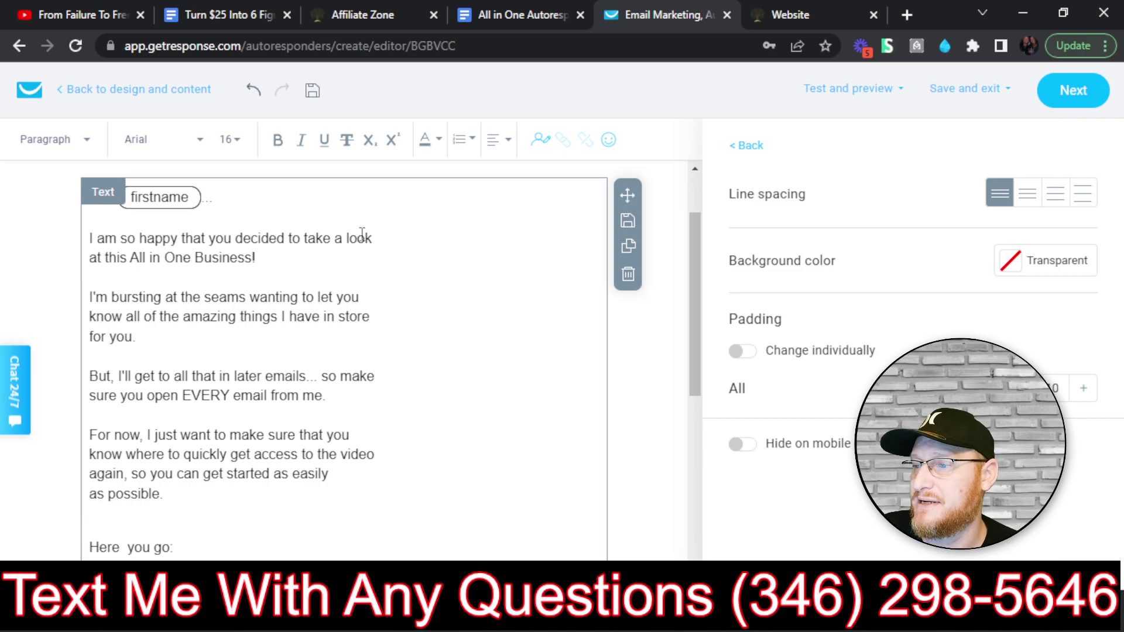
pyautogui.scroll(-2, 114, 267)
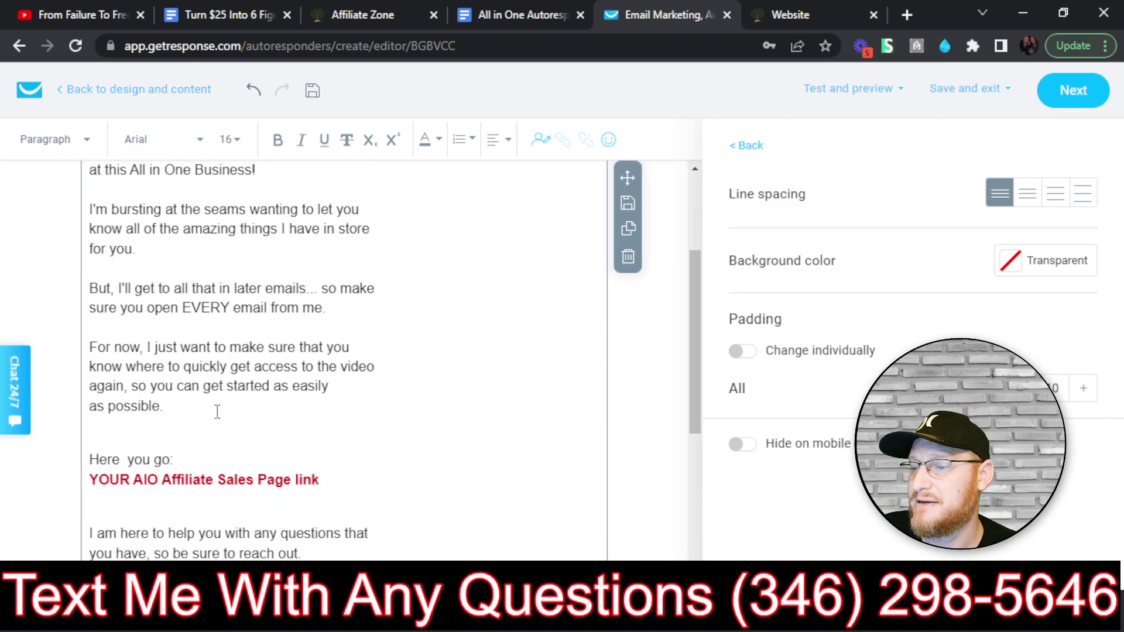
pyautogui.scroll(-5, 218, 417)
pyautogui.scroll(7, 257, 398)
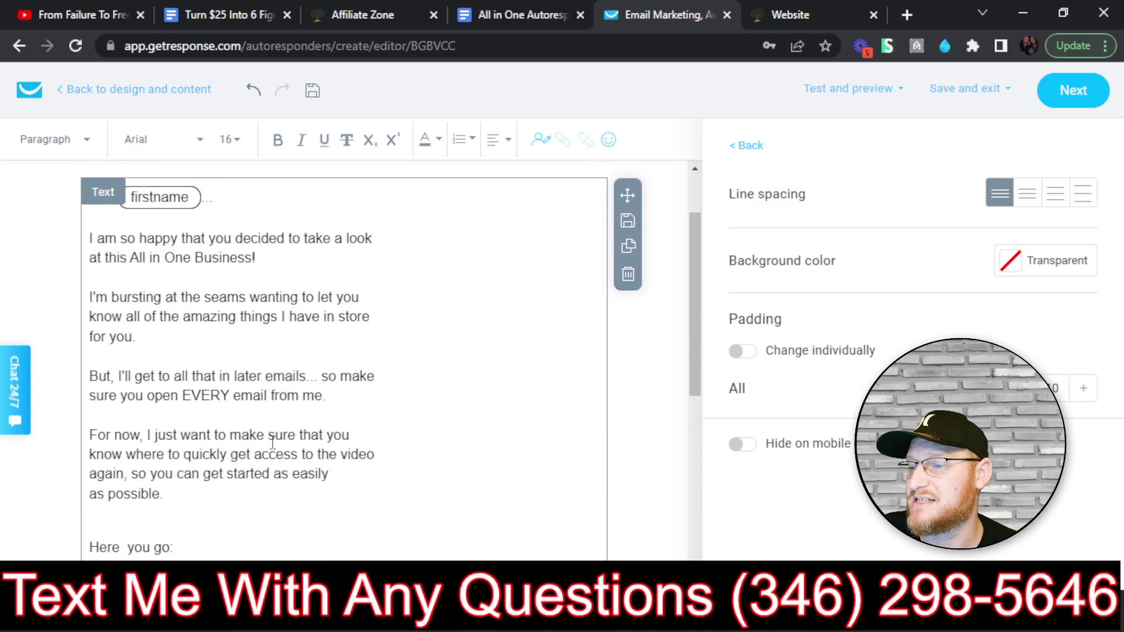
pyautogui.scroll(2, 177, 353)
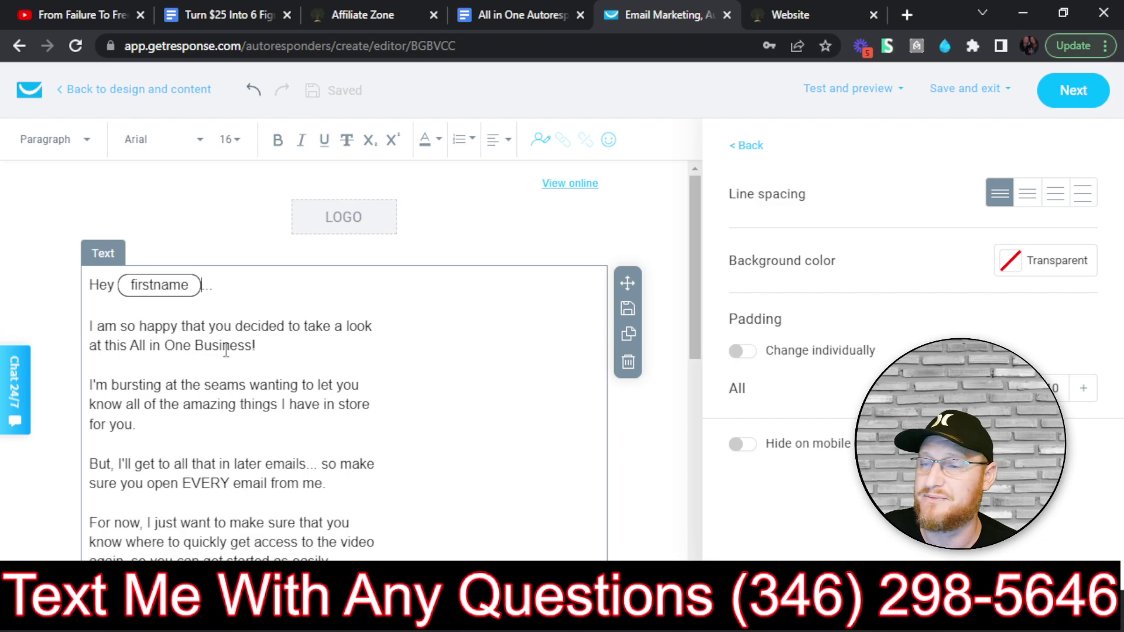
pyautogui.scroll(-3, 195, 320)
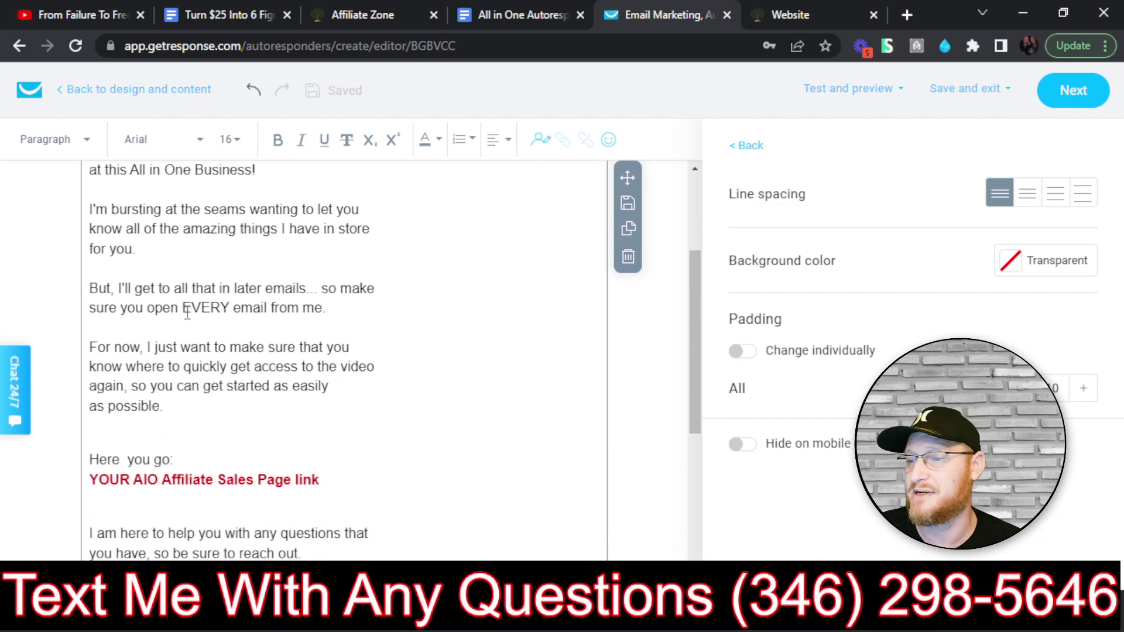
pyautogui.scroll(-2, 189, 306)
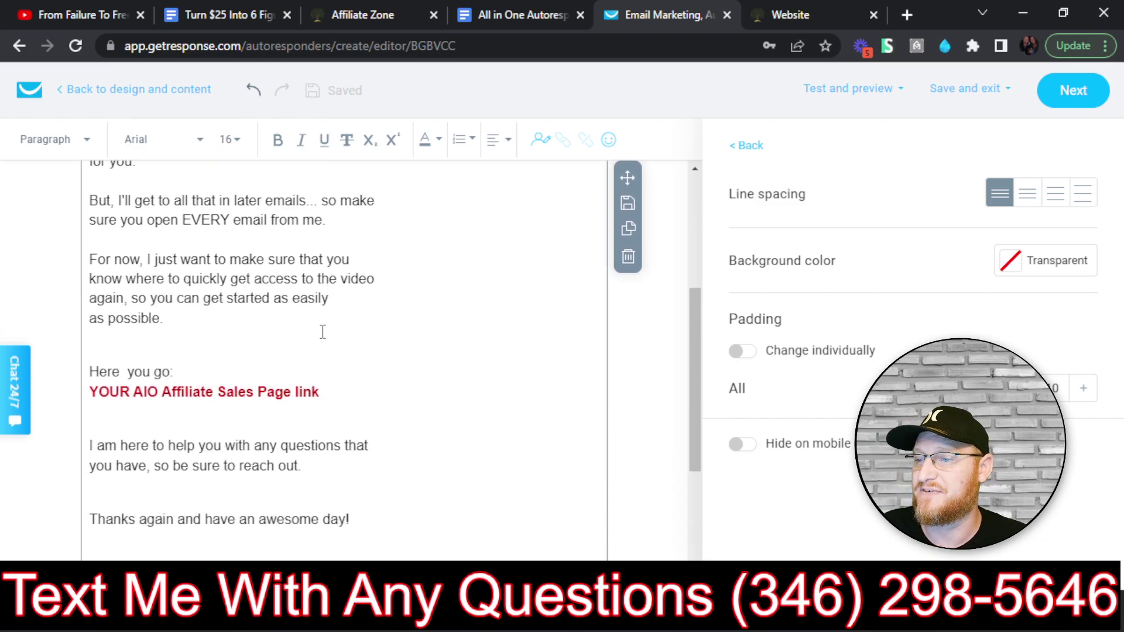
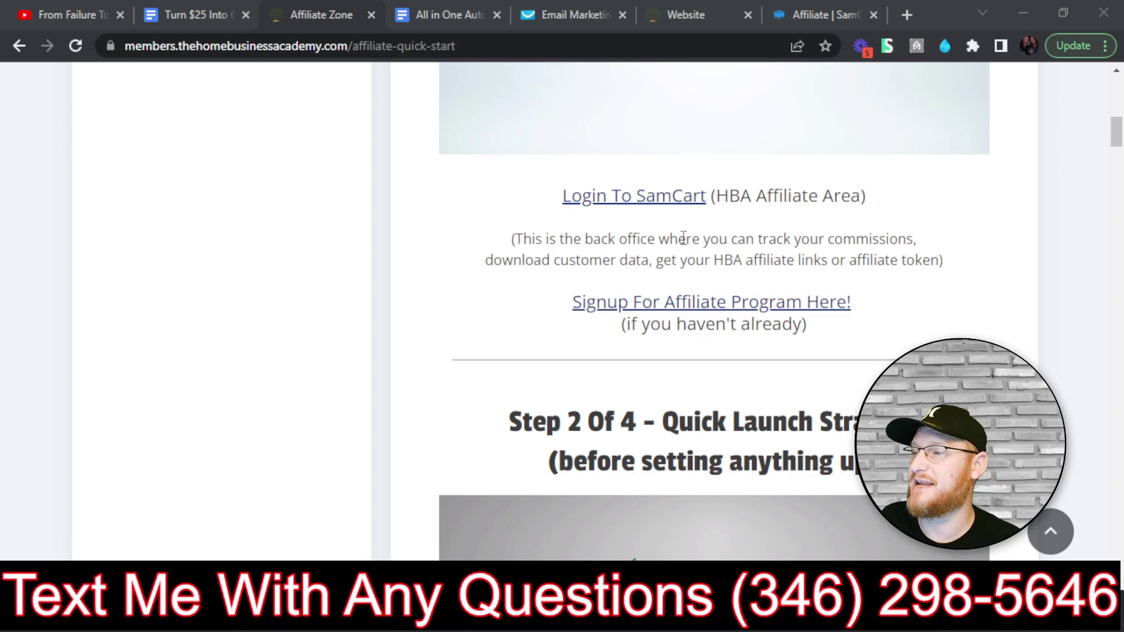
# - Open the SamCart login for the HBA affiliate area from the Affiliate Zone's Affiliate Quick Start page
pyautogui.scroll(10, 647, 228)
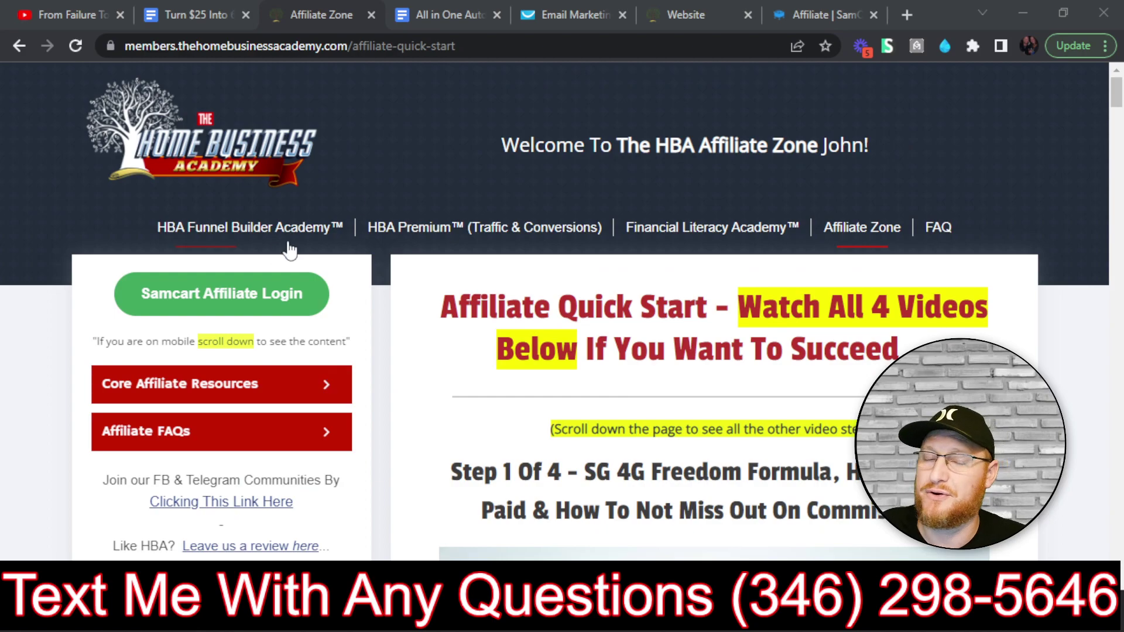
pyautogui.scroll(-9, 555, 381)
pyautogui.scroll(-4, 527, 137)
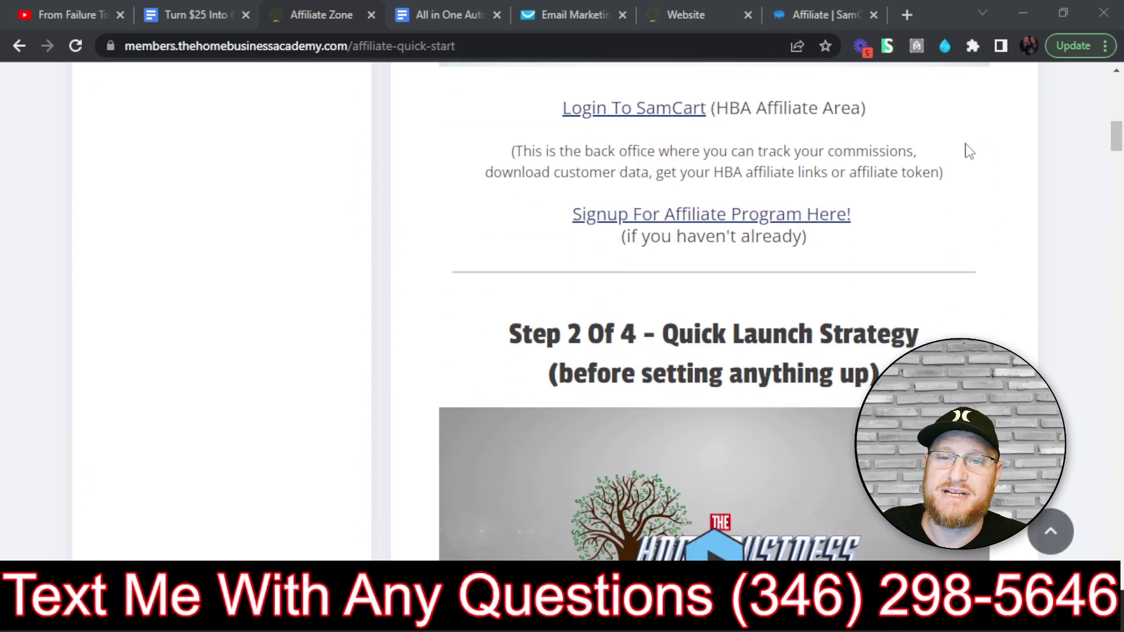
pyautogui.scroll(3, 974, 143)
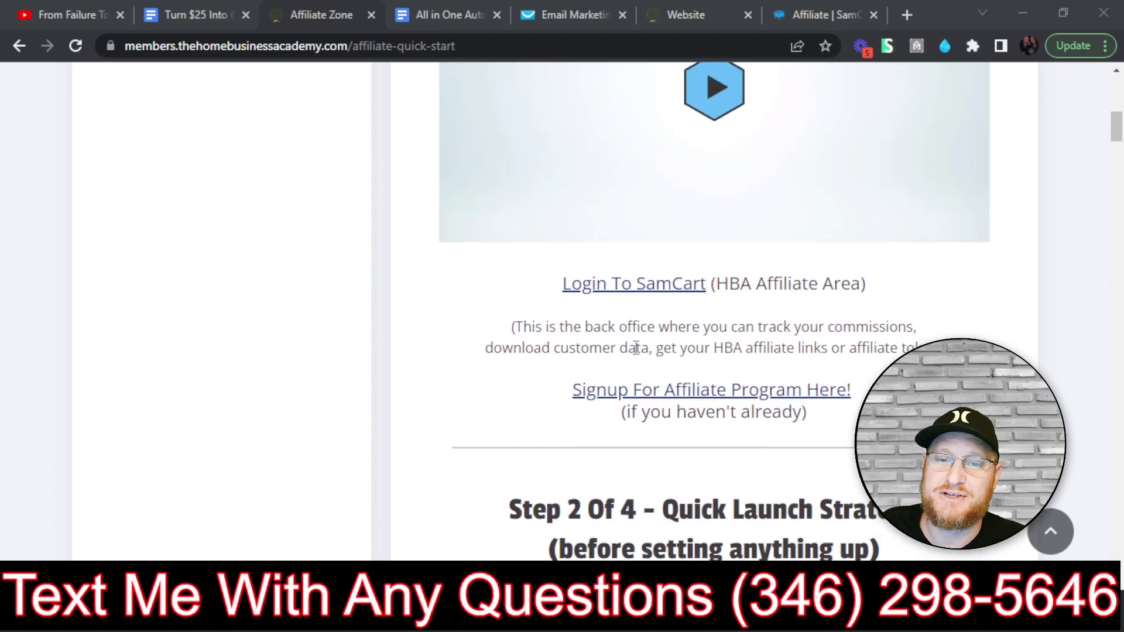
pyautogui.click(648, 287)
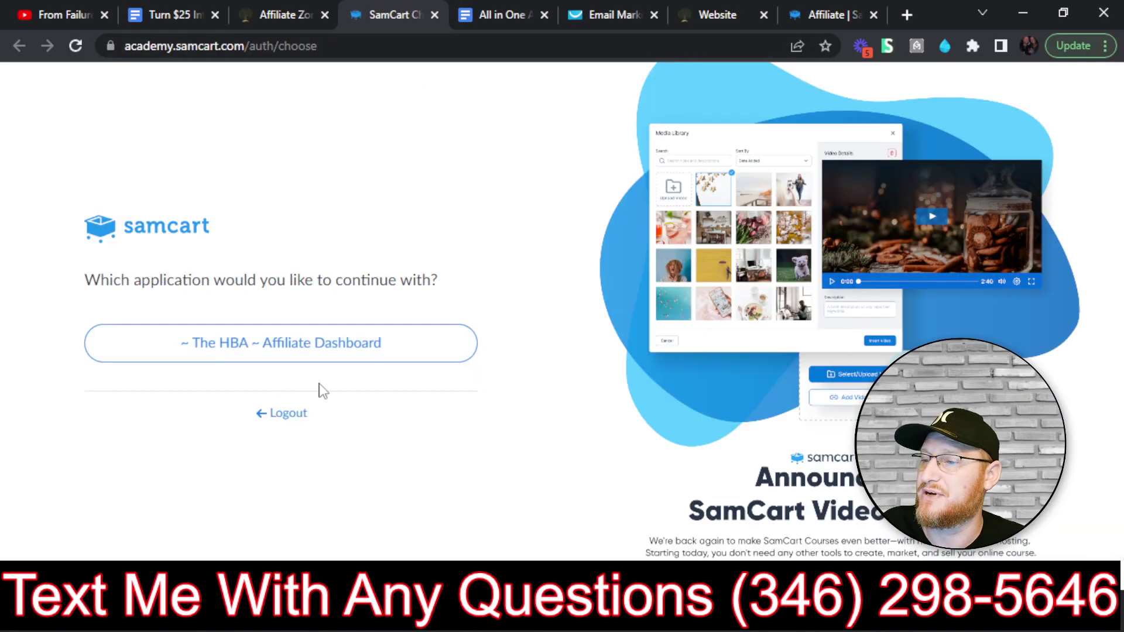
# - Copy the "All In One $25 Business (Sales Letter)" referral link from the open SamCart affiliate page
pyautogui.click(828, 13)
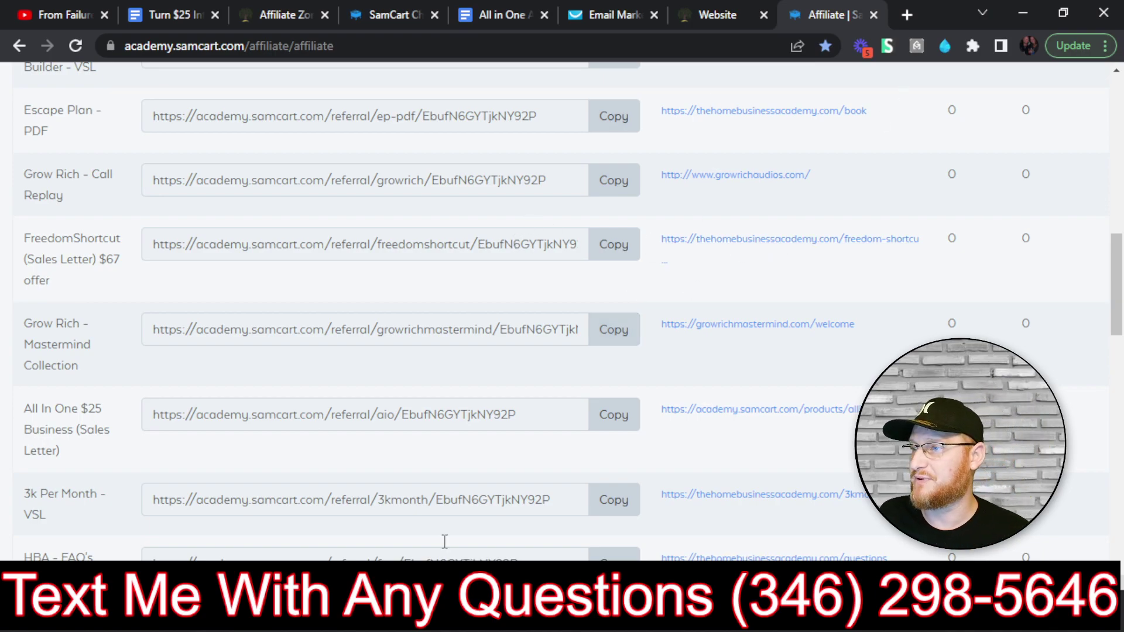
pyautogui.scroll(1, 598, 205)
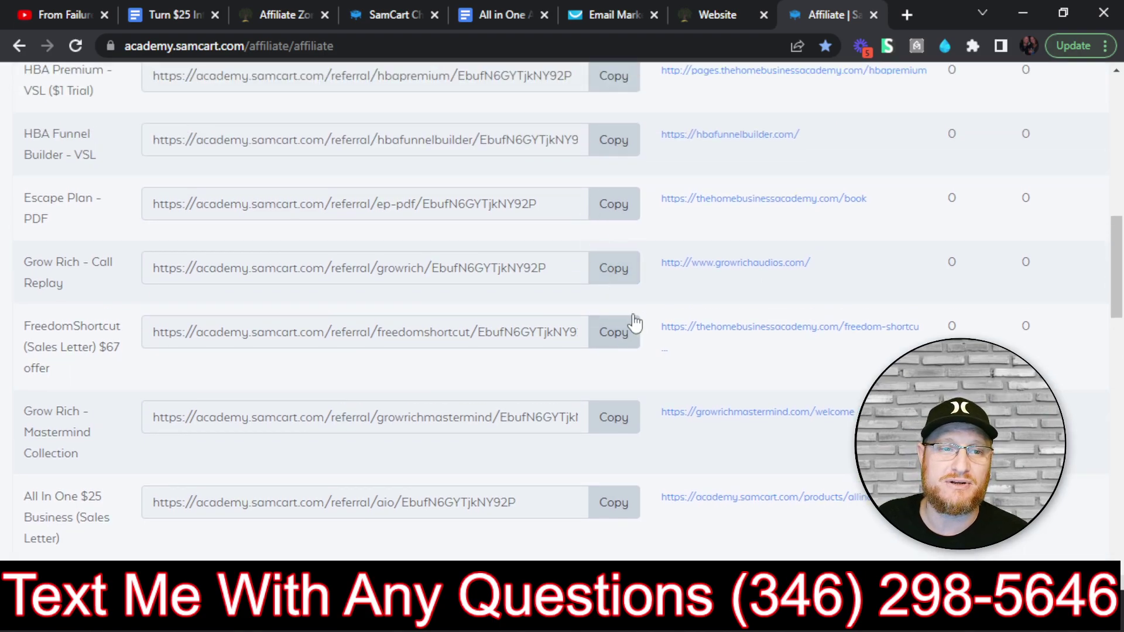
pyautogui.scroll(-1, 627, 246)
pyautogui.scroll(-2, 595, 293)
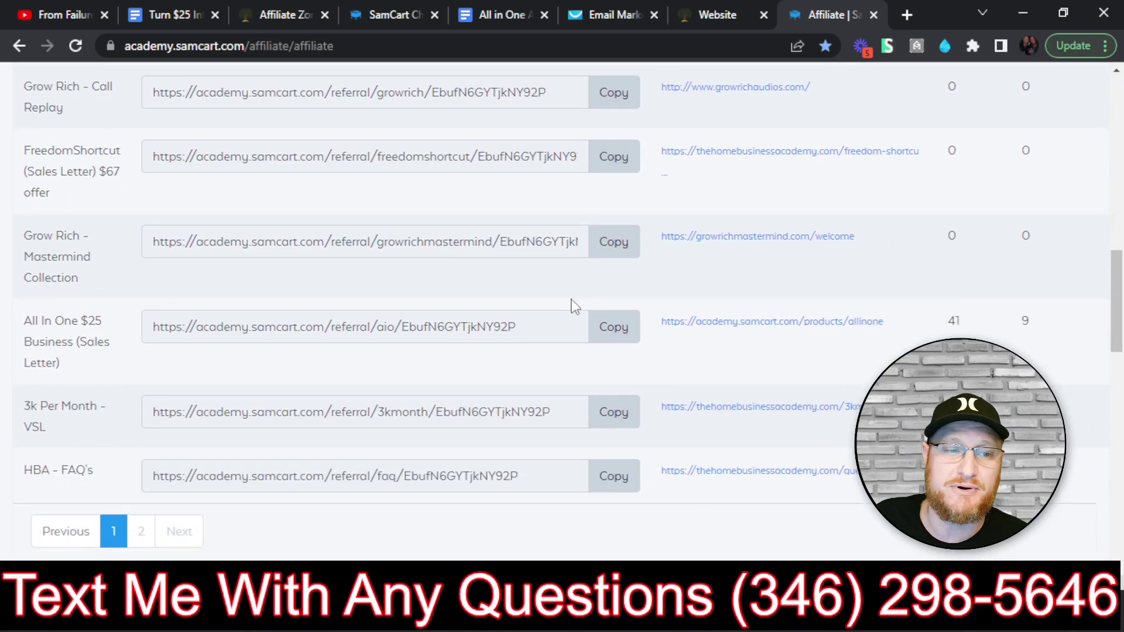
pyautogui.scroll(1, 562, 310)
pyautogui.scroll(1, 559, 315)
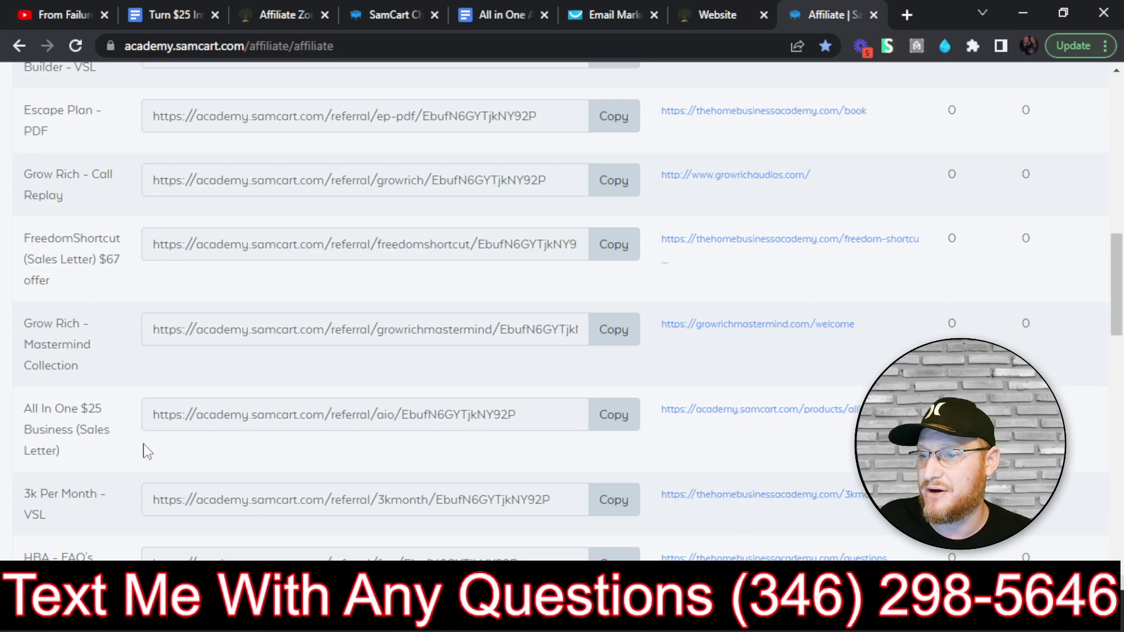
pyautogui.click(624, 424)
# - Back in the GetResponse message, remove the extra space in "Here you go:" and link that text to the copied referral web address
pyautogui.click(603, 9)
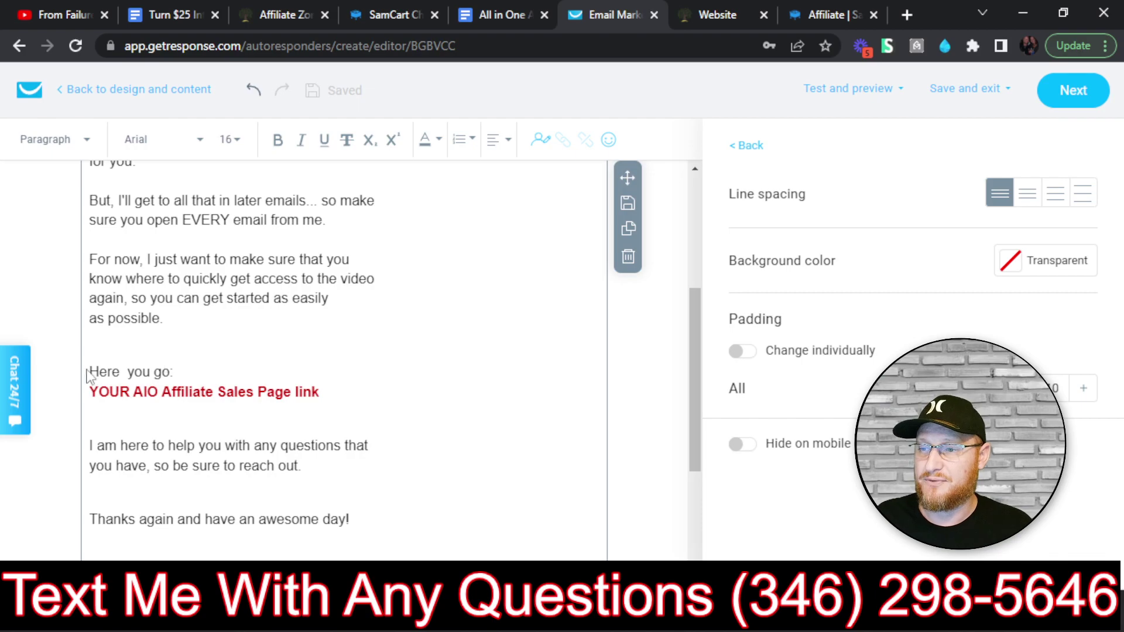
pyautogui.press('BackSpace')
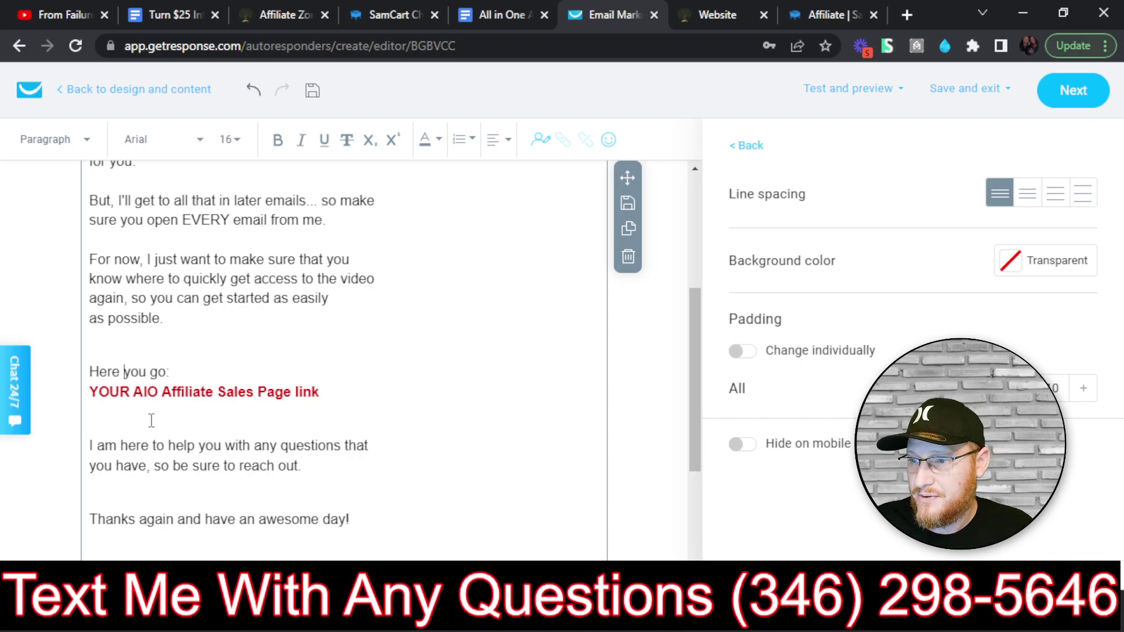
pyautogui.moveTo(166, 370); pyautogui.dragTo(92, 372)
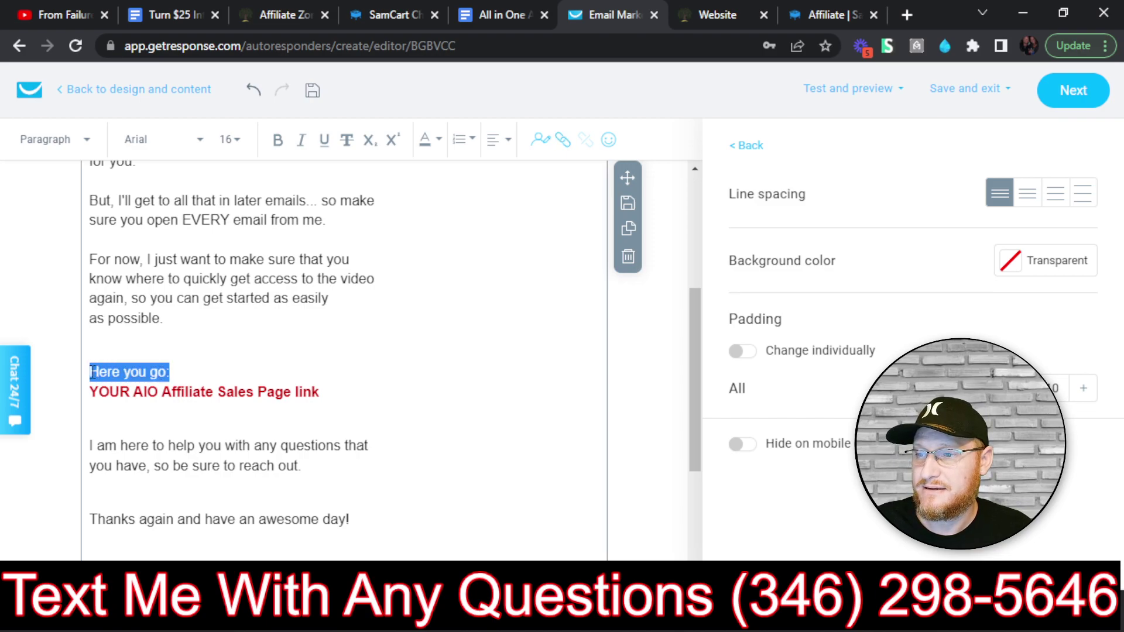
pyautogui.click(562, 145)
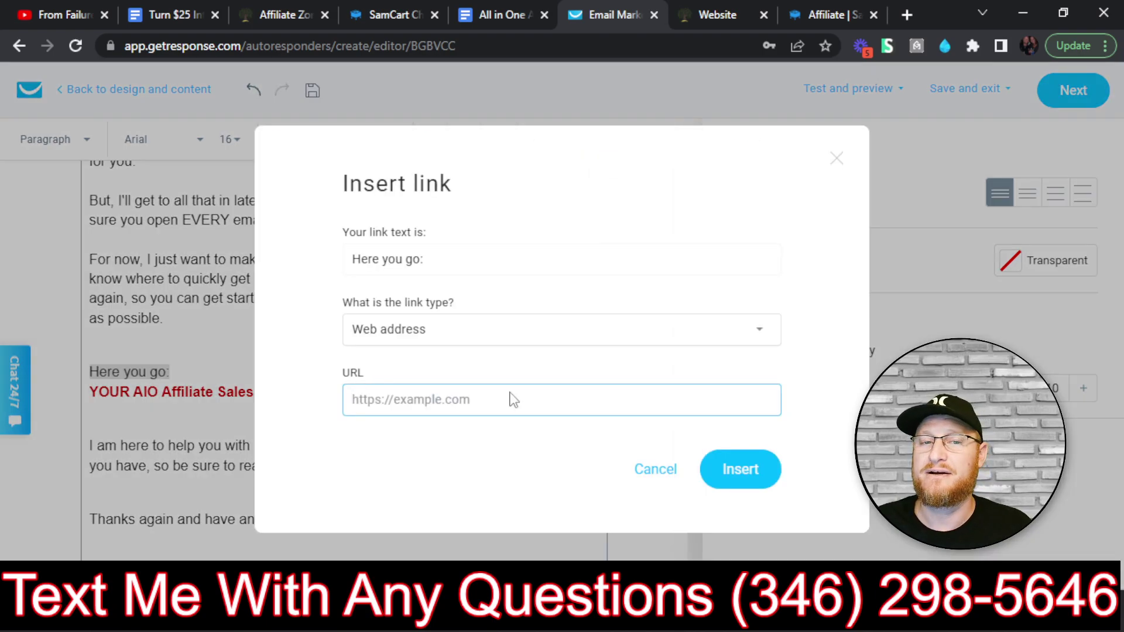
pyautogui.rightClick(396, 403)
pyautogui.click(452, 276)
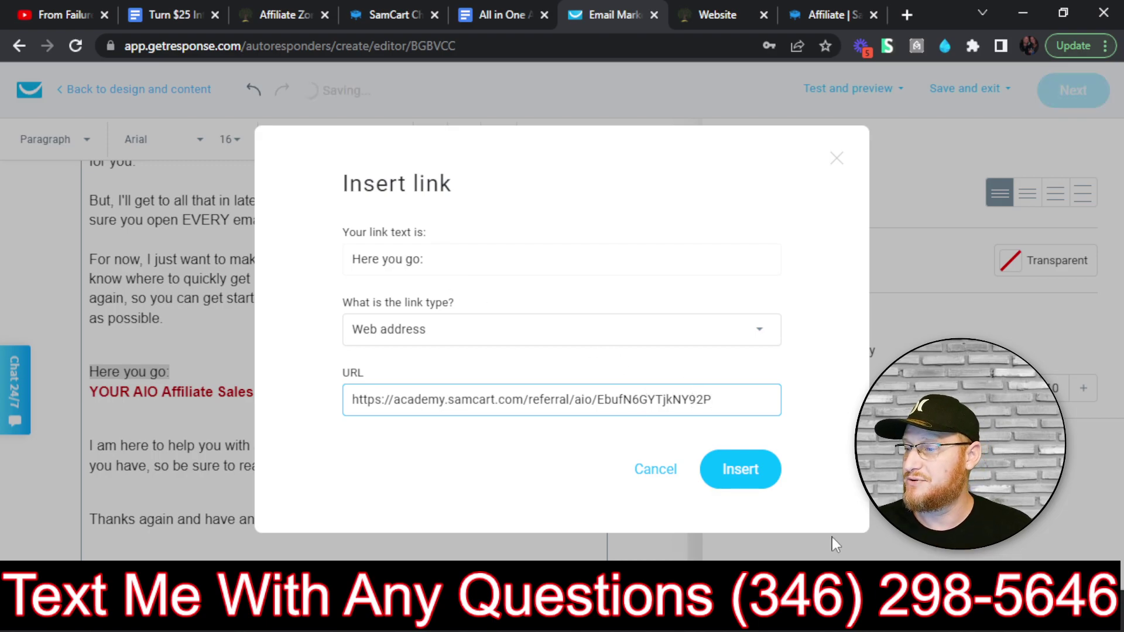
pyautogui.click(741, 472)
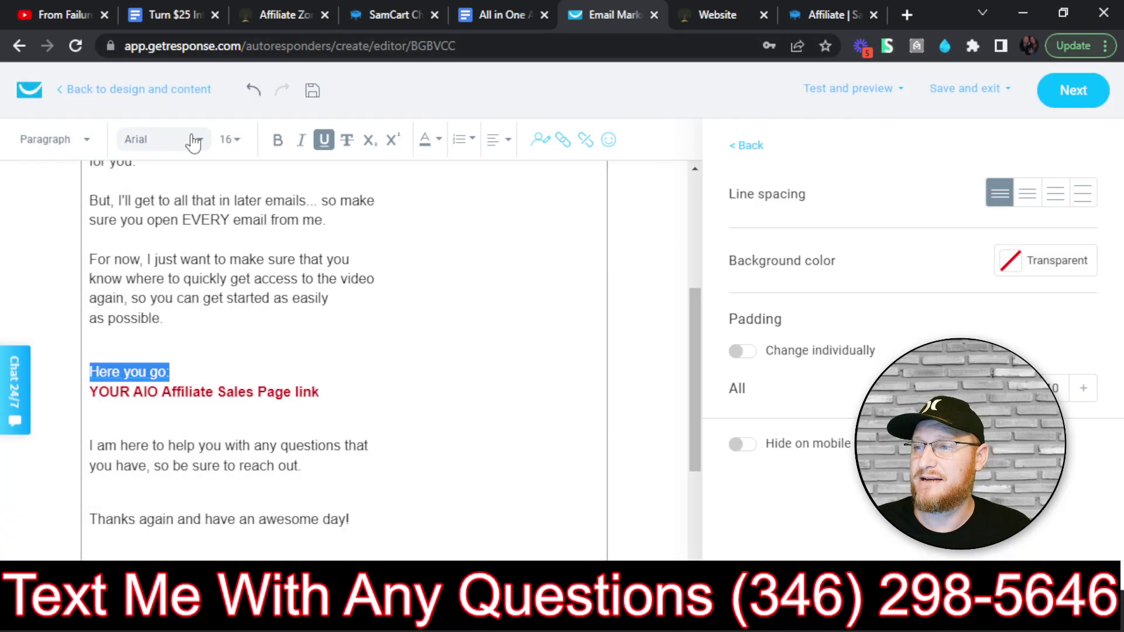
# - Format the linked "Here you go:" text with font size 18 and bold
pyautogui.click(230, 140)
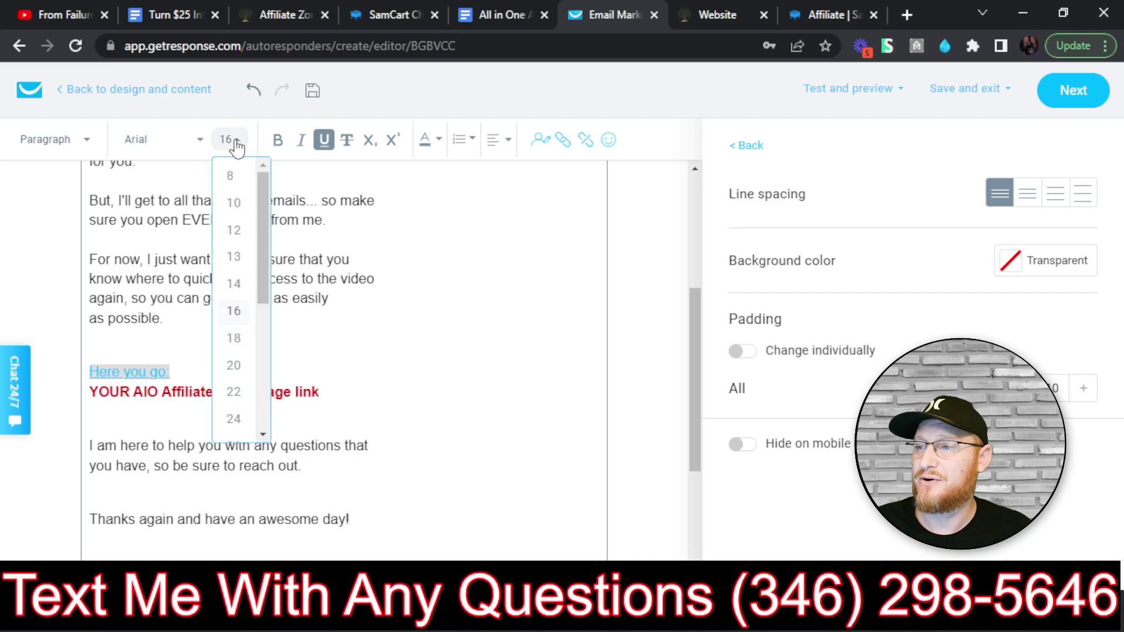
pyautogui.click(234, 338)
pyautogui.click(260, 350)
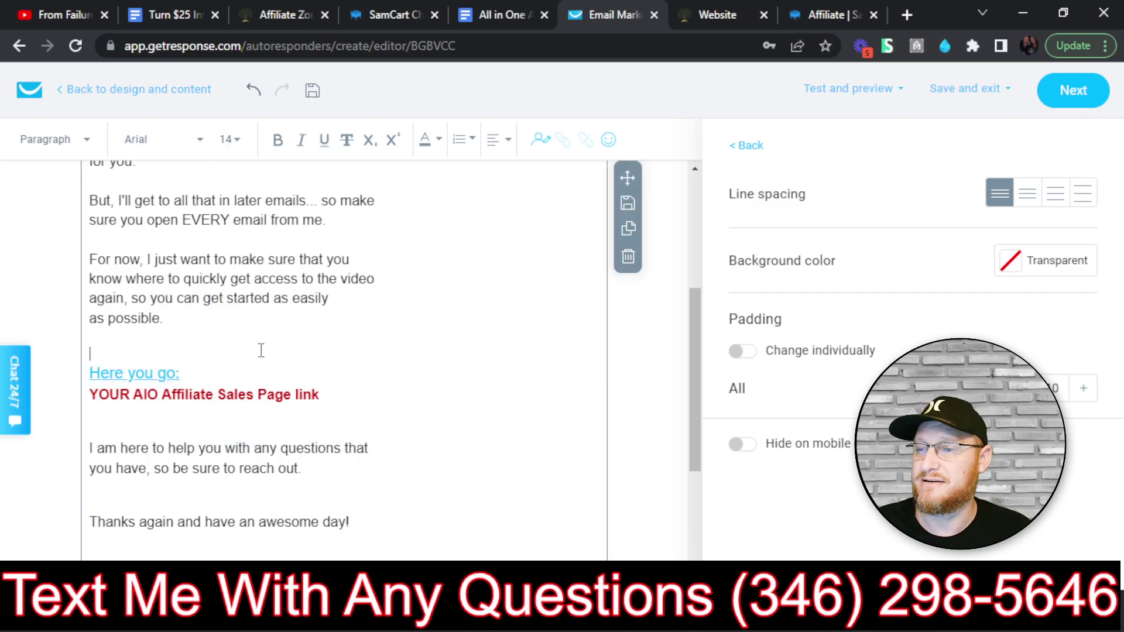
pyautogui.moveTo(184, 376); pyautogui.dragTo(89, 376)
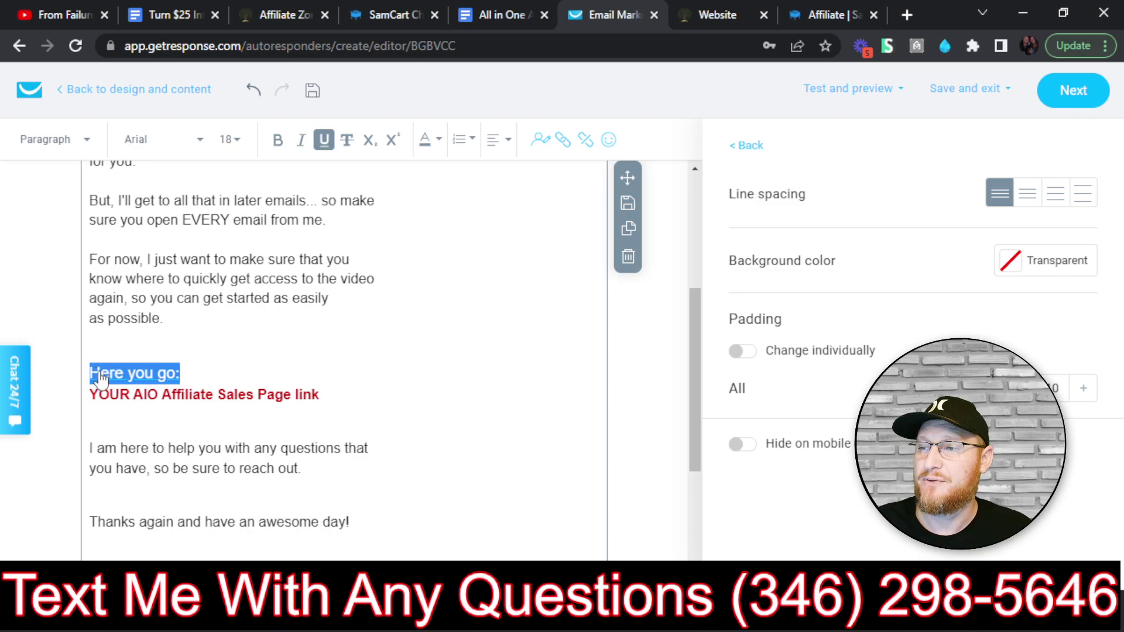
pyautogui.click(279, 148)
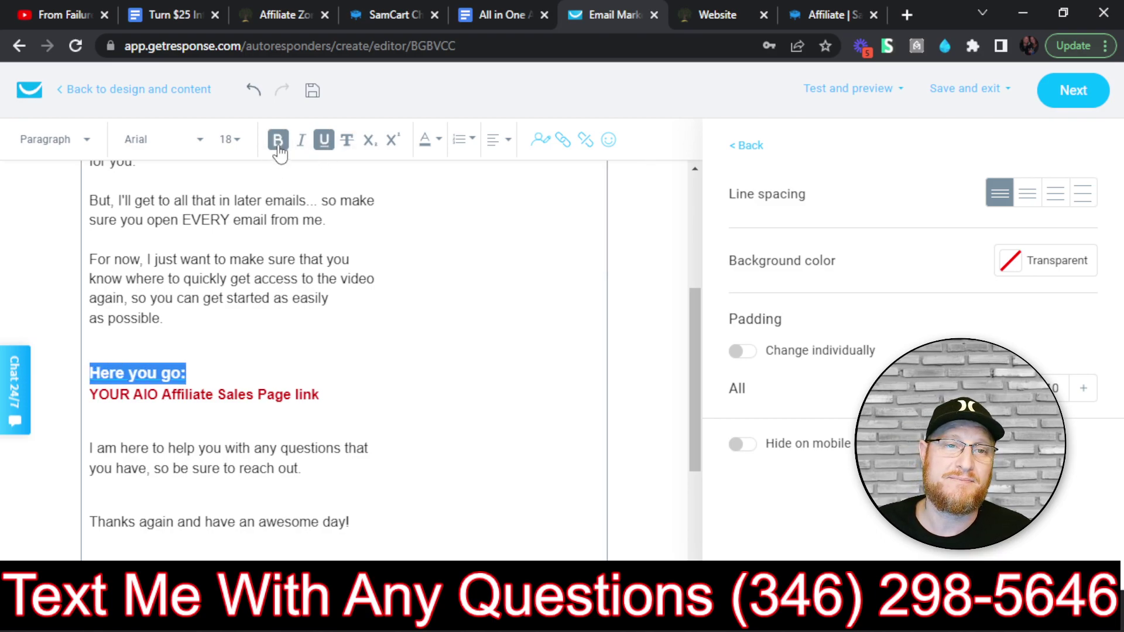
# - Delete the "YOUR AIO Affiliate Sales Page link" placeholder and the extra blank line below "Here you go:"
pyautogui.click(329, 338)
pyautogui.moveTo(330, 403); pyautogui.dragTo(92, 400)
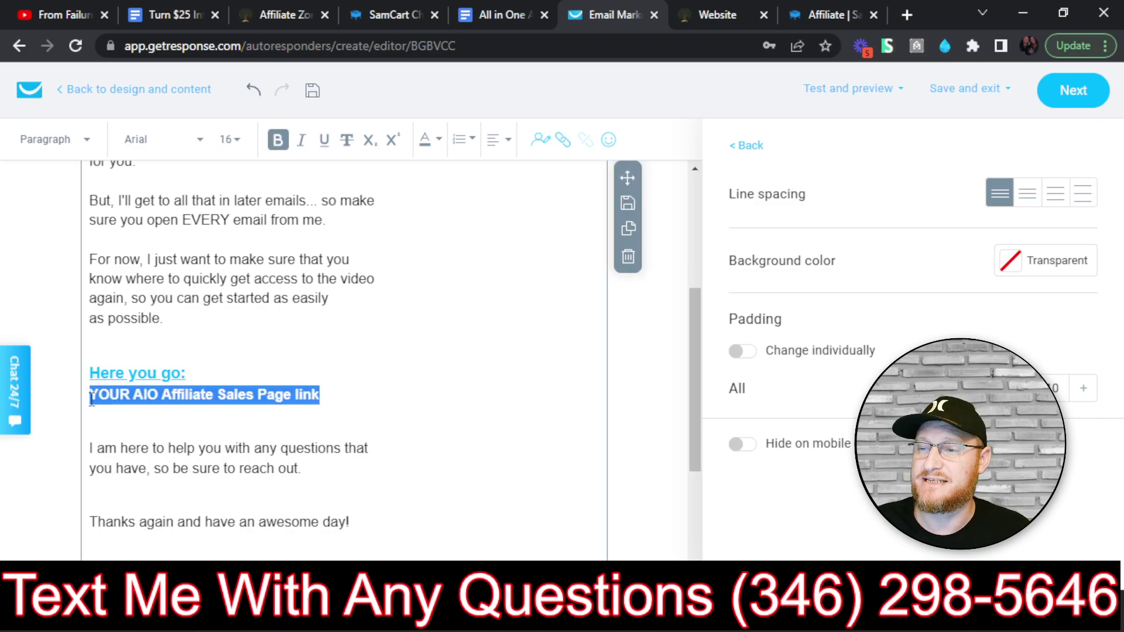
pyautogui.press('BackSpace')
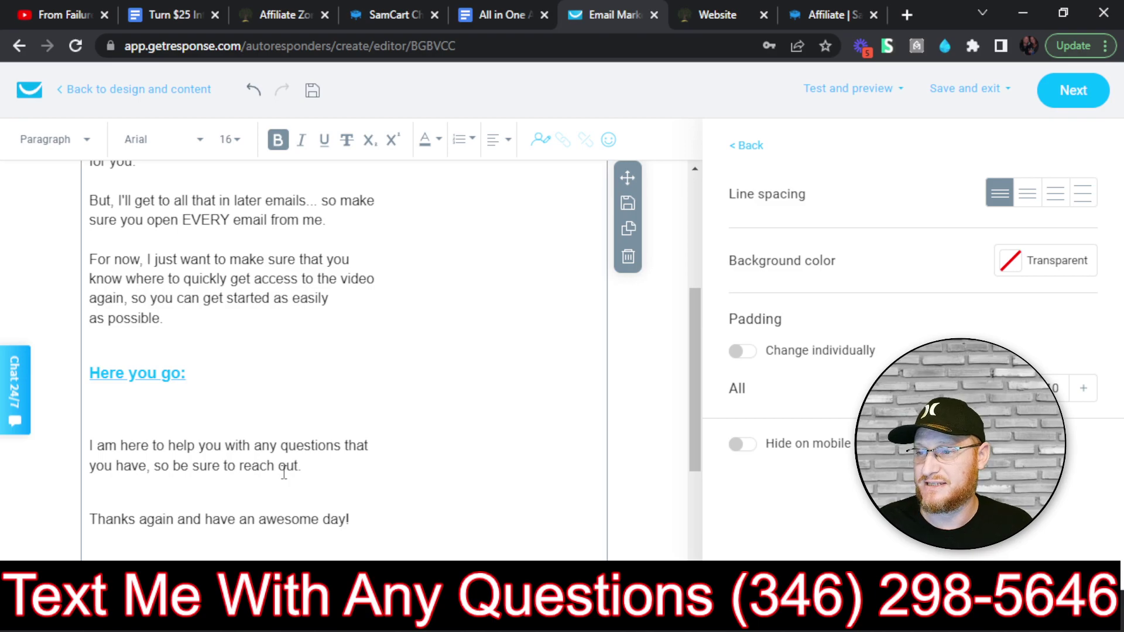
pyautogui.press('BackSpace')
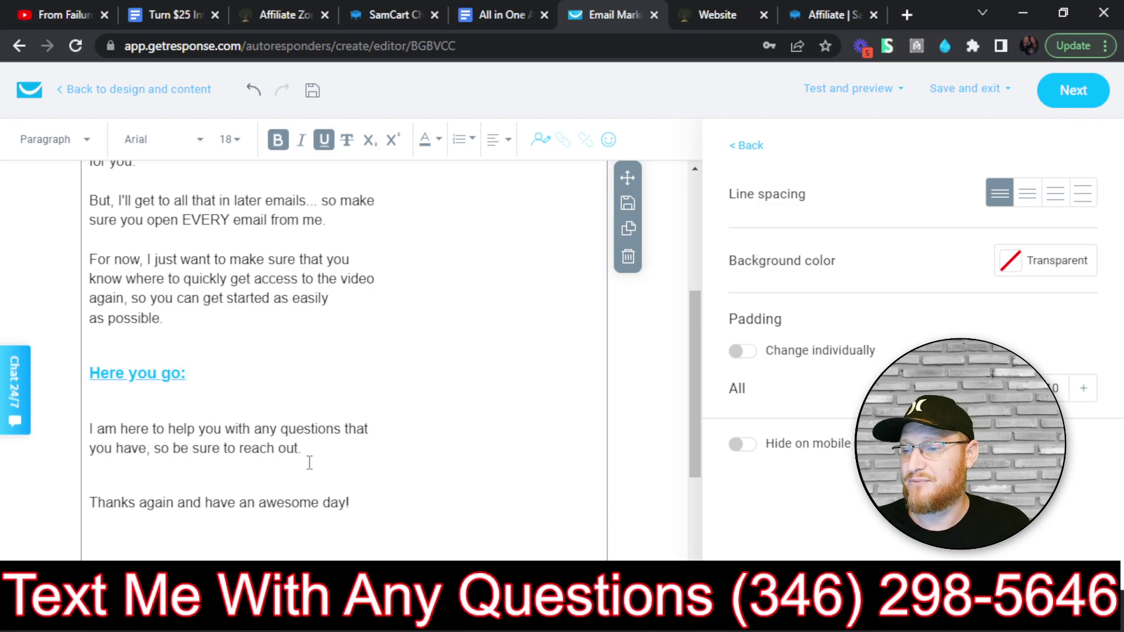
# - Replace the "YOUR NAME" line and the contact info placeholder at the end of the message with the sender's full name
pyautogui.scroll(-3, 310, 463)
pyautogui.scroll(3, 410, 486)
pyautogui.scroll(-2, 414, 495)
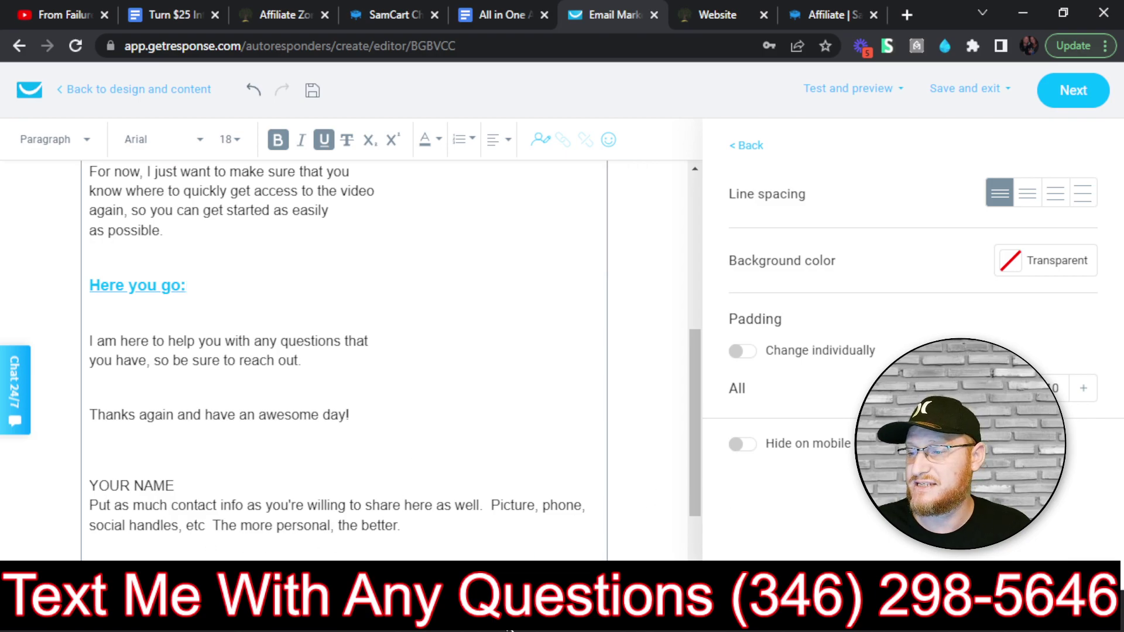
pyautogui.moveTo(416, 524); pyautogui.dragTo(94, 493)
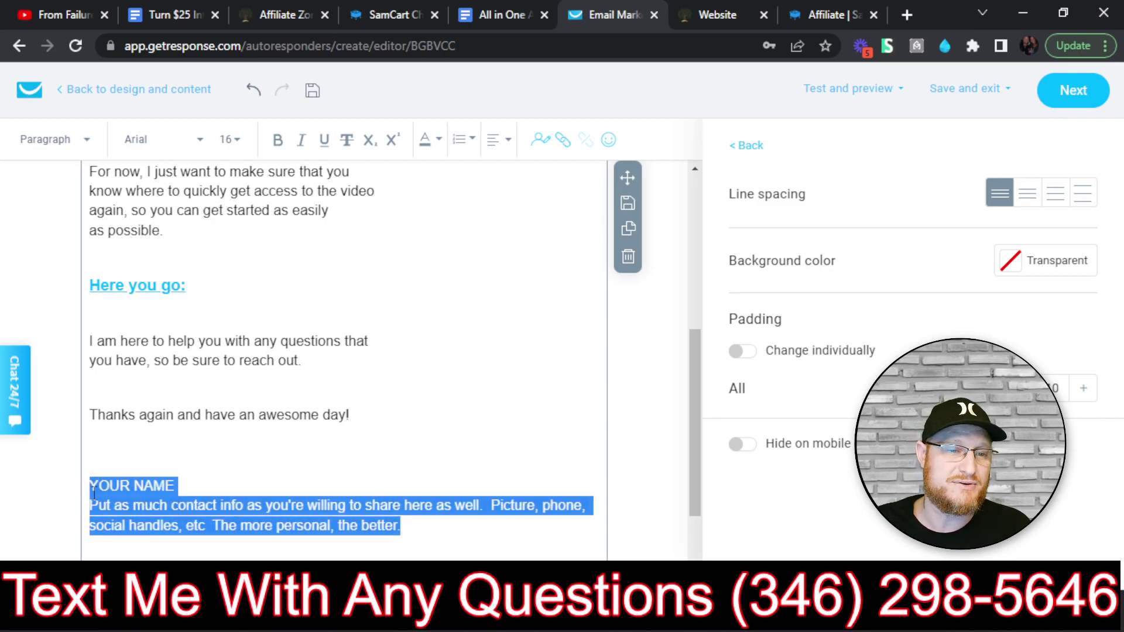
pyautogui.write('John Artzberger')
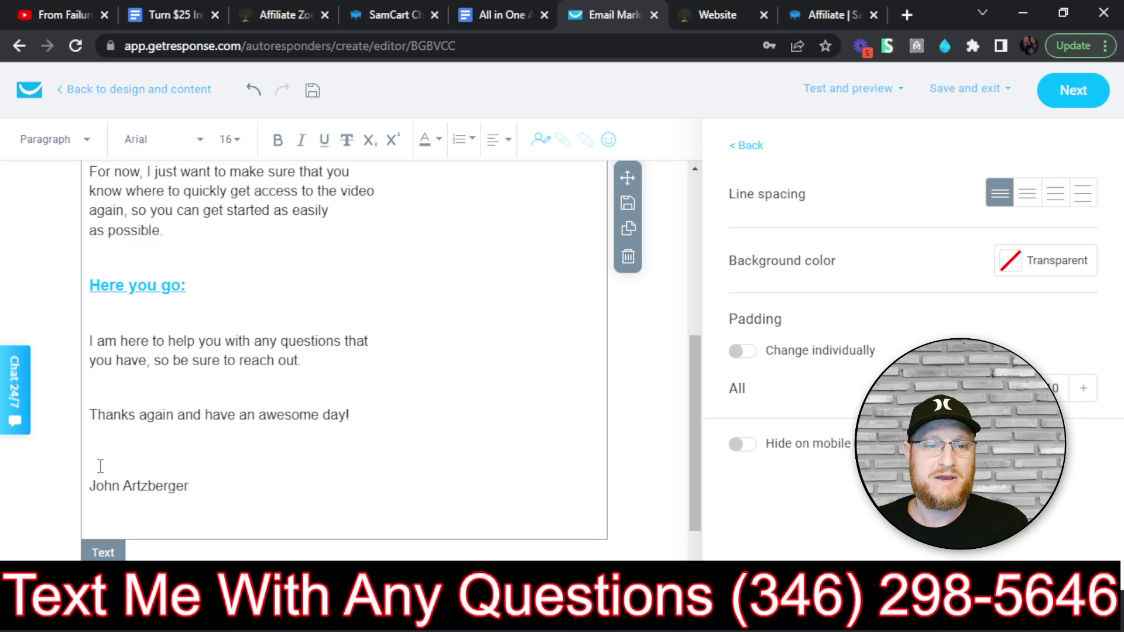
# - Review the message from the greeting down and finish its design to return to the autoresponder's setup page
pyautogui.scroll(6, 208, 404)
pyautogui.scroll(-3, 375, 352)
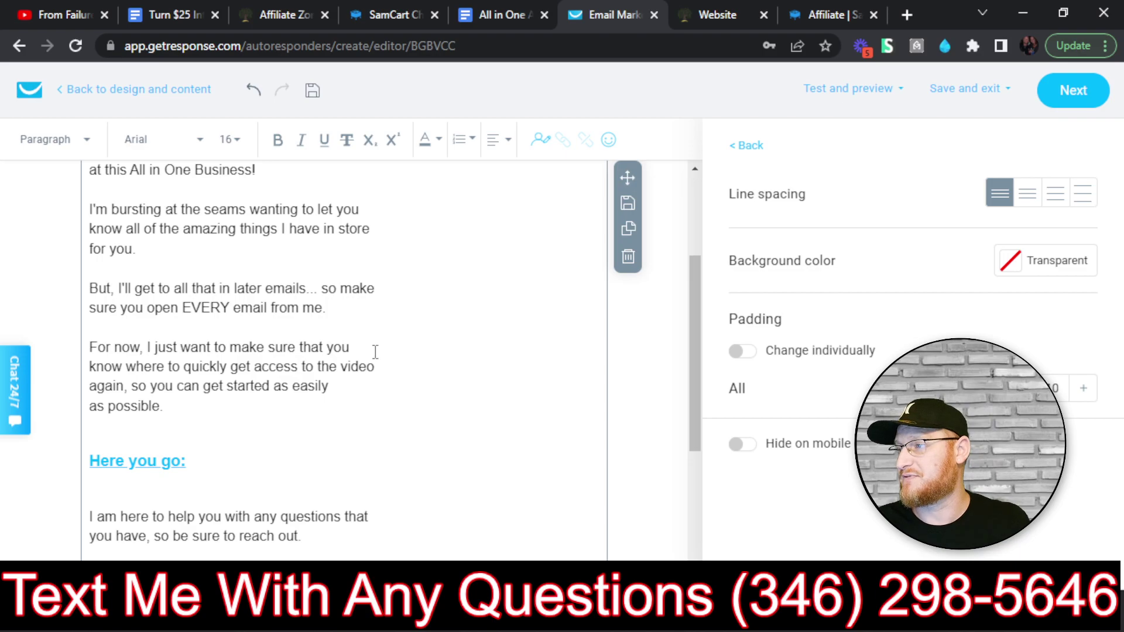
pyautogui.scroll(3, 368, 305)
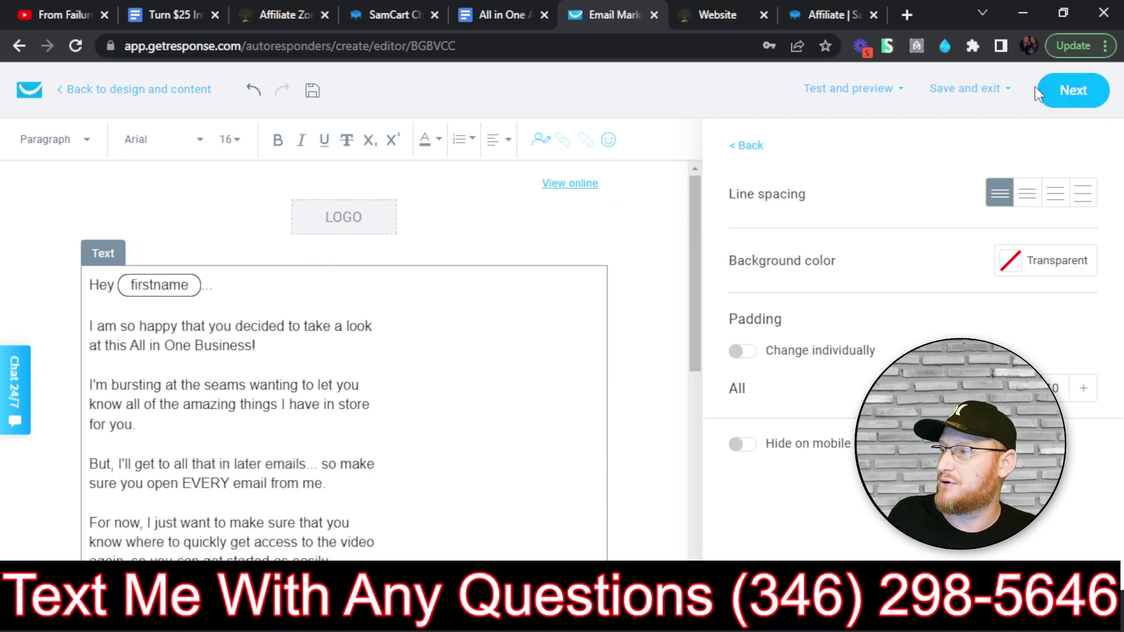
pyautogui.click(1074, 94)
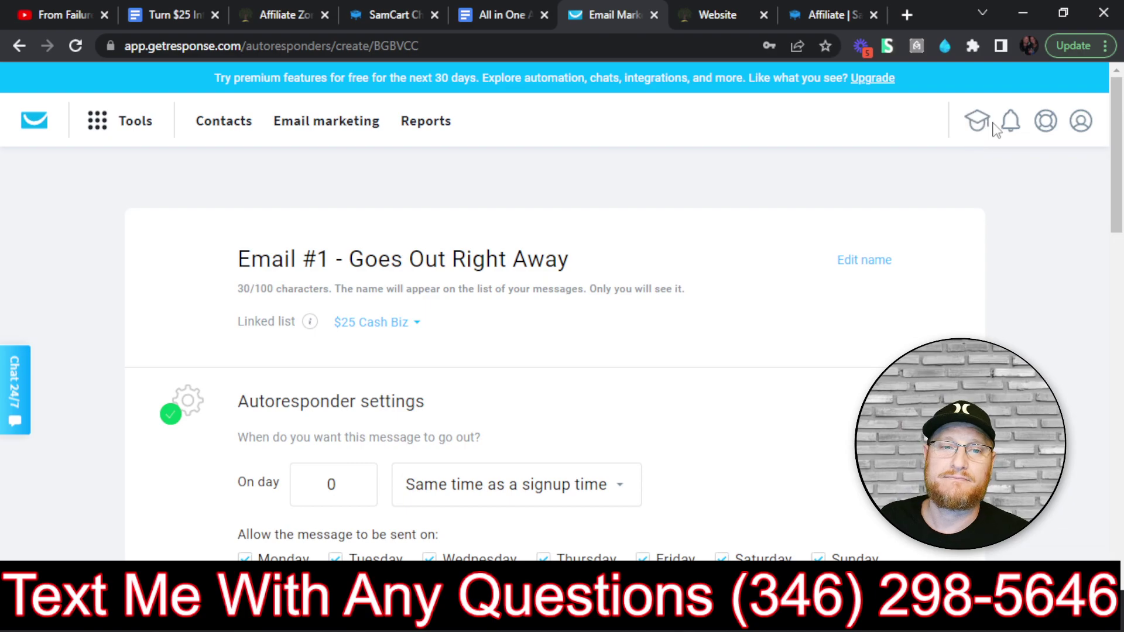
# - Check the Email #1 autoresponder's name, linked list, sending day, sender addresses, subject line and tracking settings
pyautogui.scroll(-3, 647, 281)
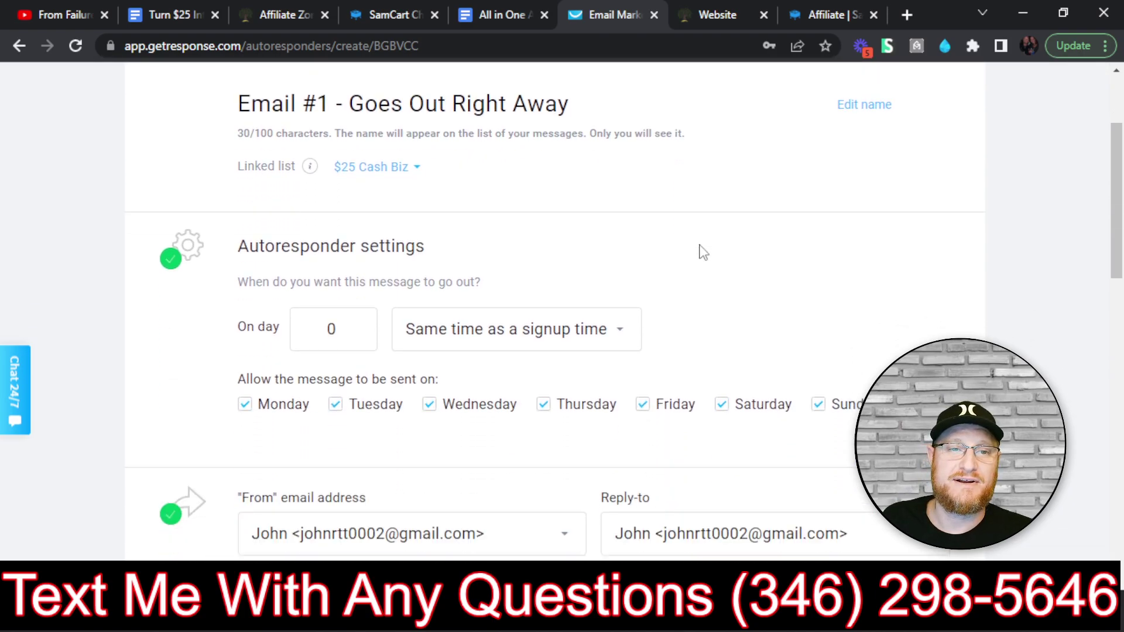
pyautogui.scroll(-10, 720, 326)
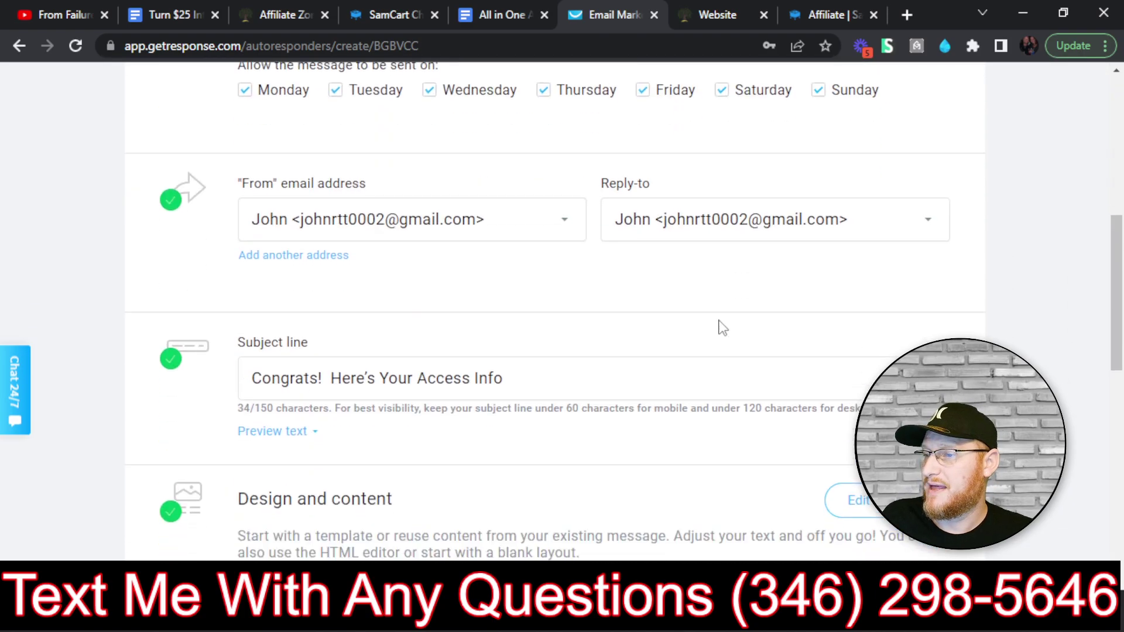
pyautogui.scroll(15, 729, 293)
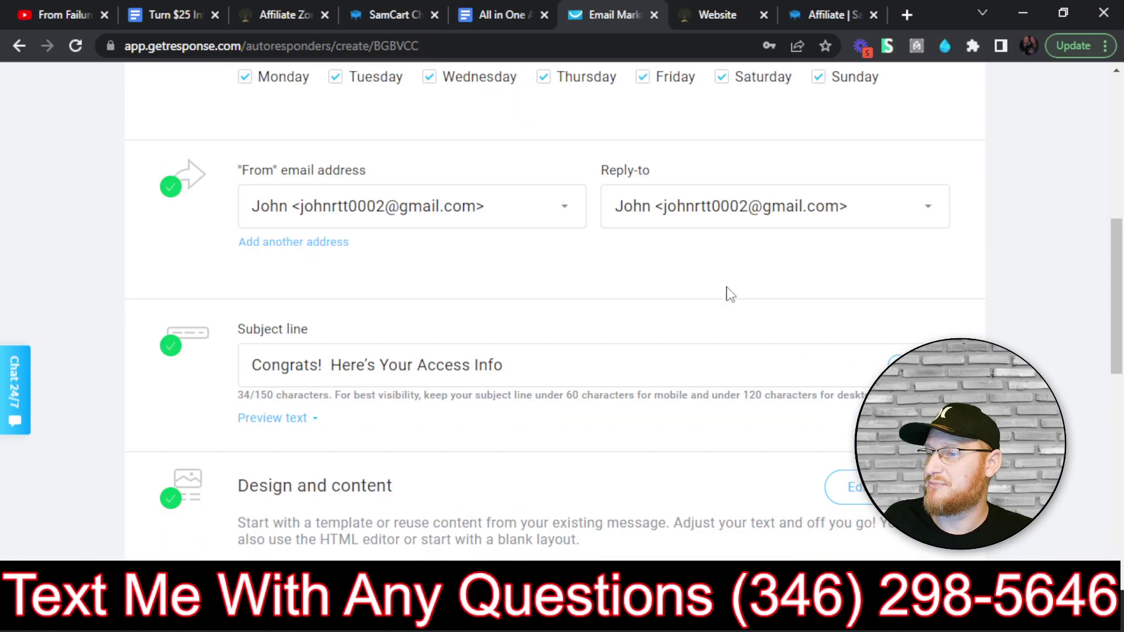
pyautogui.scroll(-2, 447, 197)
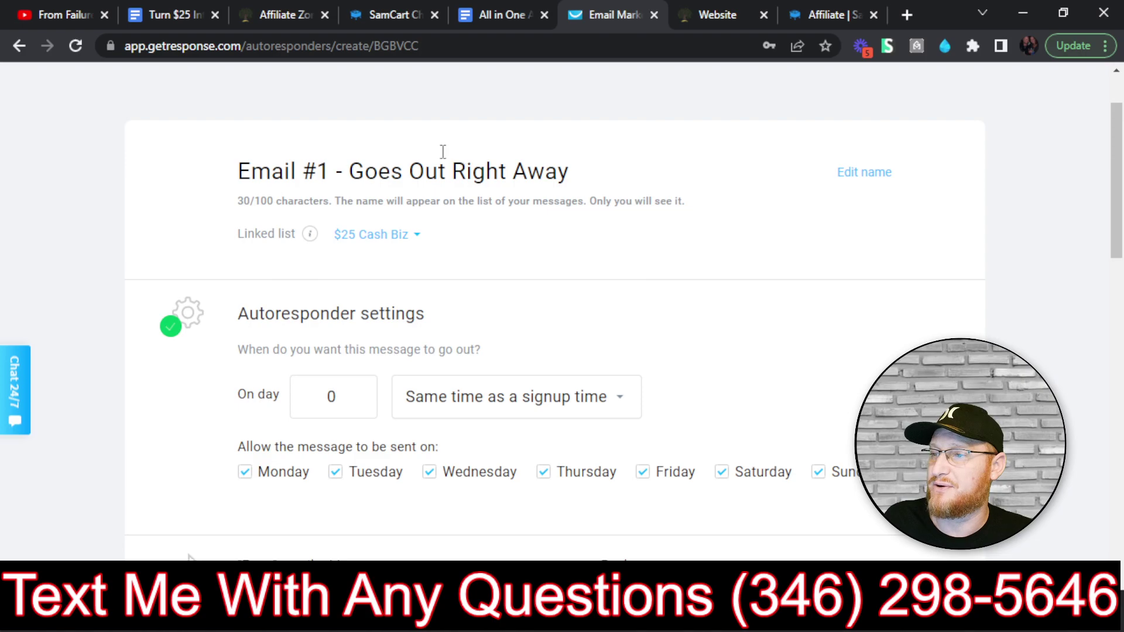
pyautogui.scroll(-3, 611, 258)
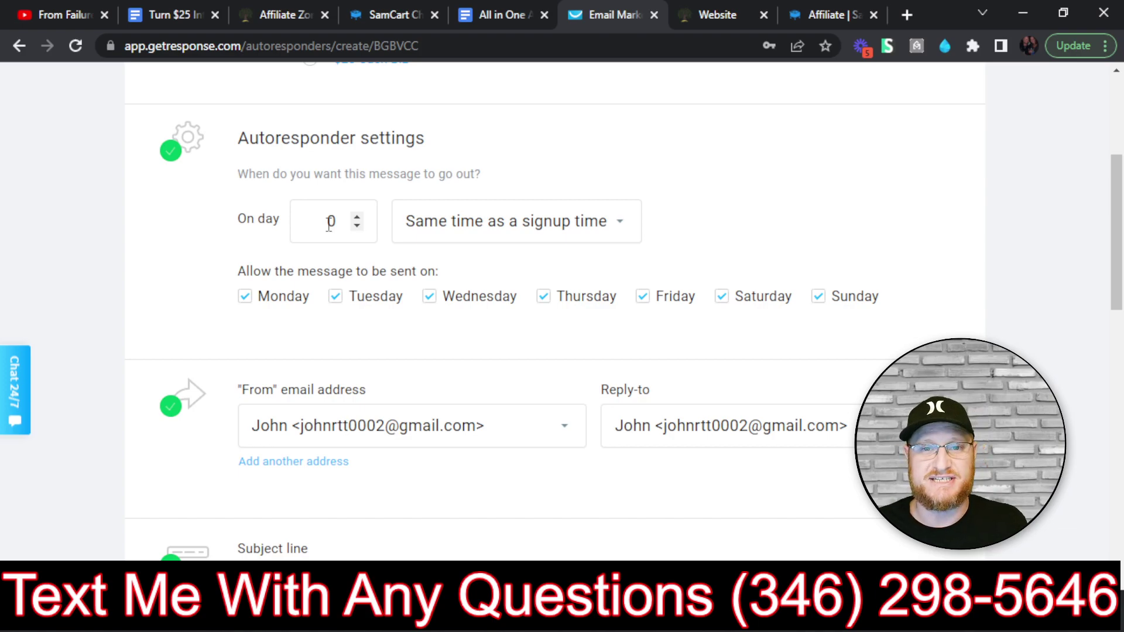
pyautogui.scroll(-15, 590, 276)
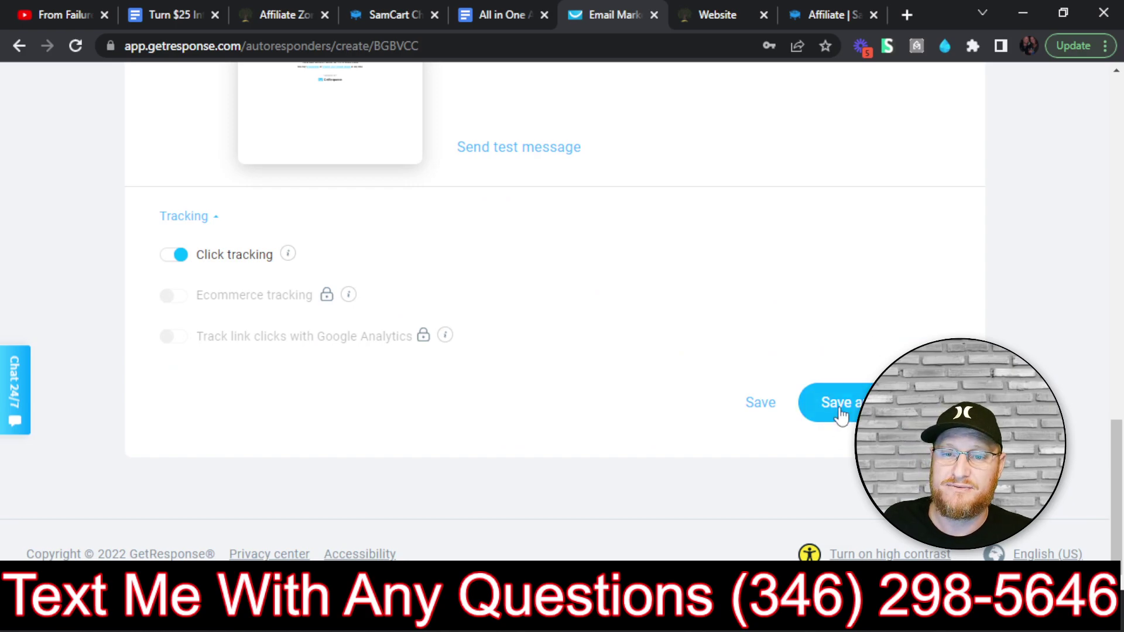
pyautogui.click(947, 52)
pyautogui.moveTo(856, 259)
pyautogui.mouseDown()
pyautogui.moveTo(849, 351)
pyautogui.moveTo(826, 329)
pyautogui.moveTo(891, 333)
pyautogui.mouseUp()
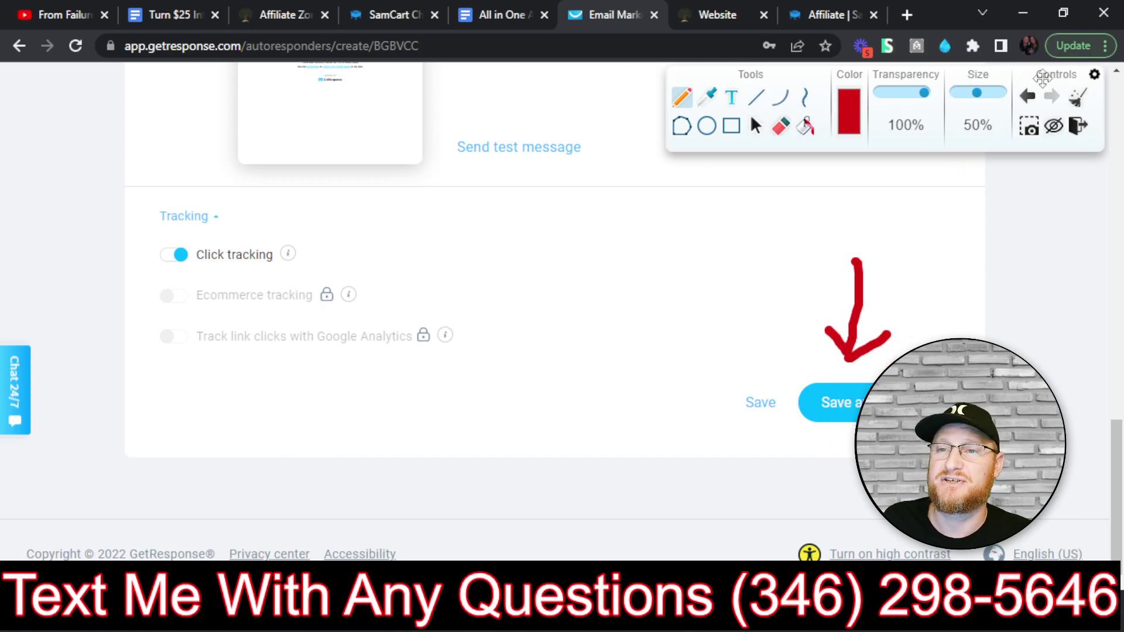
pyautogui.click(1078, 99)
pyautogui.click(1080, 125)
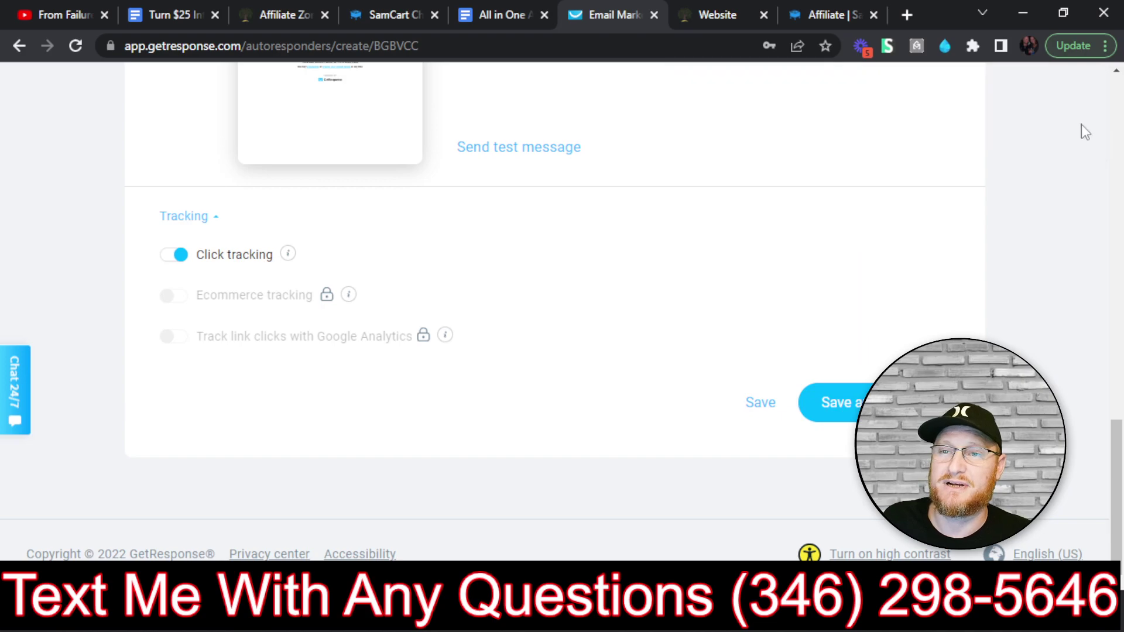
# - Save and publish the Email #1 autoresponder, and start creating another autoresponder
pyautogui.click(849, 402)
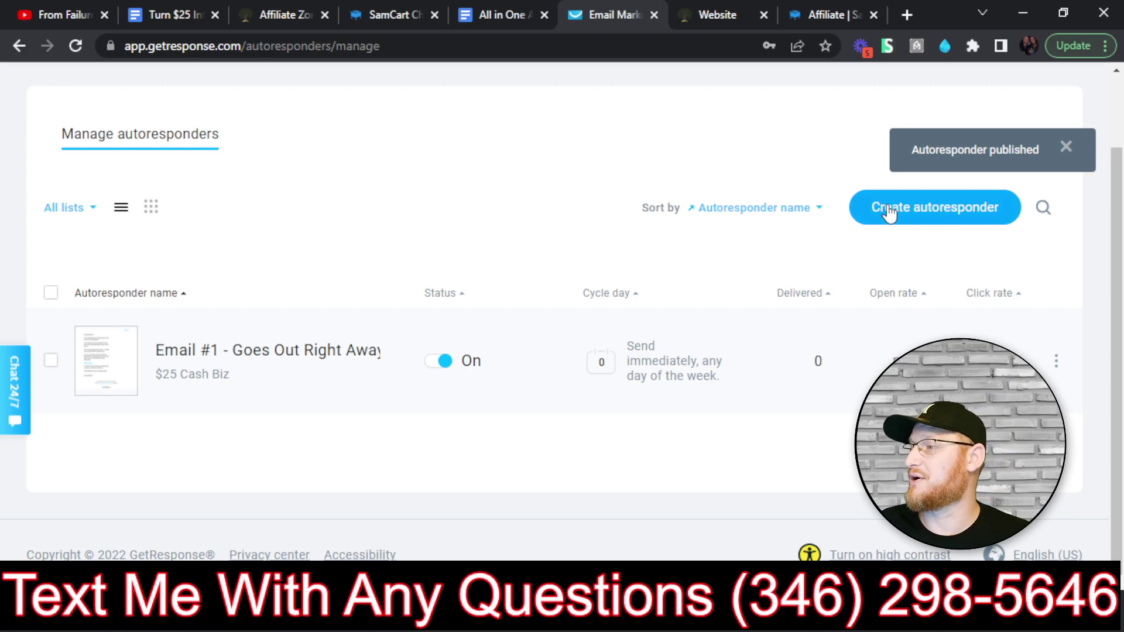
pyautogui.click(950, 216)
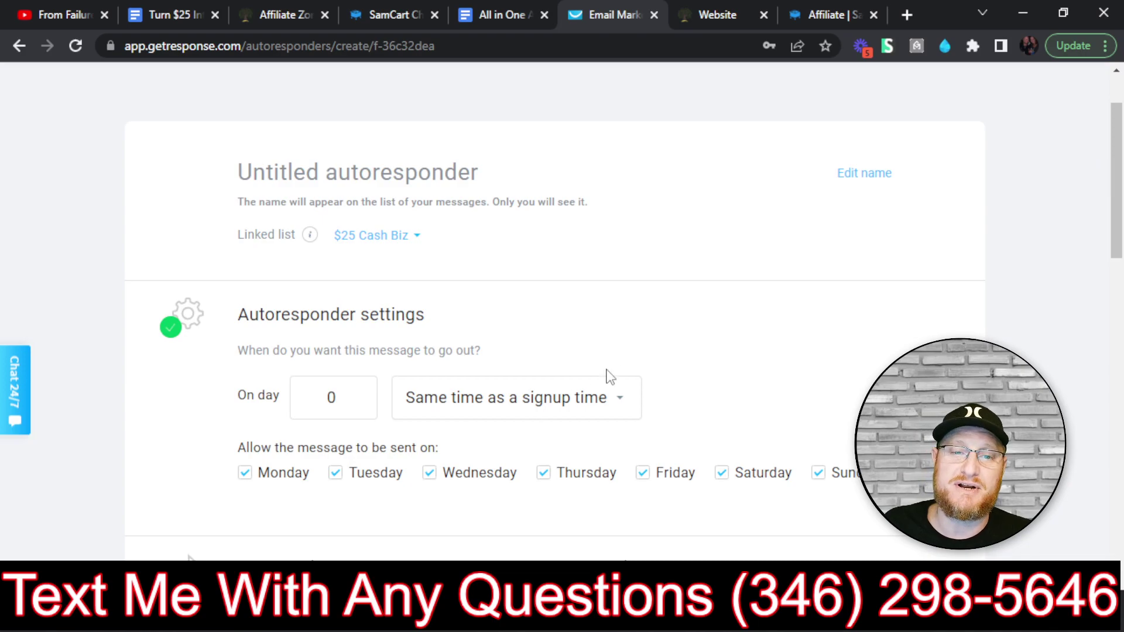
# - In the All in One Autoresponder Series document, copy the heading "Email #2: Send one day after email #1"
pyautogui.click(511, 13)
pyautogui.scroll(1, 507, 286)
pyautogui.click(507, 286)
pyautogui.scroll(-7, 507, 286)
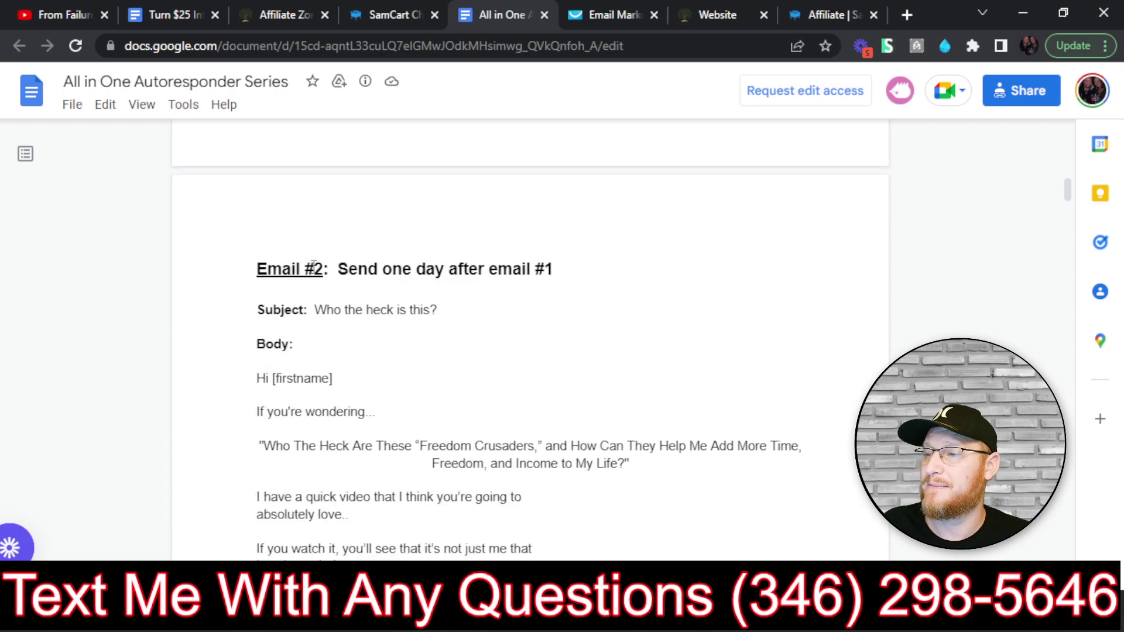
pyautogui.moveTo(250, 266); pyautogui.dragTo(556, 270)
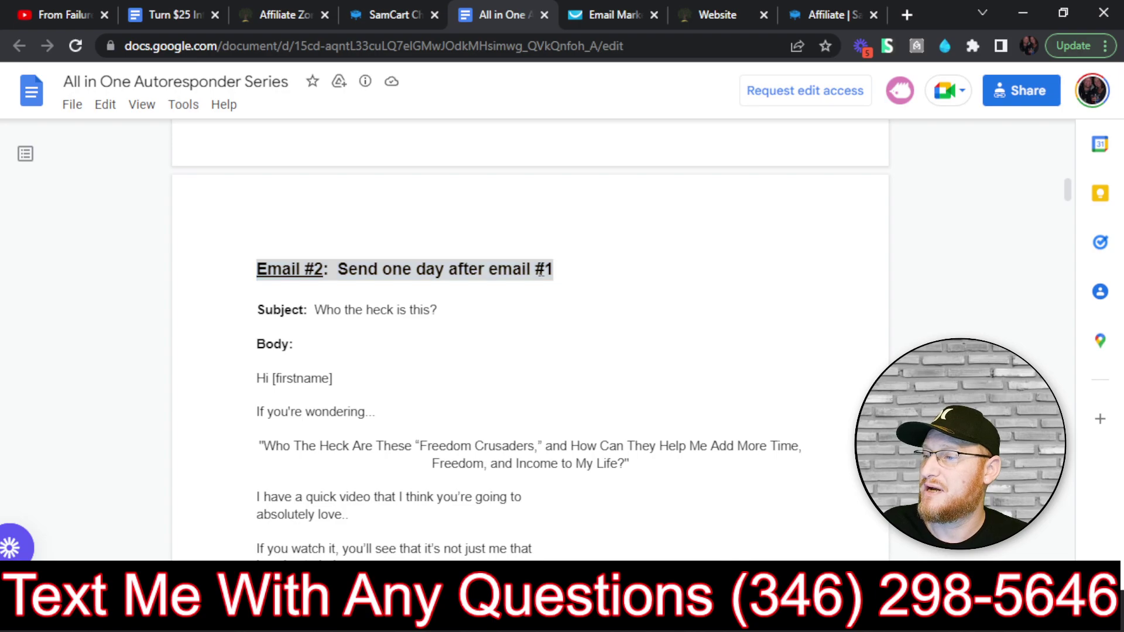
pyautogui.rightClick(541, 269)
pyautogui.click(646, 293)
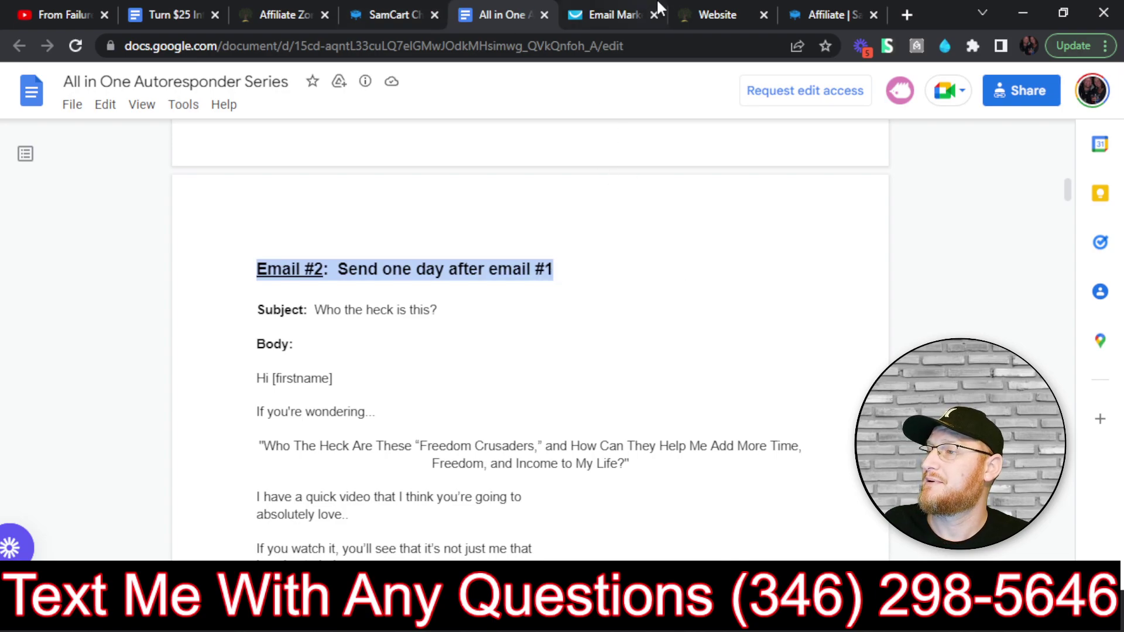
# - Back in GetResponse, replace the untitled autoresponder's name with the copied Email #2 heading
pyautogui.click(598, 13)
pyautogui.click(479, 172)
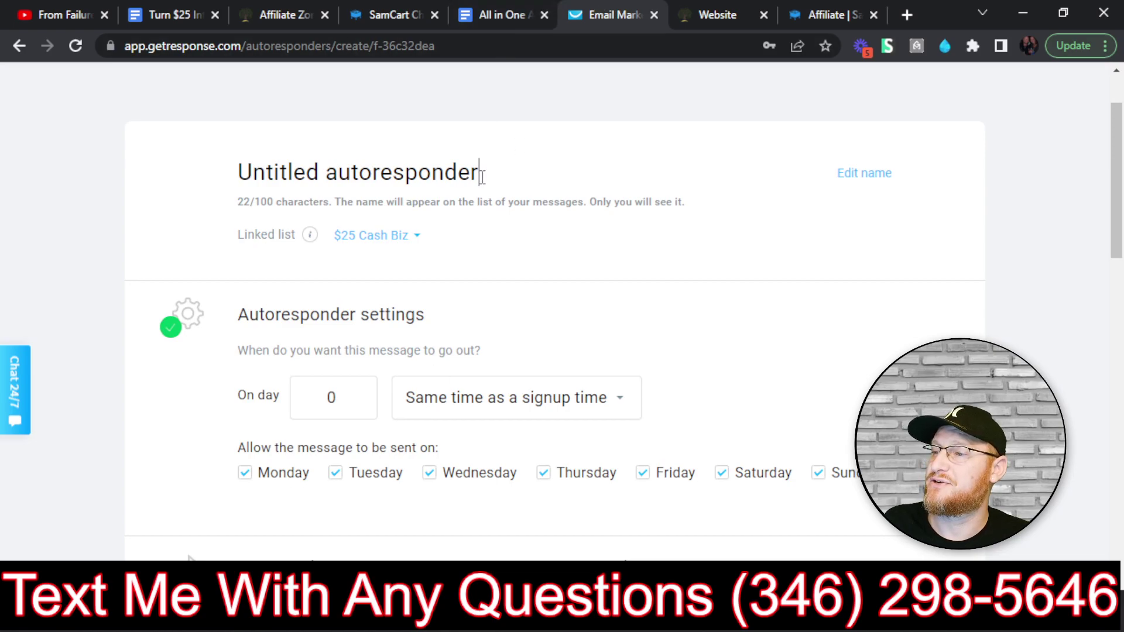
pyautogui.moveTo(479, 172); pyautogui.dragTo(200, 208)
pyautogui.rightClick(340, 168)
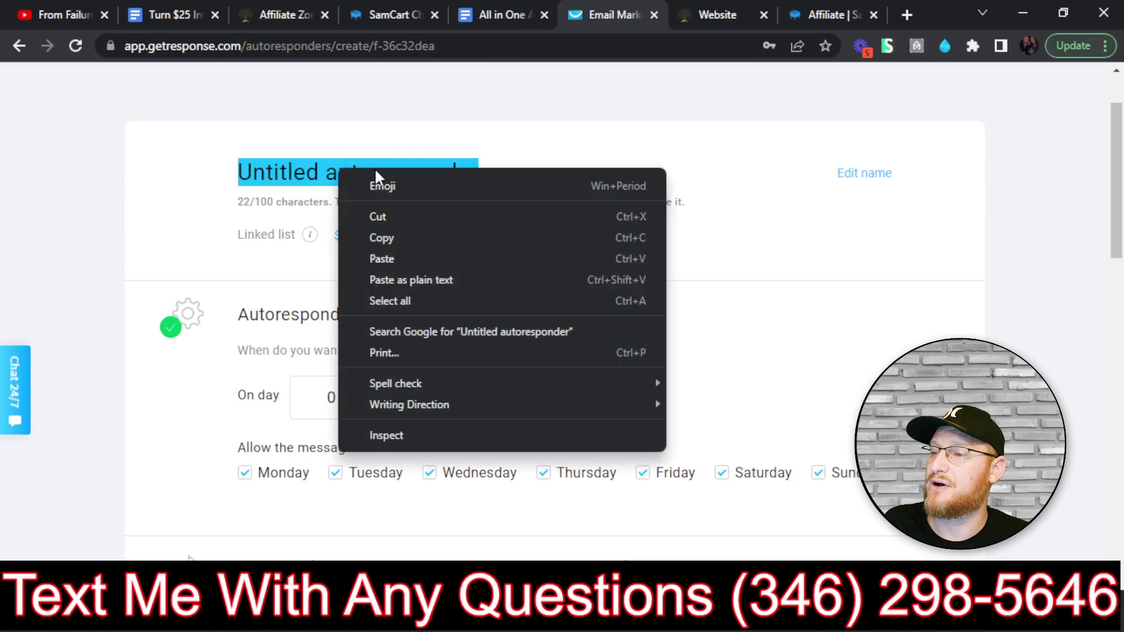
pyautogui.click(409, 257)
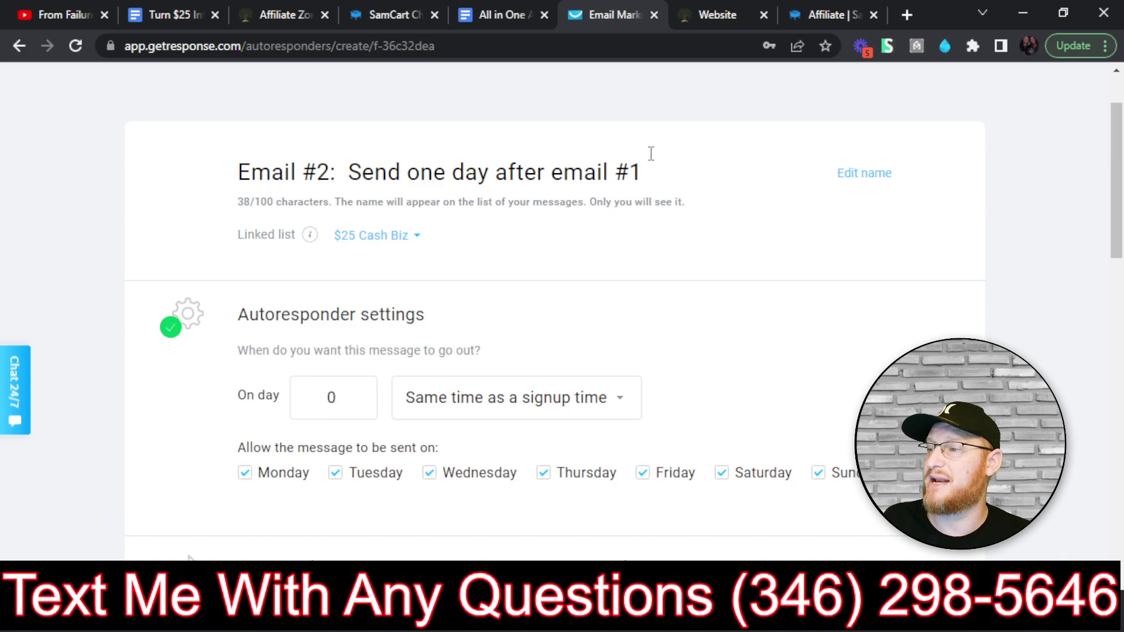
# - Shorten the autoresponder's name to "Email #2: Day 1" by replacing the text after the colon
pyautogui.moveTo(644, 176); pyautogui.dragTo(338, 176)
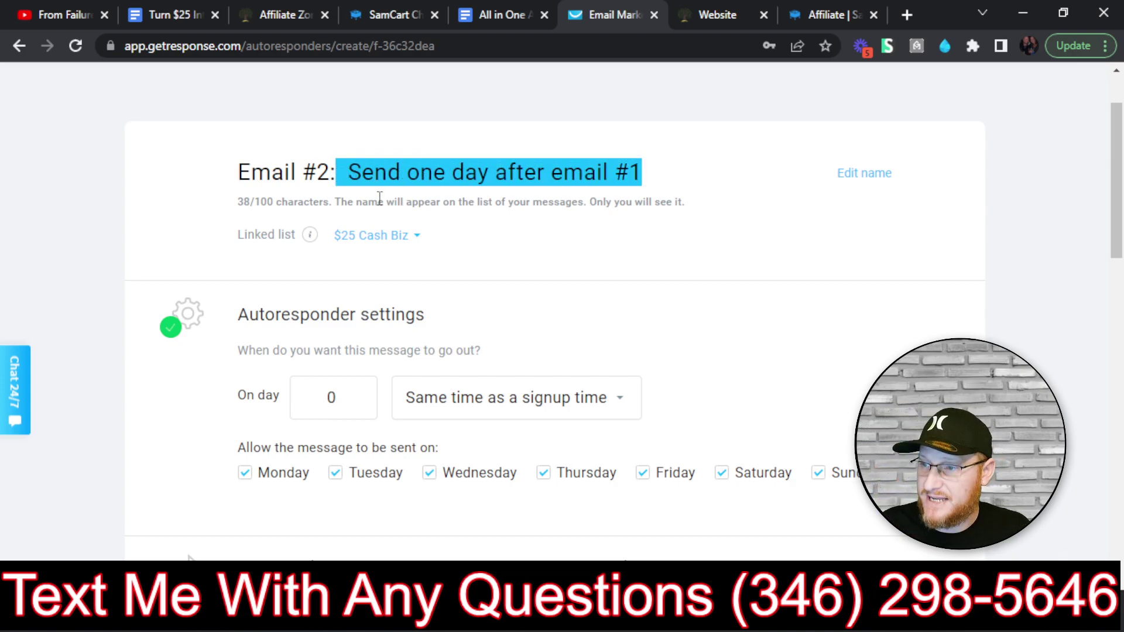
pyautogui.press('BackSpace')
pyautogui.write('Dau')
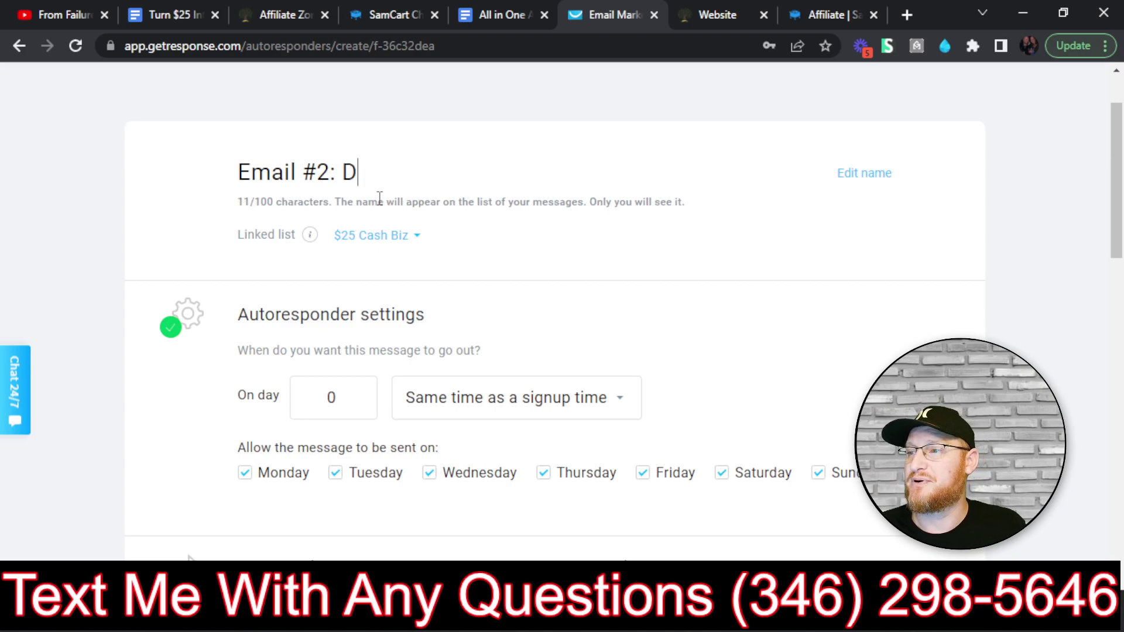
pyautogui.press('BackSpace')
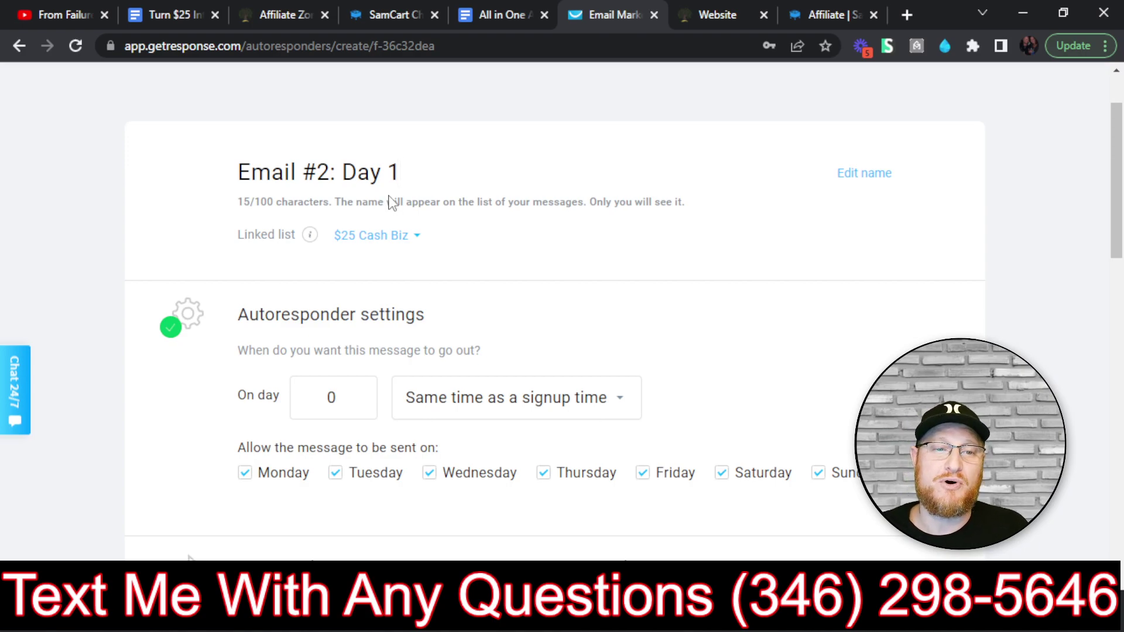
# - Set the Email #2 autoresponder to go out on day 1
pyautogui.scroll(-2, 395, 222)
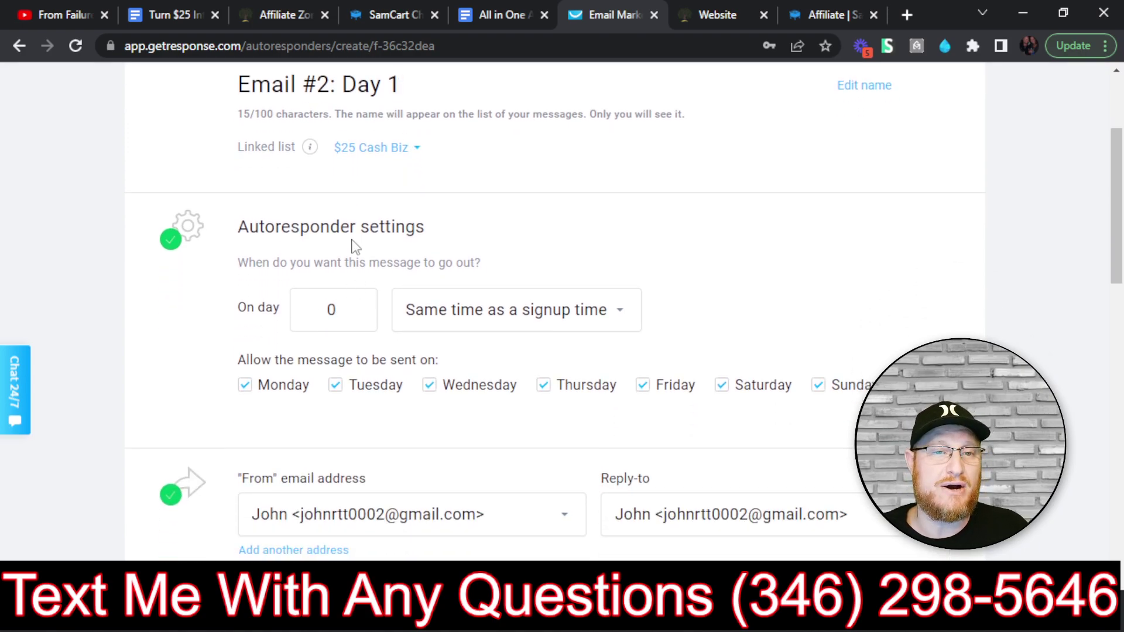
pyautogui.moveTo(352, 310)
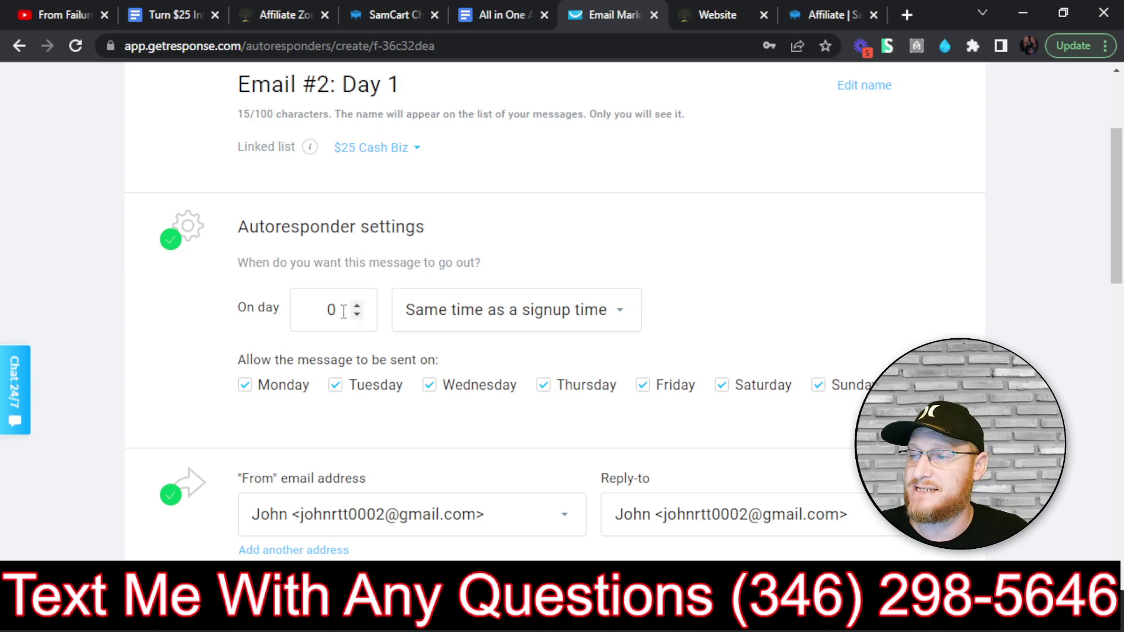
pyautogui.click(358, 306)
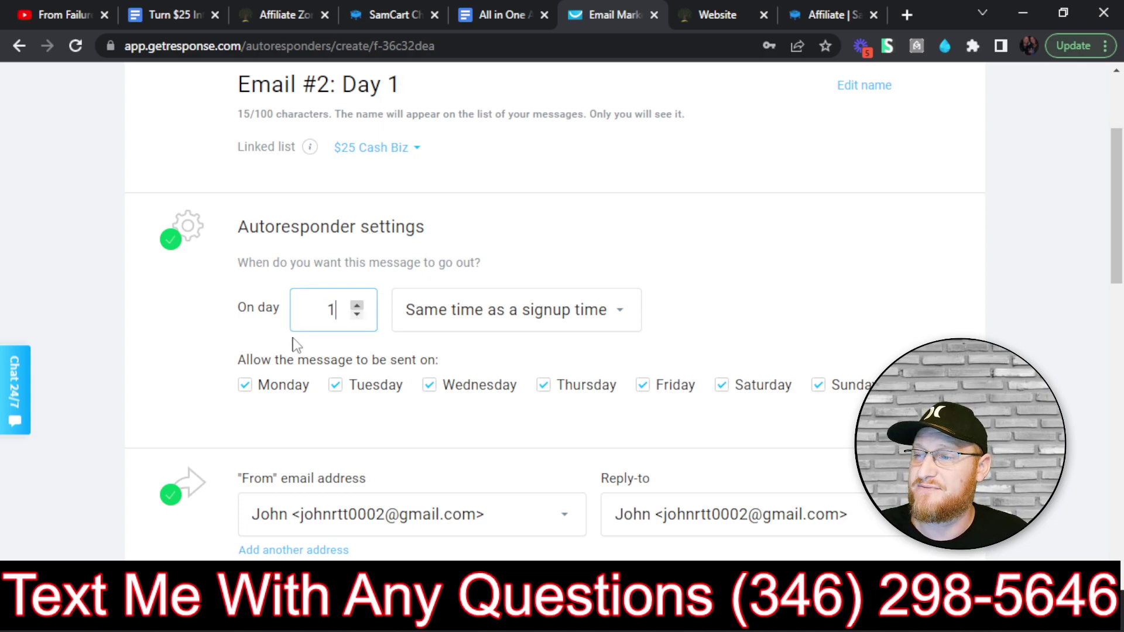
pyautogui.click(606, 213)
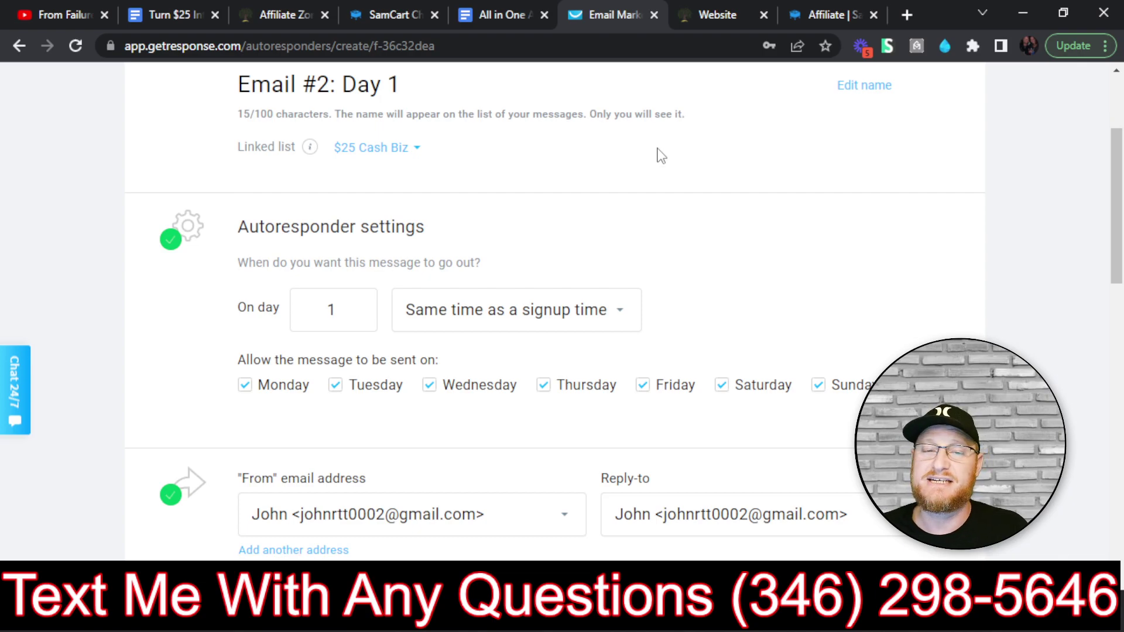
# - In the All in One Autoresponder Series document, copy Email #2's subject text "Who the heck is this?"
pyautogui.scroll(-10, 665, 157)
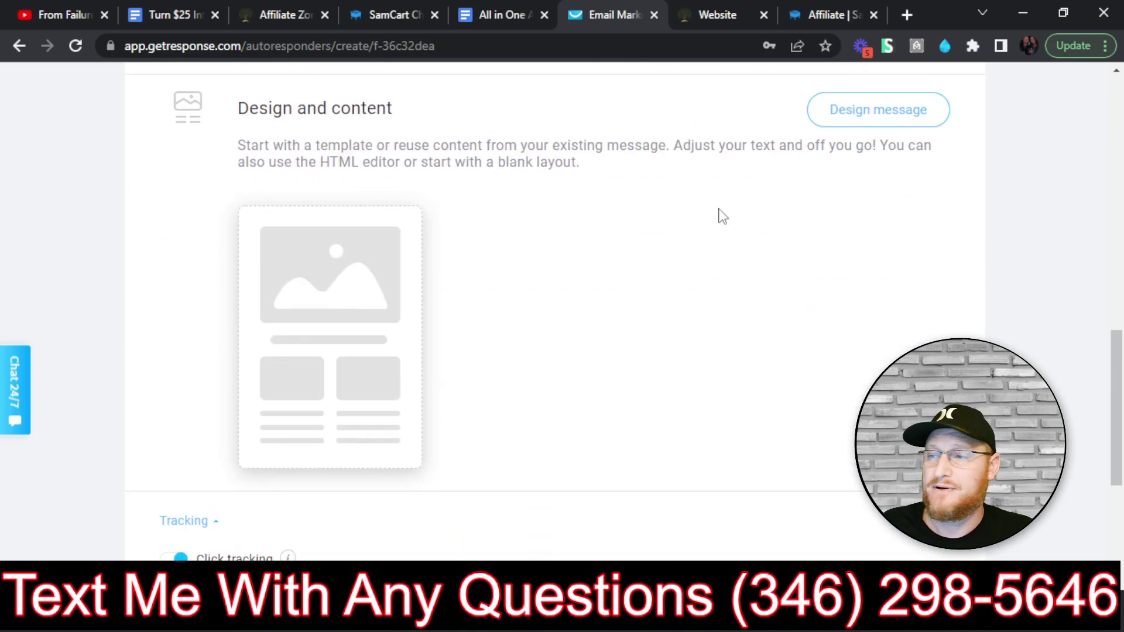
pyautogui.scroll(7, 721, 213)
pyautogui.scroll(-1, 572, 317)
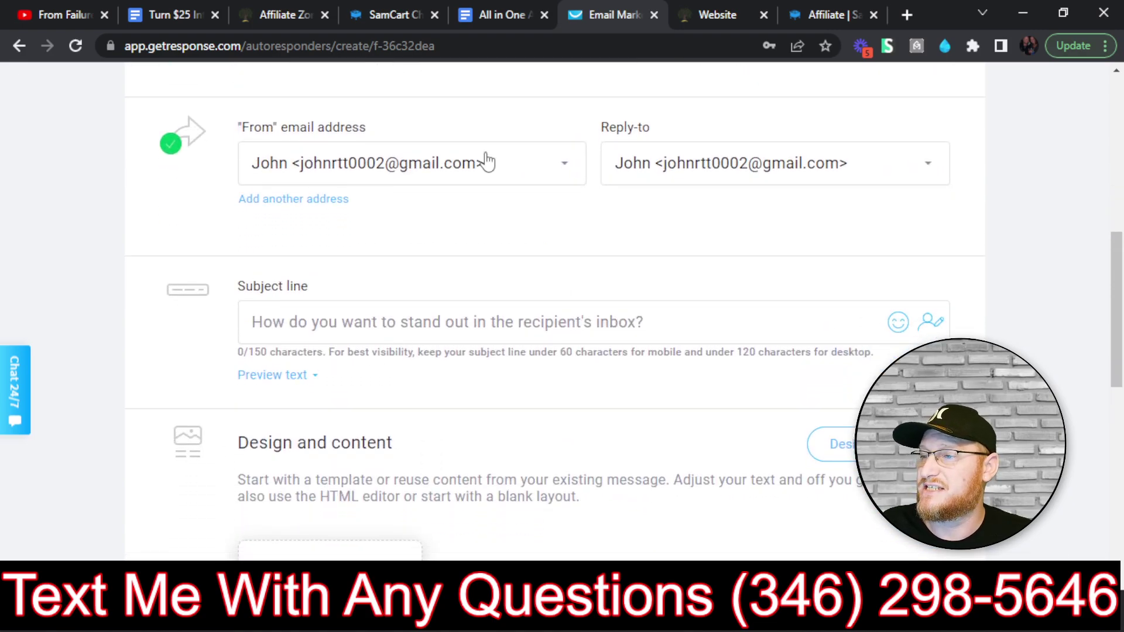
pyautogui.click(492, 15)
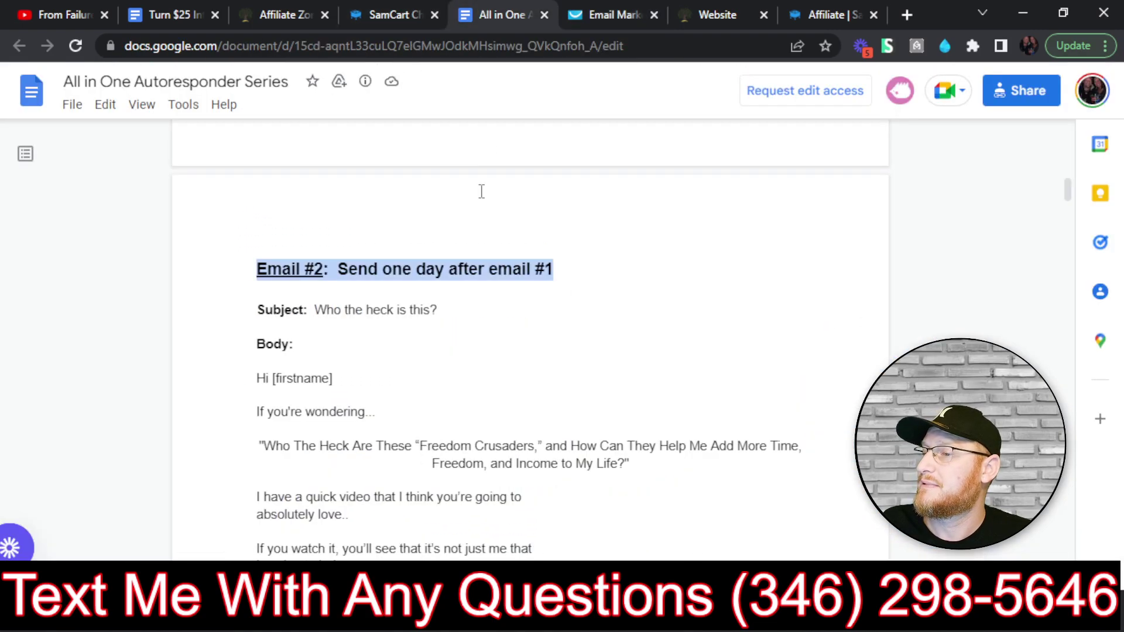
pyautogui.scroll(-2, 337, 341)
pyautogui.click(395, 289)
pyautogui.moveTo(315, 223); pyautogui.dragTo(439, 224)
pyautogui.rightClick(435, 225)
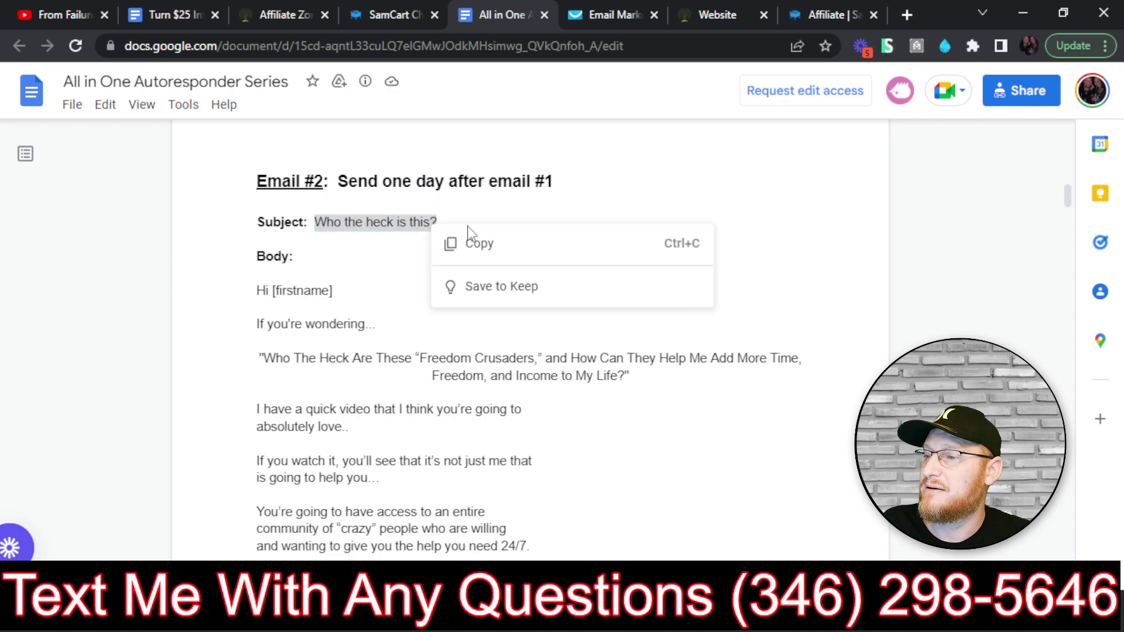
pyautogui.click(485, 250)
# - Back in GetResponse, paste the copied text "Who the heck is this?" as the autoresponder's subject line
pyautogui.click(609, 8)
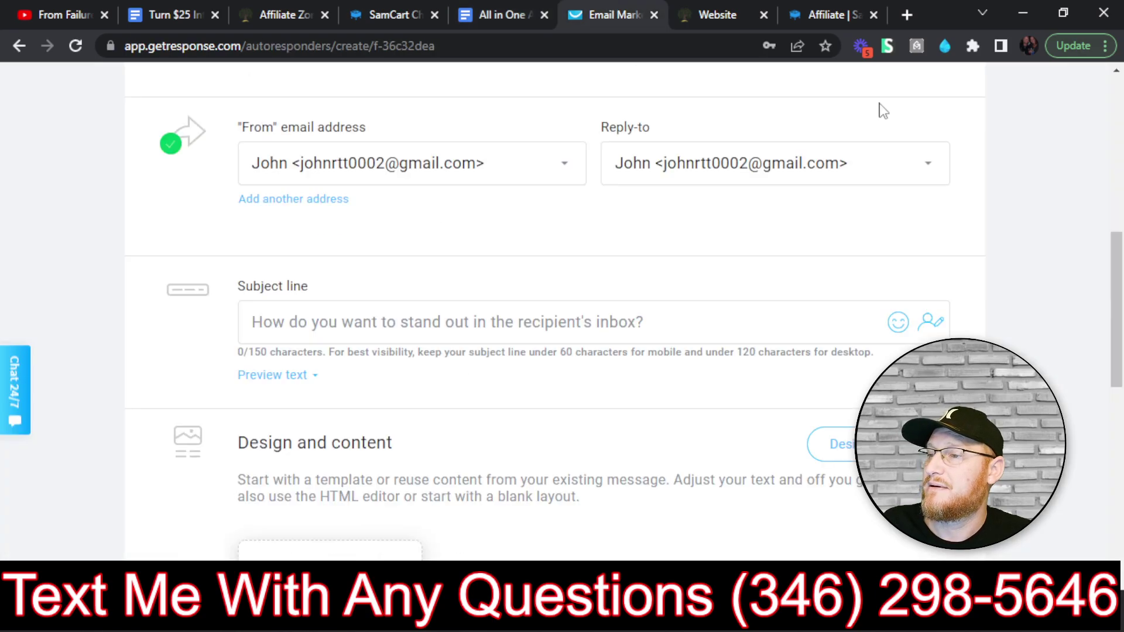
pyautogui.rightClick(321, 318)
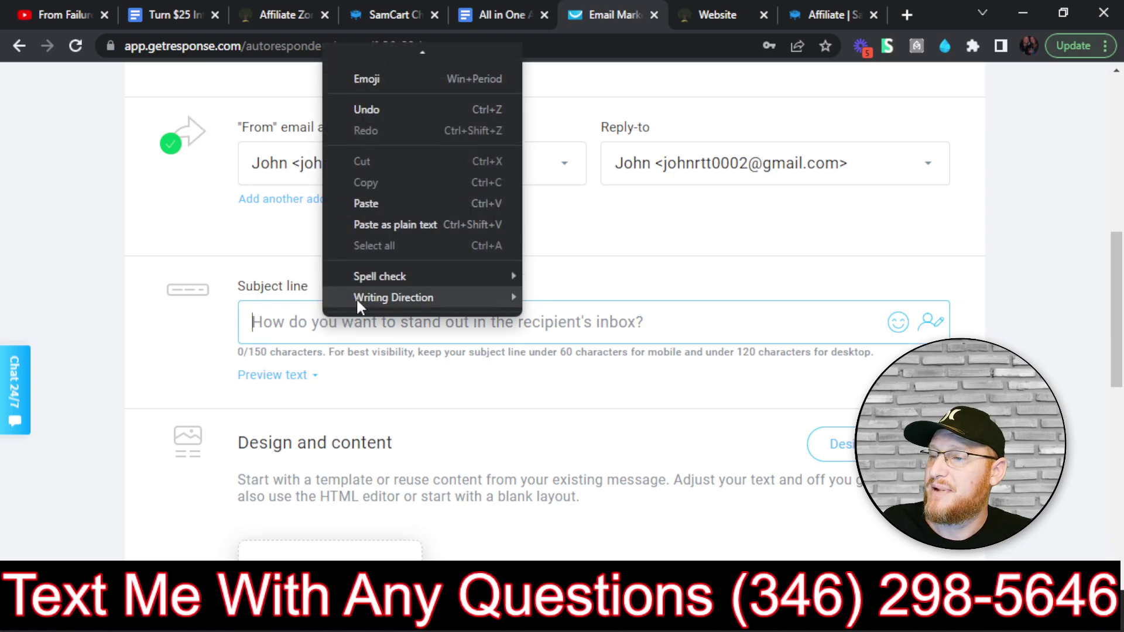
pyautogui.click(410, 202)
# - Start the message design from the blank template and add a text block beneath the logo placeholder
pyautogui.scroll(-5, 532, 309)
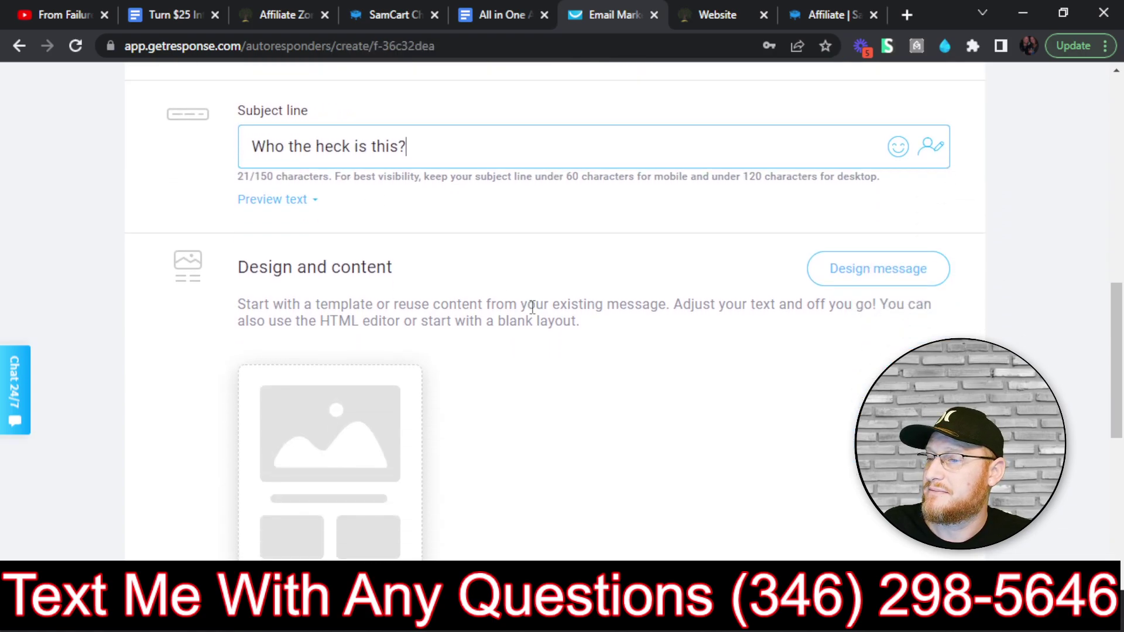
pyautogui.scroll(2, 409, 214)
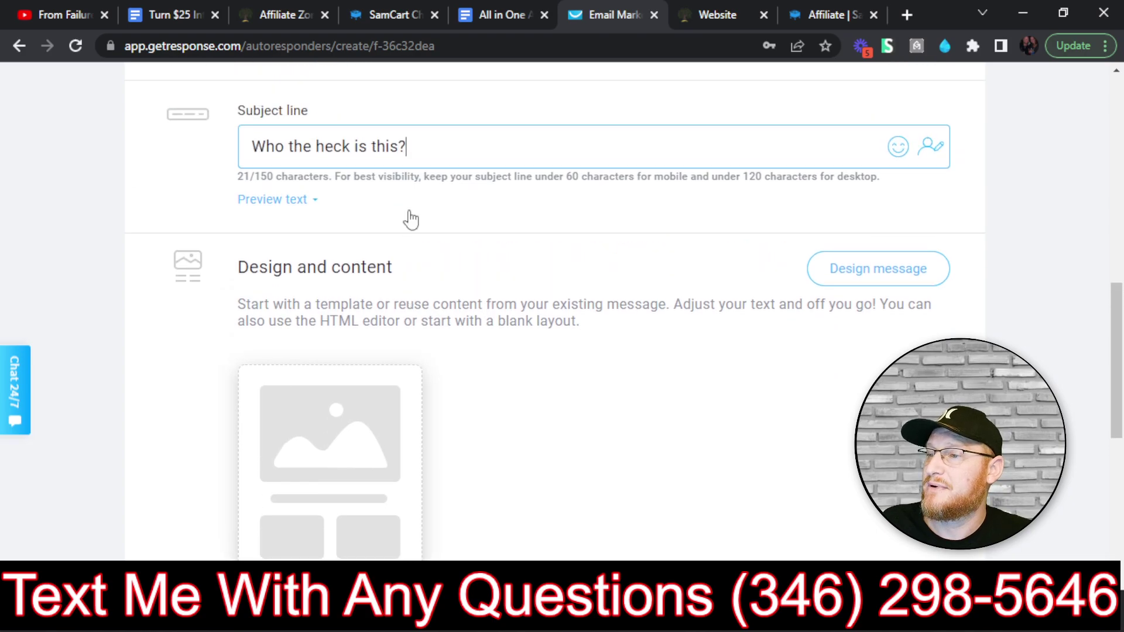
pyautogui.scroll(-3, 313, 114)
pyautogui.moveTo(354, 319)
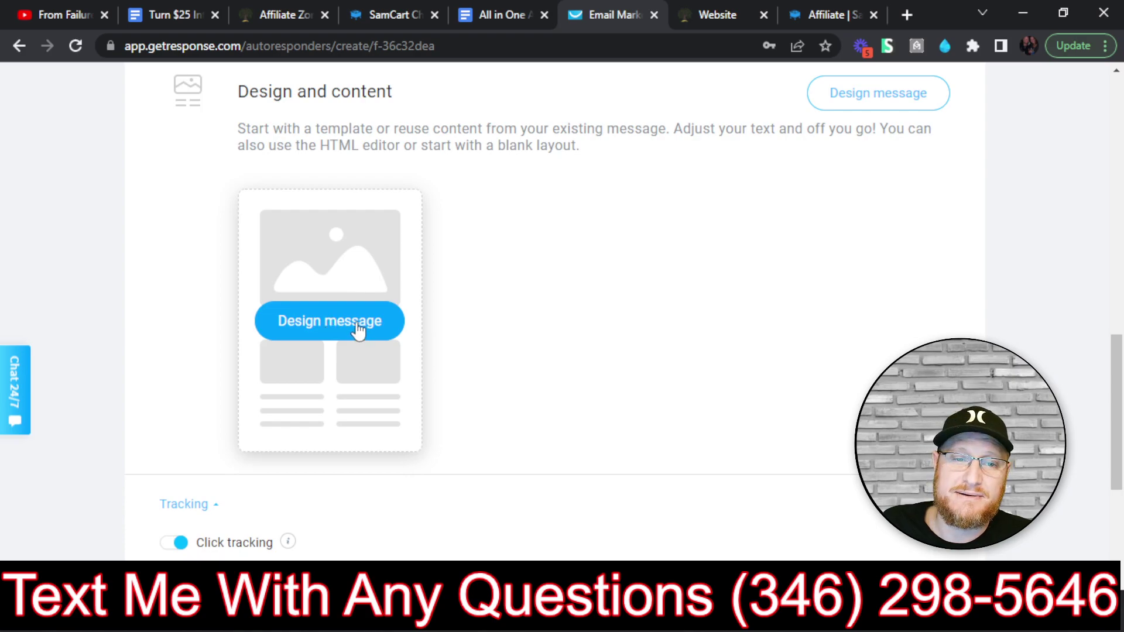
pyautogui.click(358, 331)
pyautogui.scroll(15, 543, 275)
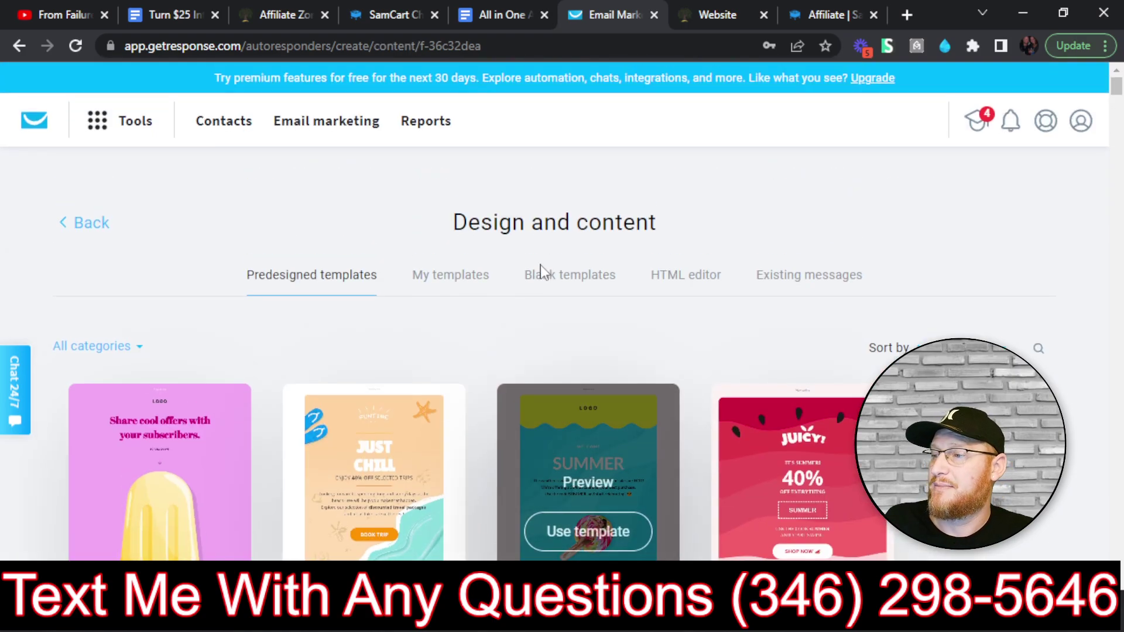
pyautogui.click(587, 280)
pyautogui.scroll(-5, 743, 377)
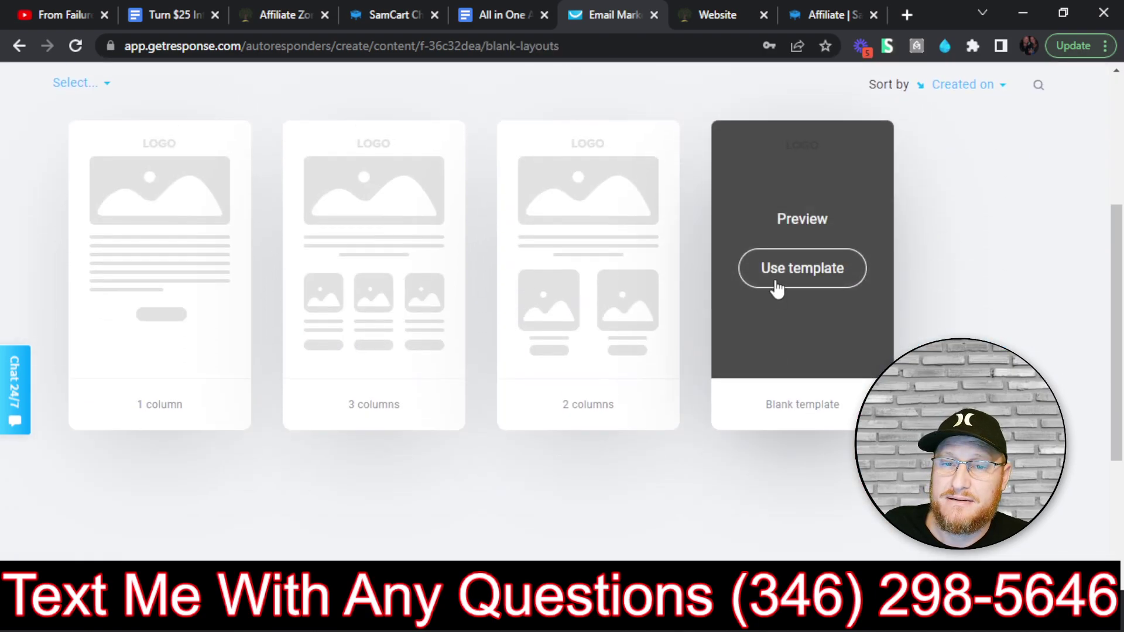
pyautogui.click(777, 274)
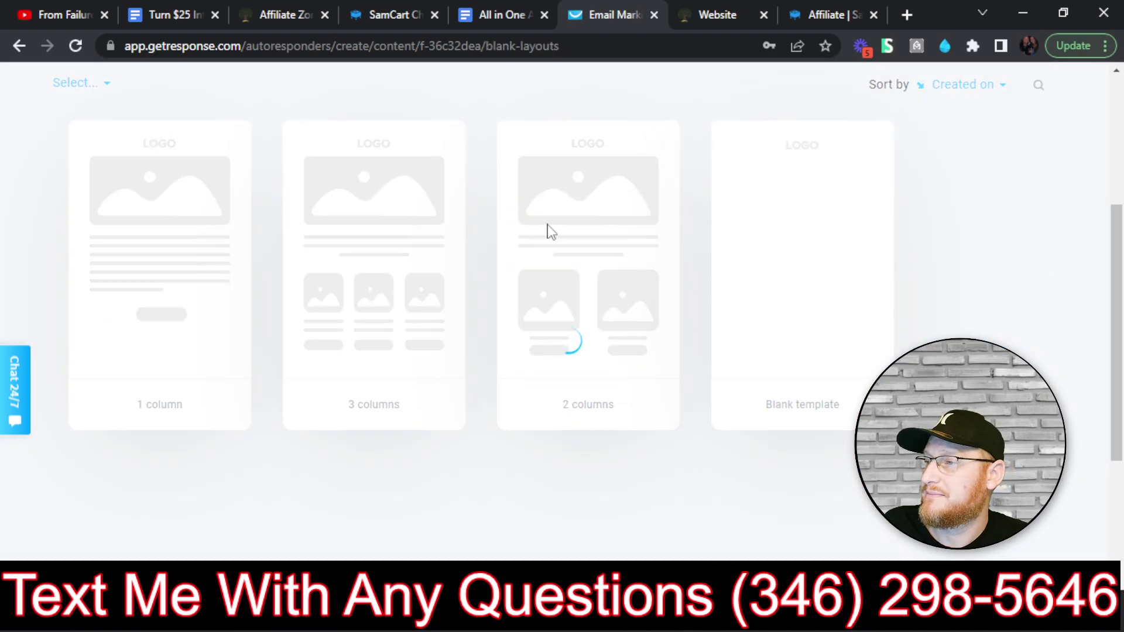
pyautogui.moveTo(925, 294); pyautogui.dragTo(337, 392)
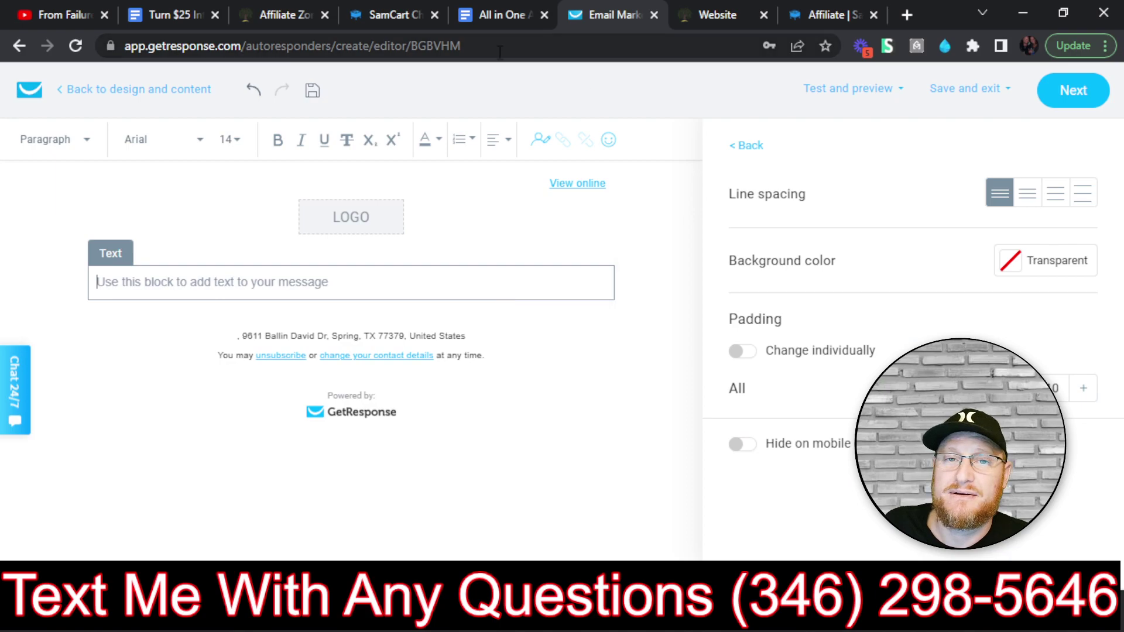
# - In the All in One Autoresponder Series document, copy Email #2's body from "Hi [firstname]" through the contact info line
pyautogui.click(504, 9)
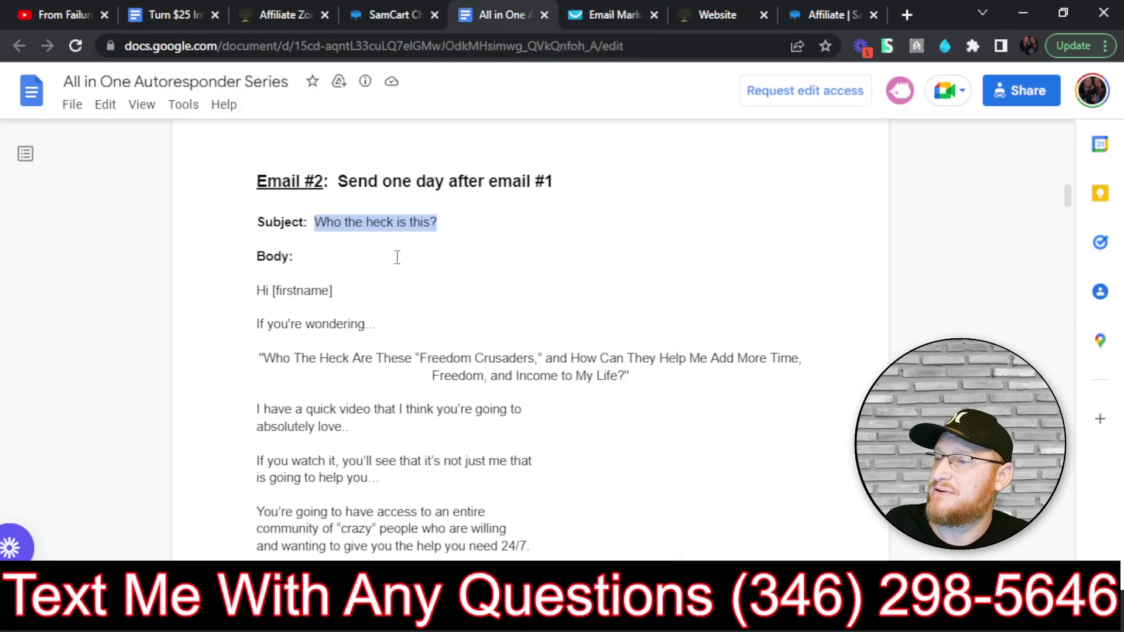
pyautogui.moveTo(258, 292); pyautogui.dragTo(589, 408)
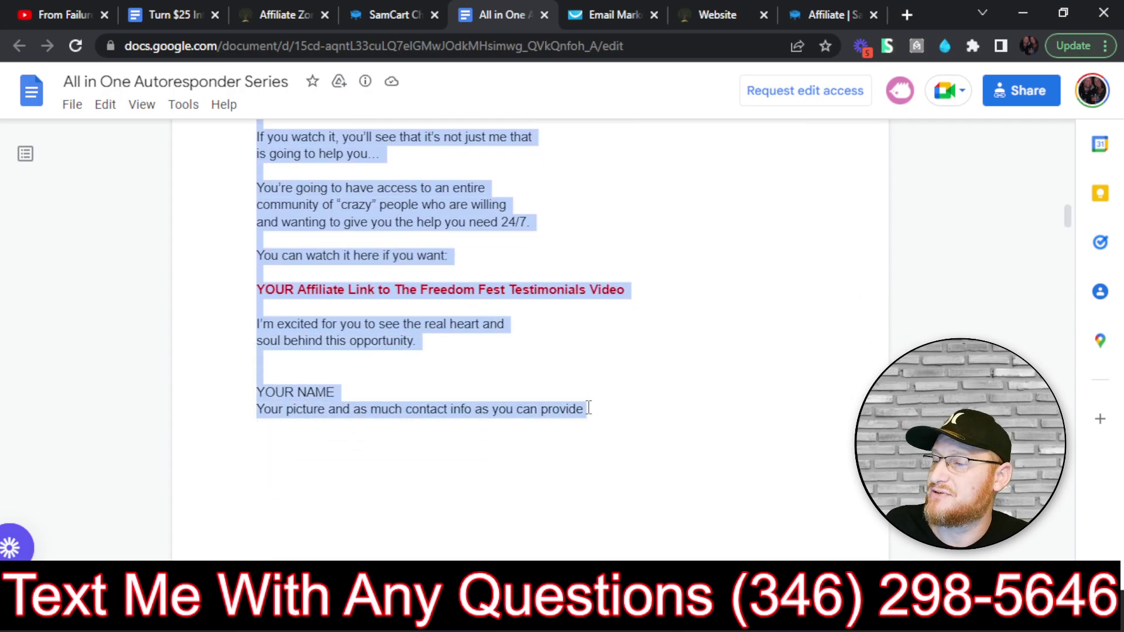
pyautogui.rightClick(378, 206)
pyautogui.click(434, 222)
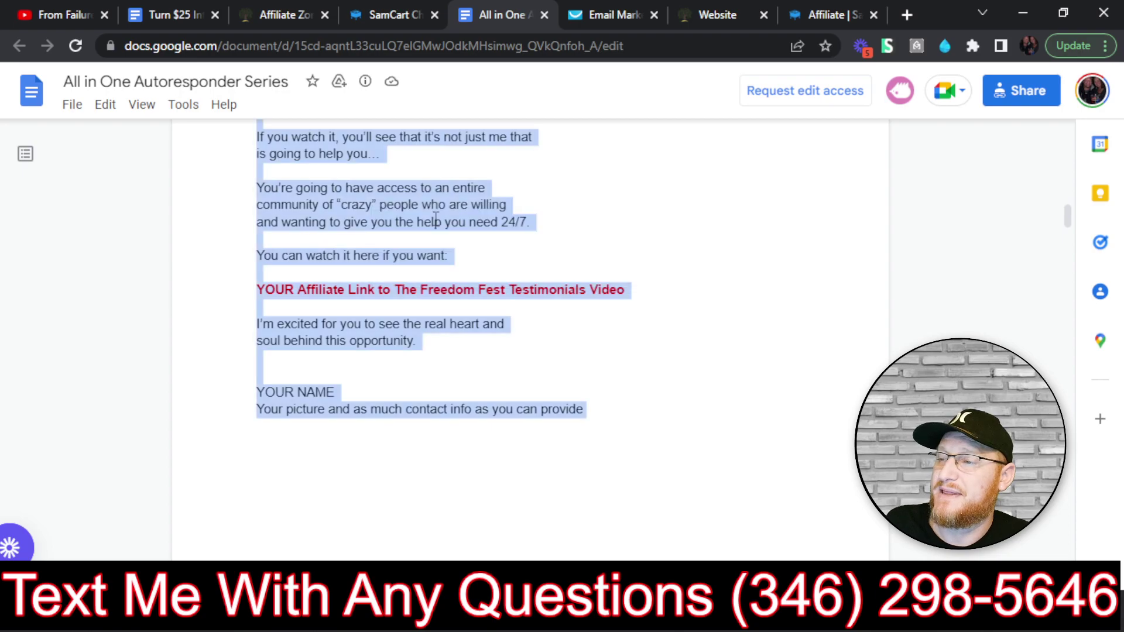
# - Return to the GetResponse message editor and paste the copied Email #2 body into the empty text block
pyautogui.click(617, 11)
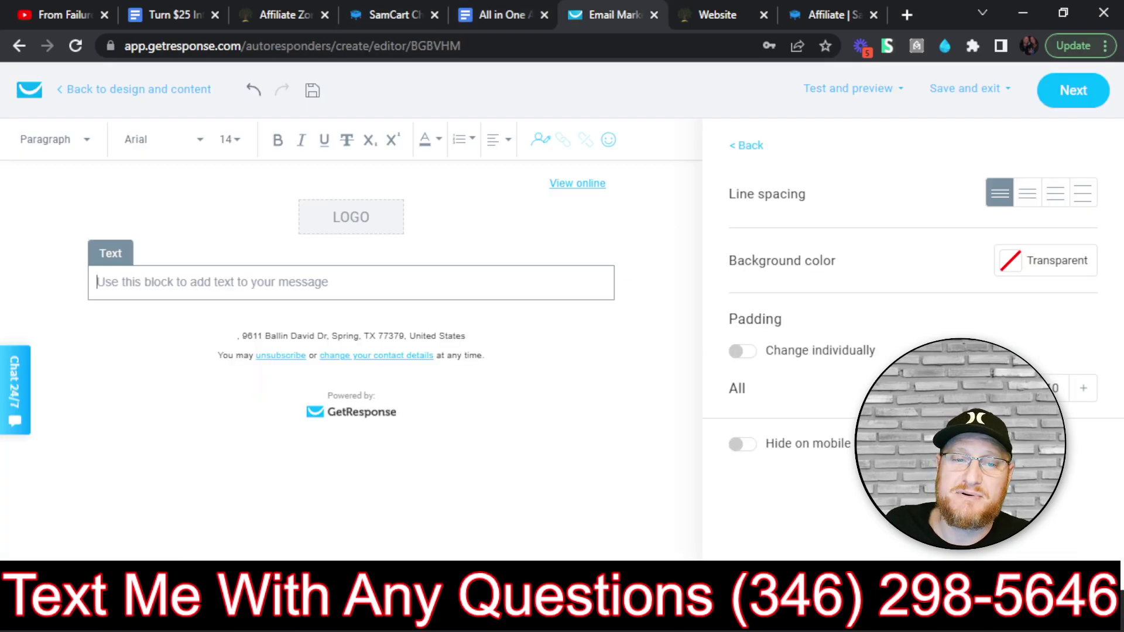
pyautogui.rightClick(212, 285)
pyautogui.click(265, 426)
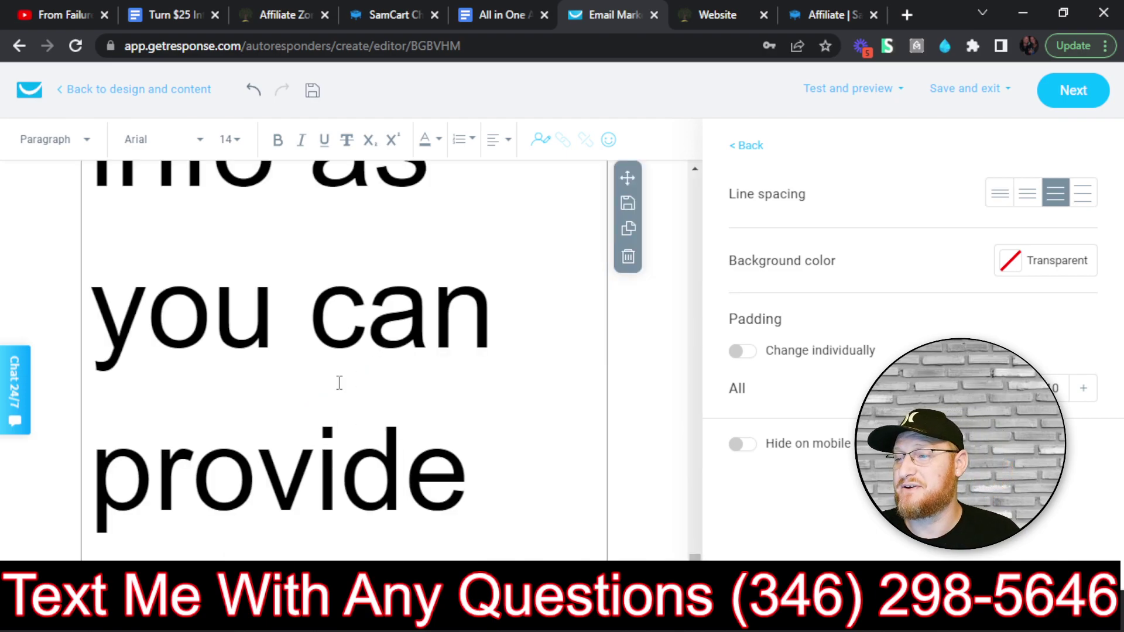
# - Set the font size of all the text in the message's text block to 16
pyautogui.rightClick(339, 386)
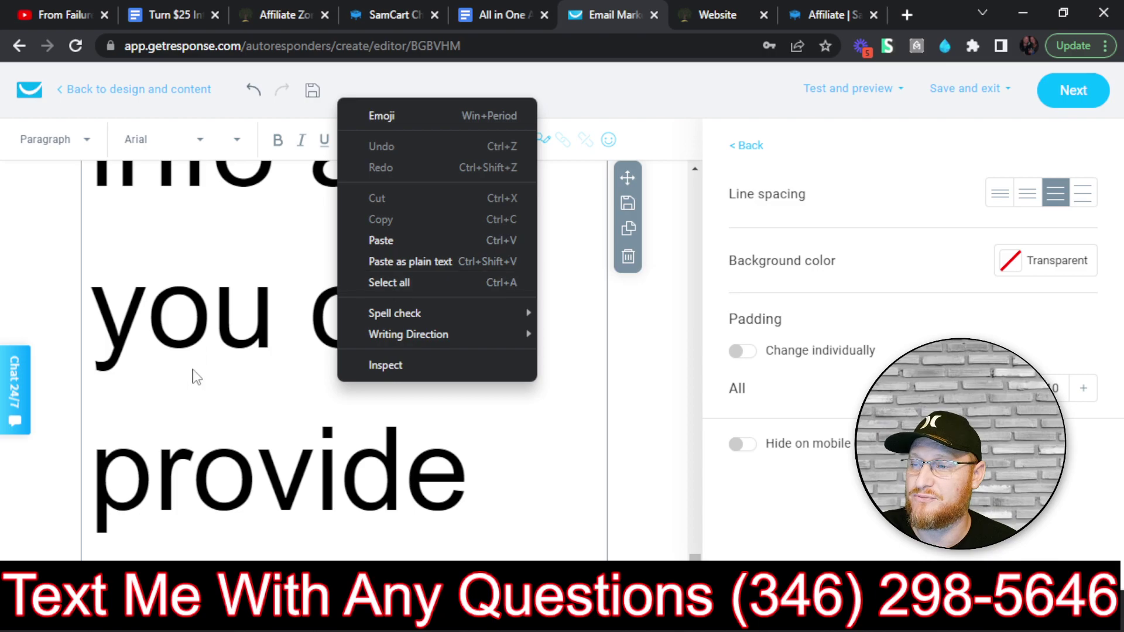
pyautogui.rightClick(234, 398)
pyautogui.rightClick(192, 381)
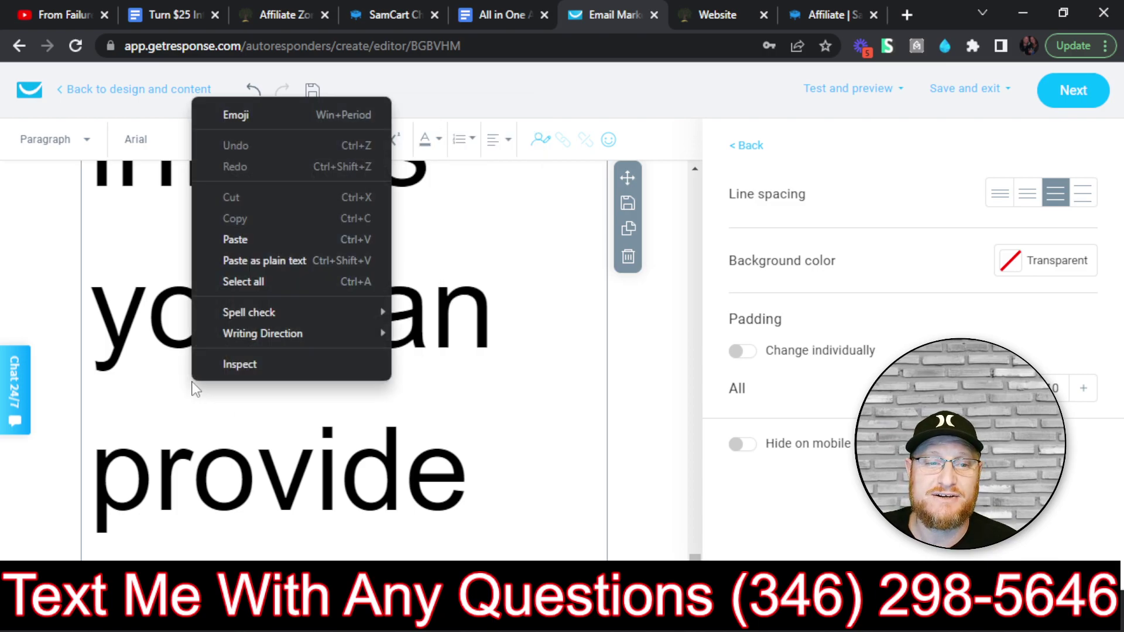
pyautogui.click(256, 280)
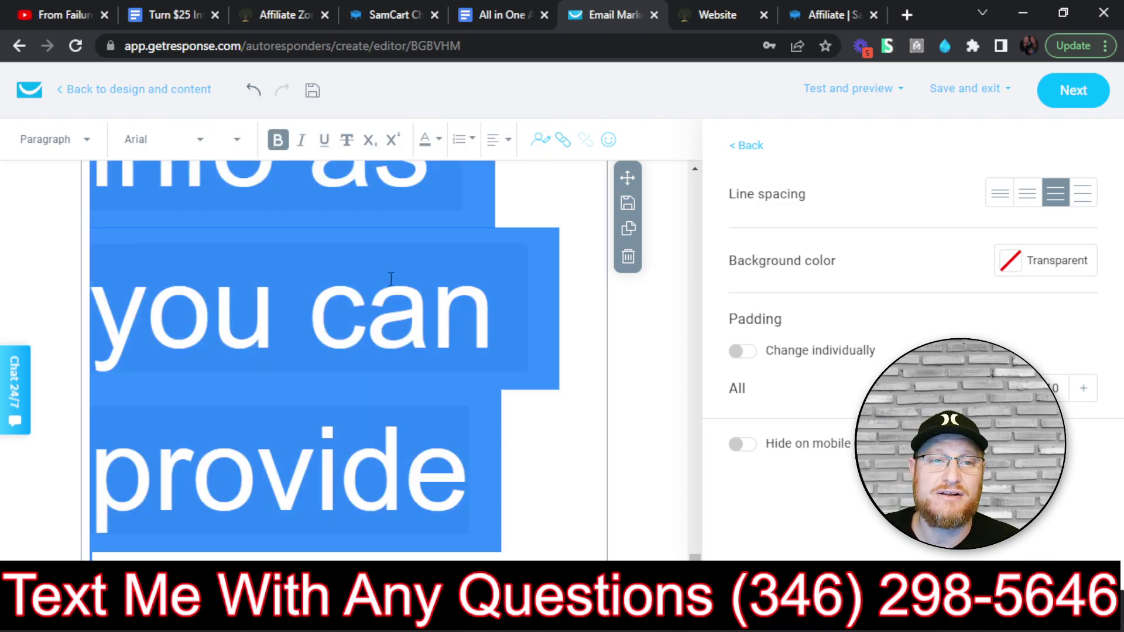
pyautogui.click(239, 143)
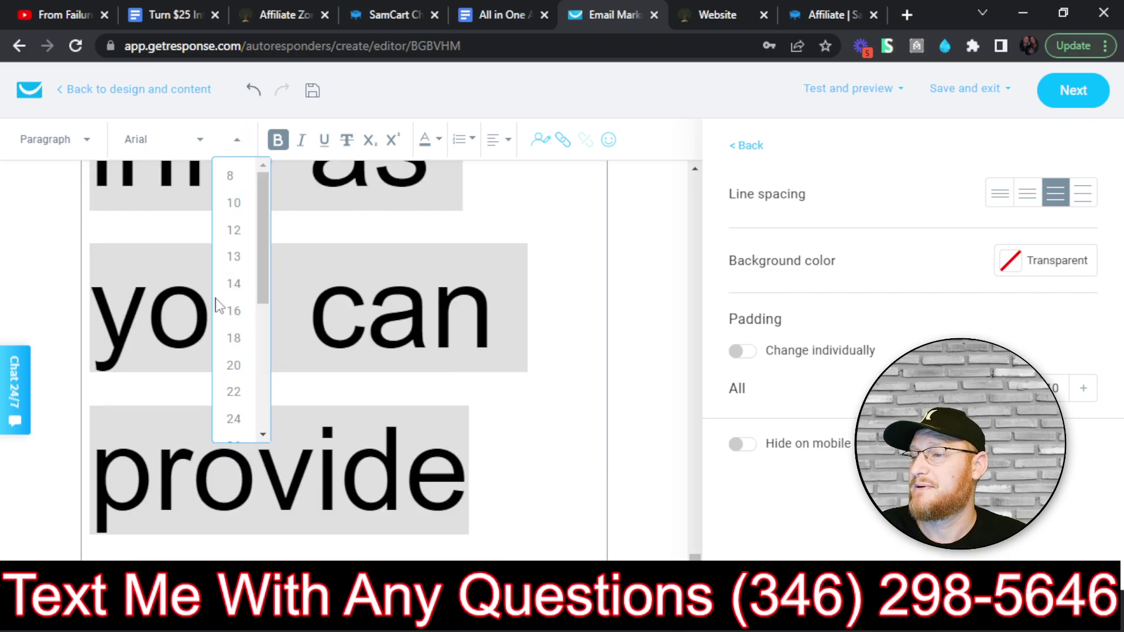
pyautogui.click(246, 311)
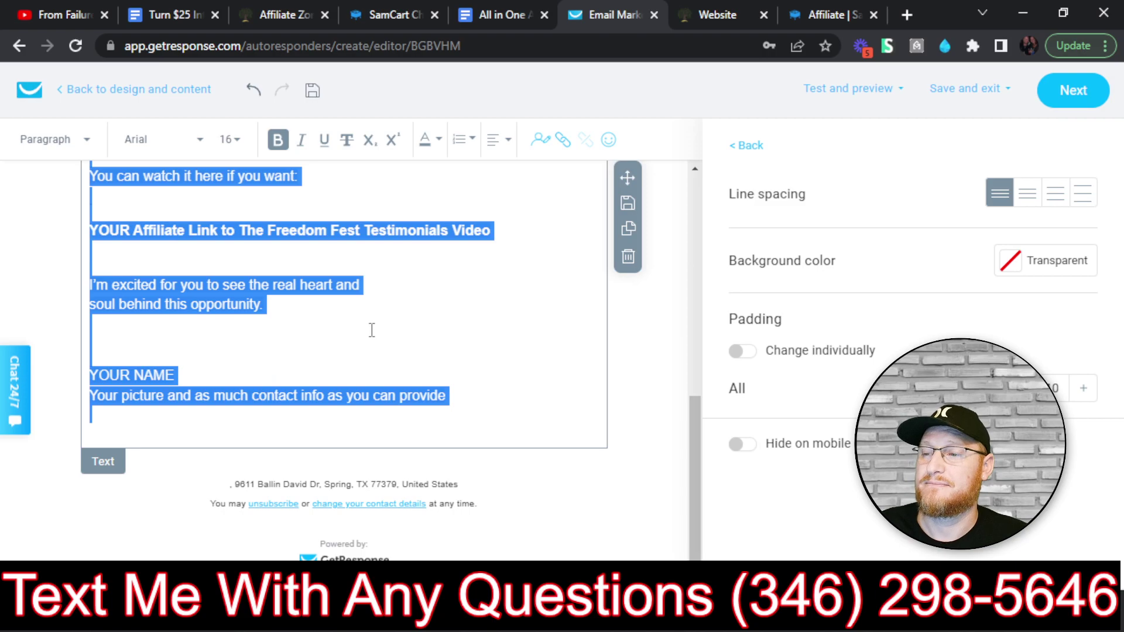
pyautogui.scroll(3, 371, 330)
pyautogui.click(372, 330)
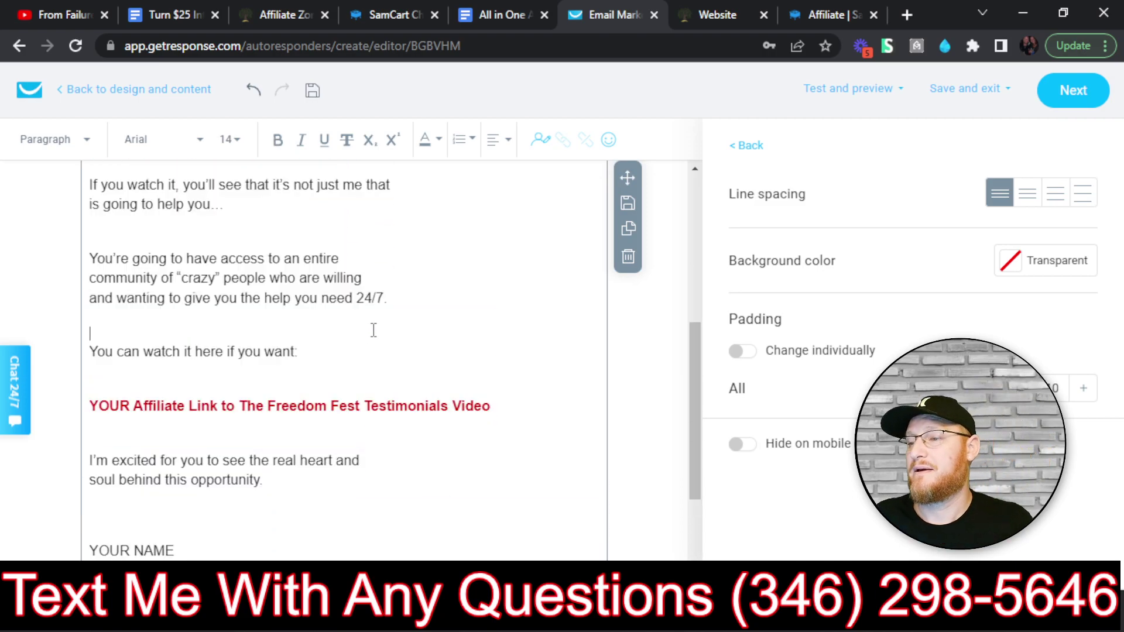
# - Replace the "[firstname]" placeholder in the greeting with the firstname personalization field, followed by a comma
pyautogui.scroll(2, 373, 330)
pyautogui.scroll(4, 373, 331)
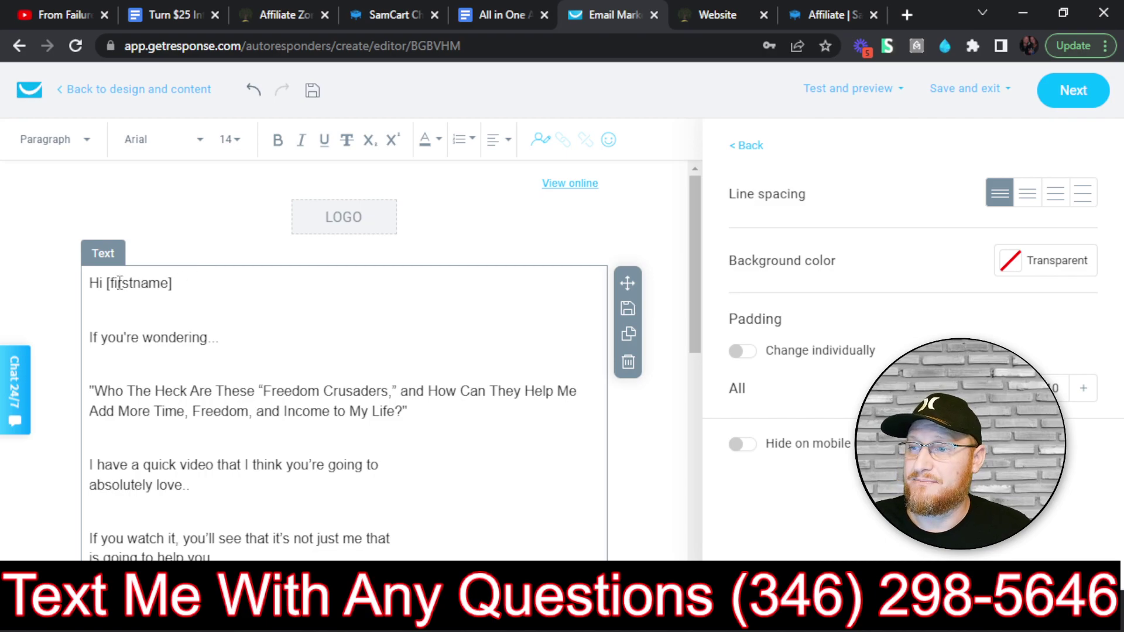
pyautogui.moveTo(108, 283); pyautogui.dragTo(181, 293)
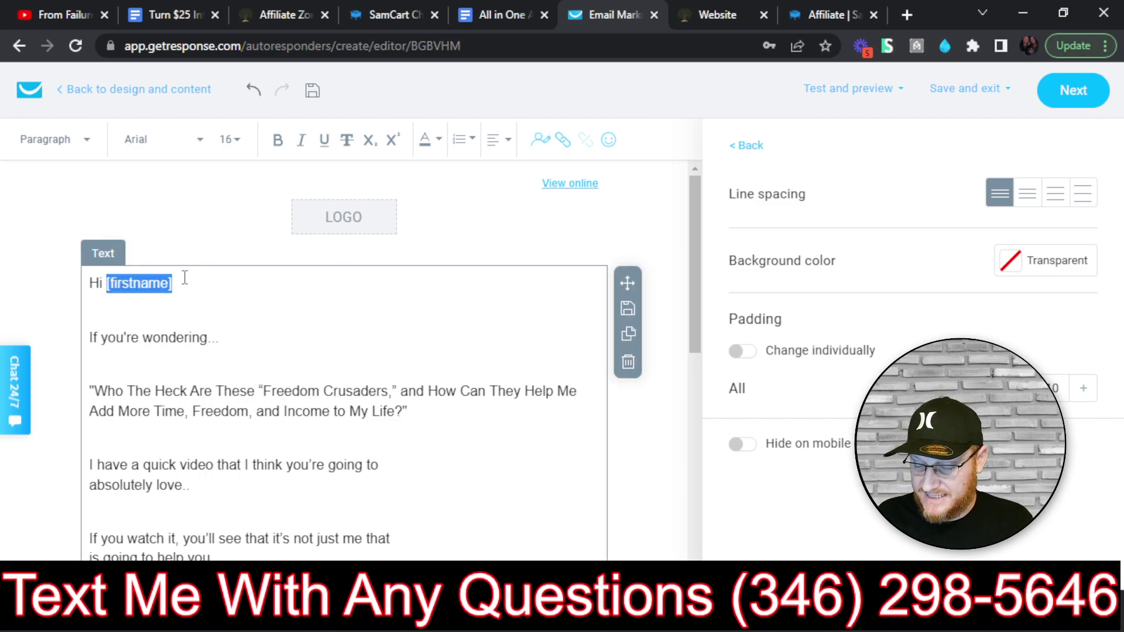
pyautogui.press('BackSpace')
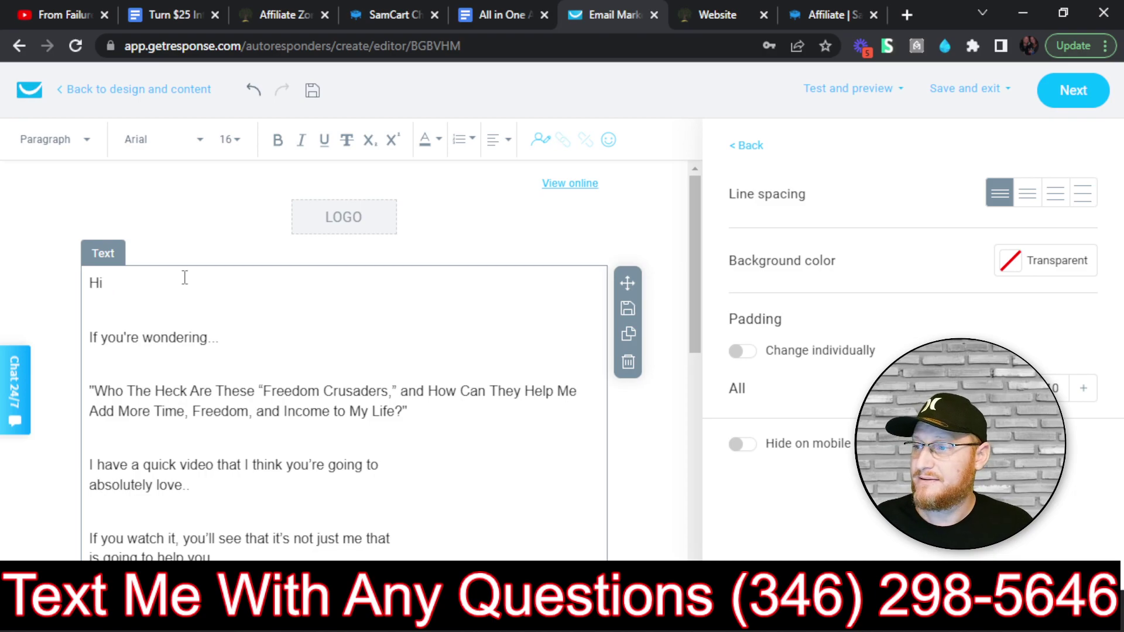
pyautogui.click(538, 142)
pyautogui.scroll(-3, 562, 357)
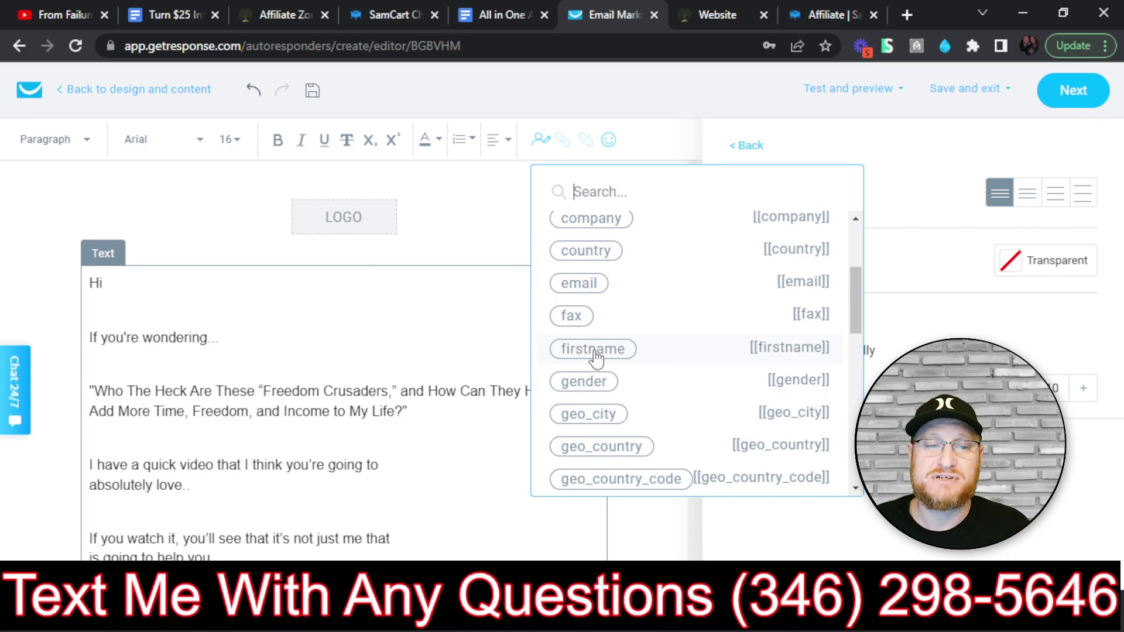
pyautogui.click(593, 349)
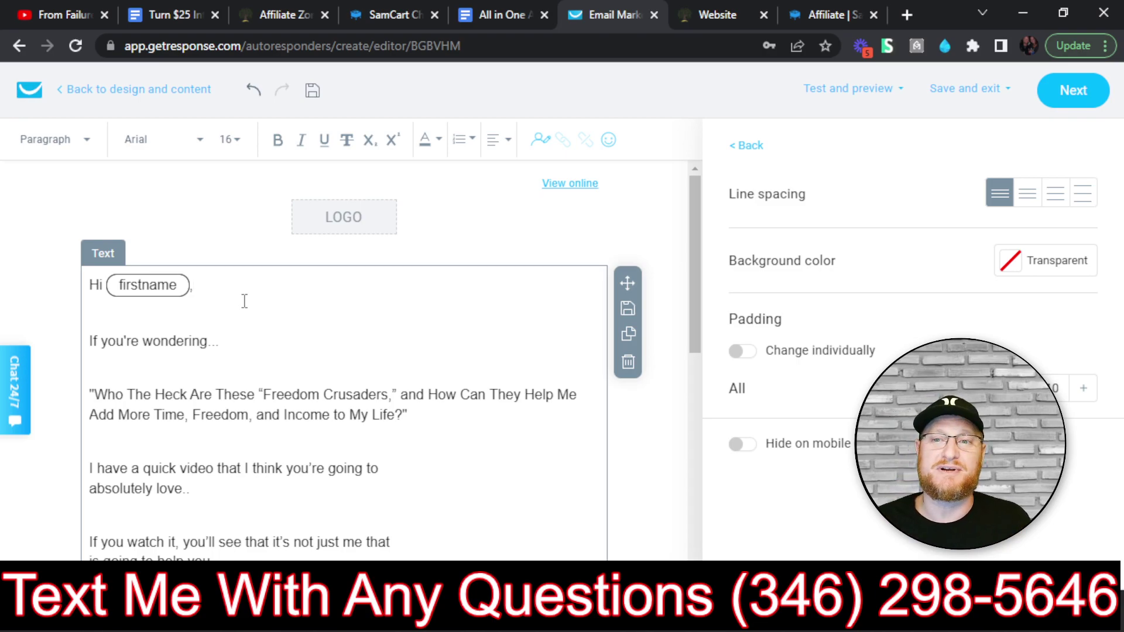
# - Review the email body down to the placeholder line for the affiliate link to the Freedom Fest Testimonials Video
pyautogui.scroll(-1, 245, 301)
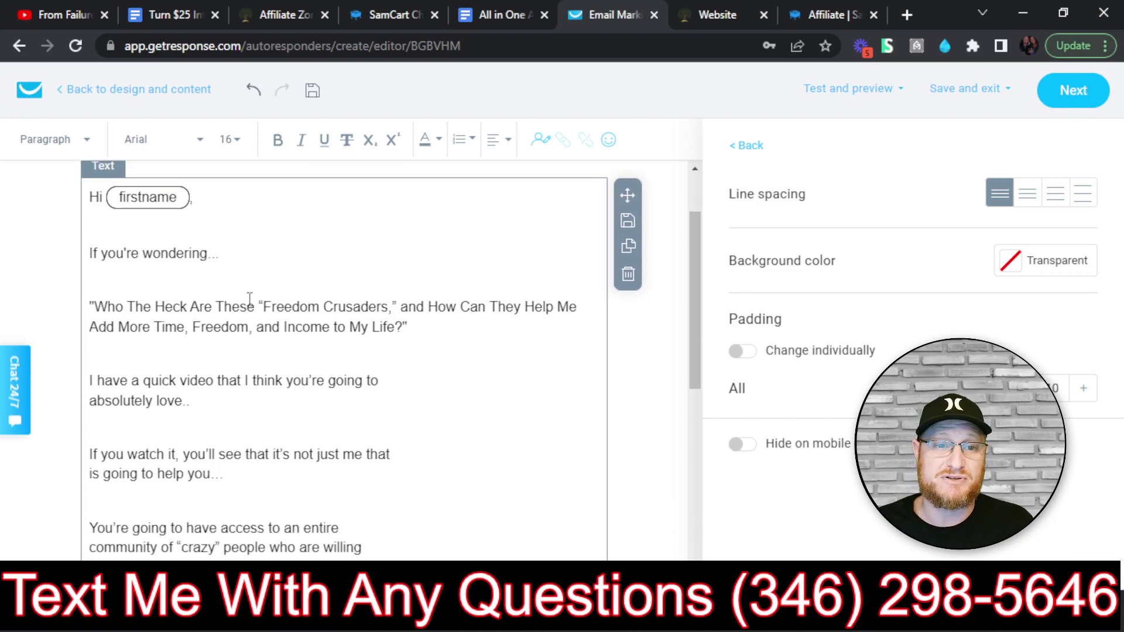
pyautogui.scroll(-3, 249, 300)
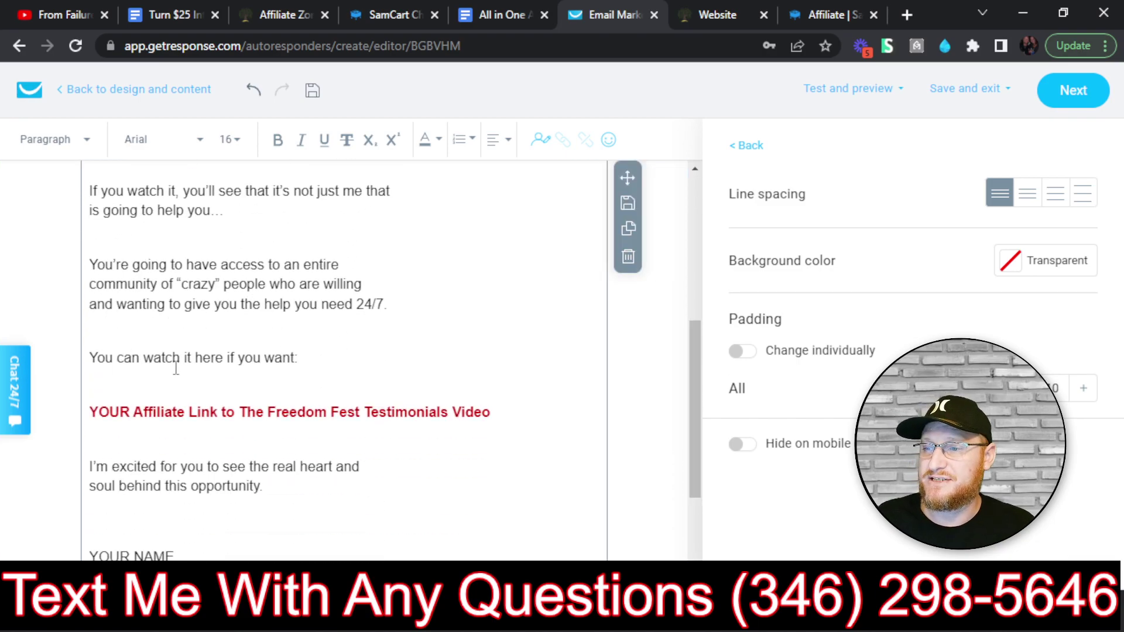
pyautogui.scroll(3, 142, 250)
pyautogui.scroll(-4, 198, 314)
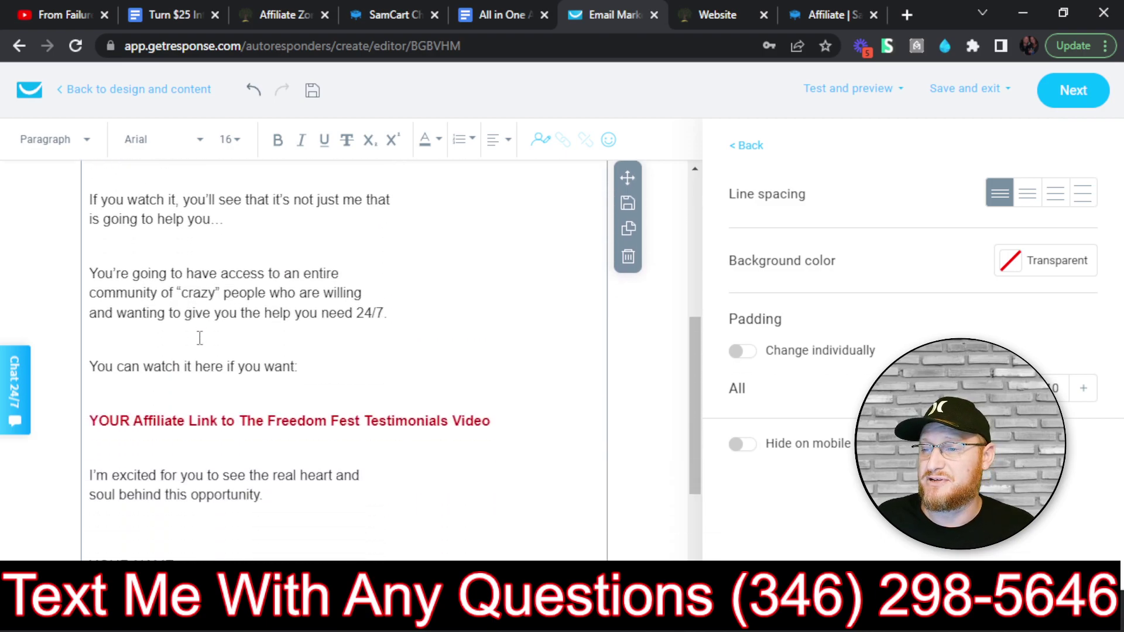
pyautogui.scroll(1, 256, 340)
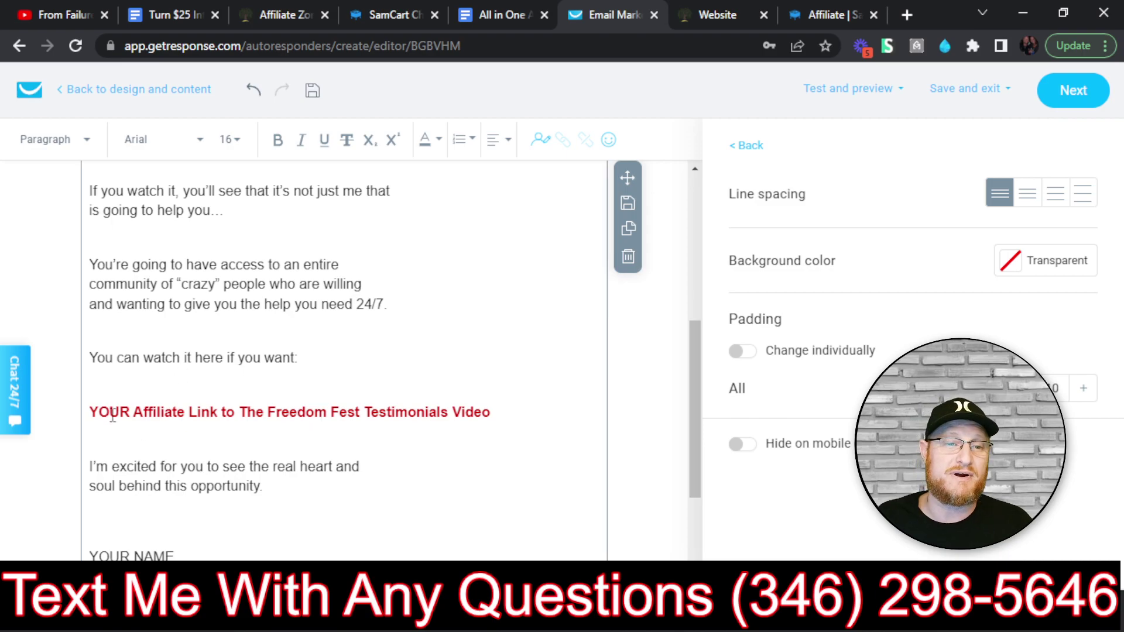
pyautogui.moveTo(94, 412); pyautogui.dragTo(497, 414)
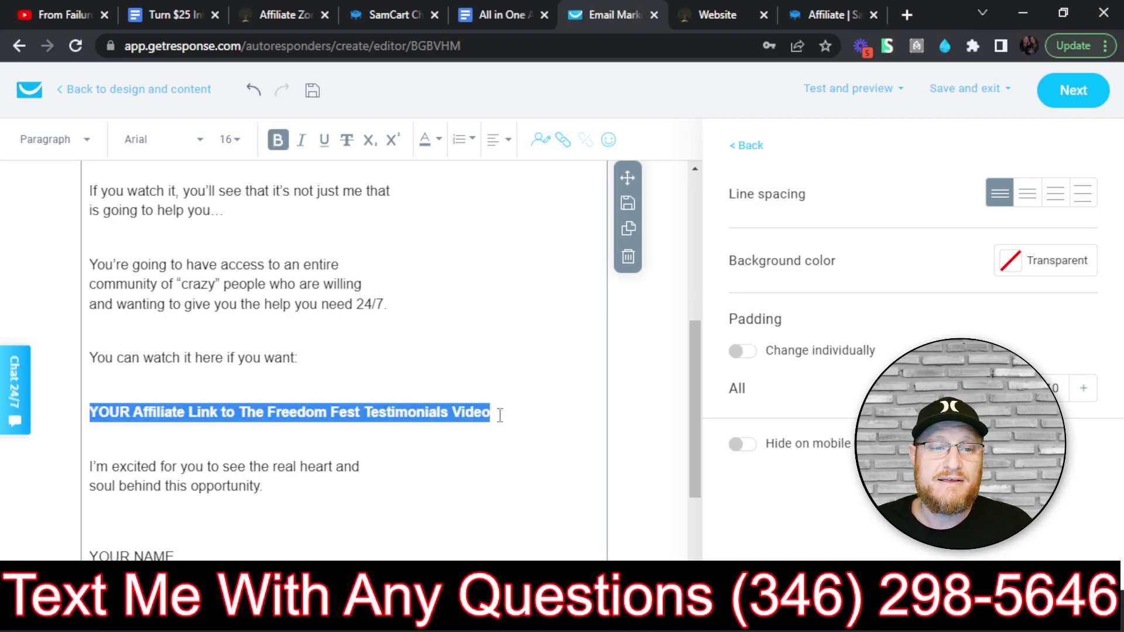
pyautogui.click(446, 372)
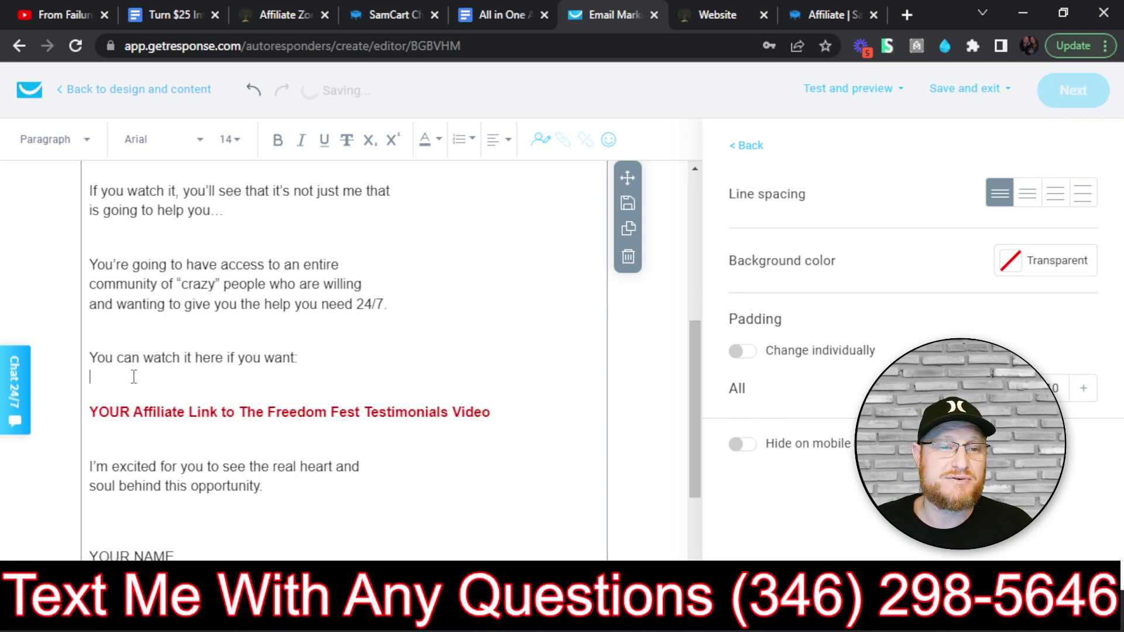
# - Replace the red Freedom Fest Testimonials Video affiliate link placeholder in the email body with "Click Here To Watch It Now!"
pyautogui.click(493, 411)
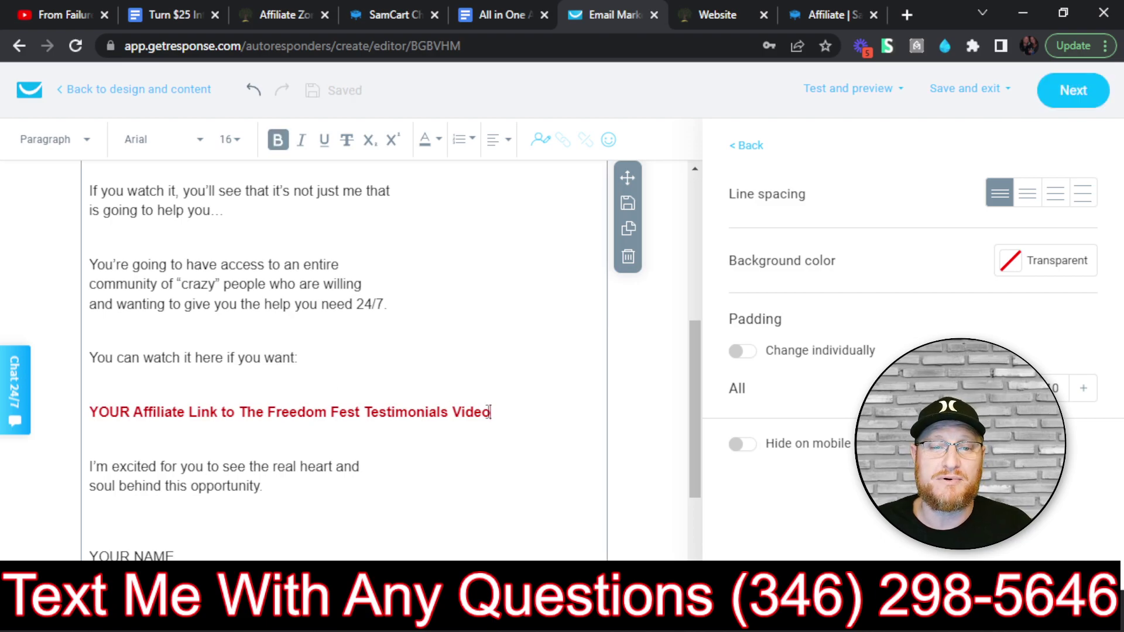
pyautogui.moveTo(258, 440); pyautogui.dragTo(93, 408)
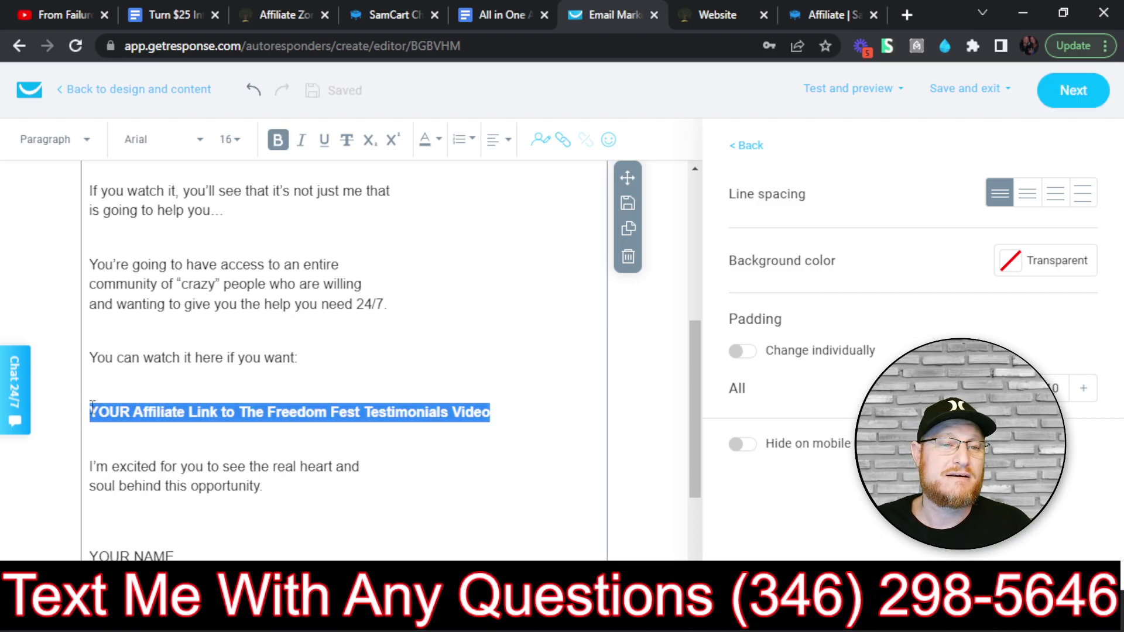
pyautogui.write('Cl')
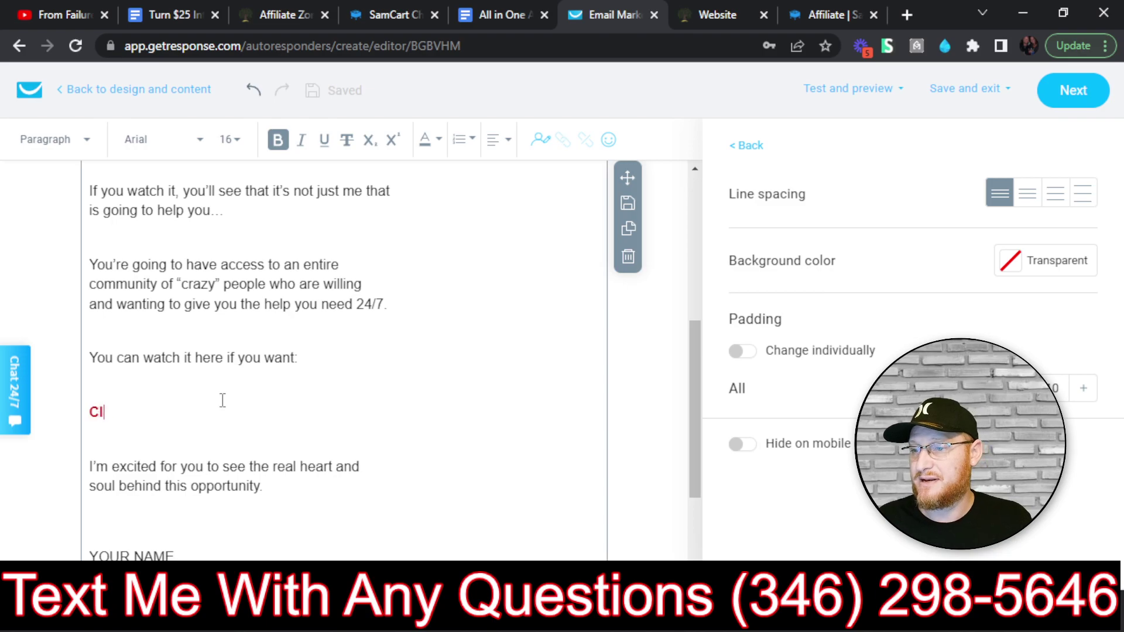
pyautogui.press('BackSpace')
pyautogui.press('BackSpace')
pyautogui.press('BackSpace')
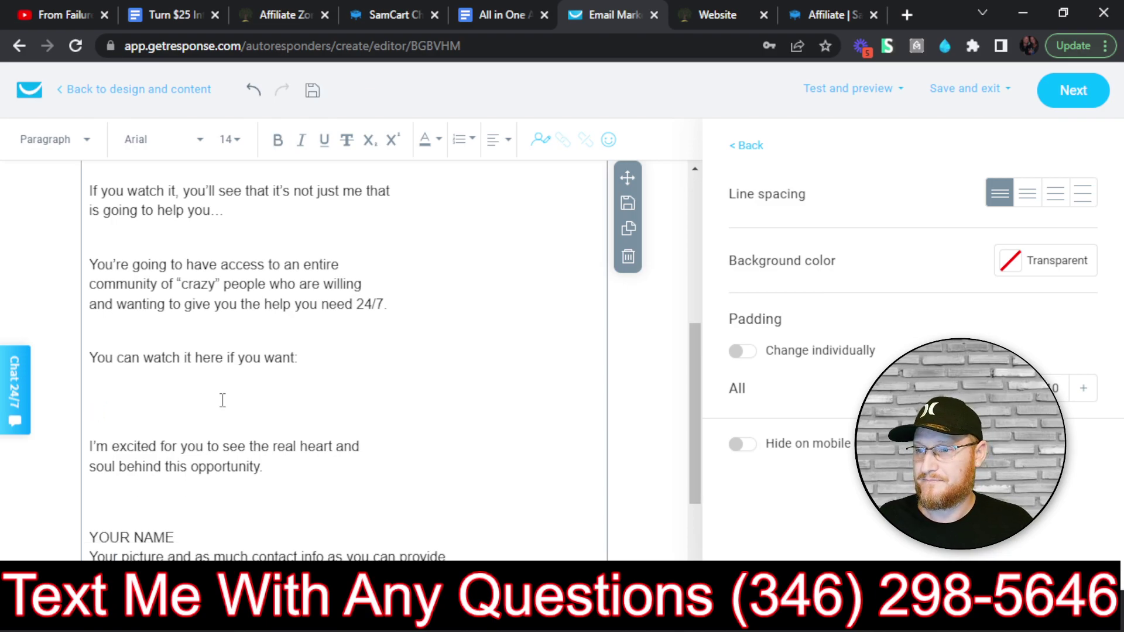
pyautogui.write('ick Here To Watc')
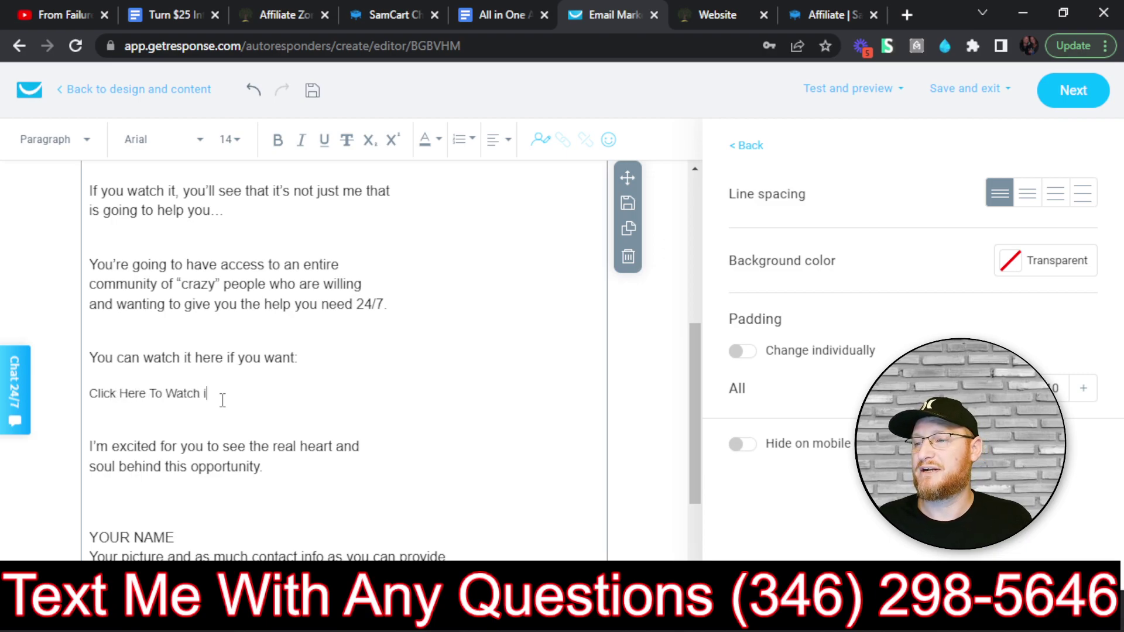
pyautogui.write('h It Now!')
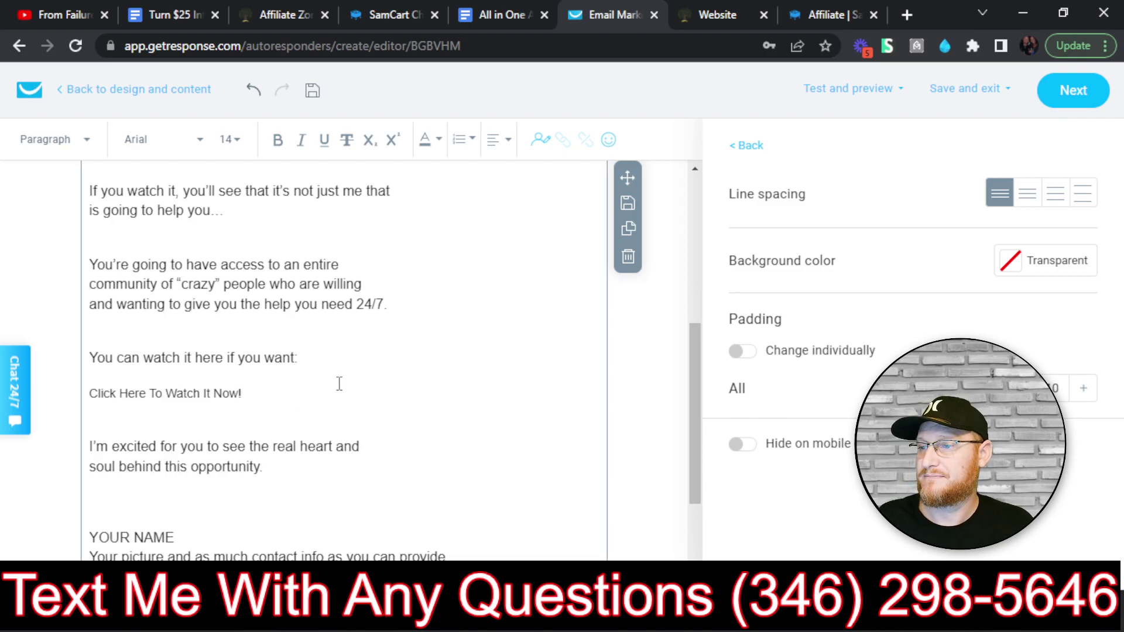
pyautogui.scroll(2, 185, 301)
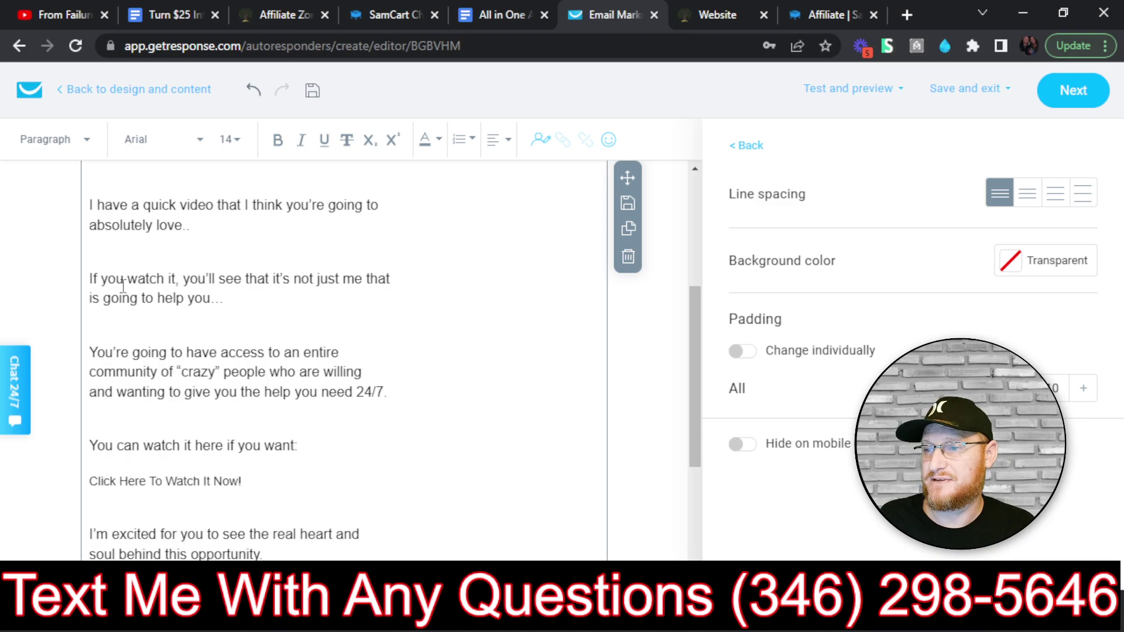
pyautogui.scroll(-2, 309, 527)
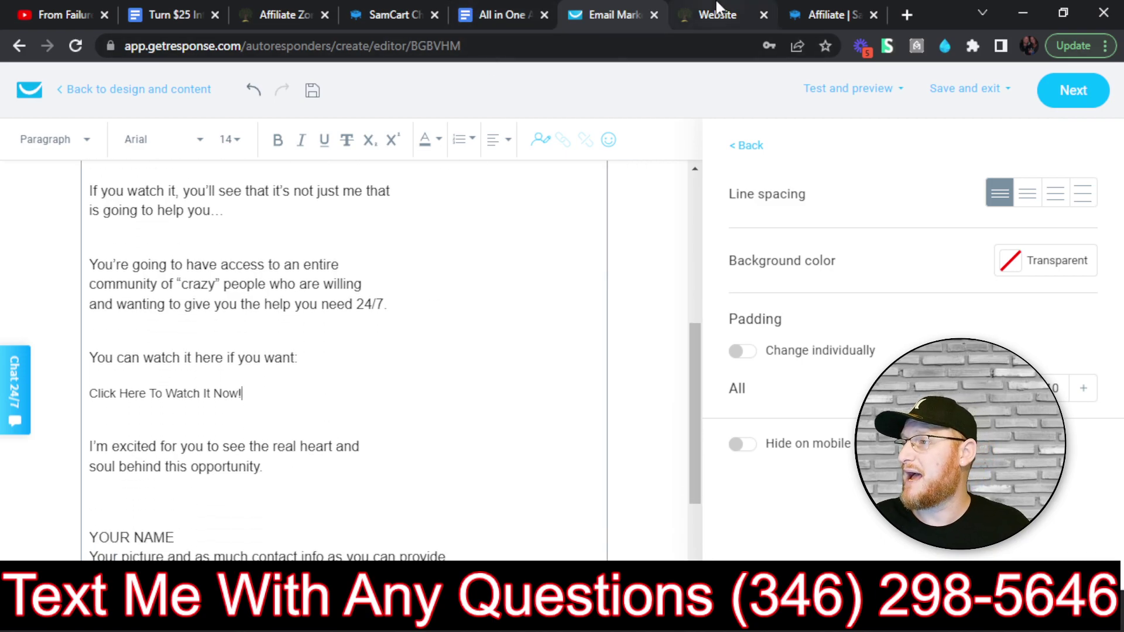
# - Link the text "Click Here To Watch It Now!" to the SamCart affiliate web address for the All In One $25 Business (Sales Letter)
pyautogui.click(817, 8)
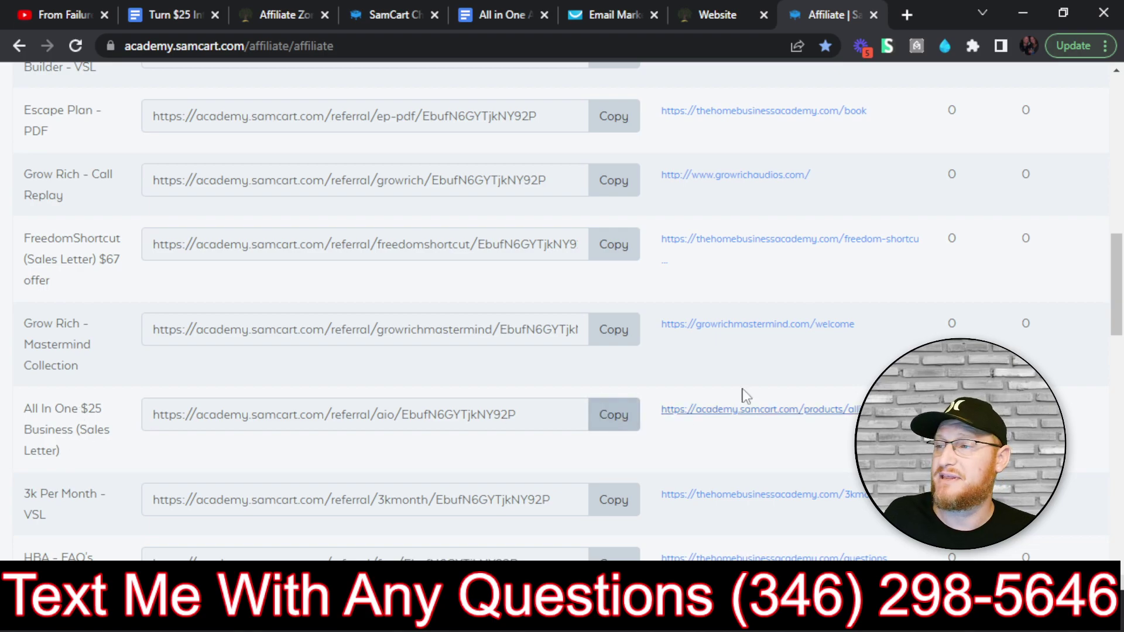
pyautogui.click(647, 7)
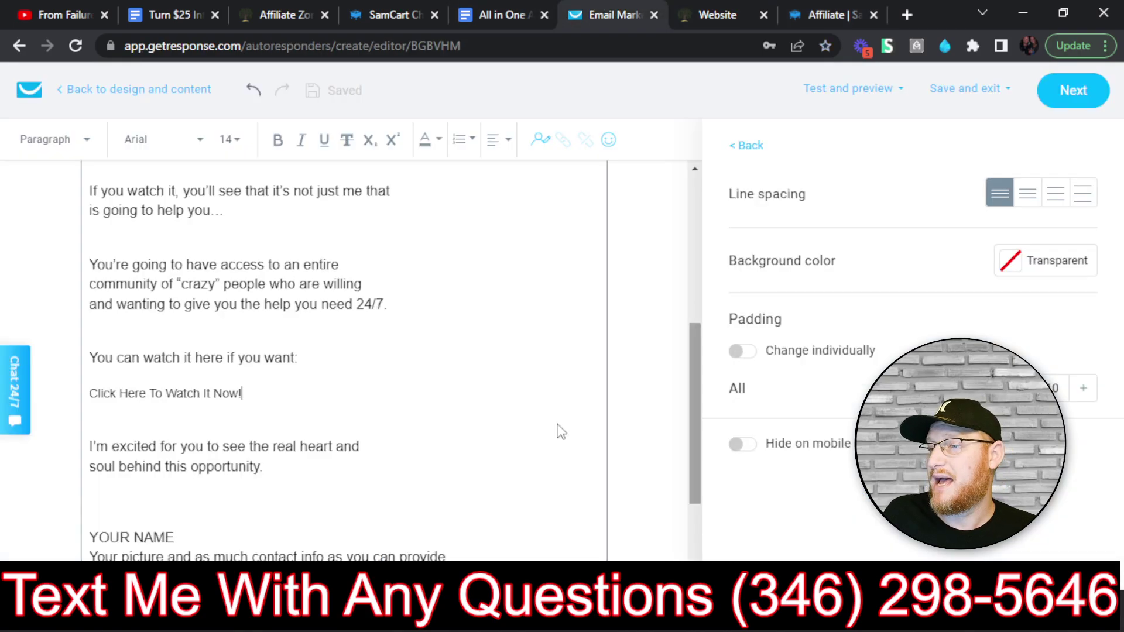
pyautogui.moveTo(245, 396); pyautogui.dragTo(92, 393)
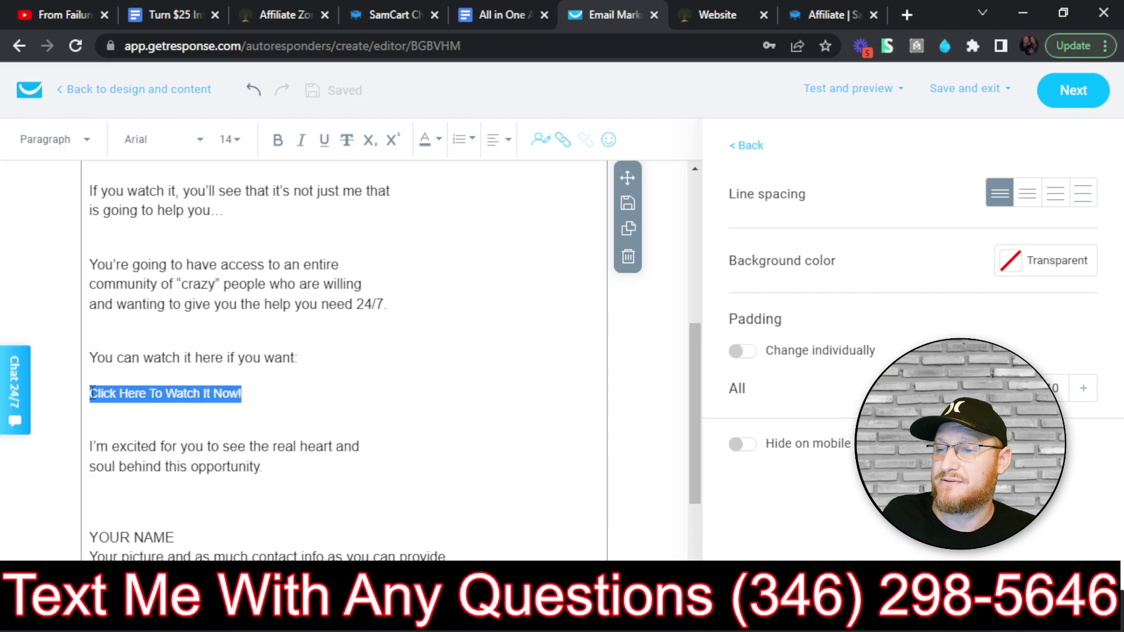
pyautogui.rightClick(144, 393)
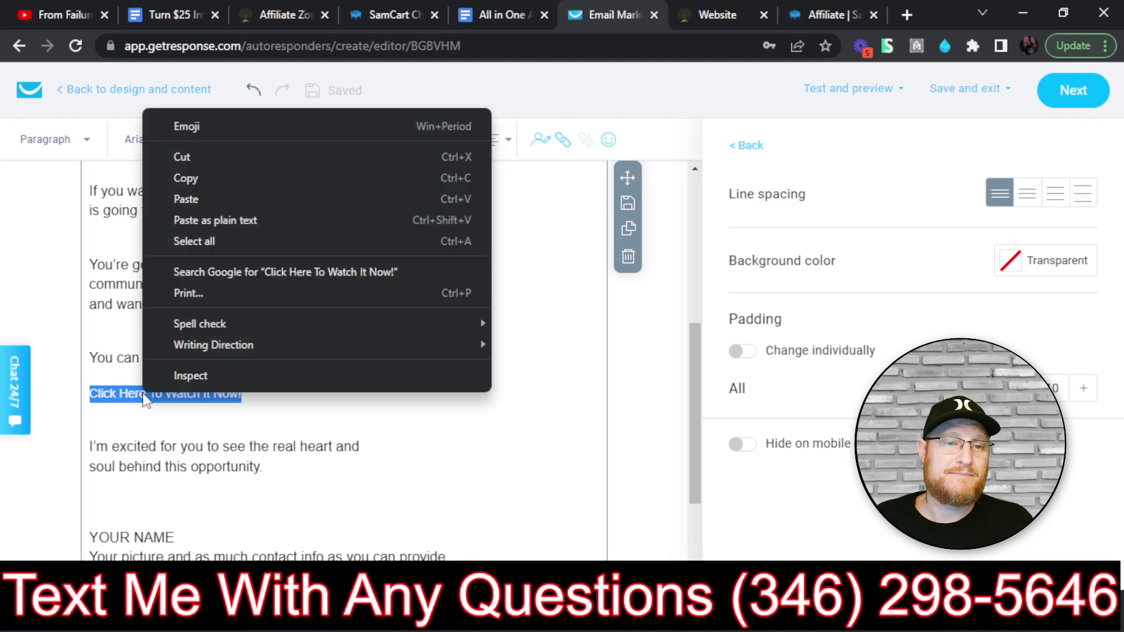
pyautogui.click(531, 202)
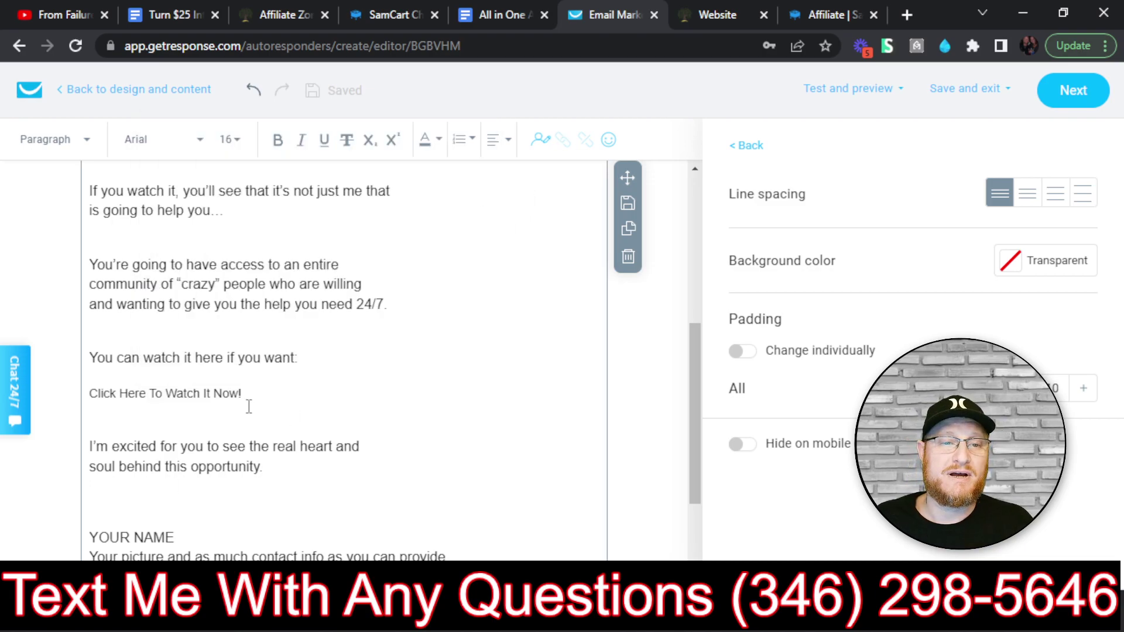
pyautogui.moveTo(245, 394); pyautogui.dragTo(89, 394)
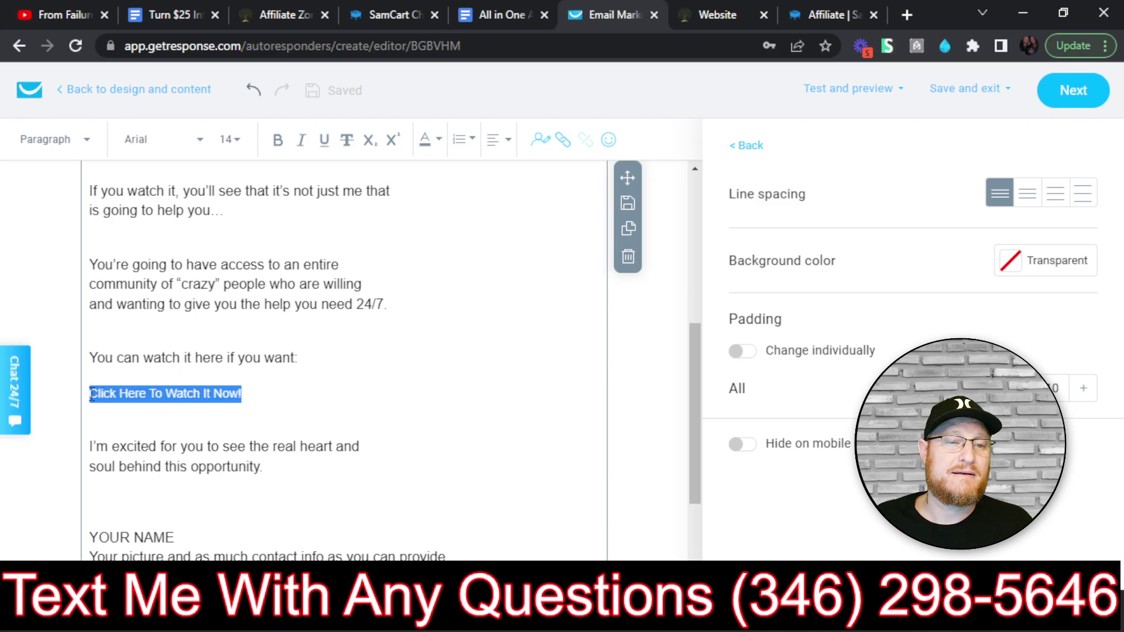
pyautogui.click(561, 141)
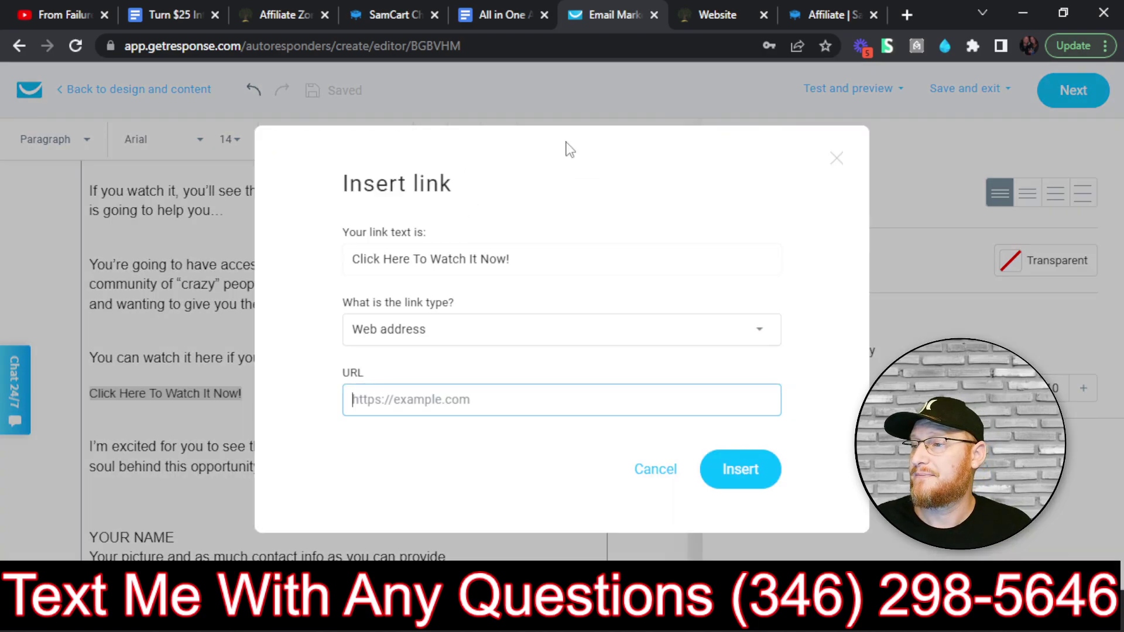
pyautogui.rightClick(433, 404)
pyautogui.click(477, 262)
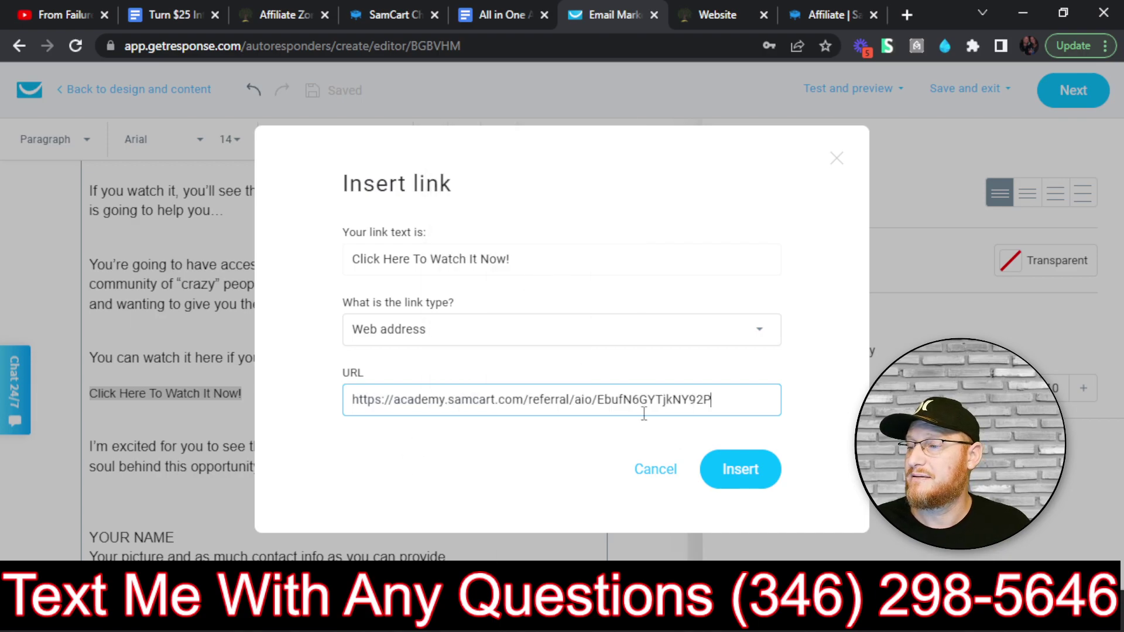
pyautogui.click(740, 470)
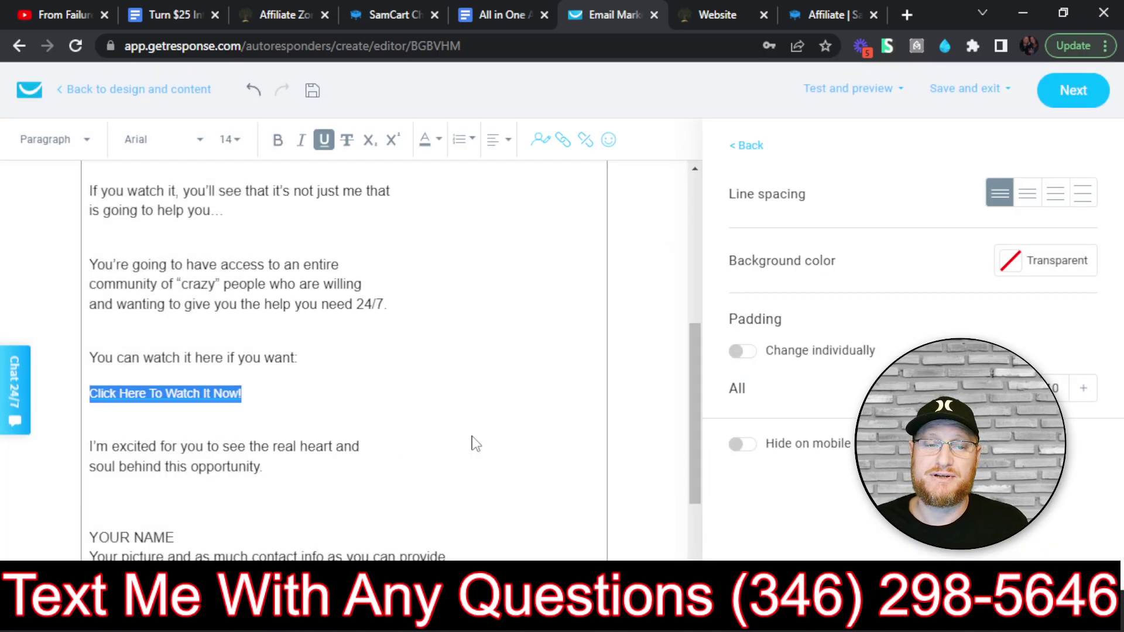
# - Format the "Click Here To Watch It Now!" link in bold at font size 18
pyautogui.click(329, 404)
pyautogui.moveTo(265, 394); pyautogui.dragTo(88, 395)
pyautogui.click(230, 139)
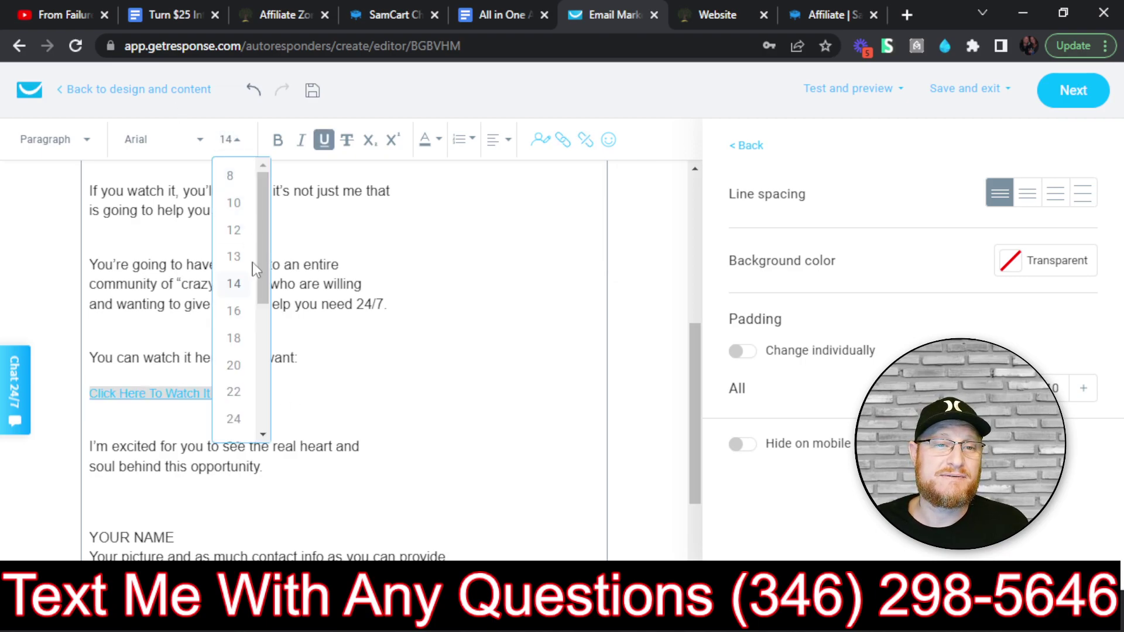
pyautogui.click(234, 311)
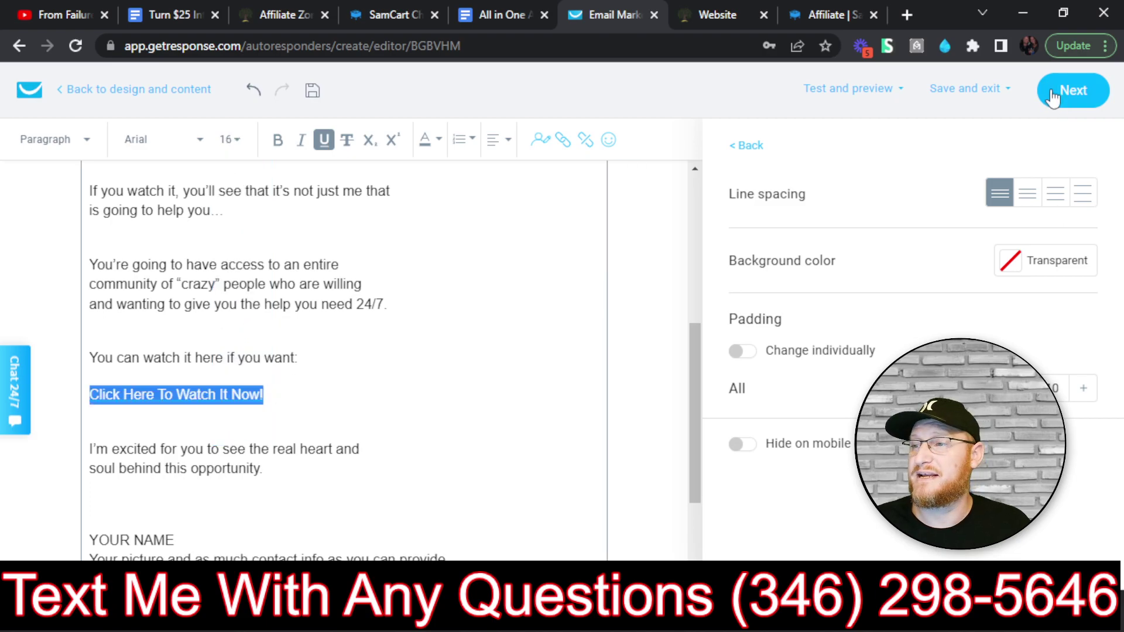
pyautogui.click(230, 140)
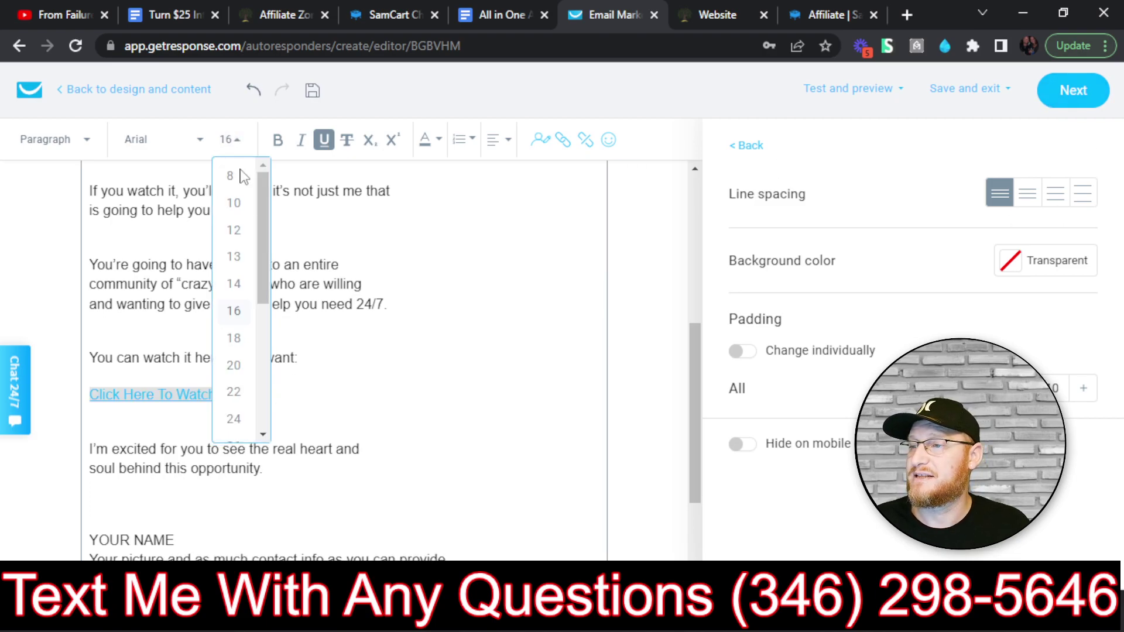
pyautogui.click(234, 338)
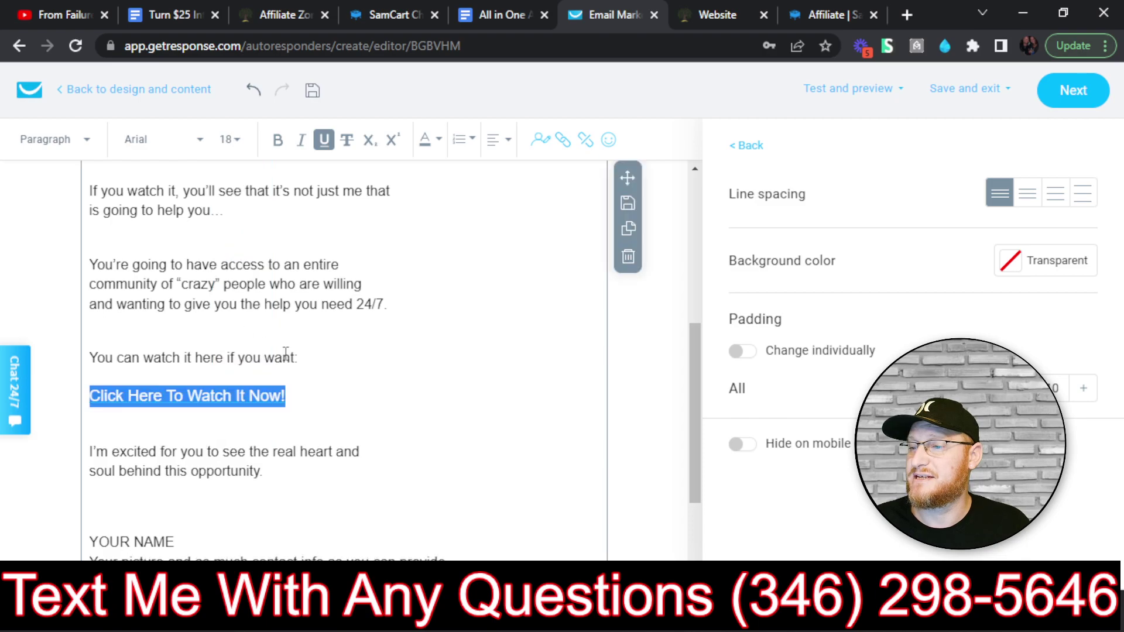
pyautogui.click(278, 140)
pyautogui.click(371, 420)
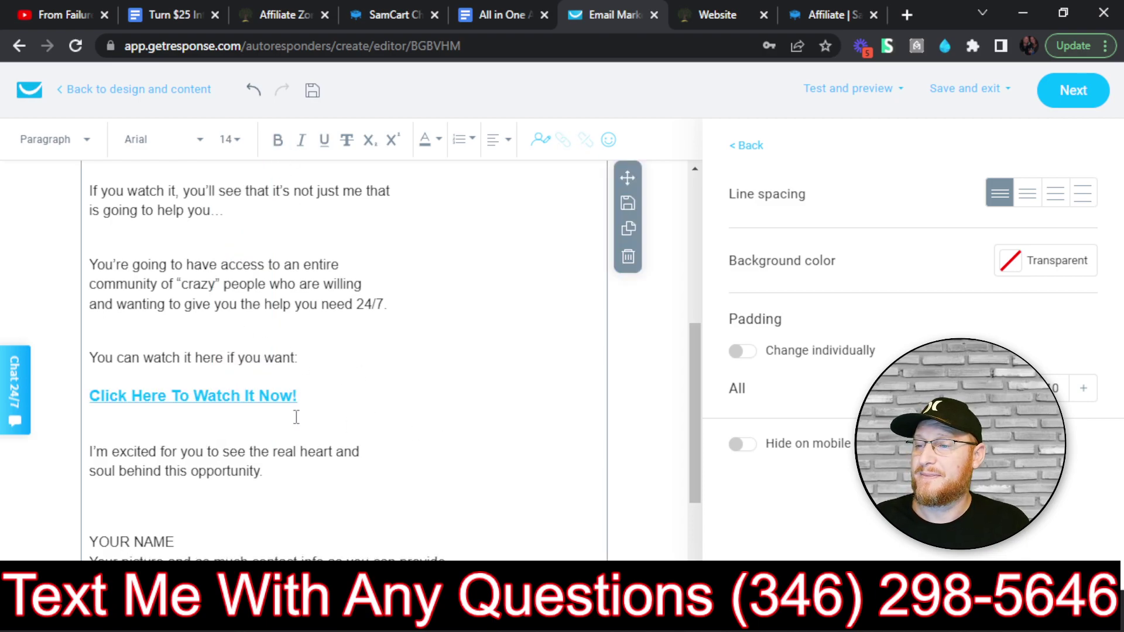
# - Replace the "YOUR NAME" and contact info placeholder lines at the end of the email with the sender's full name
pyautogui.moveTo(491, 555); pyautogui.dragTo(89, 544)
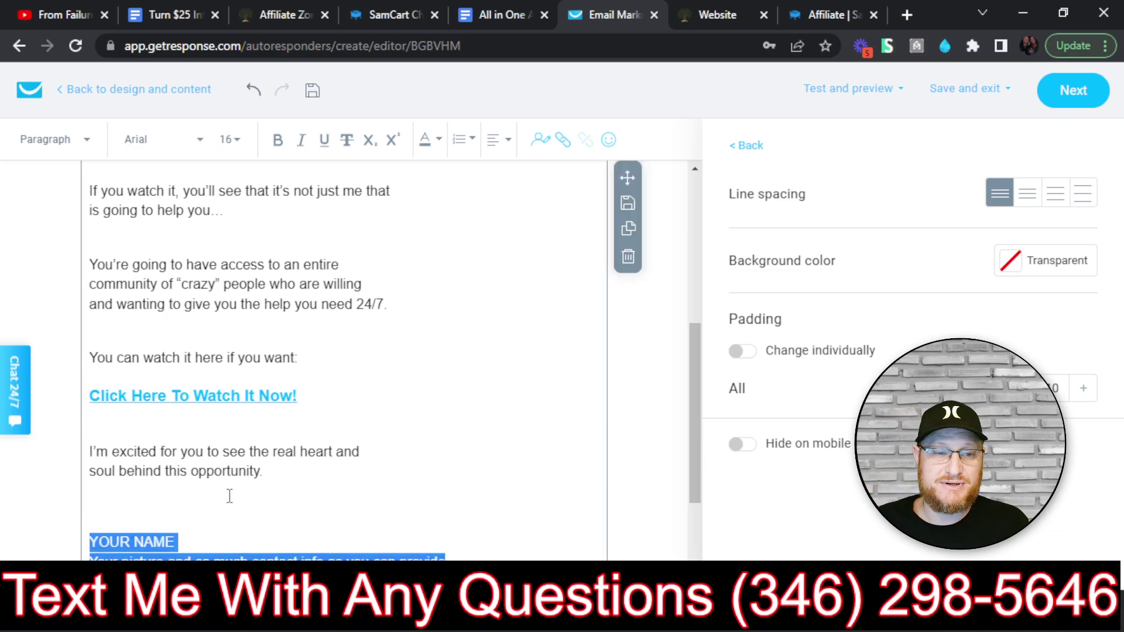
pyautogui.scroll(-2, 235, 486)
pyautogui.write('John Art')
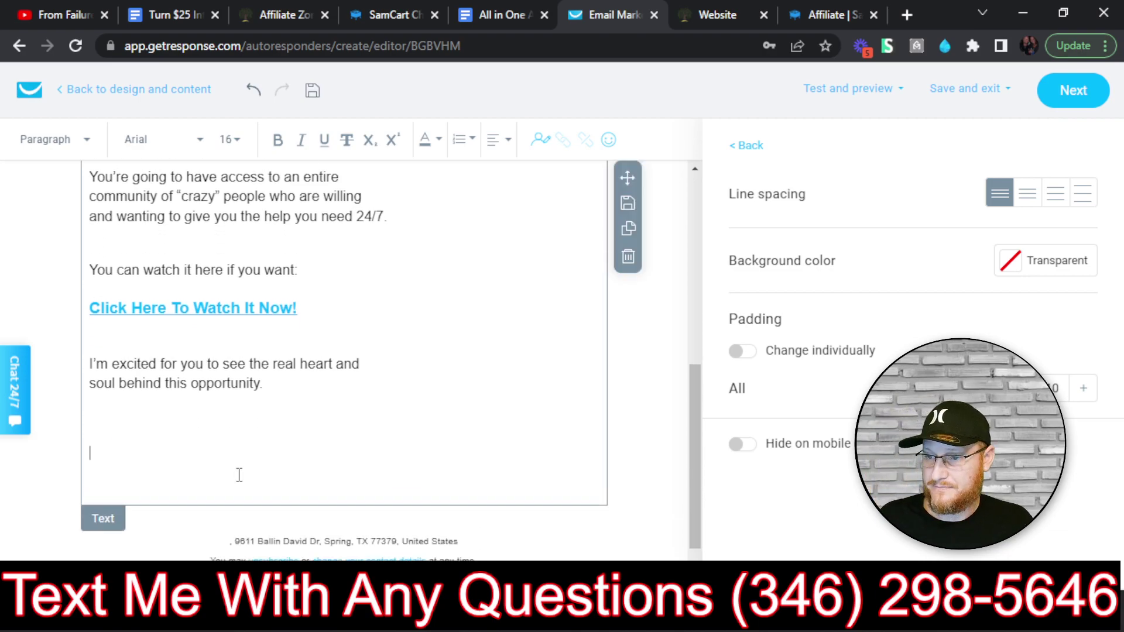
pyautogui.write('zberger')
pyautogui.click(280, 439)
# - Check the finished email body, leave the message editor, and save and publish the "Email #2: Day 1" autoresponder
pyautogui.scroll(8, 309, 444)
pyautogui.scroll(-3, 309, 442)
pyautogui.scroll(2, 351, 422)
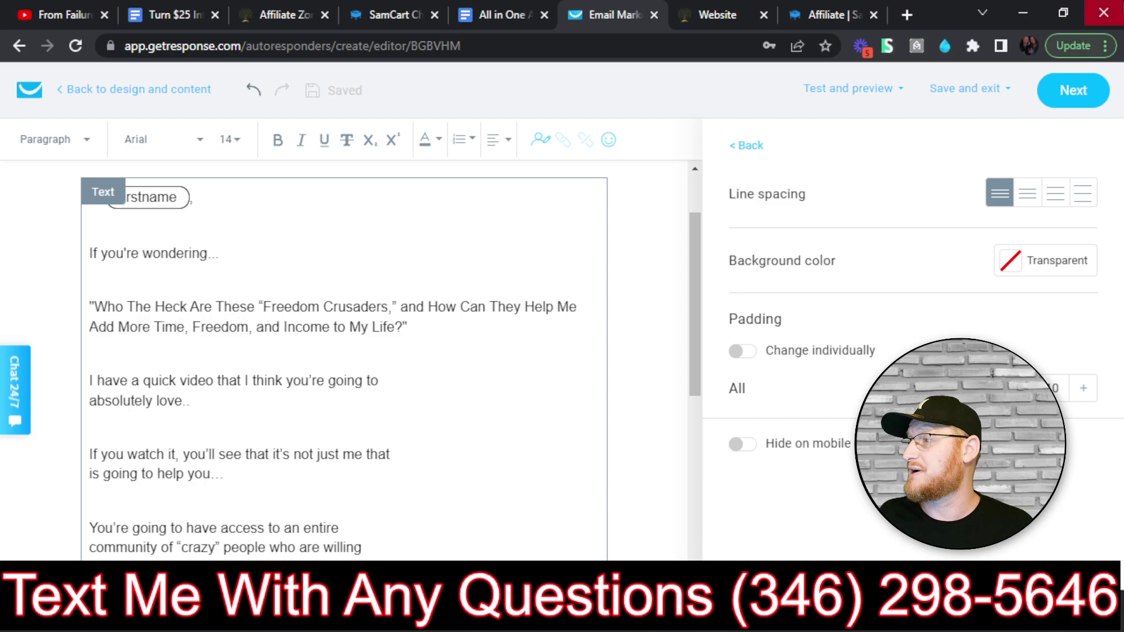
pyautogui.click(1080, 108)
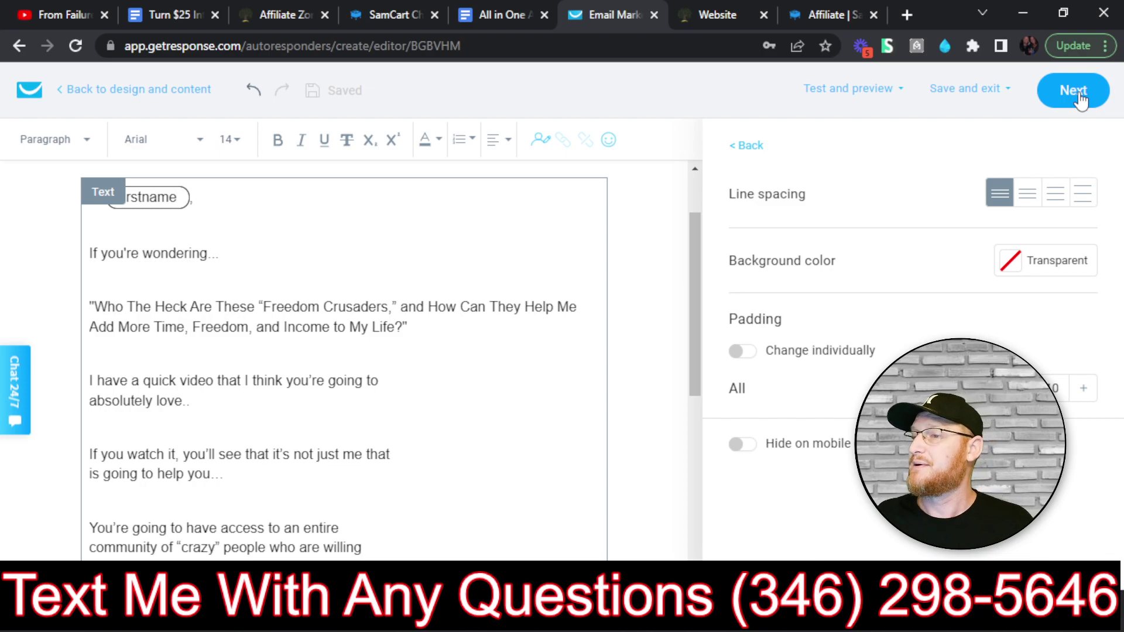
pyautogui.click(1076, 95)
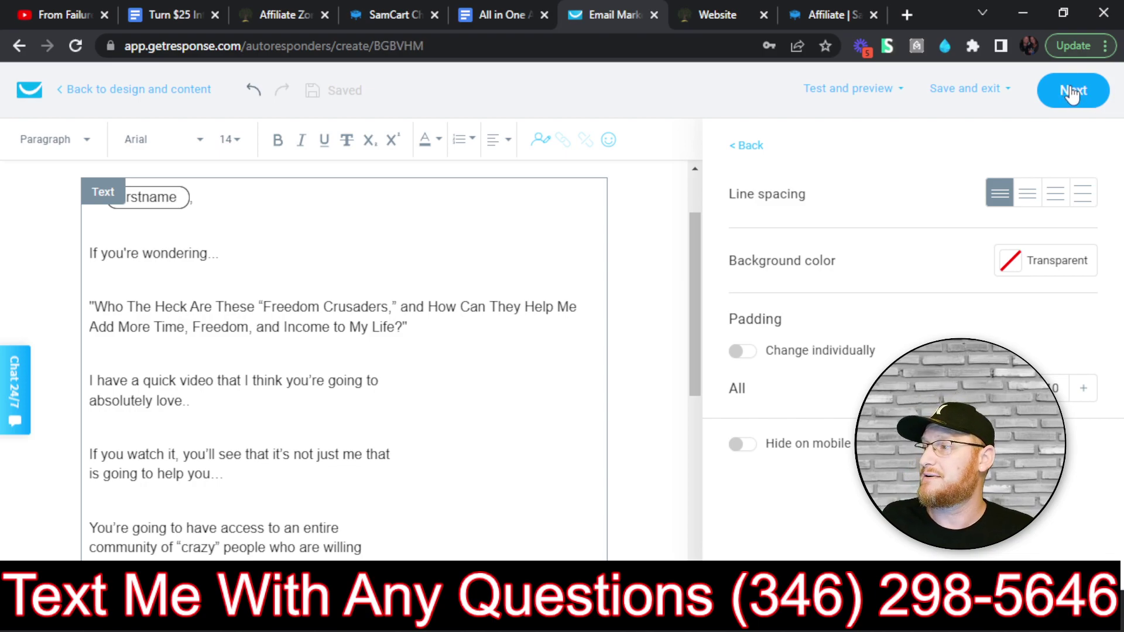
pyautogui.scroll(-3, 586, 284)
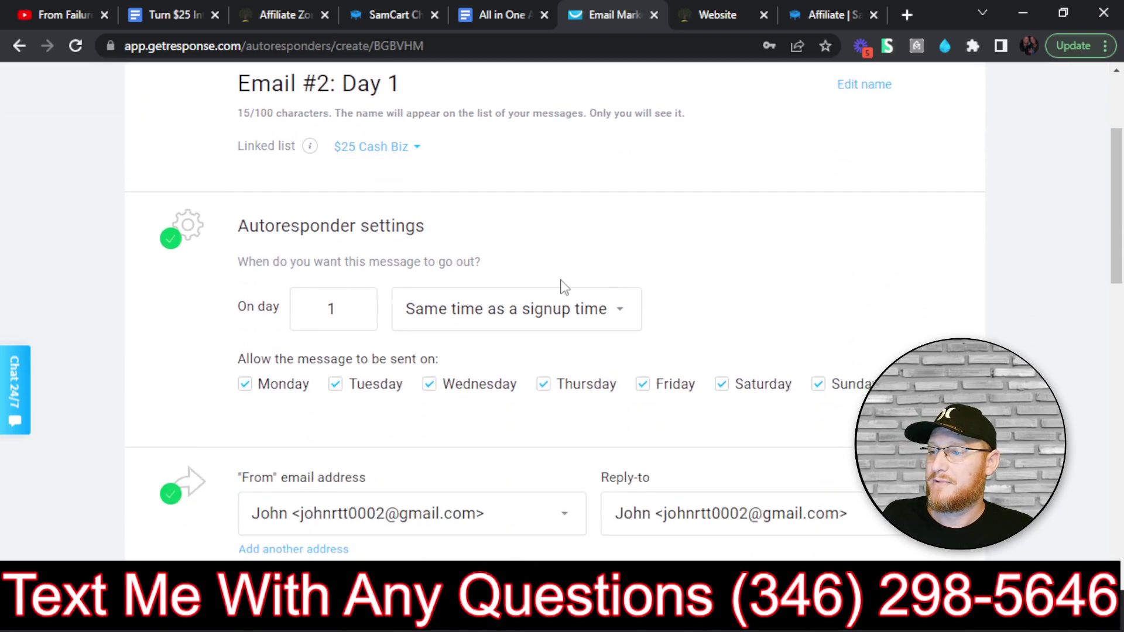
pyautogui.scroll(-10, 432, 249)
pyautogui.scroll(-5, 390, 325)
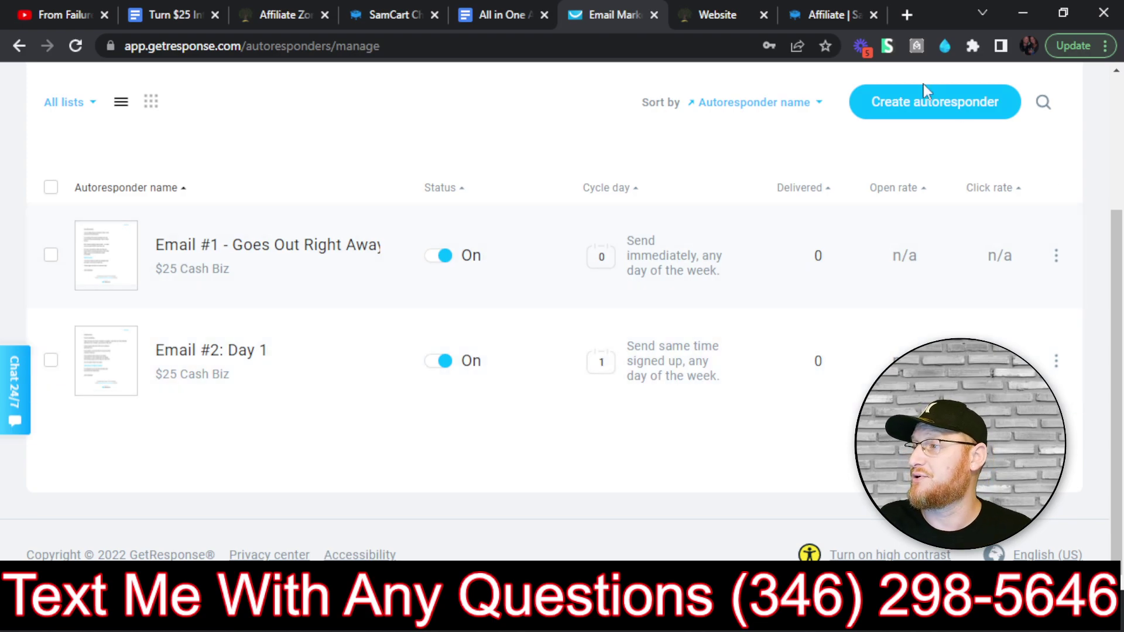
# - Create a new autoresponder and copy the "Email #3" heading text from the All in One Autoresponder Series document
pyautogui.click(935, 109)
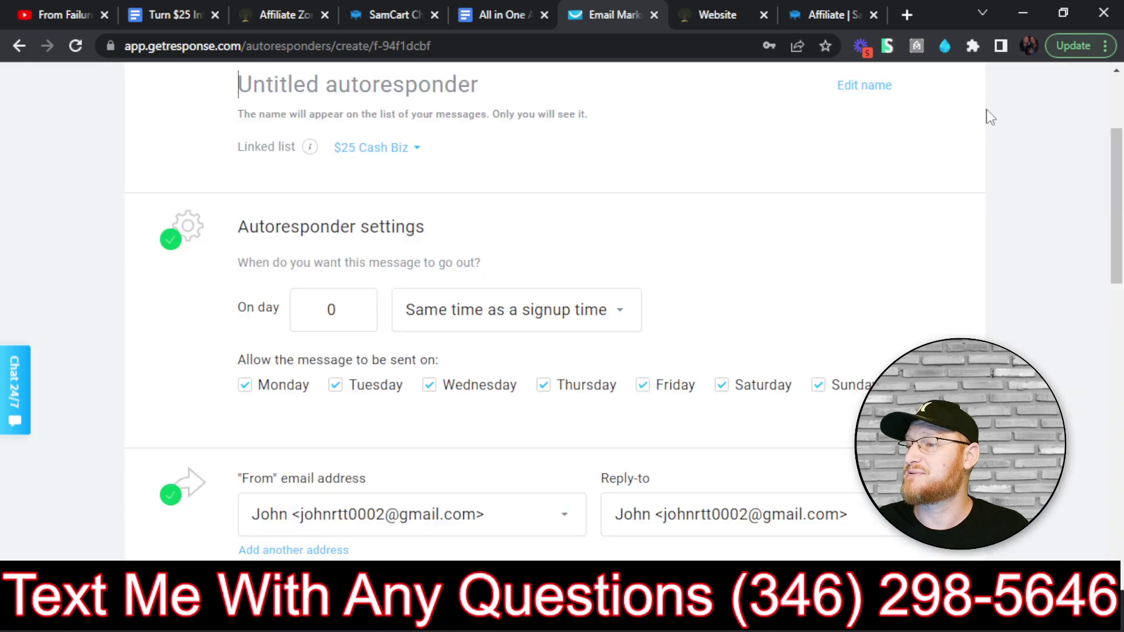
pyautogui.click(508, 16)
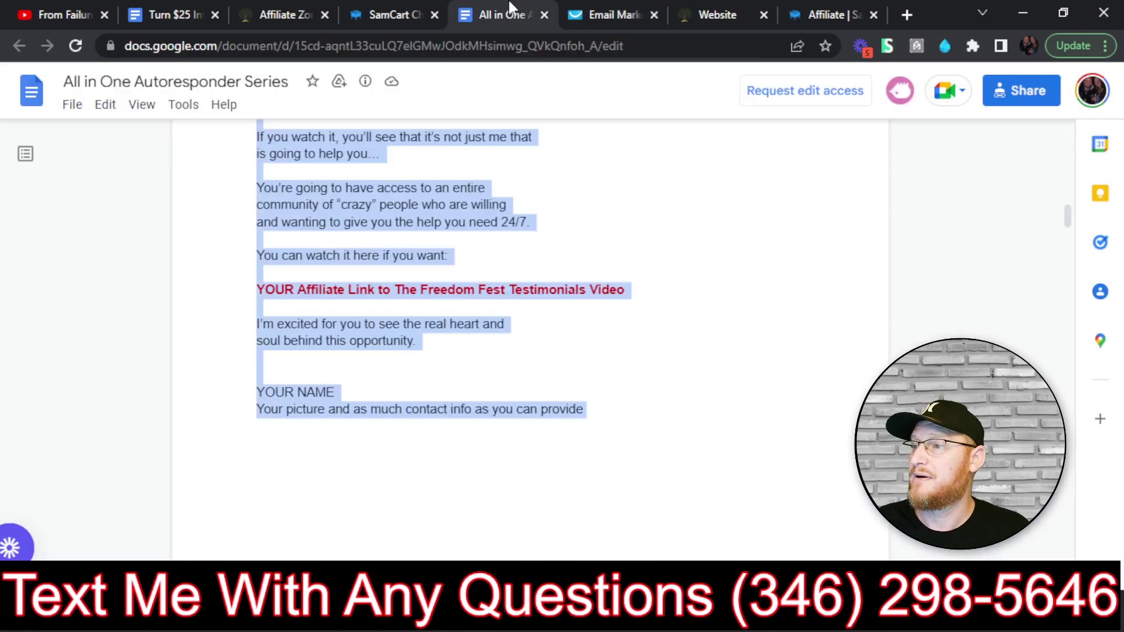
pyautogui.scroll(-5, 449, 267)
pyautogui.scroll(-3, 450, 268)
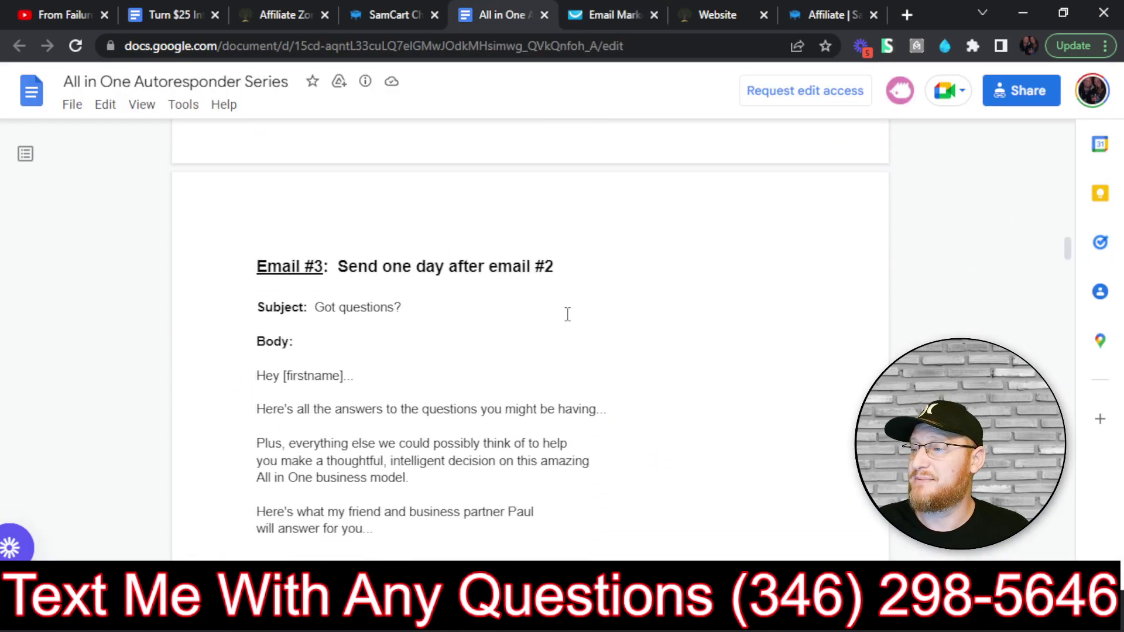
pyautogui.moveTo(248, 266); pyautogui.dragTo(321, 258)
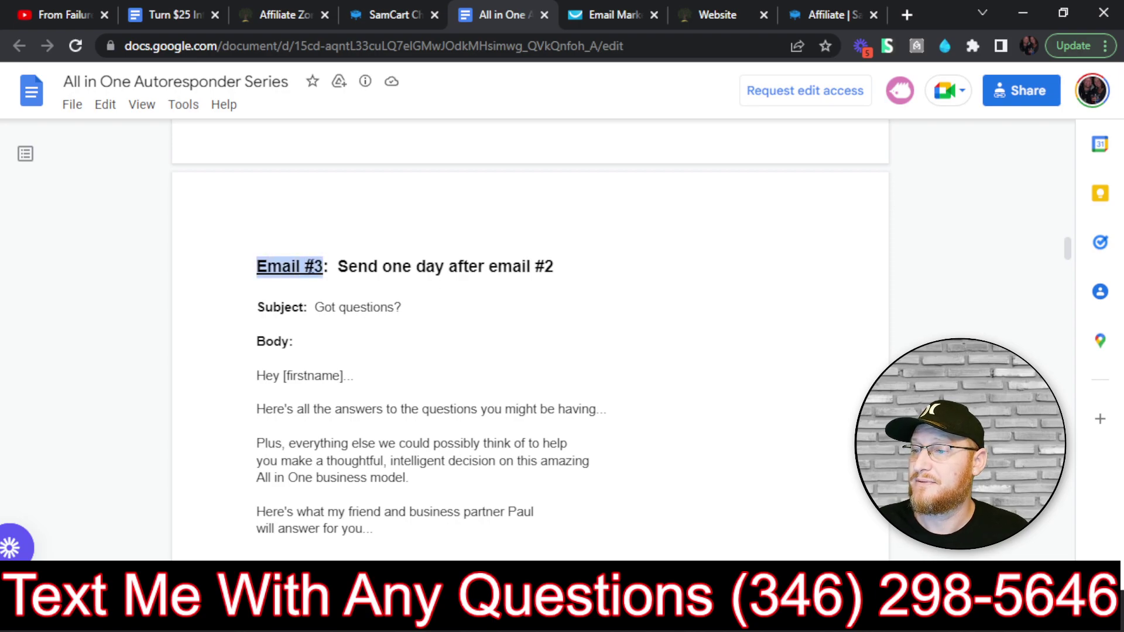
pyautogui.rightClick(314, 268)
pyautogui.click(394, 289)
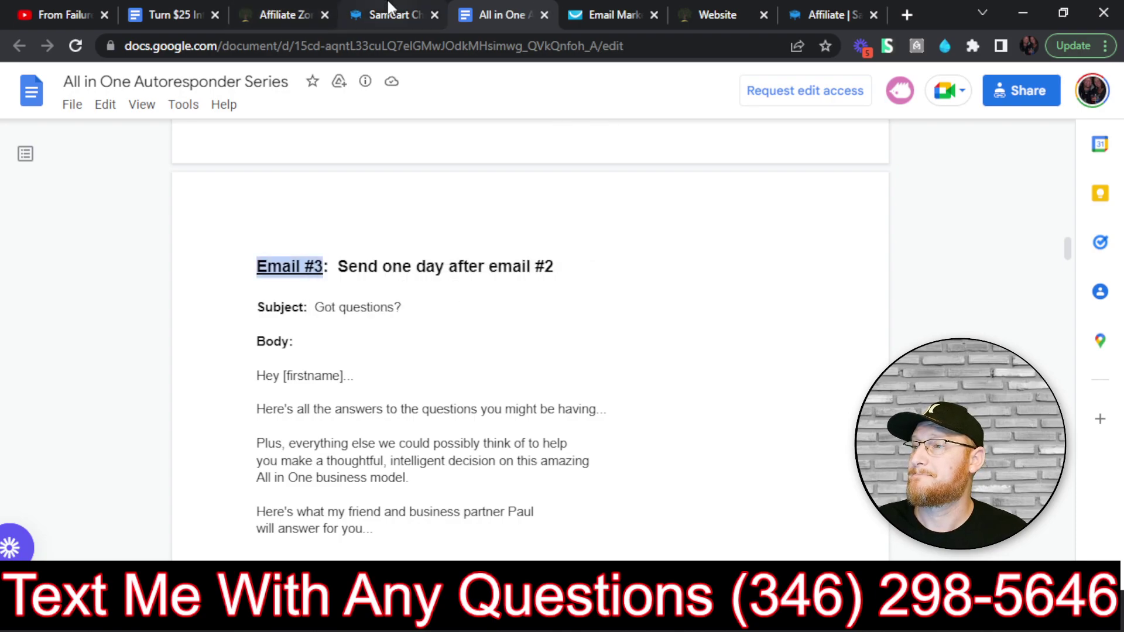
# - Name the untitled GetResponse autoresponder "Email #3 - Day 2" using the copied heading
pyautogui.click(581, 4)
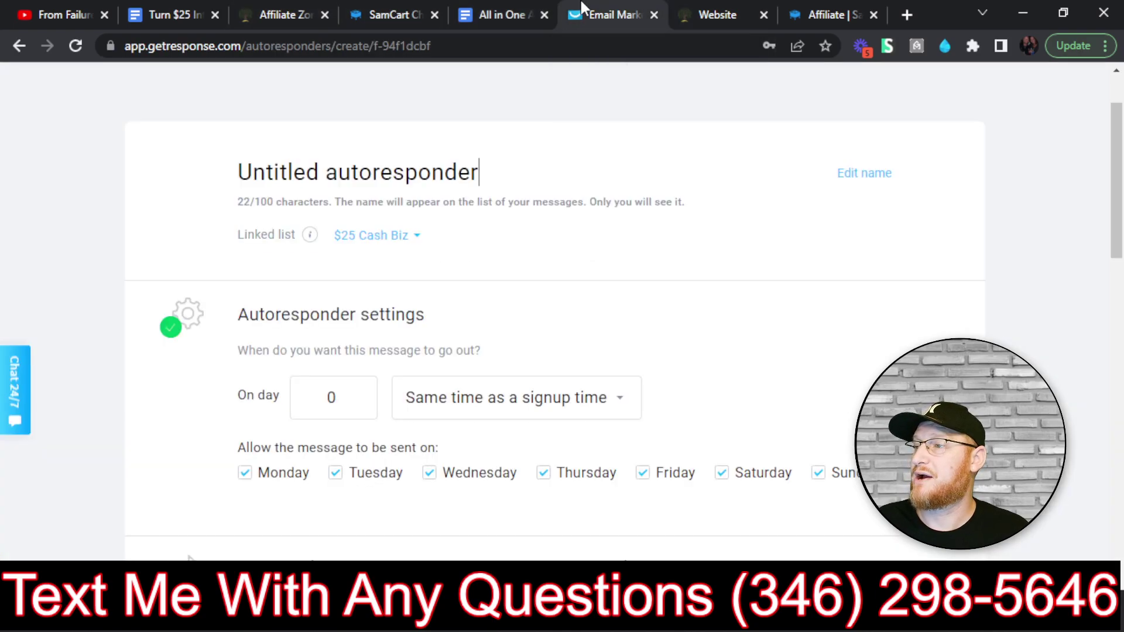
pyautogui.moveTo(509, 179); pyautogui.dragTo(239, 155)
pyautogui.rightClick(256, 166)
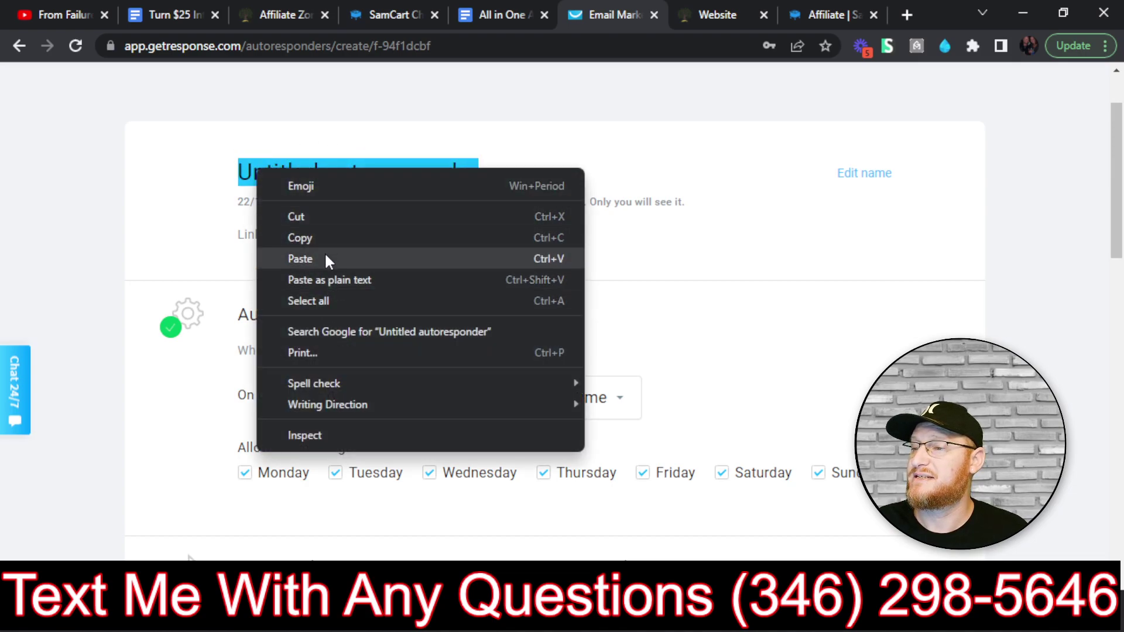
pyautogui.click(326, 256)
pyautogui.write('- Day 2')
# - Set the autoresponder message to go out on day 2
pyautogui.click(357, 394)
pyautogui.click(357, 394)
pyautogui.click(630, 308)
pyautogui.scroll(-2, 630, 308)
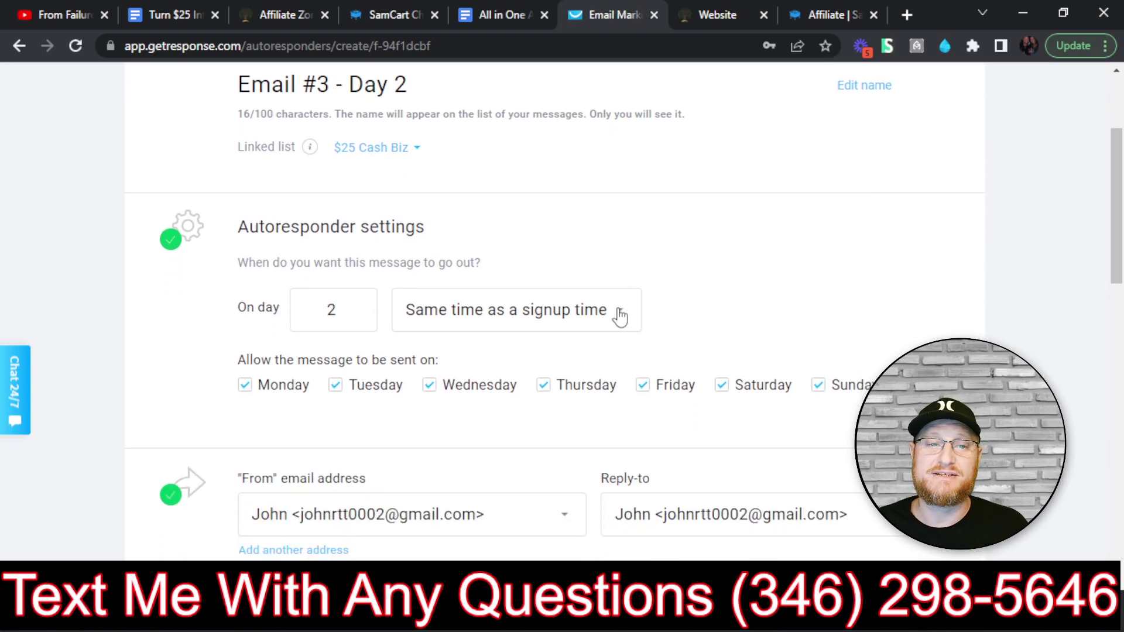
# - Copy the Email #3 subject "Got questions?" from the series document into the autoresponder's subject line
pyautogui.scroll(-2, 620, 314)
pyautogui.scroll(-6, 545, 322)
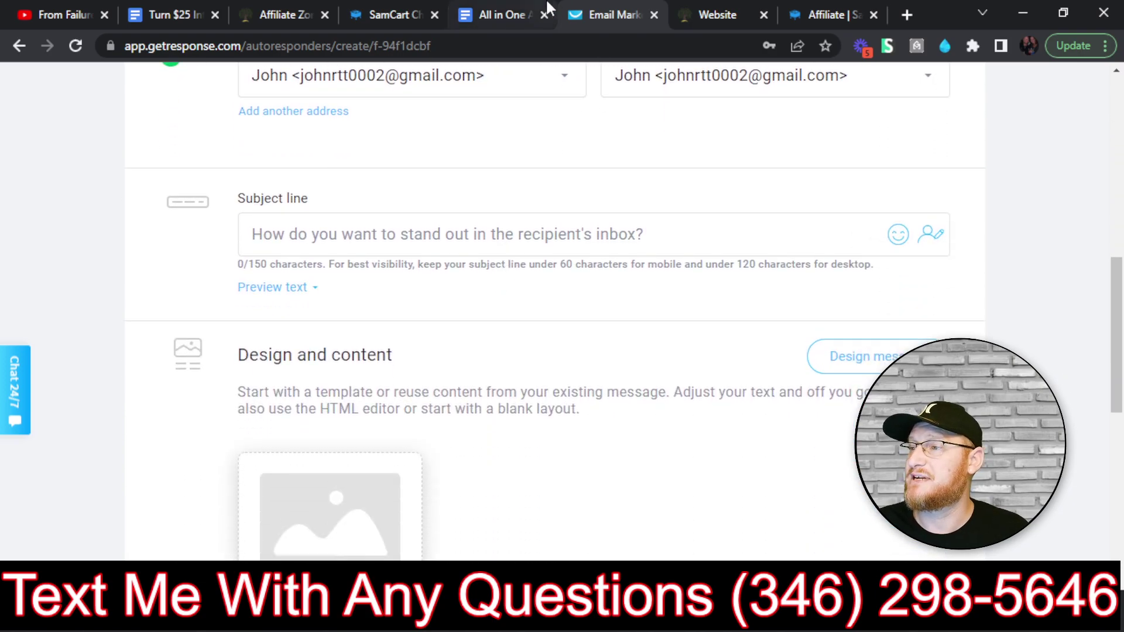
pyautogui.click(519, 2)
pyautogui.moveTo(315, 219); pyautogui.dragTo(403, 221)
pyautogui.rightClick(391, 219)
pyautogui.click(438, 246)
pyautogui.click(607, 8)
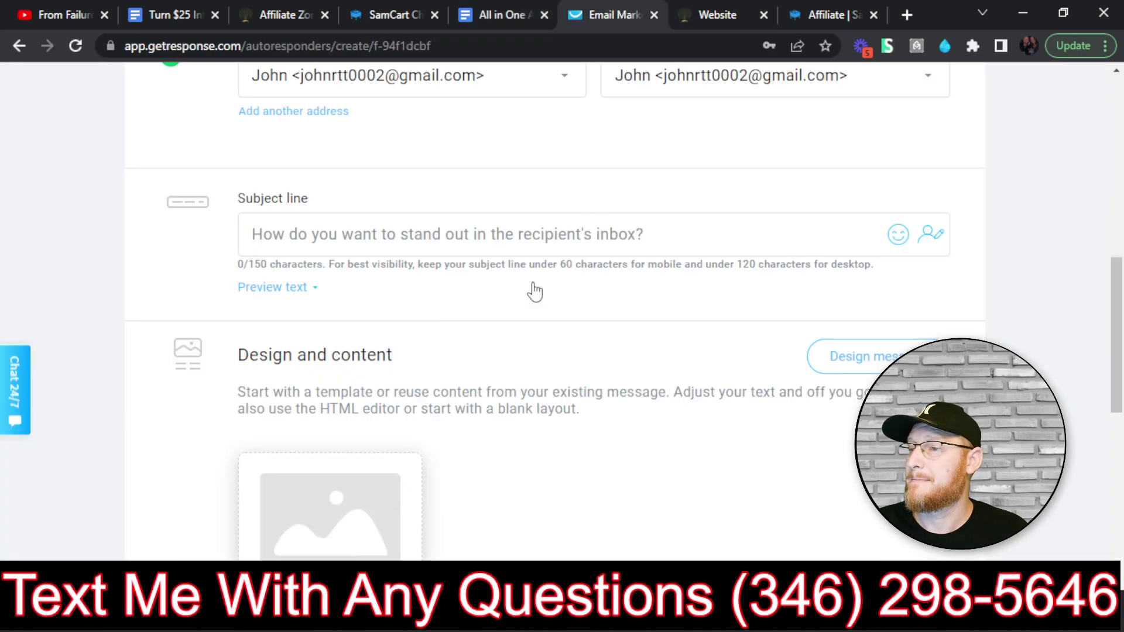
pyautogui.rightClick(291, 229)
pyautogui.click(335, 372)
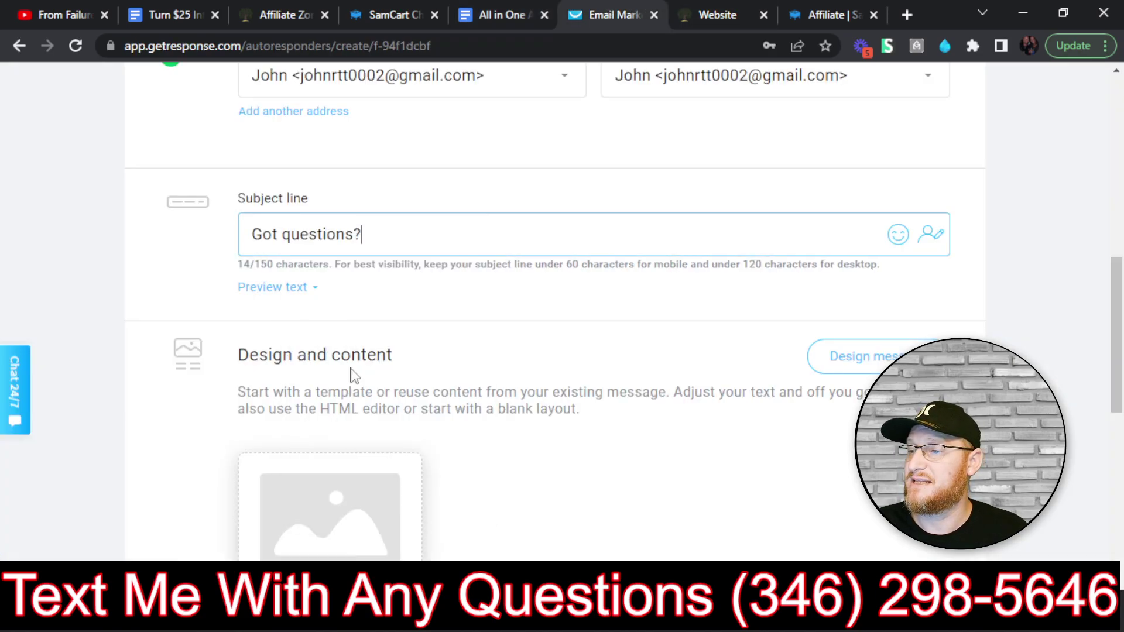
# - Start the message design from the blank template containing only a logo, and add a text block to its empty layout
pyautogui.scroll(-5, 402, 232)
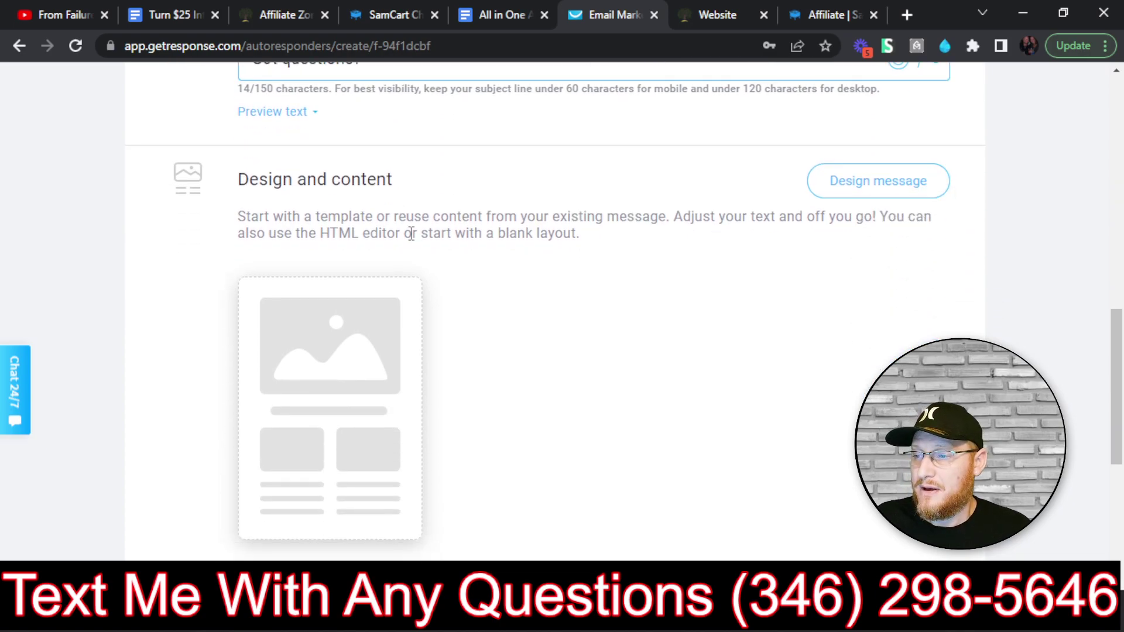
pyautogui.moveTo(326, 308)
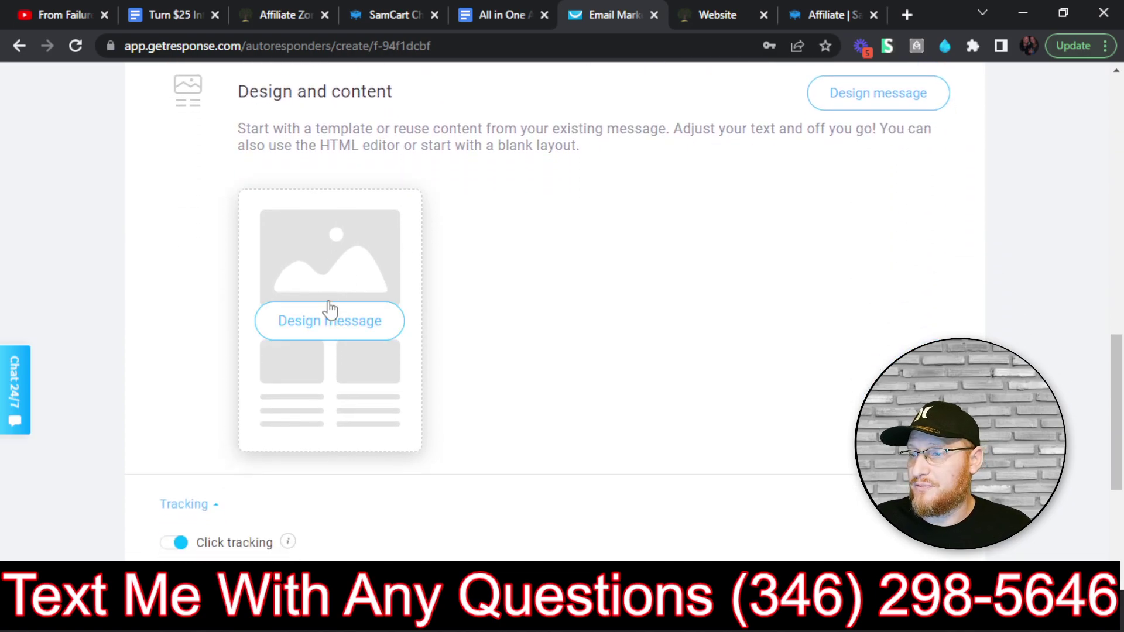
pyautogui.click(356, 328)
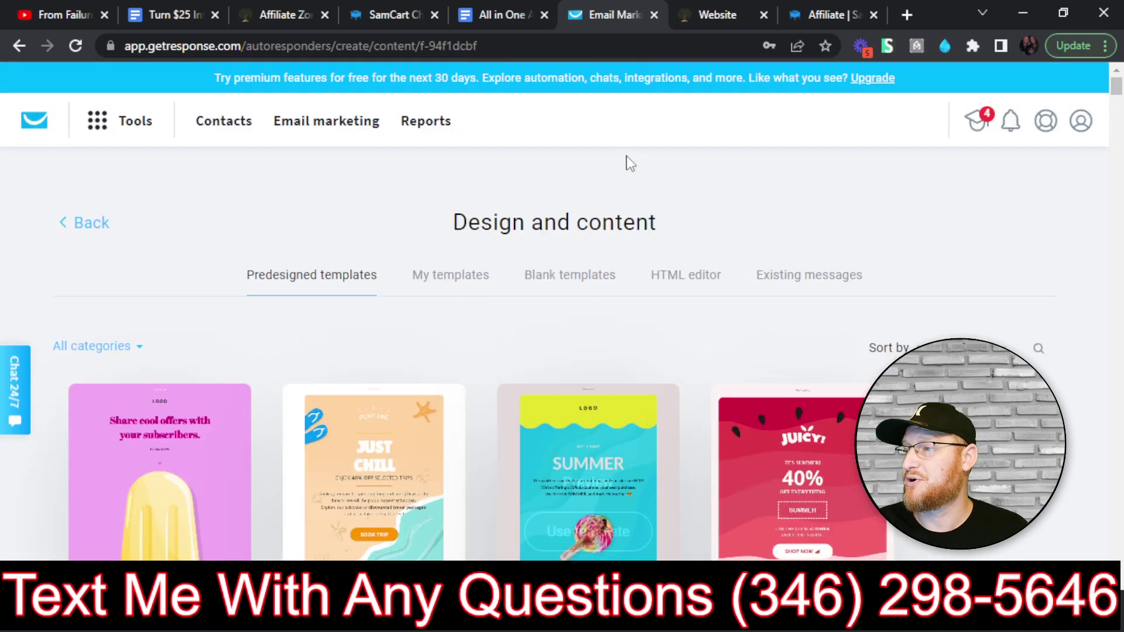
pyautogui.click(571, 282)
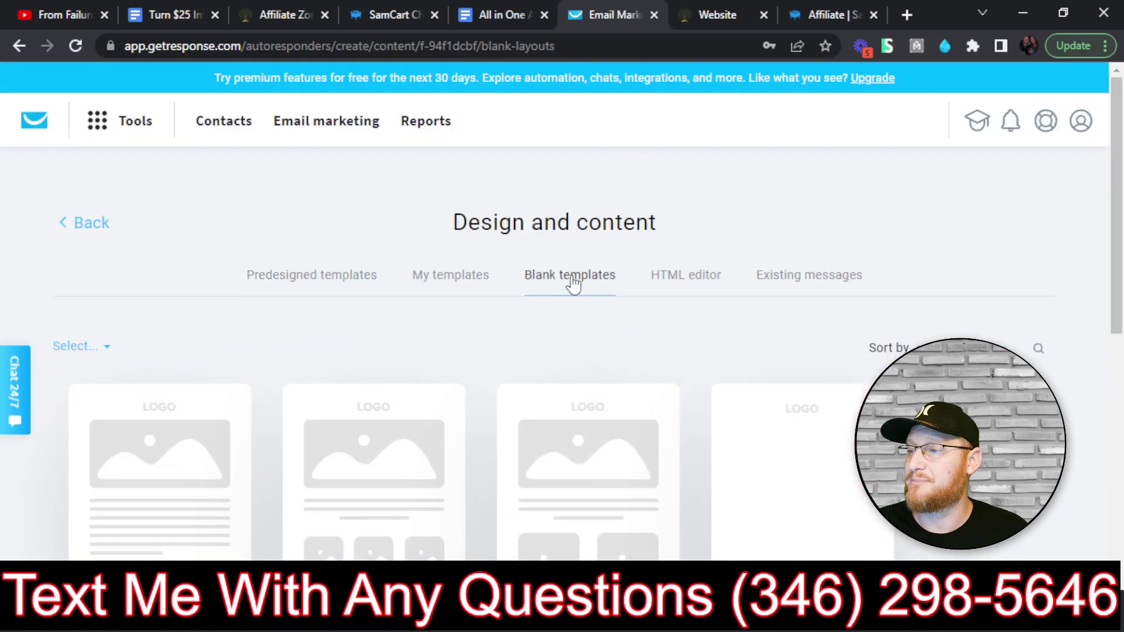
pyautogui.scroll(-3, 714, 336)
pyautogui.moveTo(778, 334)
pyautogui.click(805, 354)
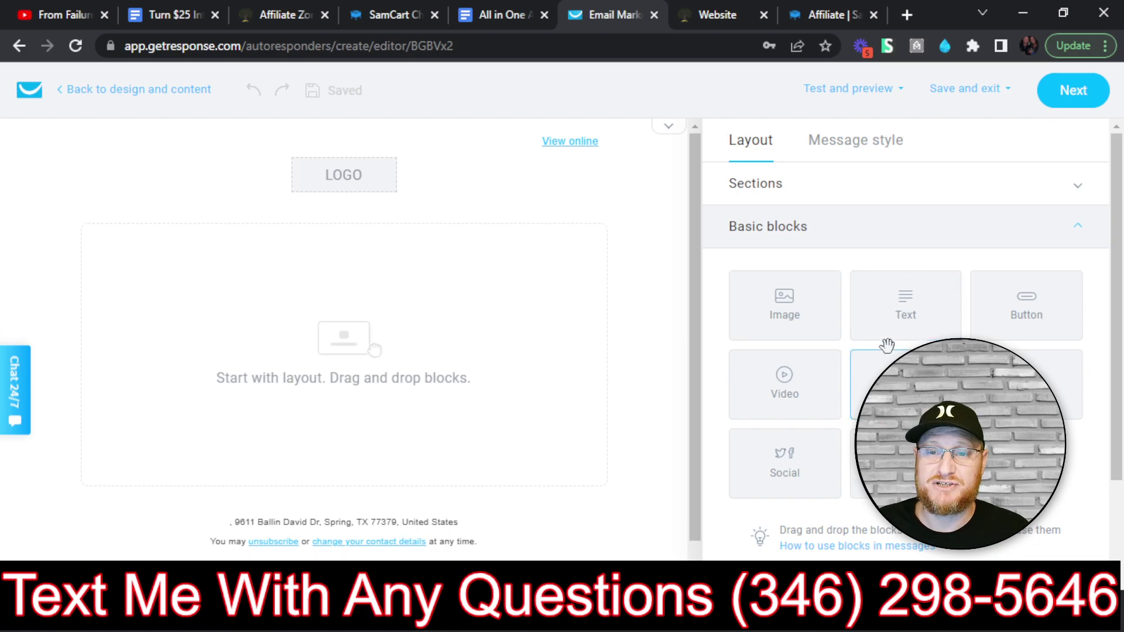
pyautogui.moveTo(905, 311); pyautogui.dragTo(318, 354)
# - Copy the full Email #3 body from the series document, greeting through contact info line, and paste it into the text block
pyautogui.click(510, 3)
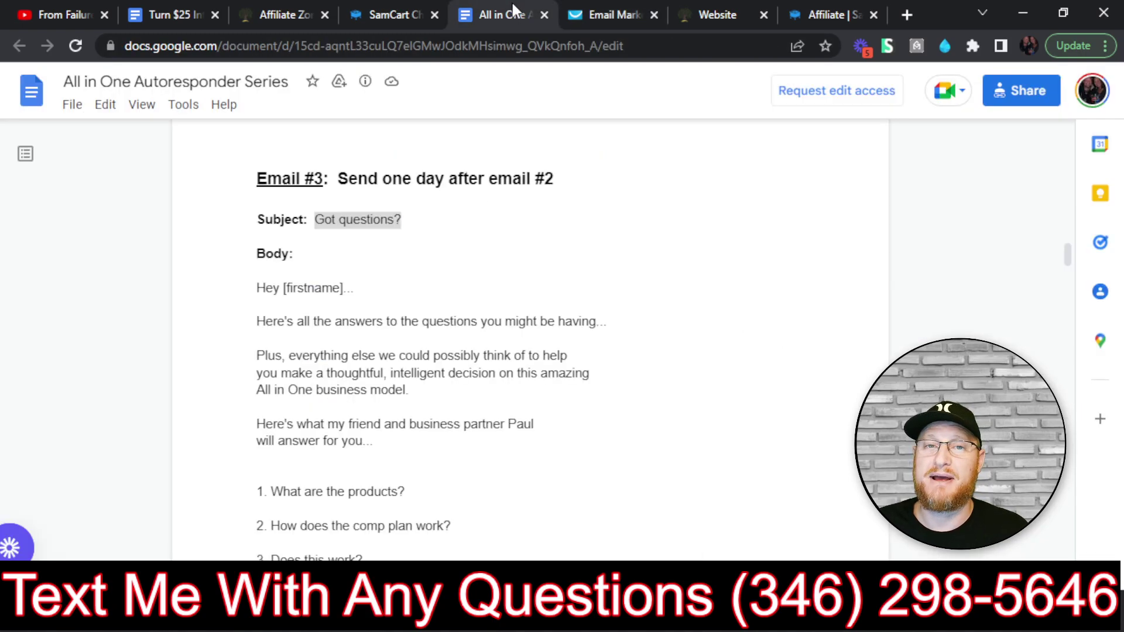
pyautogui.scroll(-2, 403, 212)
pyautogui.moveTo(240, 202); pyautogui.dragTo(434, 518)
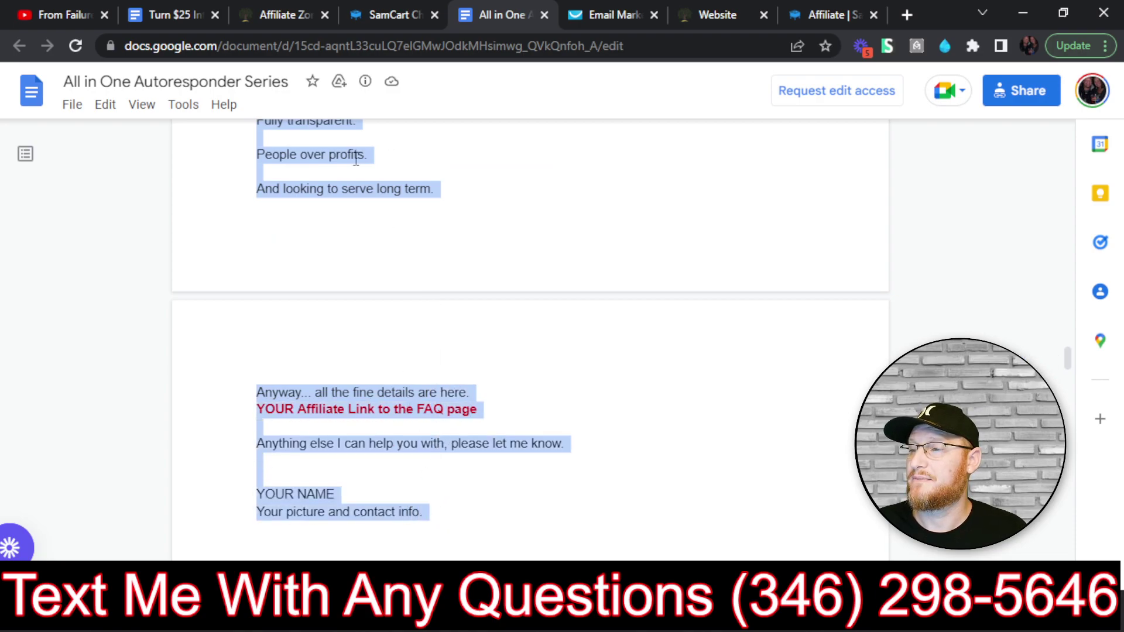
pyautogui.rightClick(329, 188)
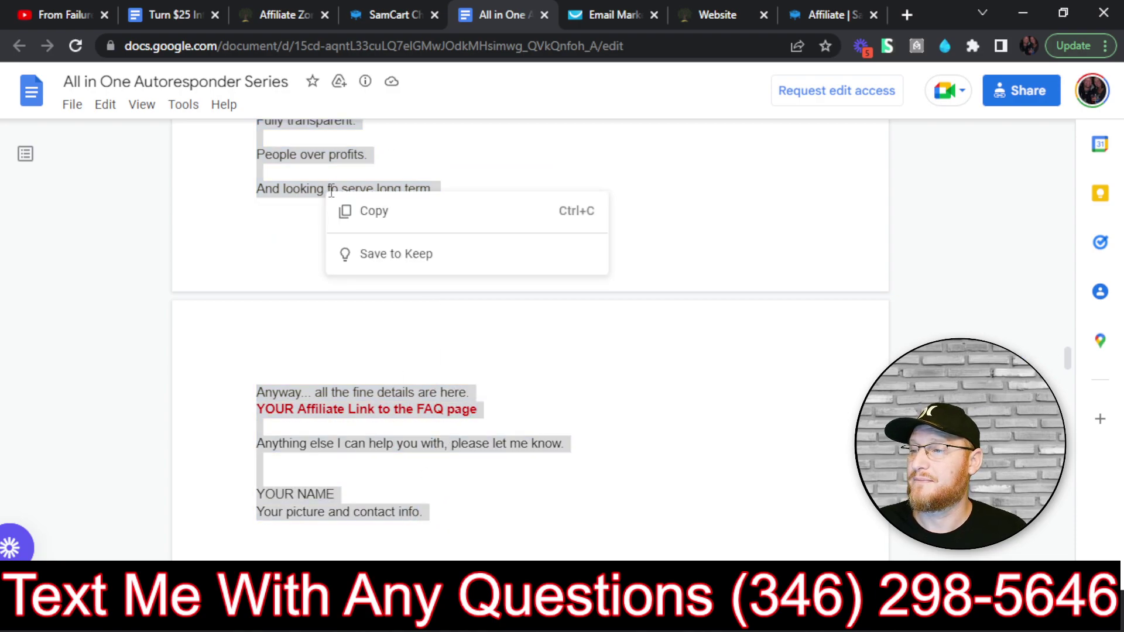
pyautogui.click(409, 216)
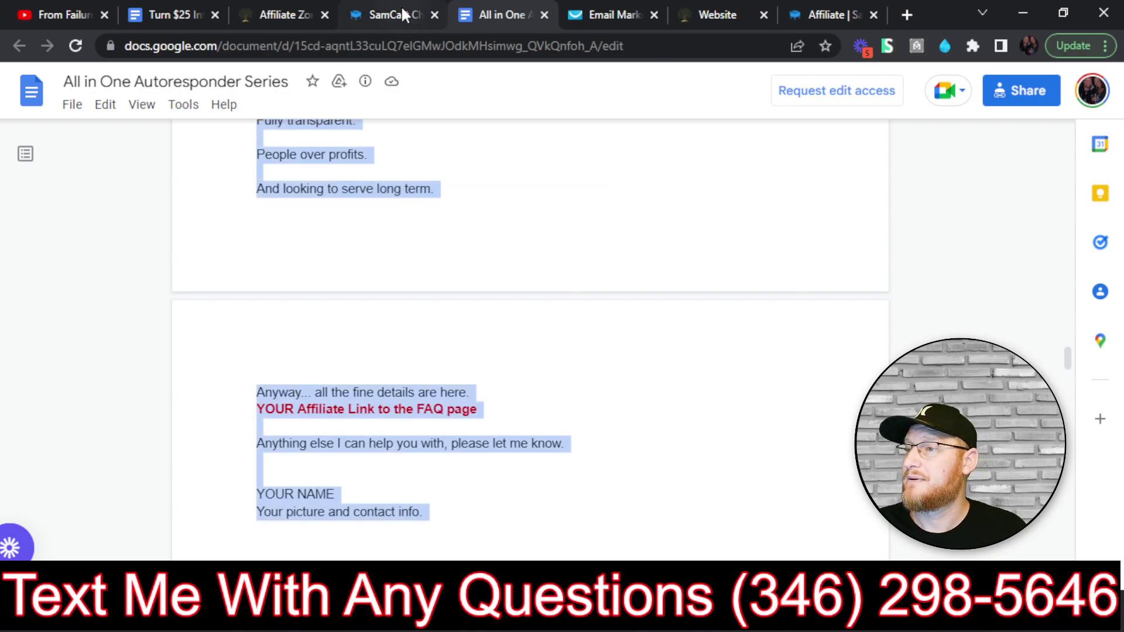
pyautogui.click(599, 6)
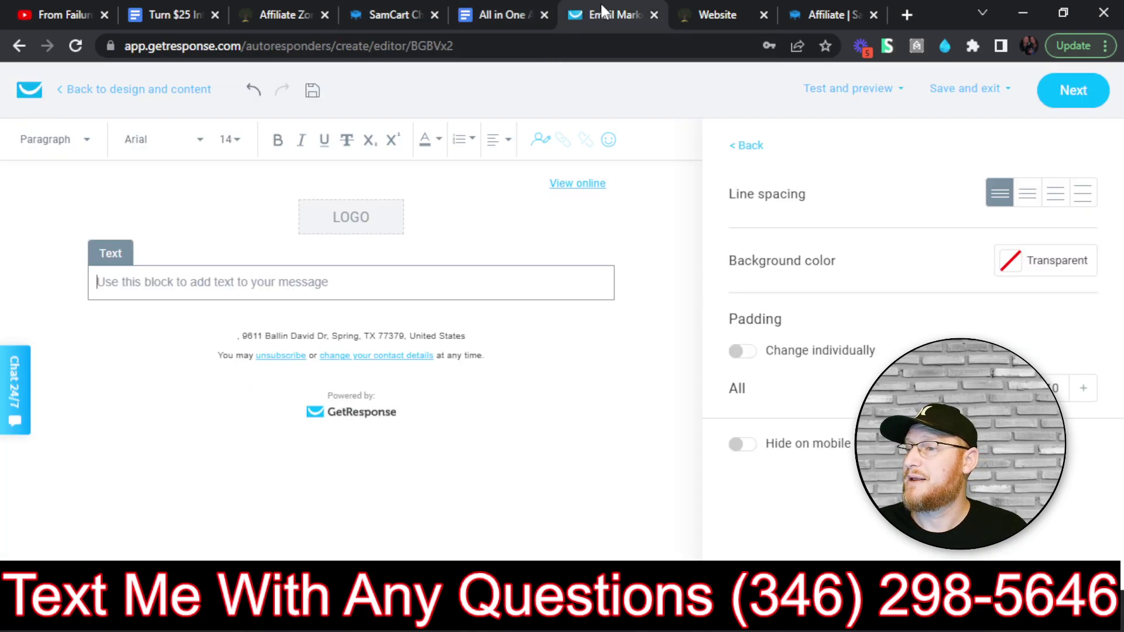
pyautogui.rightClick(271, 279)
pyautogui.click(311, 422)
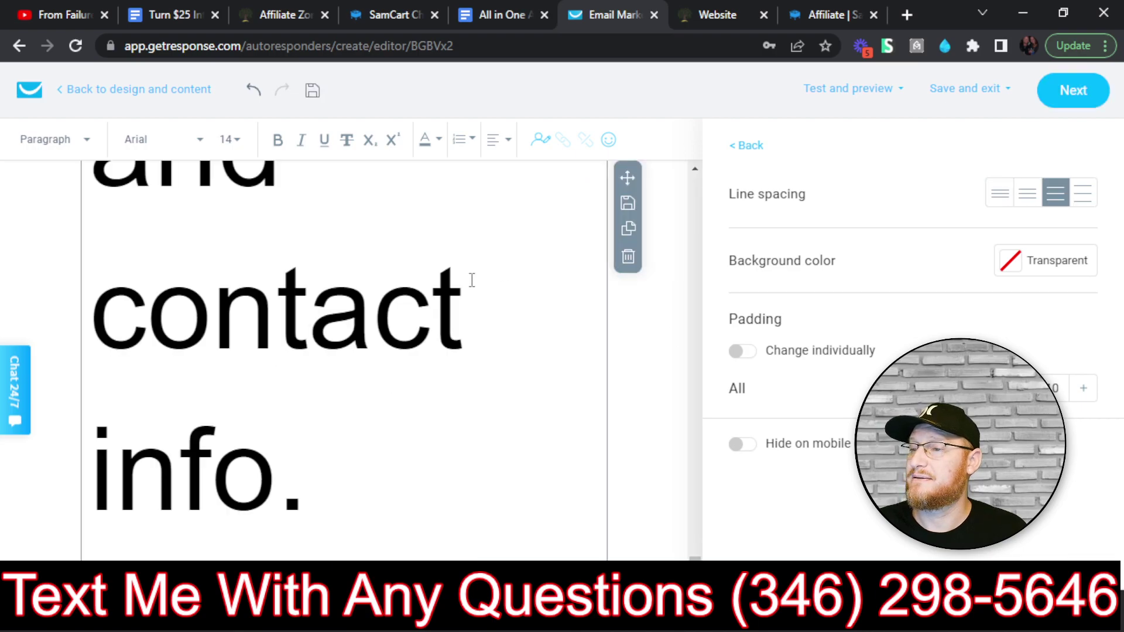
# - Set the font size of all the pasted email text to 16
pyautogui.rightClick(347, 392)
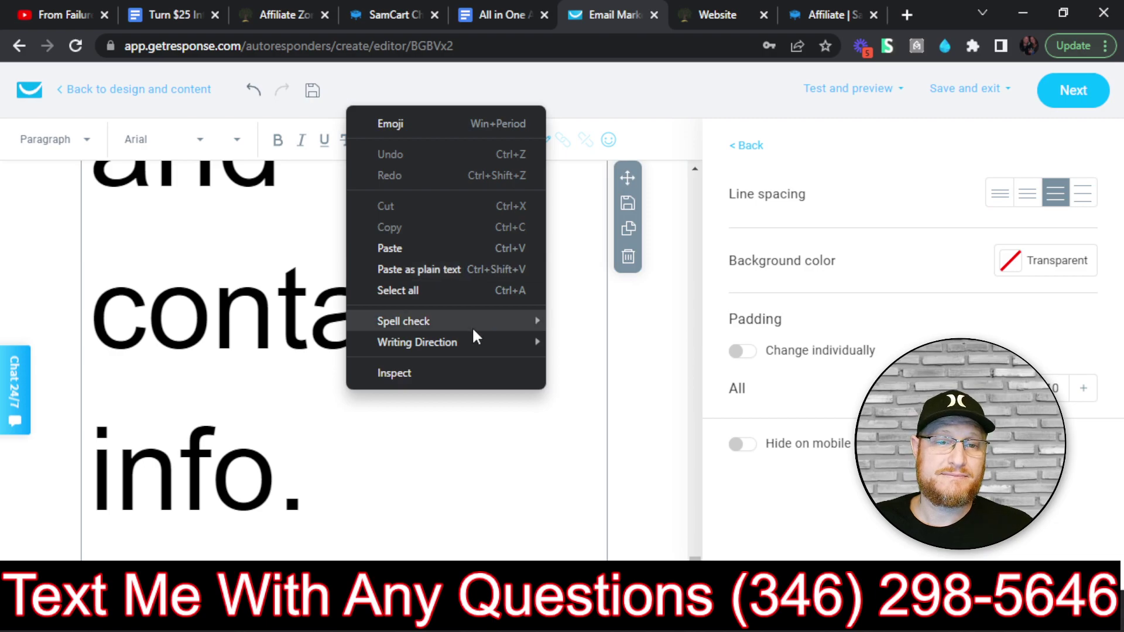
pyautogui.click(420, 290)
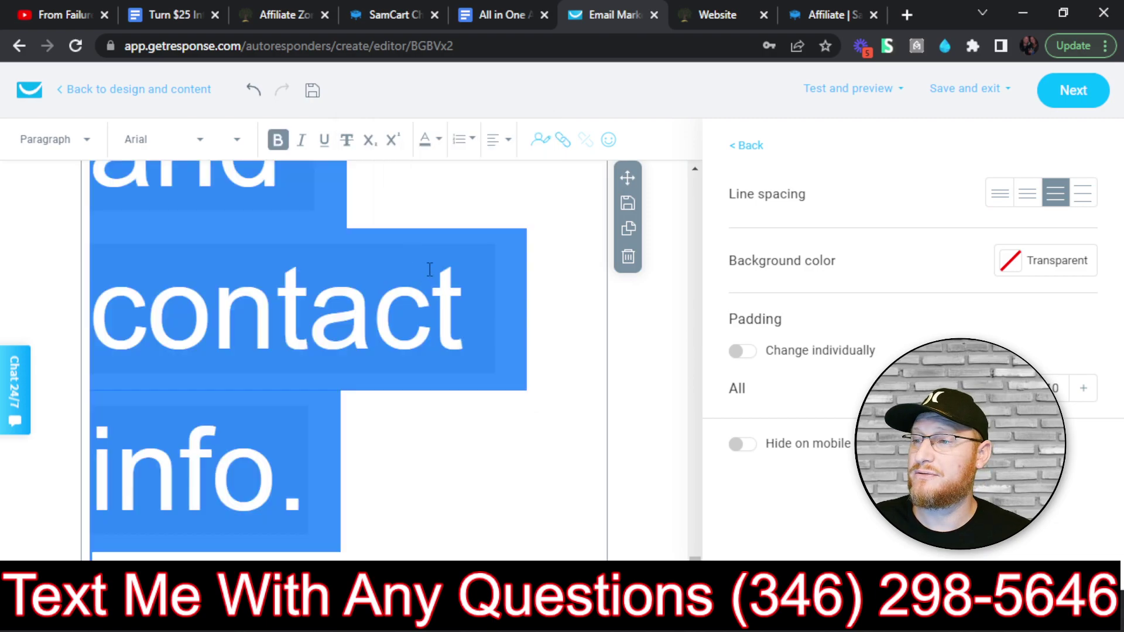
pyautogui.click(237, 141)
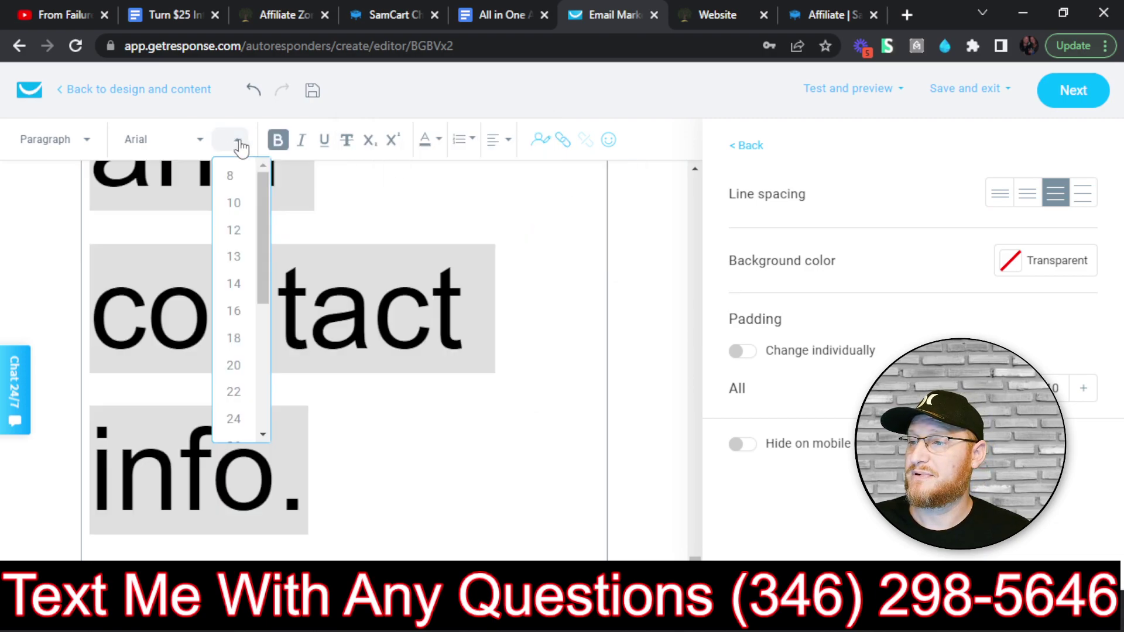
pyautogui.click(234, 311)
pyautogui.click(307, 373)
# - Replace the "[firstname]" placeholder in the email's greeting with the firstname personalization field
pyautogui.scroll(15, 307, 373)
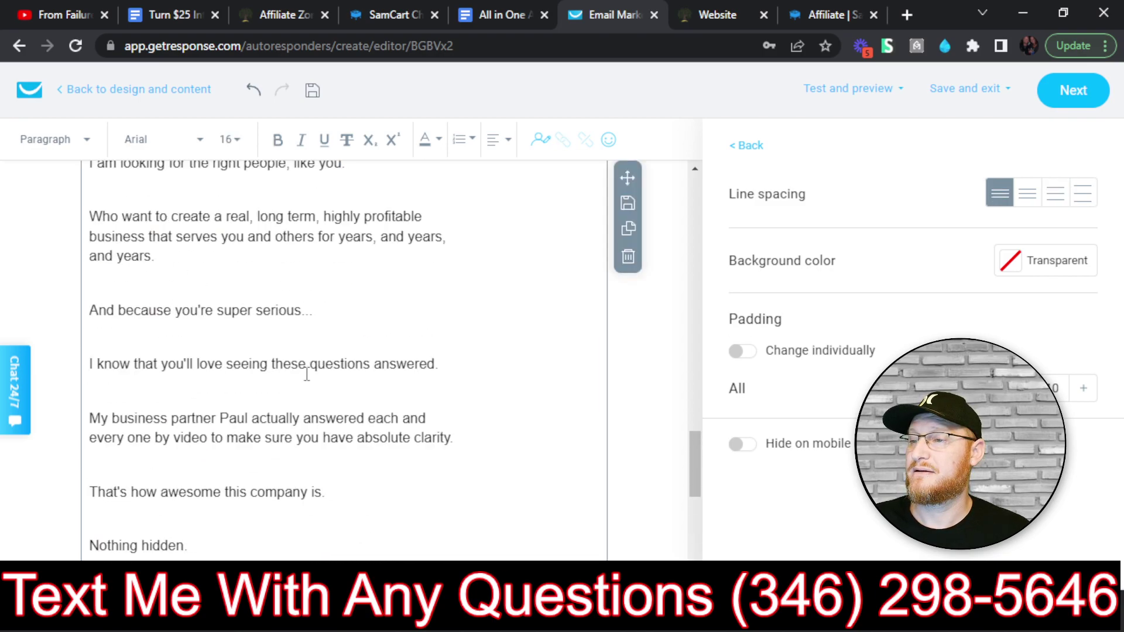
pyautogui.scroll(12, 307, 373)
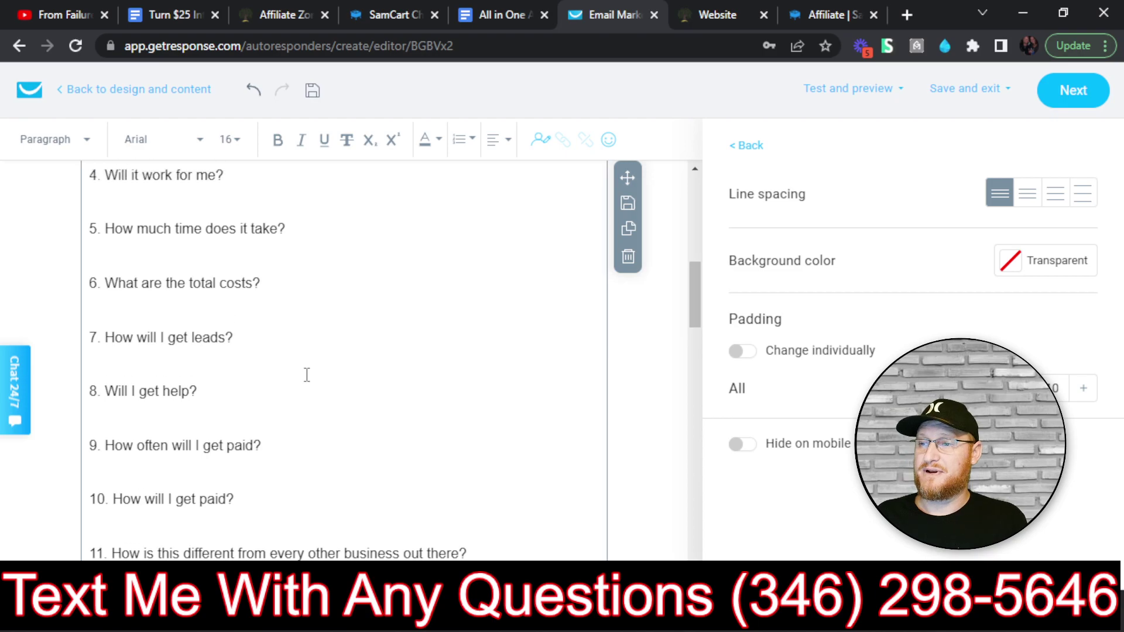
pyautogui.moveTo(119, 287)
pyautogui.mouseDown()
pyautogui.moveTo(187, 297)
pyautogui.moveTo(185, 285)
pyautogui.moveTo(120, 283)
pyautogui.mouseUp()
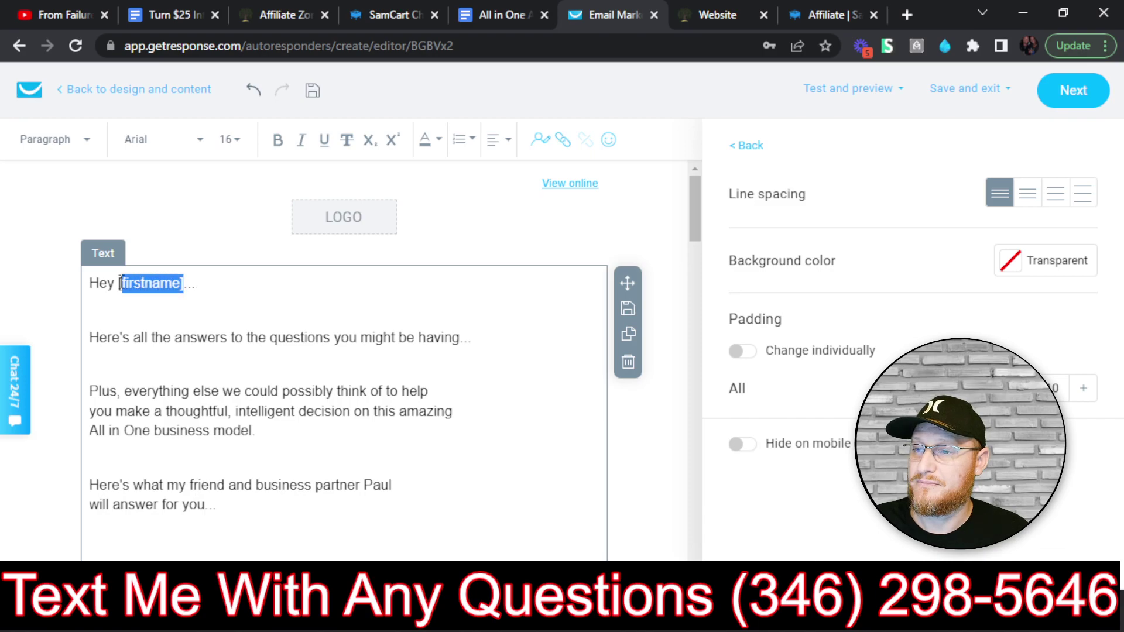
pyautogui.press('BackSpace')
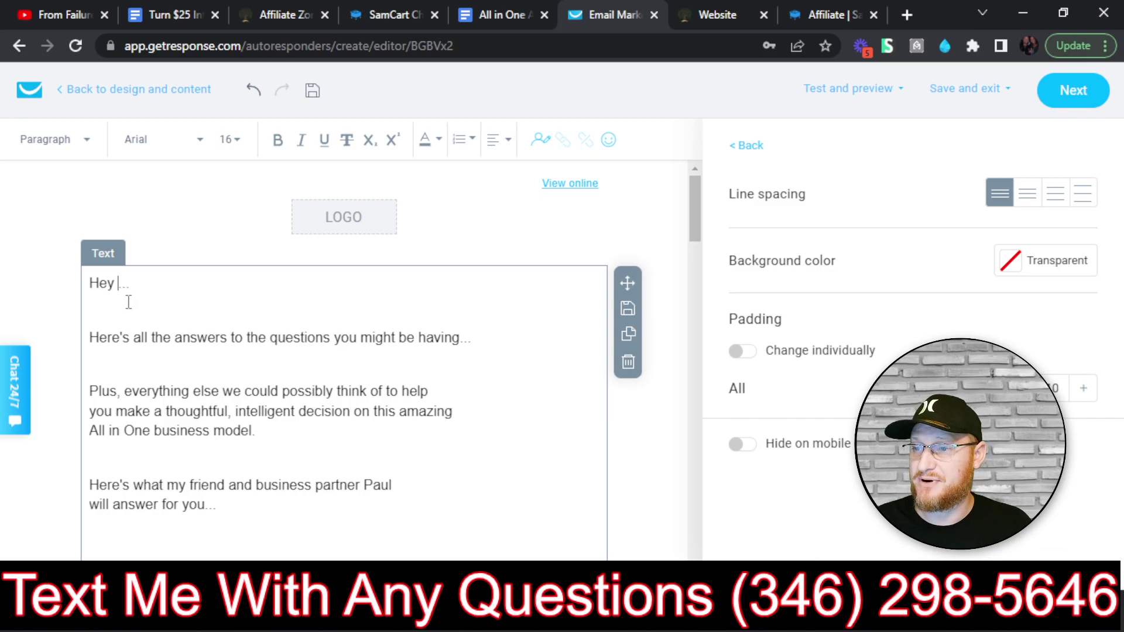
pyautogui.click(540, 143)
pyautogui.scroll(-1, 606, 298)
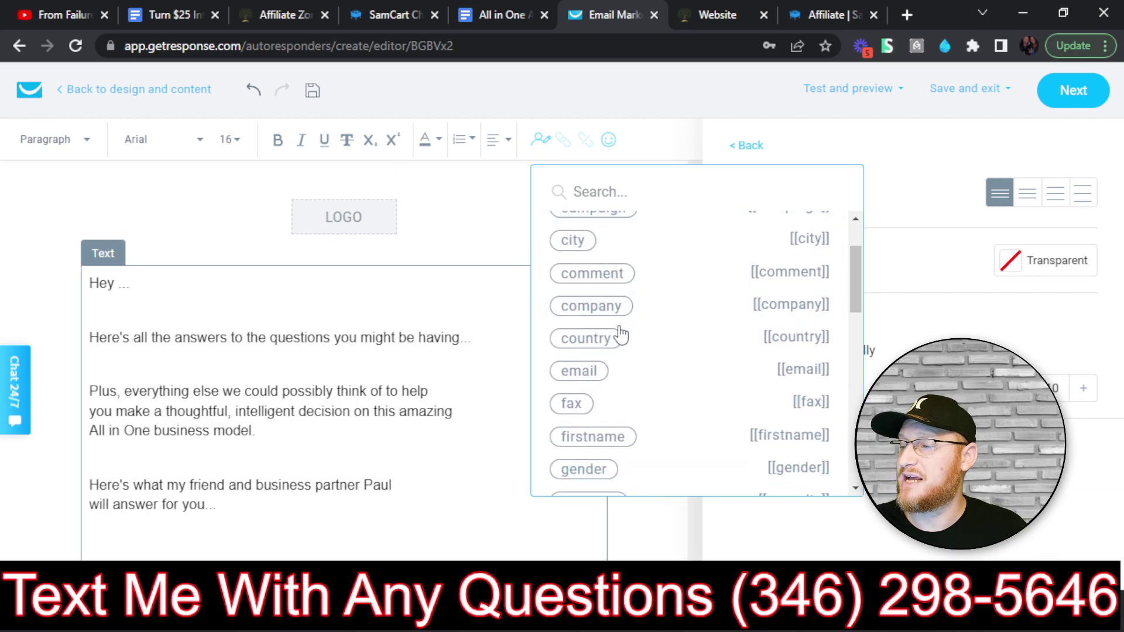
pyautogui.click(602, 443)
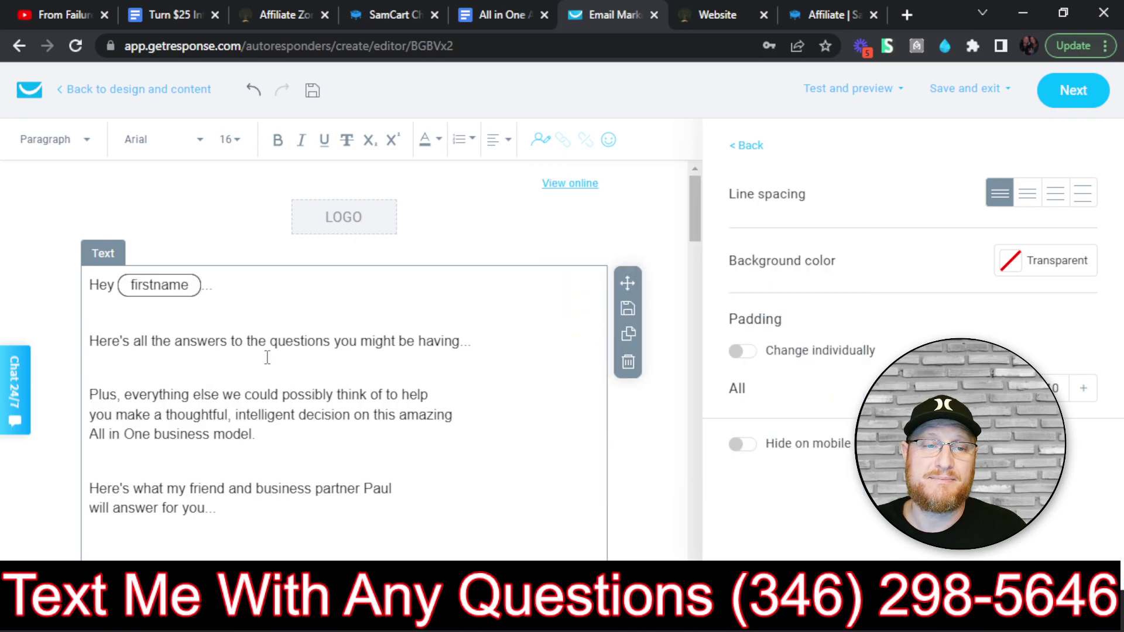
# - Read through the whole pasted Email #3 body, from the greeting and numbered questions down to the signature, checking for remaining placeholders
pyautogui.scroll(-4, 328, 356)
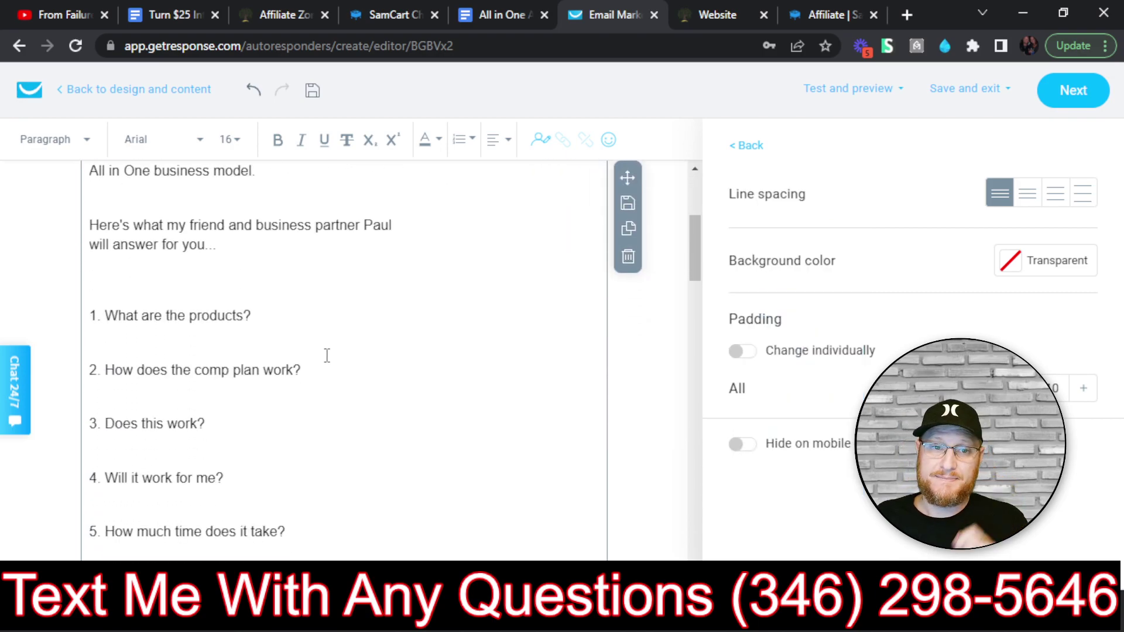
pyautogui.scroll(-12, 312, 261)
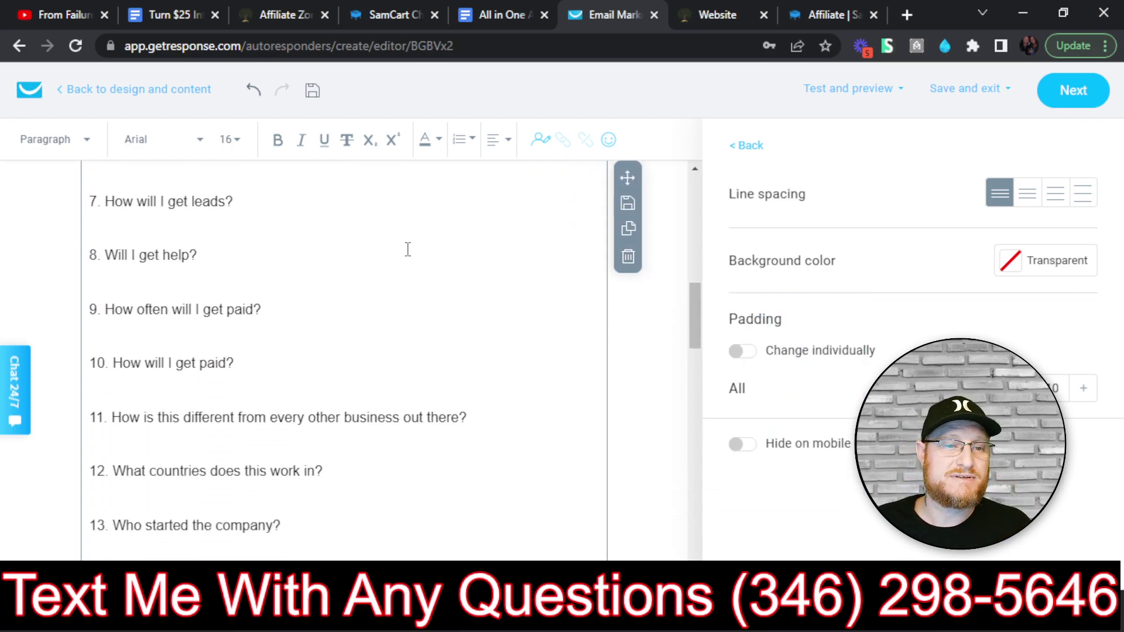
pyautogui.scroll(-9, 307, 253)
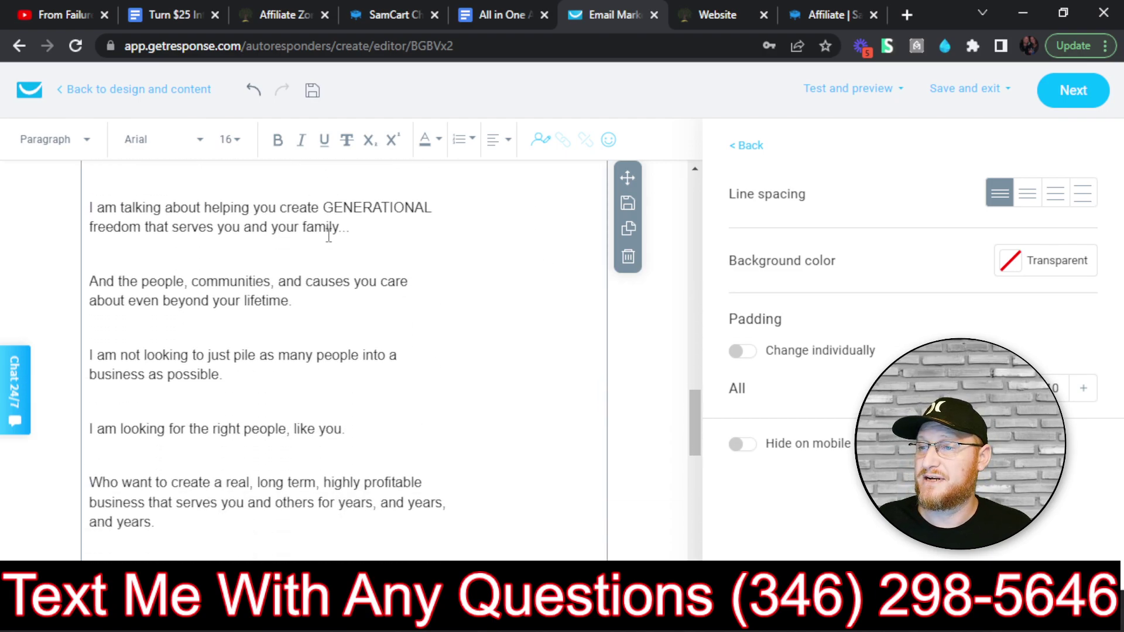
pyautogui.scroll(-3, 335, 262)
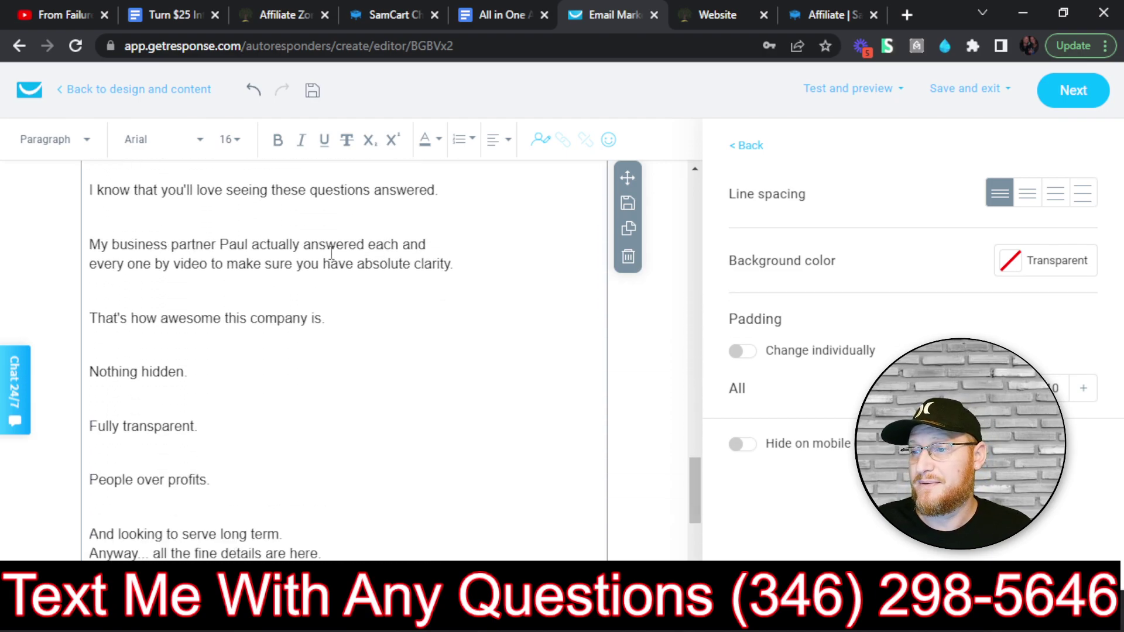
pyautogui.scroll(20, 249, 283)
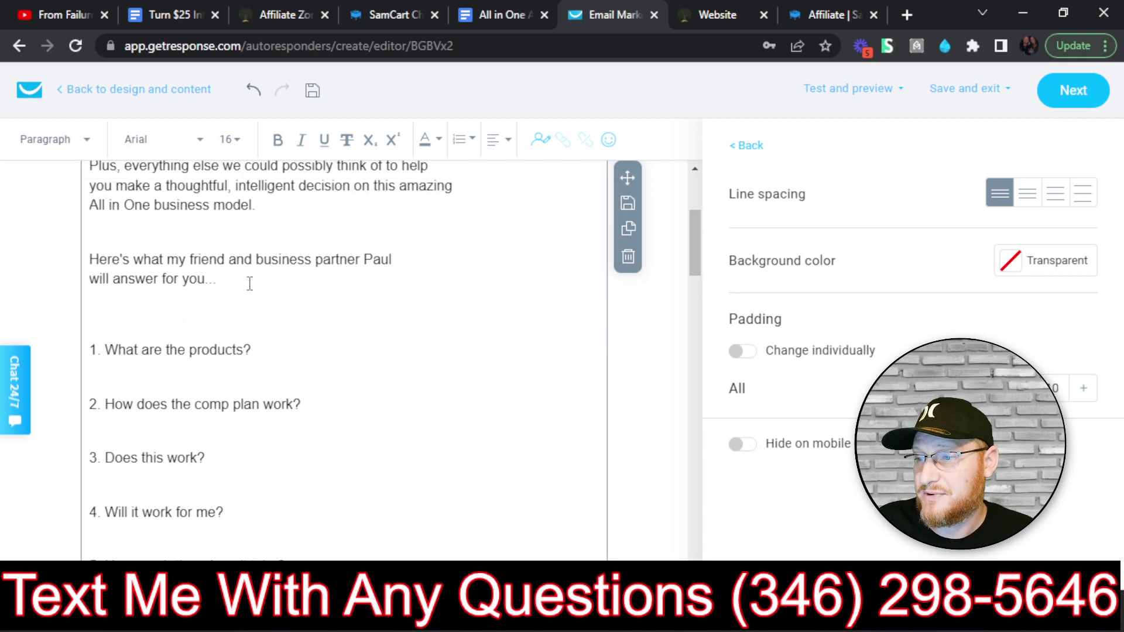
pyautogui.scroll(-3, 311, 275)
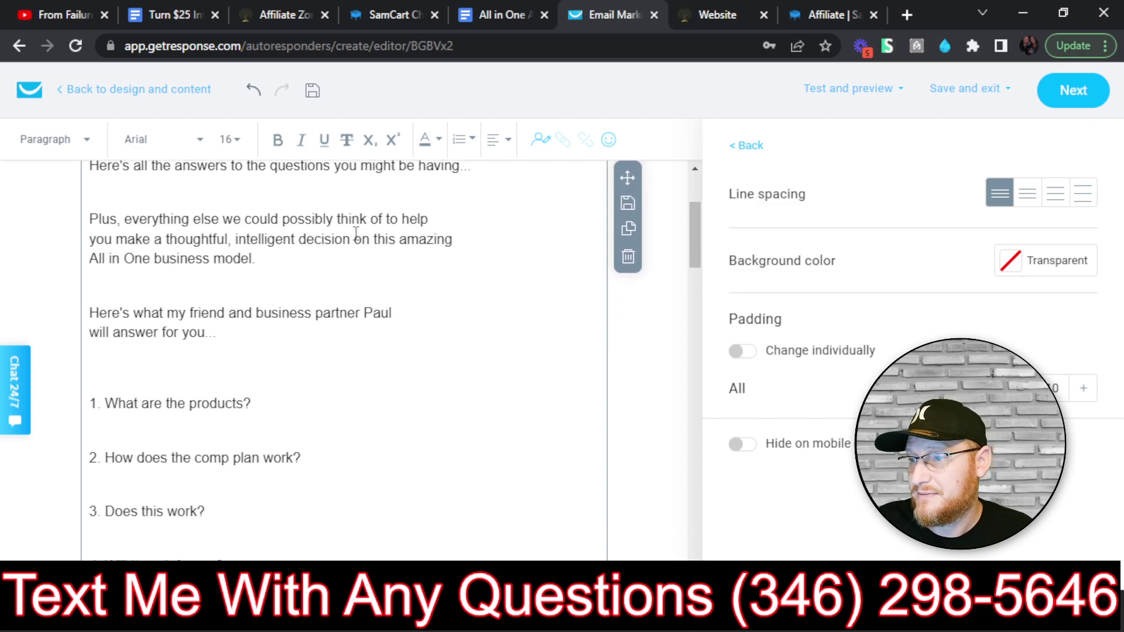
pyautogui.scroll(-14, 253, 278)
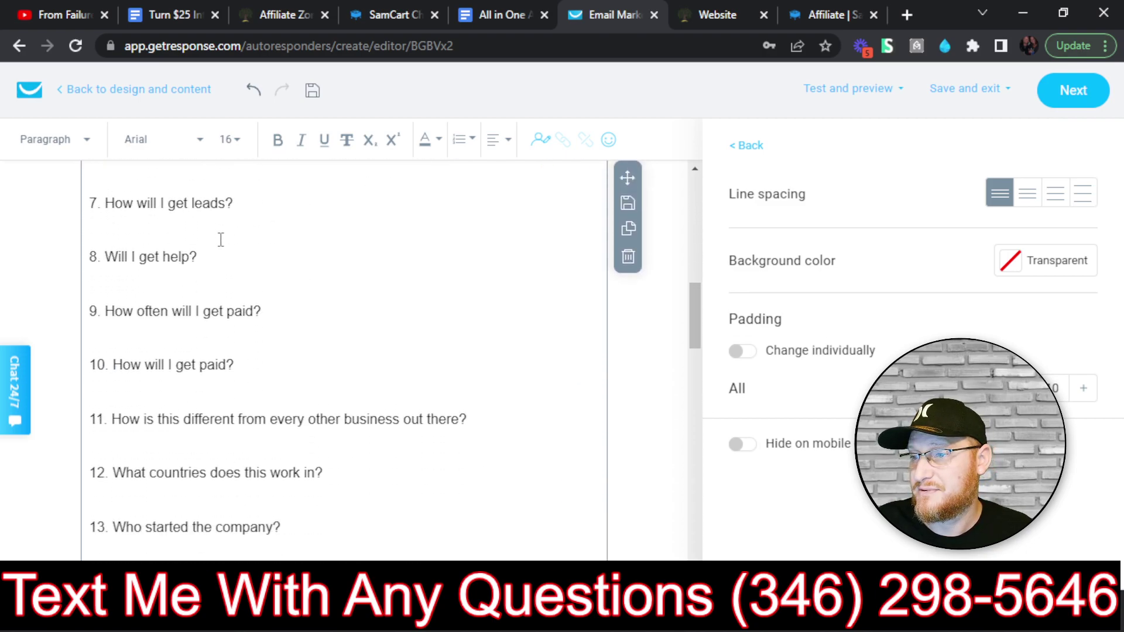
pyautogui.scroll(-3, 222, 238)
pyautogui.scroll(1, 247, 288)
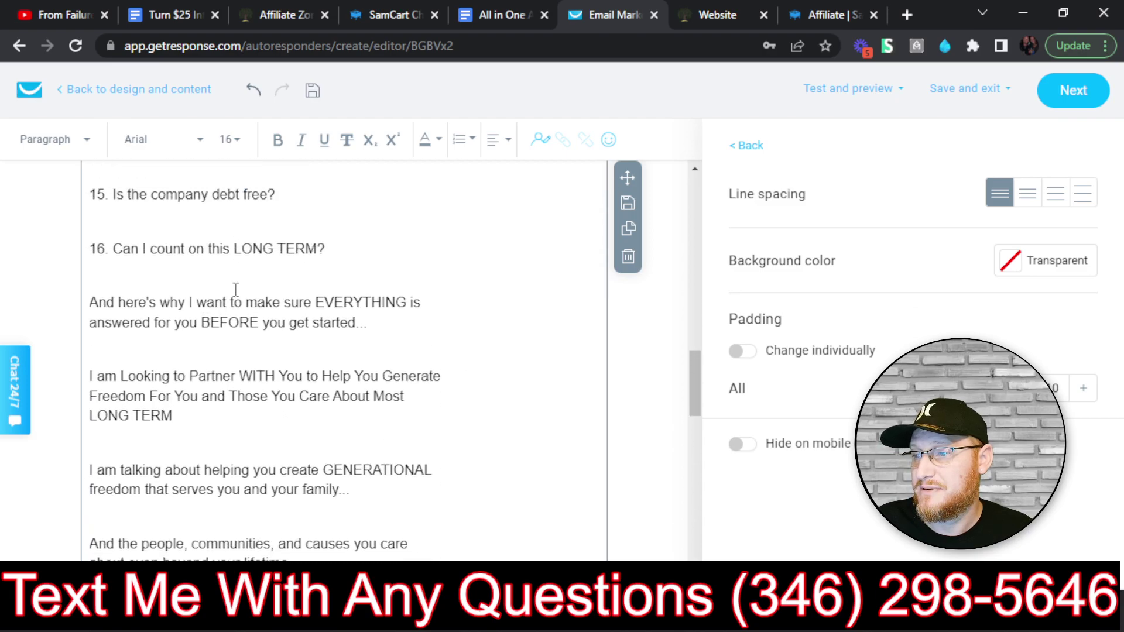
pyautogui.scroll(-3, 167, 247)
pyautogui.scroll(-3, 265, 289)
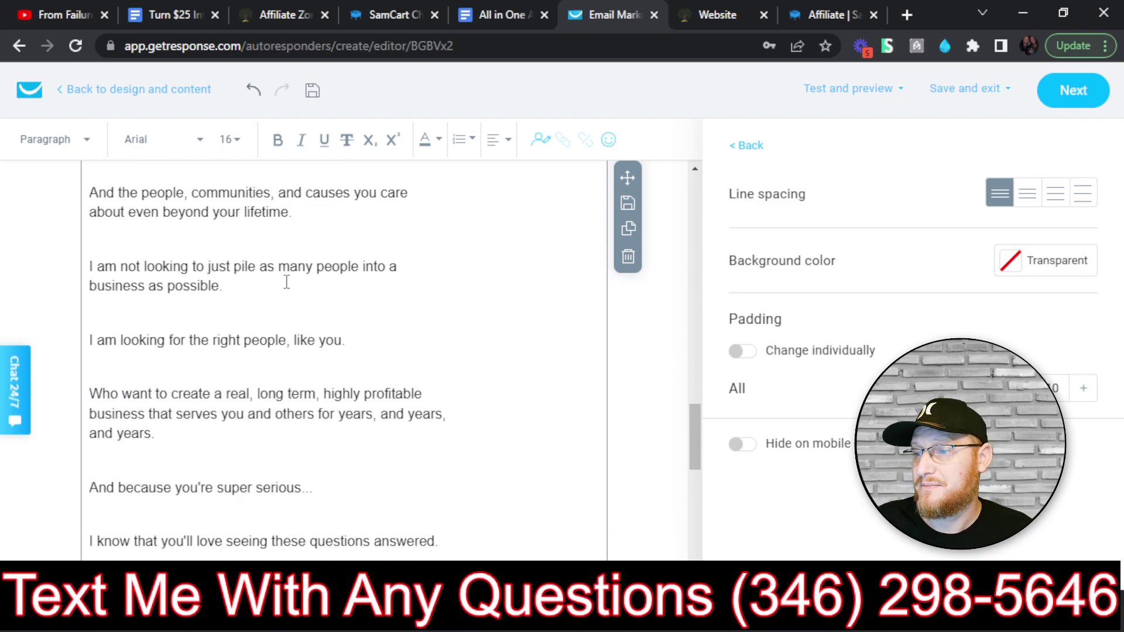
pyautogui.scroll(-3, 162, 286)
pyautogui.scroll(-1, 252, 296)
pyautogui.scroll(-2, 249, 299)
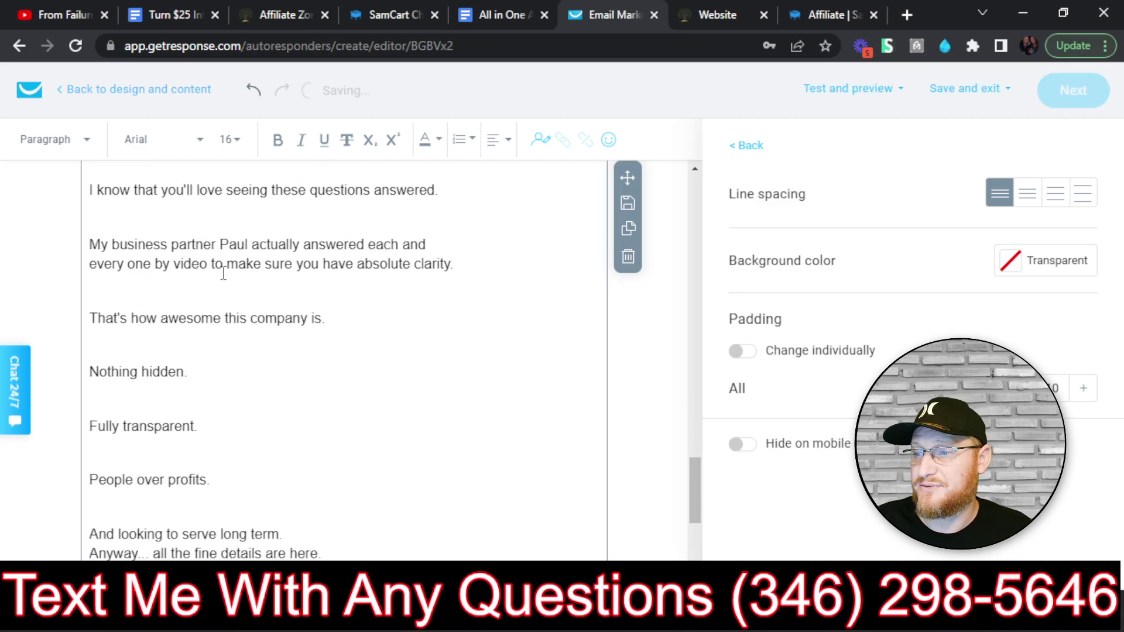
pyautogui.scroll(-4, 174, 271)
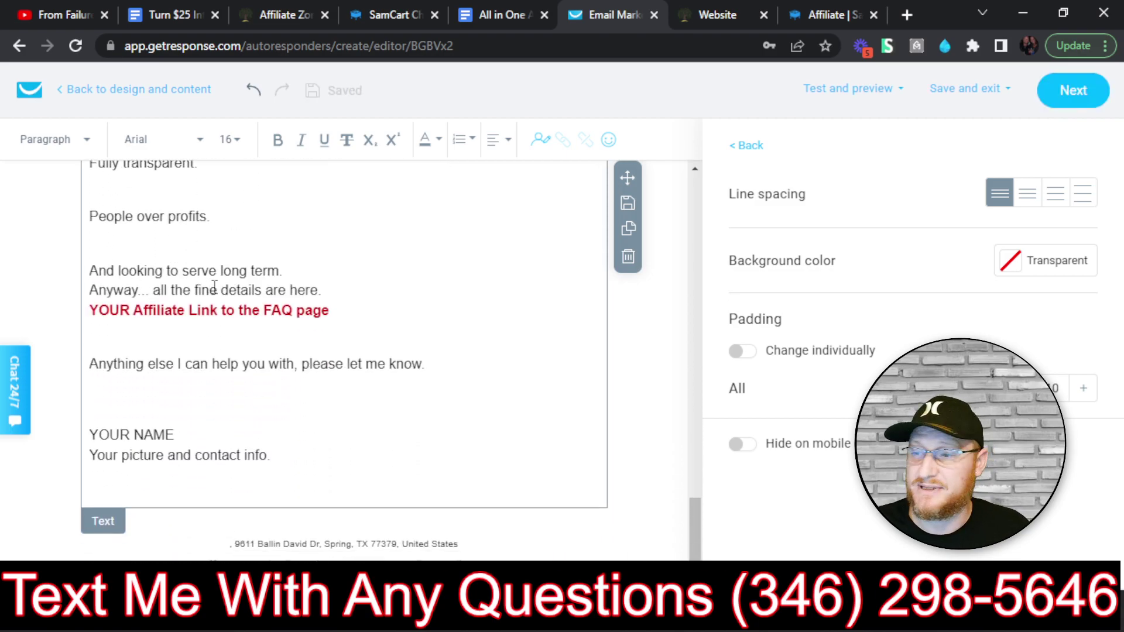
# - Replace the red "YOUR Affiliate Link to the FAQ page" placeholder with the text "Click Here For The Details!" on its own line
pyautogui.scroll(3, 335, 283)
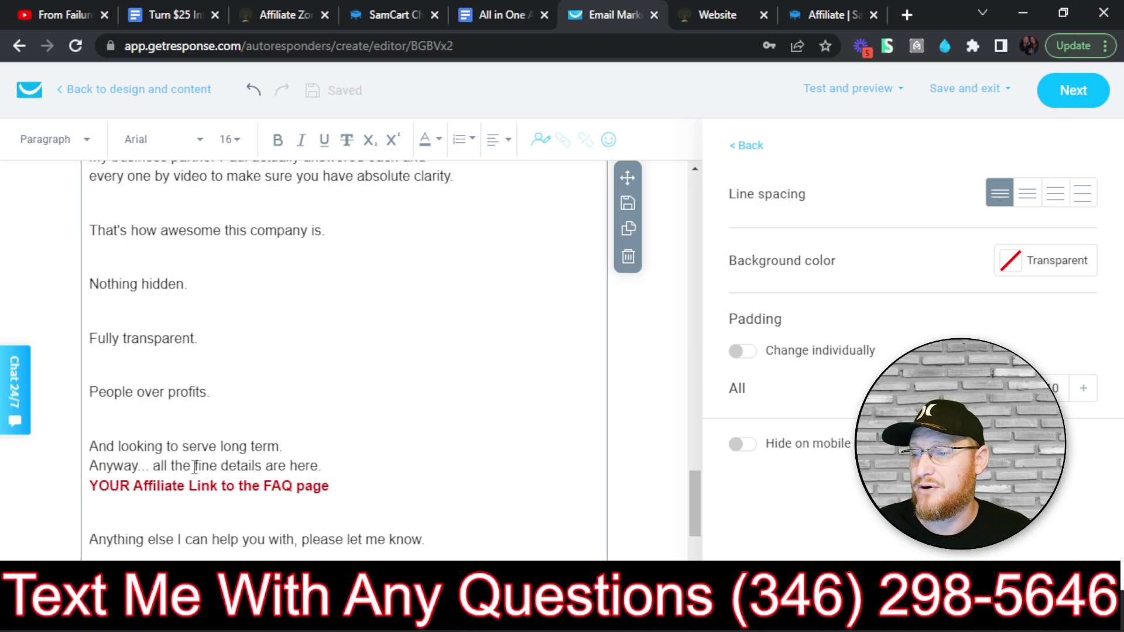
pyautogui.moveTo(336, 487); pyautogui.dragTo(91, 489)
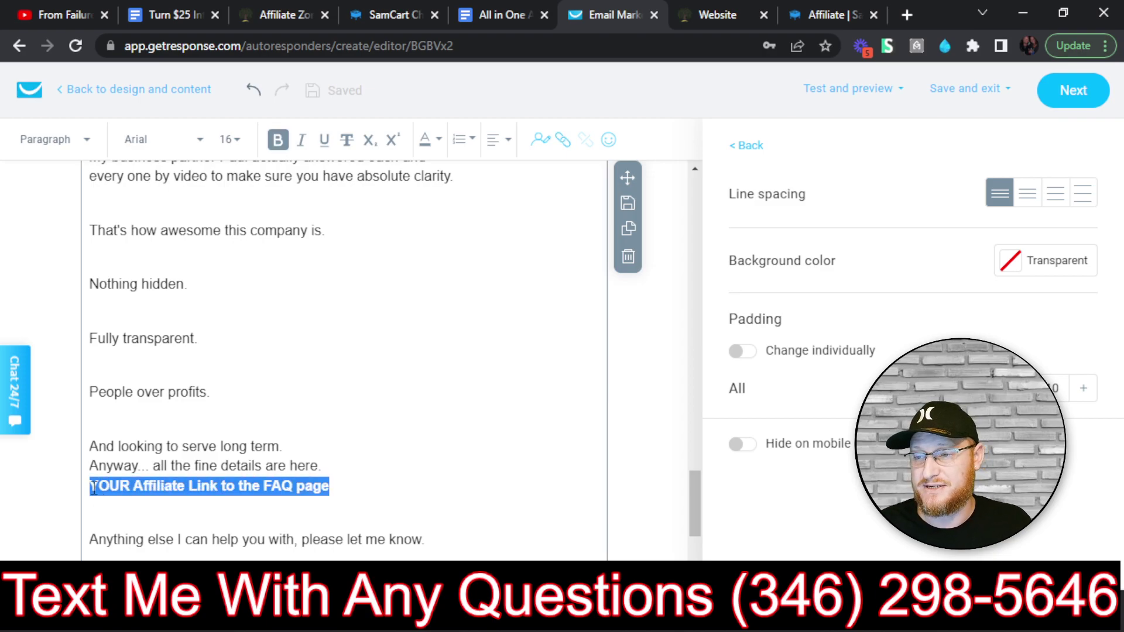
pyautogui.press('BackSpace')
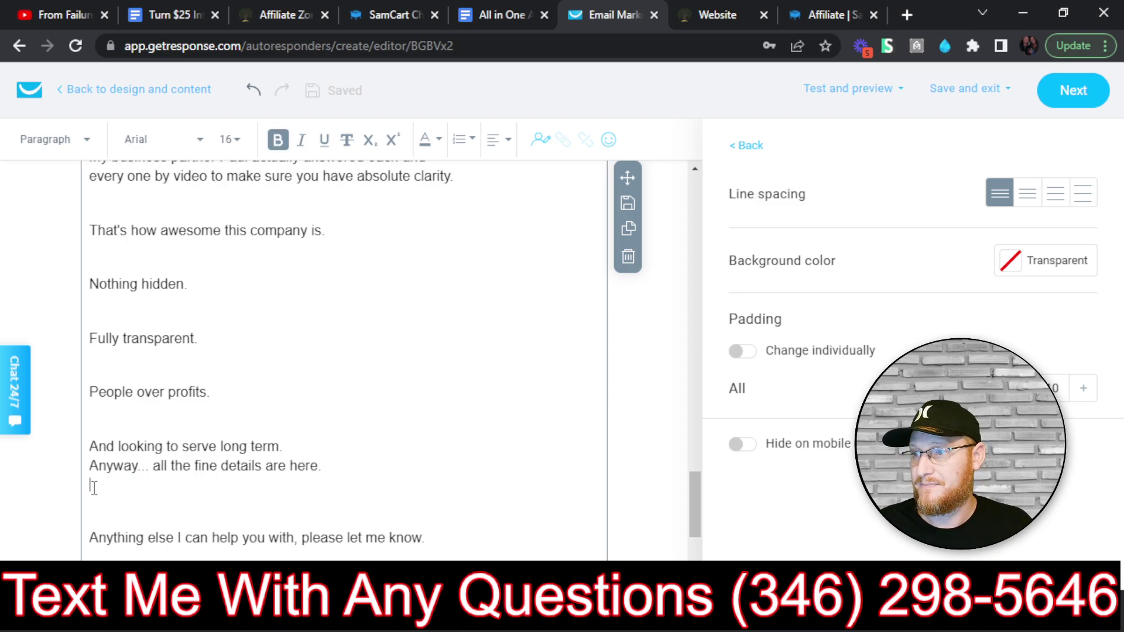
pyautogui.click(294, 506)
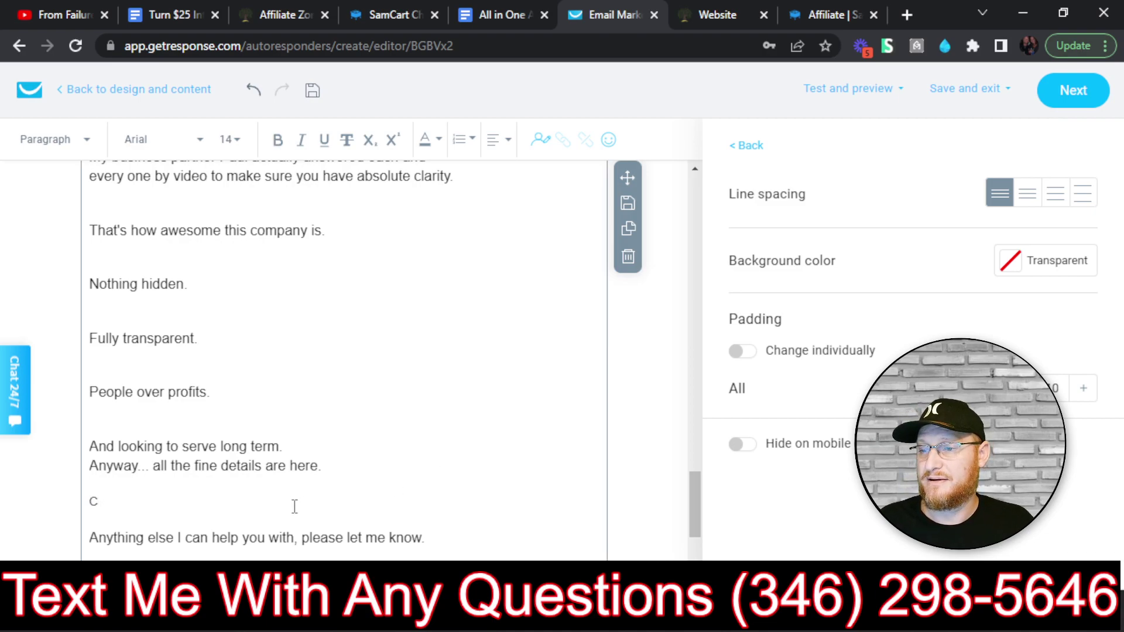
pyautogui.write('Click Here For The Details!')
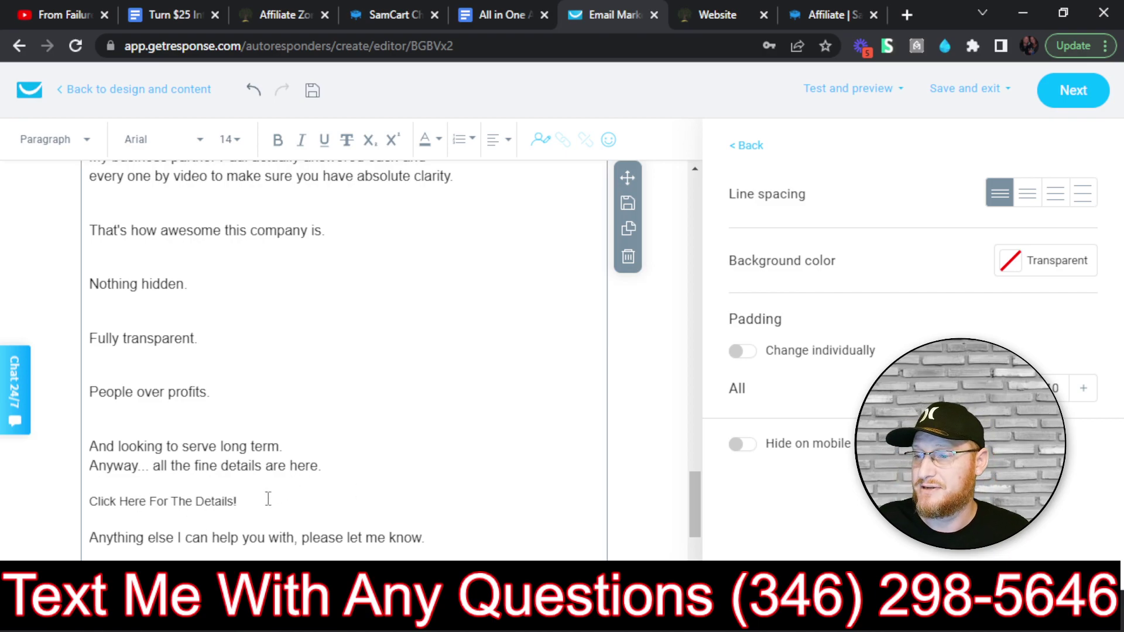
# - Link "Click Here For The Details!" to the All In One $25 Business (Sales Letter) affiliate URL copied from the SamCart affiliate page
pyautogui.moveTo(240, 501); pyautogui.dragTo(89, 502)
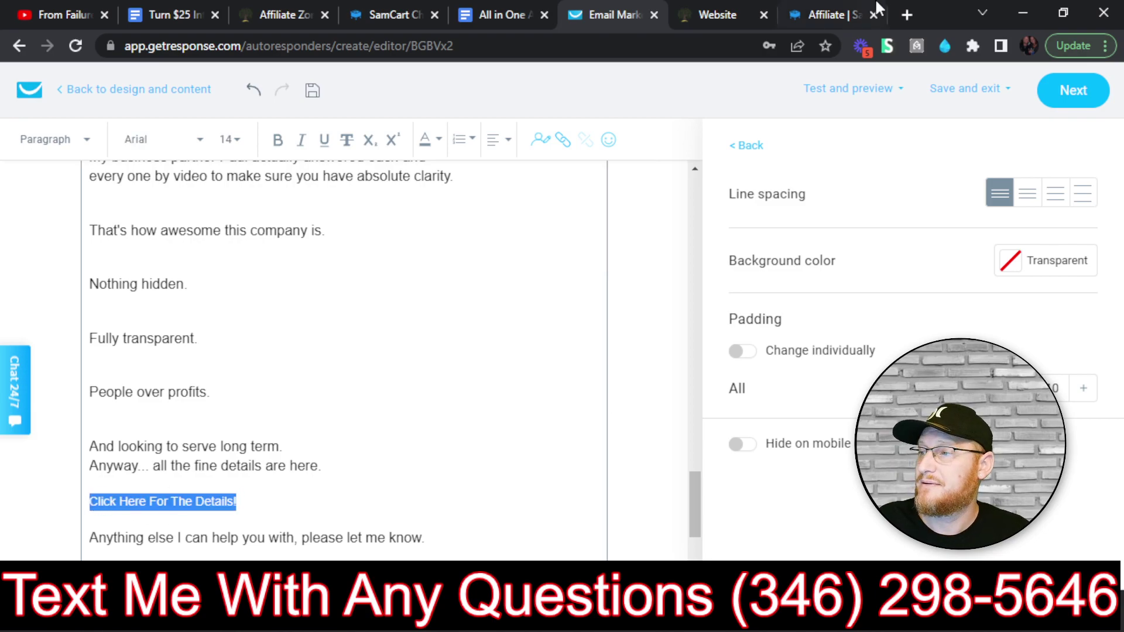
pyautogui.click(817, 9)
pyautogui.click(619, 422)
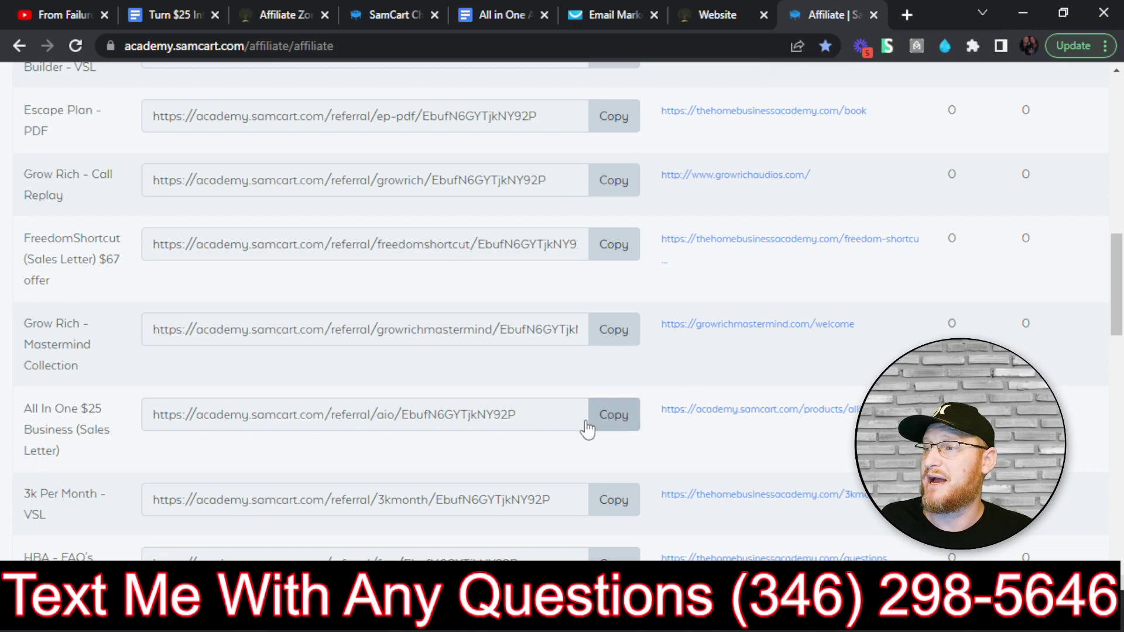
pyautogui.click(600, 13)
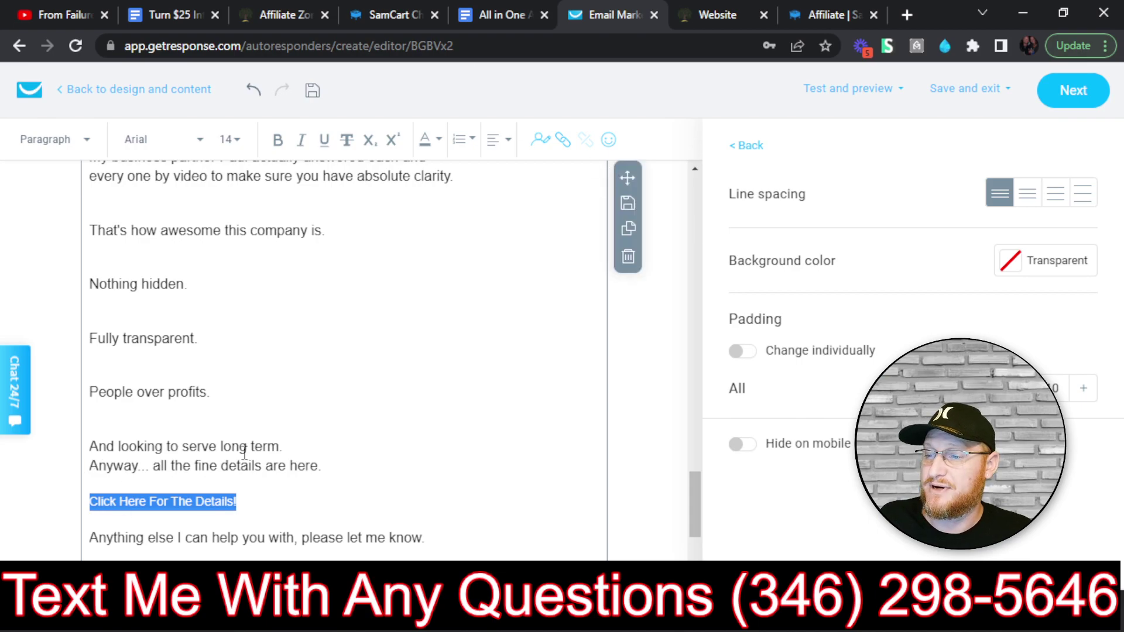
pyautogui.click(565, 142)
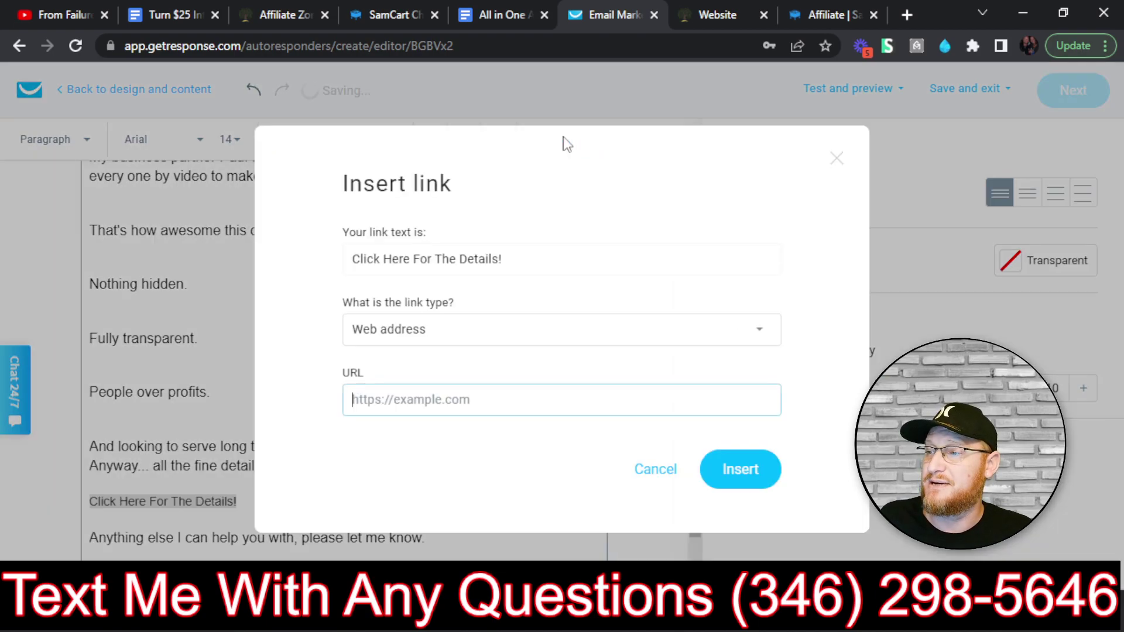
pyautogui.rightClick(477, 396)
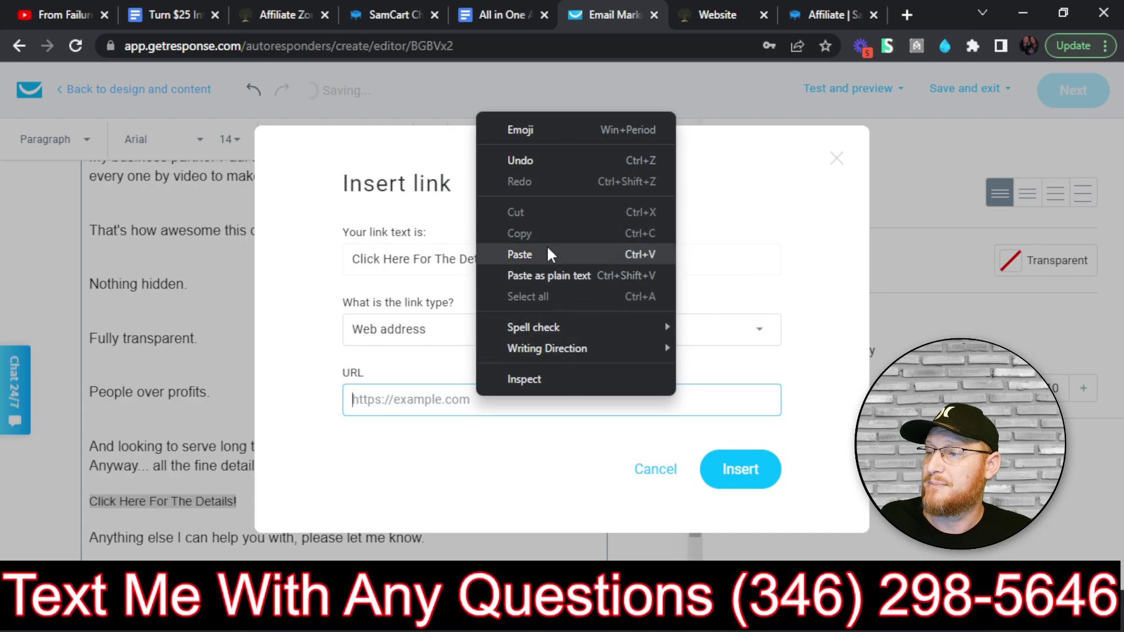
pyautogui.click(551, 255)
pyautogui.click(732, 468)
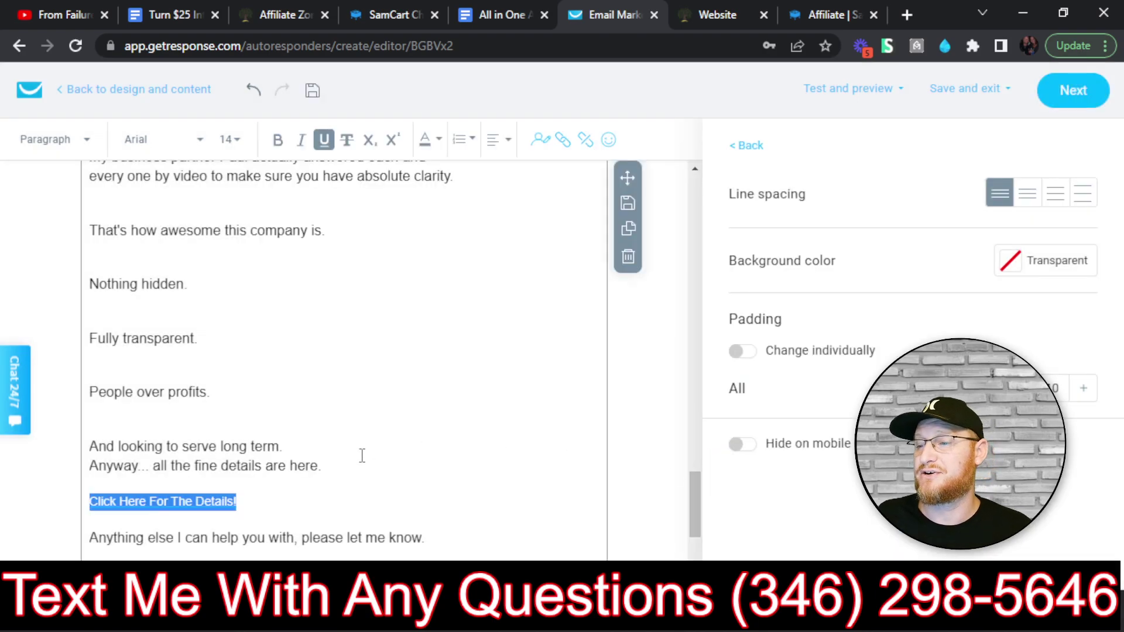
# - Set the "Click Here For The Details!" link text to font size 18 and make it bold
pyautogui.click(241, 155)
pyautogui.click(231, 343)
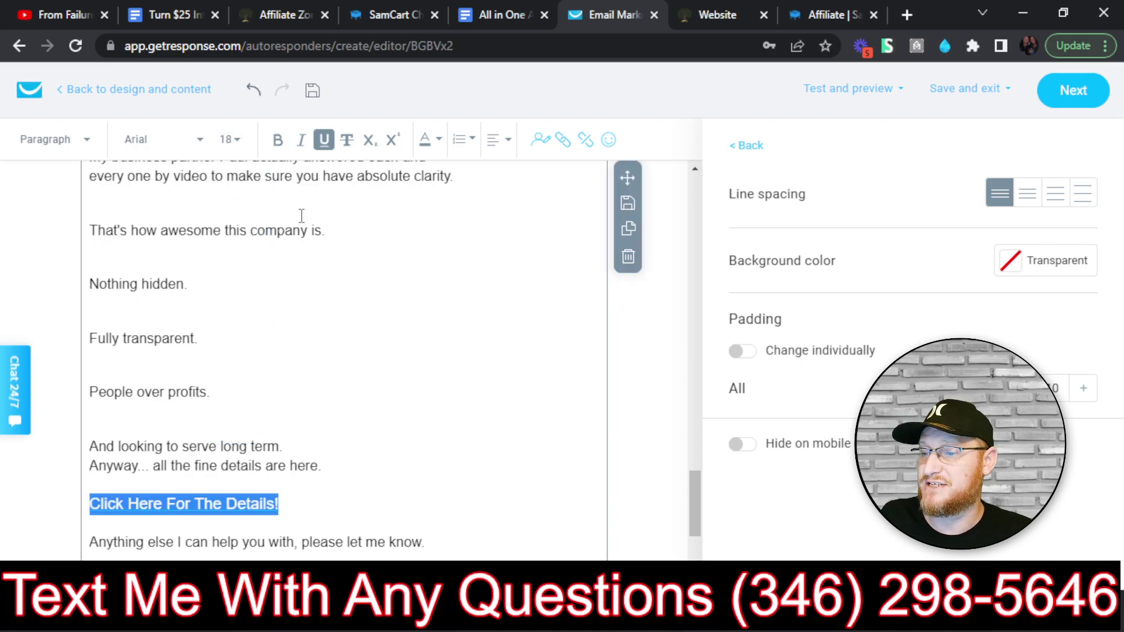
pyautogui.click(278, 142)
pyautogui.click(332, 296)
pyautogui.scroll(-3, 333, 296)
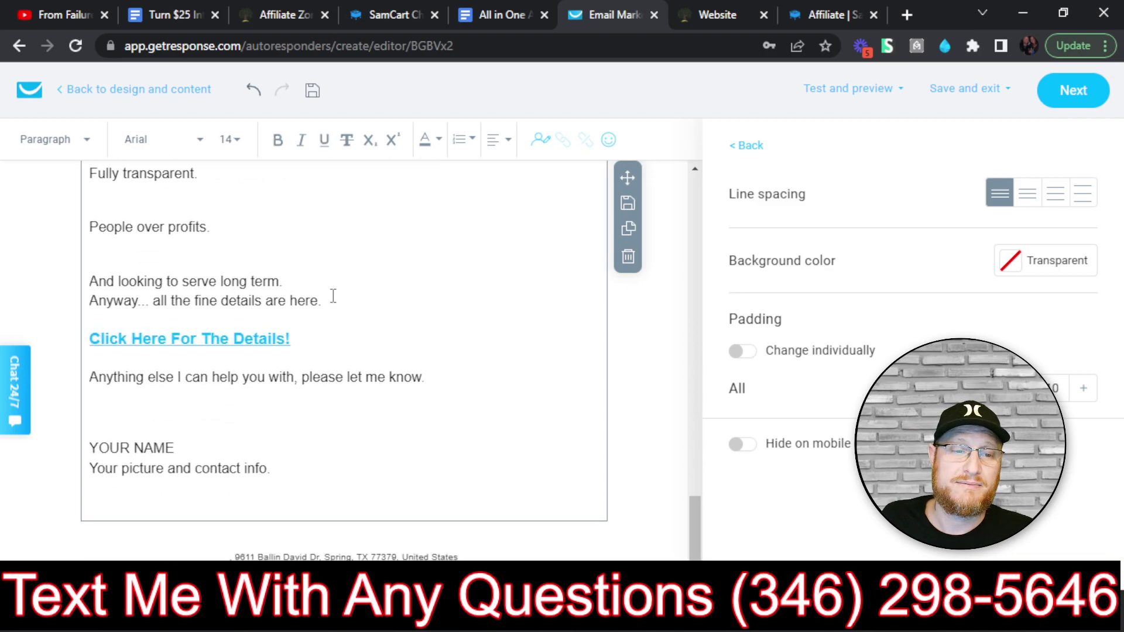
# - Replace the "YOUR NAME" and "Your picture and contact info." signature lines with the sender's full name
pyautogui.scroll(2, 357, 384)
pyautogui.moveTo(290, 552)
pyautogui.mouseDown()
pyautogui.moveTo(117, 526)
pyautogui.moveTo(84, 533)
pyautogui.mouseUp()
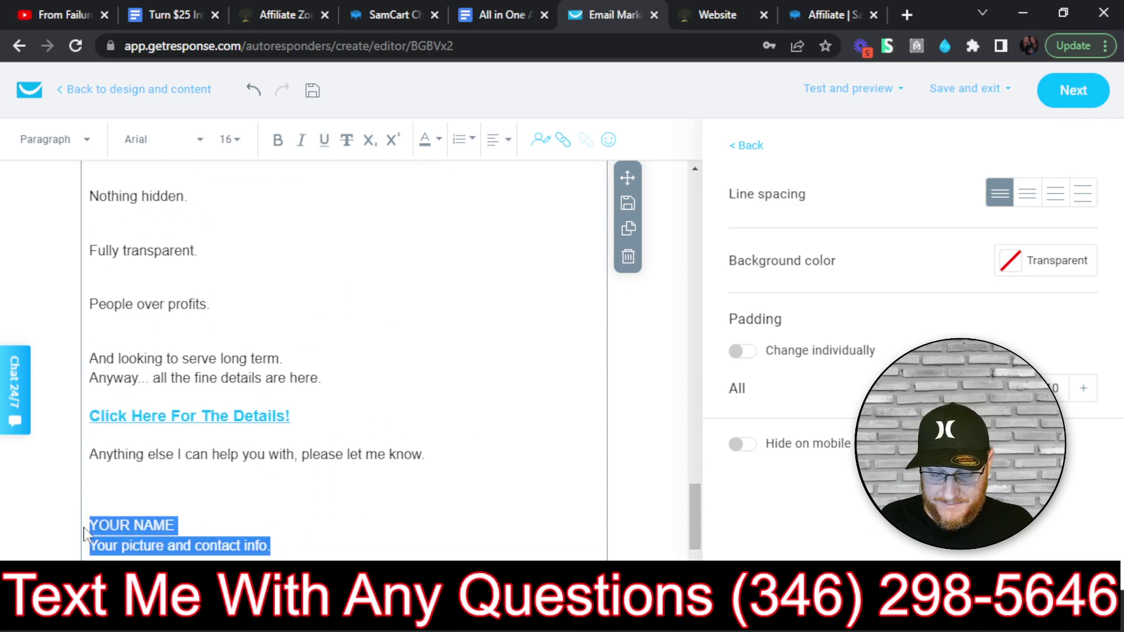
pyautogui.write('John Artzberger')
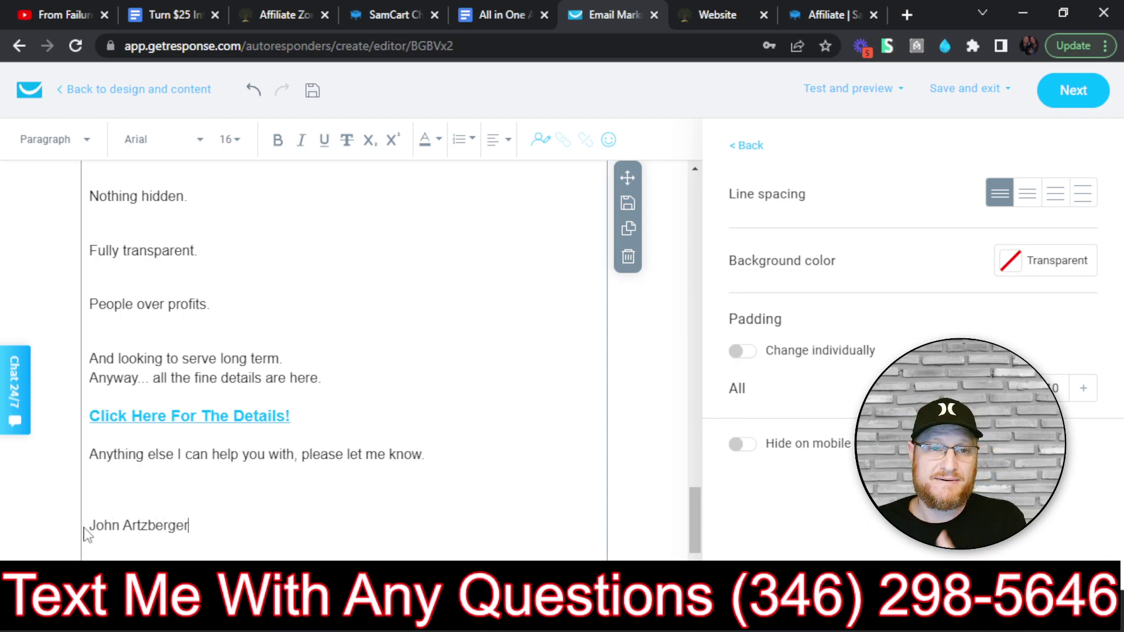
# - Finish the message design and publish the Email #3 - Day 2 autoresponder
pyautogui.scroll(15, 251, 363)
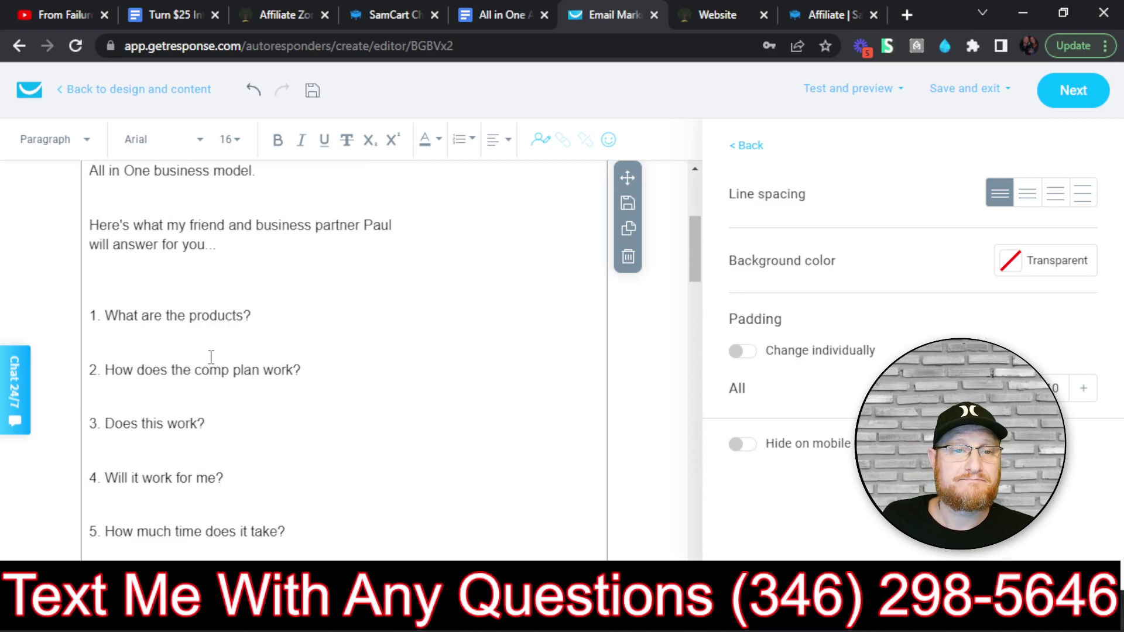
pyautogui.scroll(5, 211, 356)
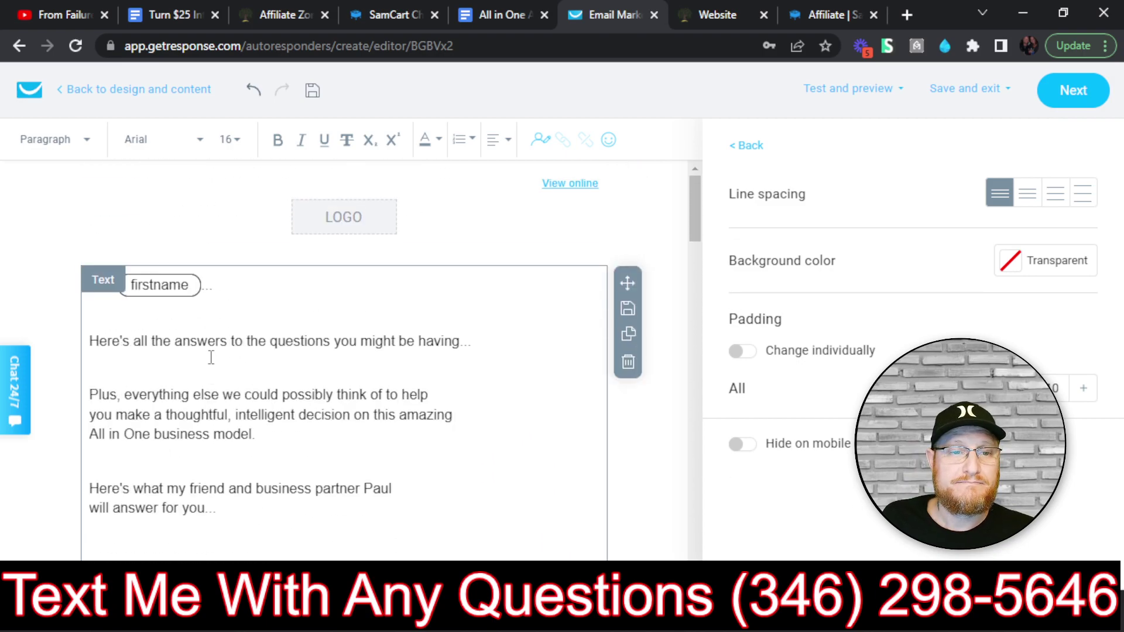
pyautogui.click(1078, 98)
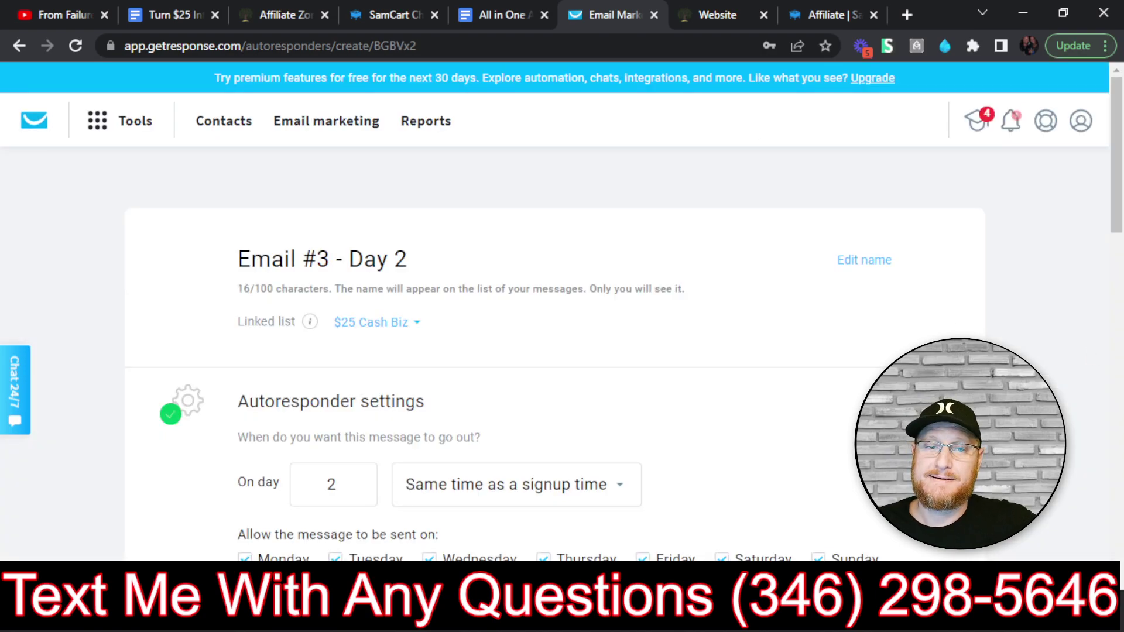
pyautogui.scroll(-10, 696, 290)
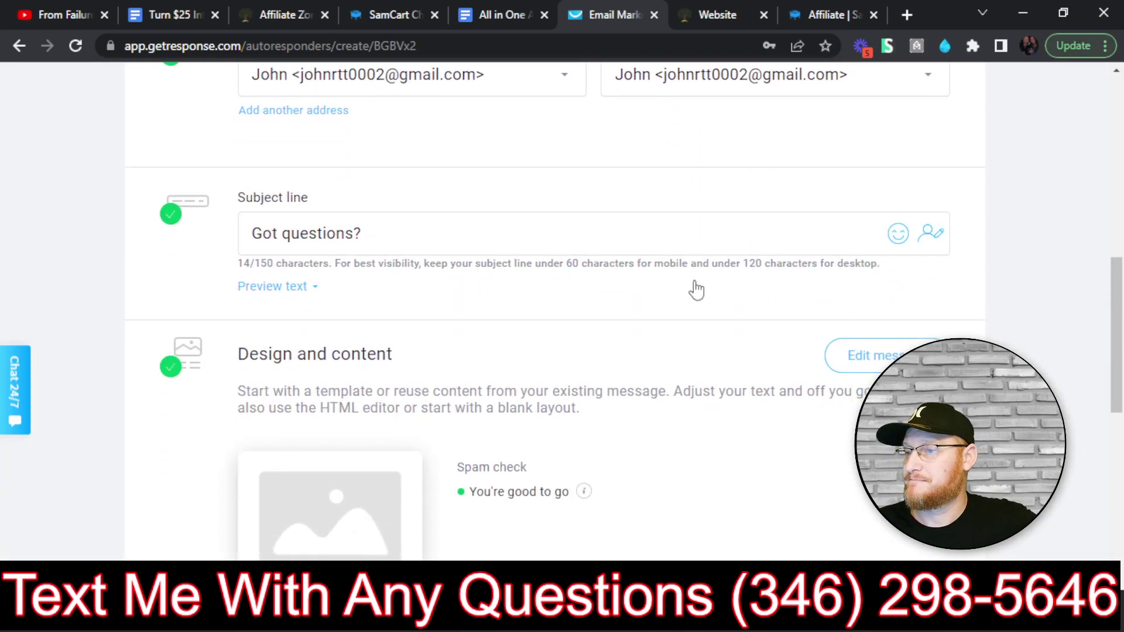
pyautogui.scroll(-9, 697, 290)
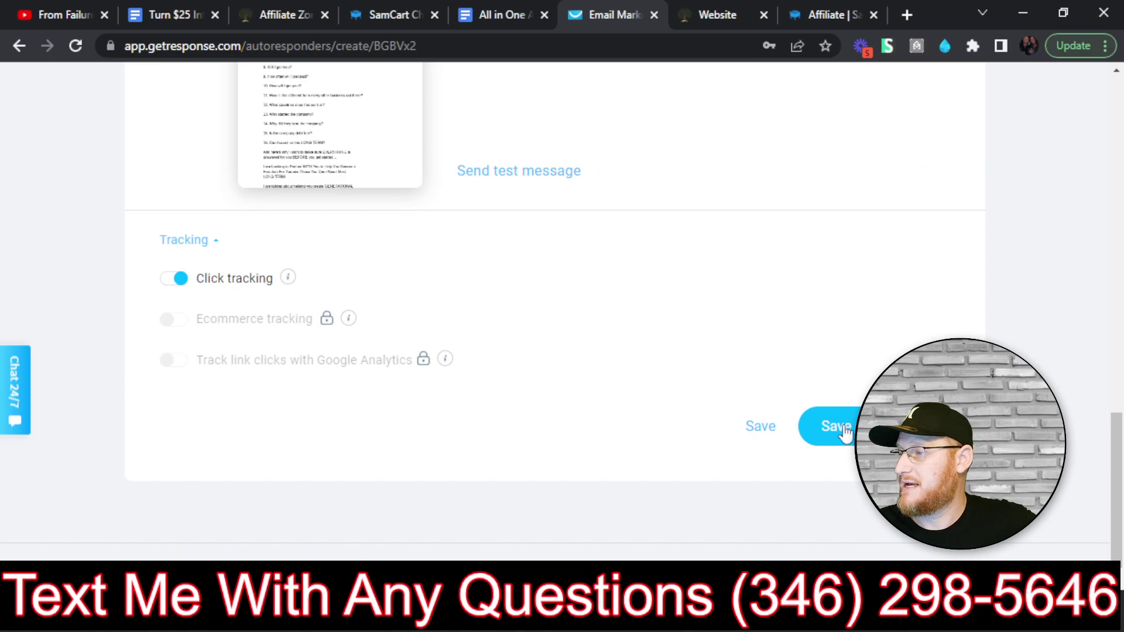
pyautogui.click(826, 432)
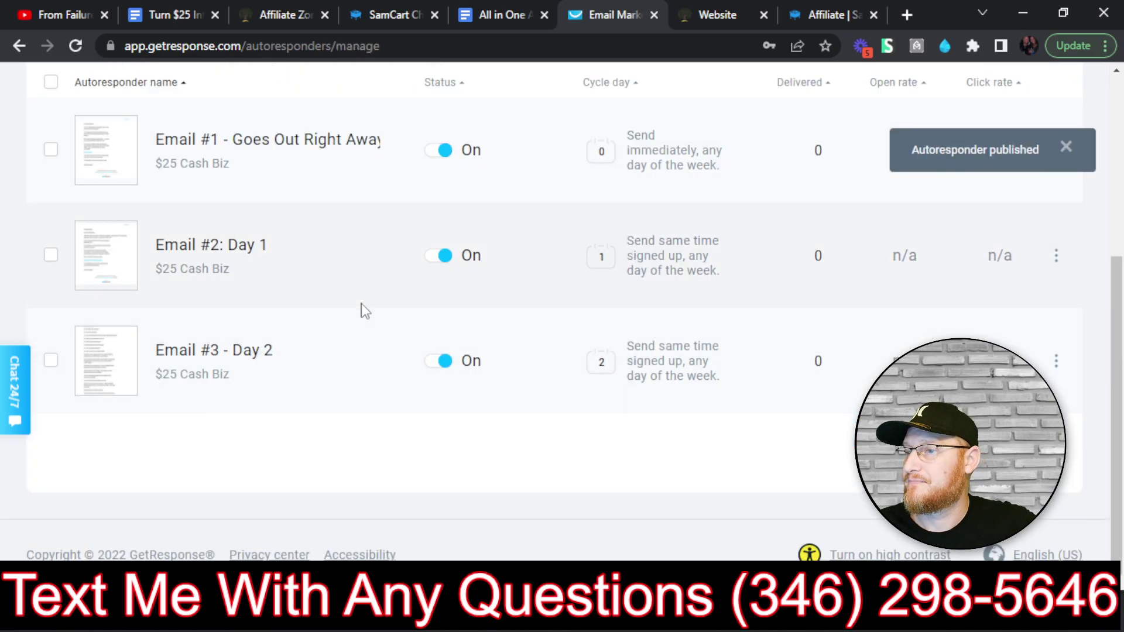
# - Look over the published autoresponder list and the Home Business Academy Affiliate Quick Start page
pyautogui.scroll(2, 362, 310)
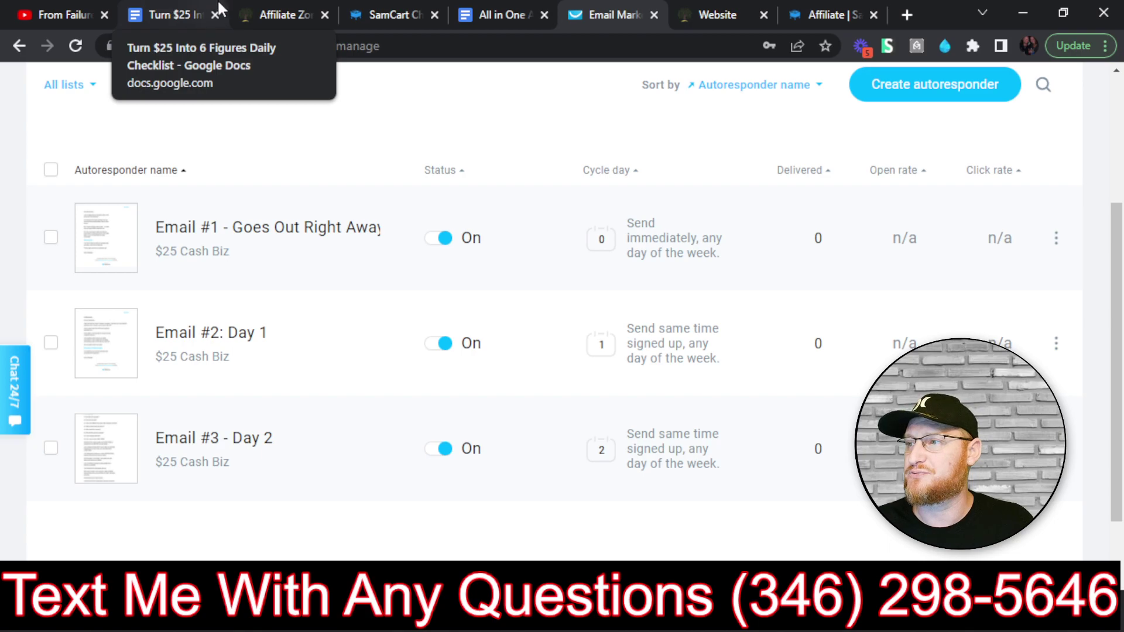
pyautogui.click(266, 9)
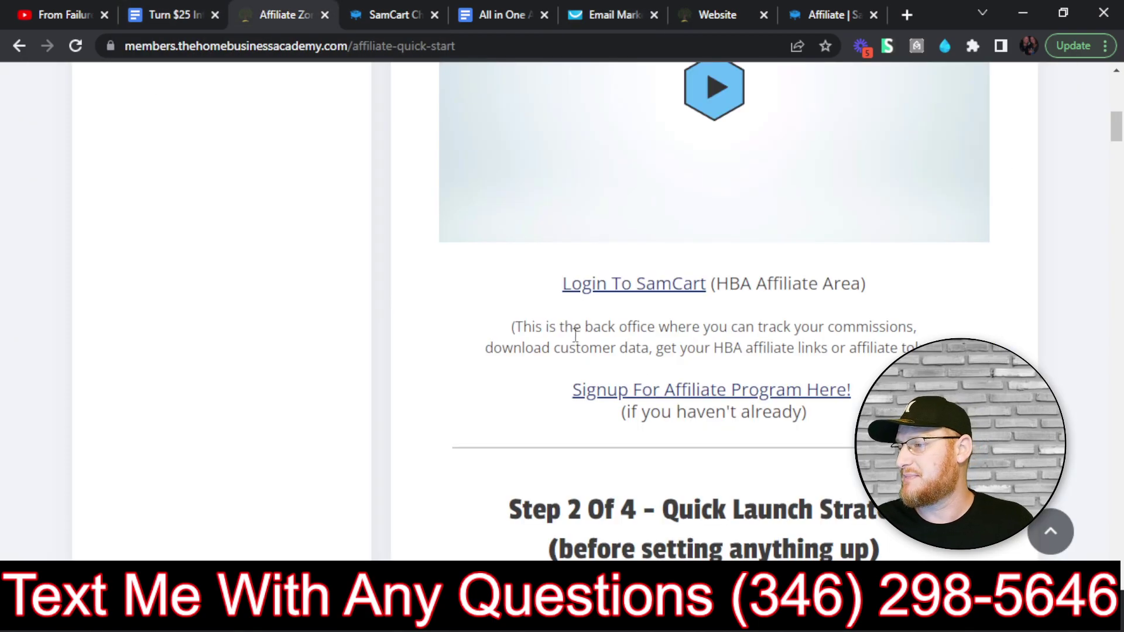
pyautogui.scroll(-1, 575, 335)
pyautogui.scroll(-10, 817, 290)
pyautogui.scroll(1, 816, 291)
pyautogui.scroll(15, 813, 263)
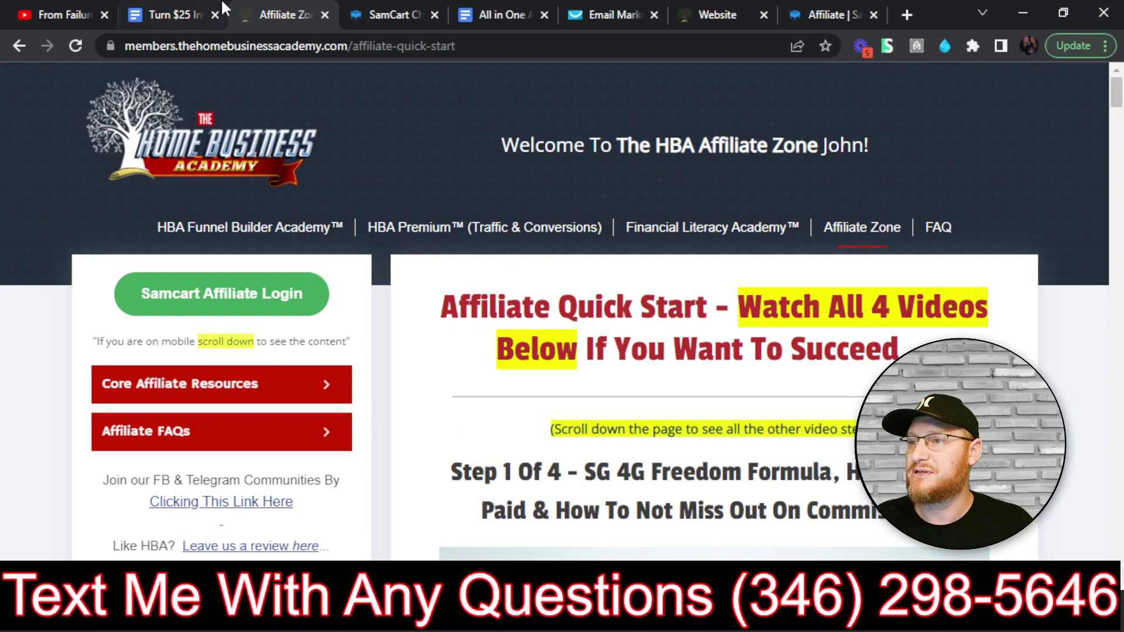
# - View the email swipe sources in the Daily Checklist document and the "Turn $25 Into 6 Figures In 3 Months" videos on the YouTube channel
pyautogui.click(75, 9)
pyautogui.click(165, 8)
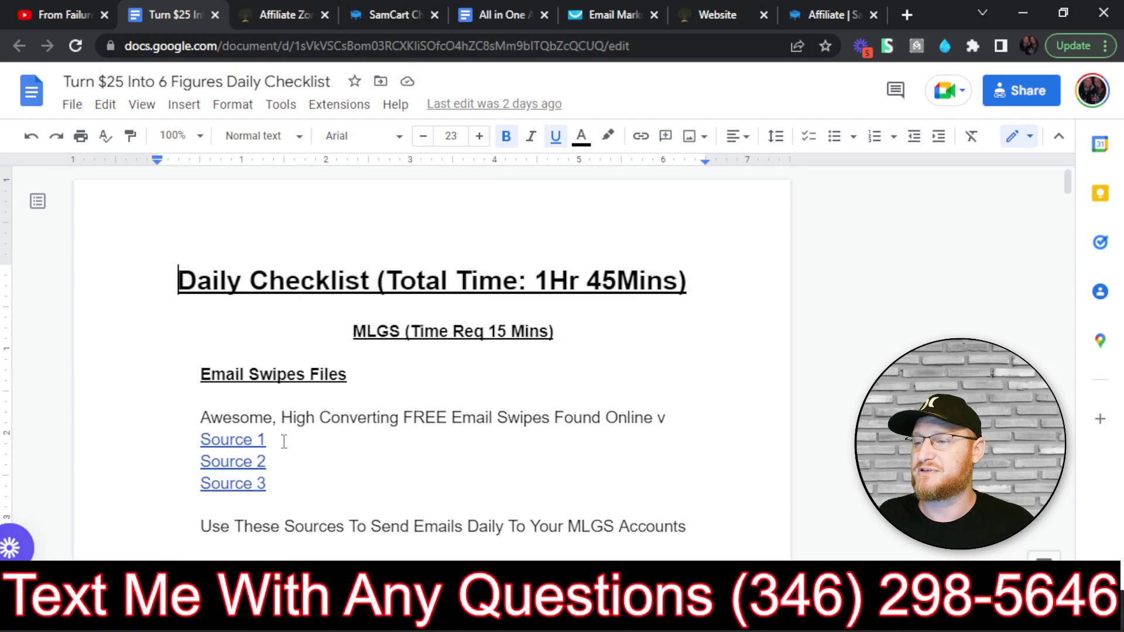
pyautogui.scroll(-1, 284, 442)
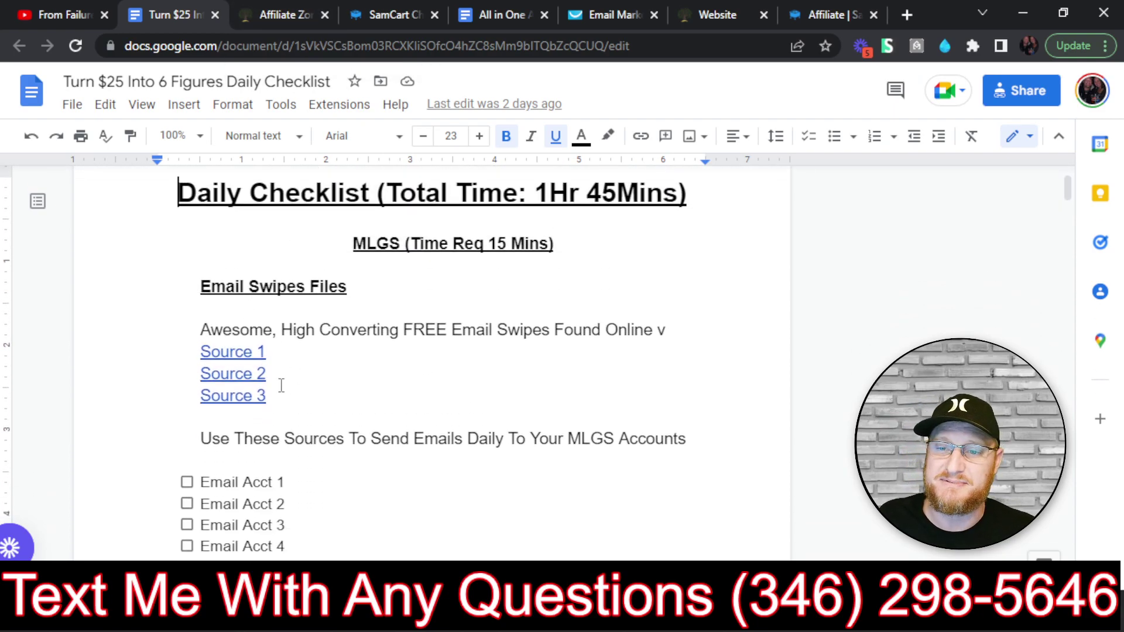
pyautogui.click(35, 14)
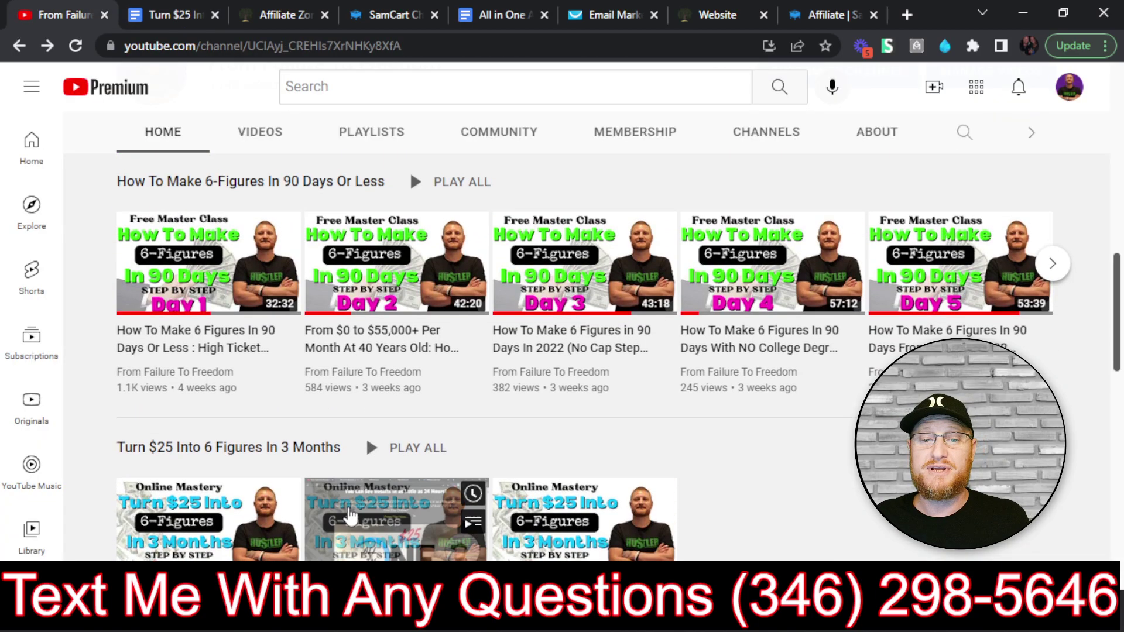
pyautogui.scroll(-3, 598, 497)
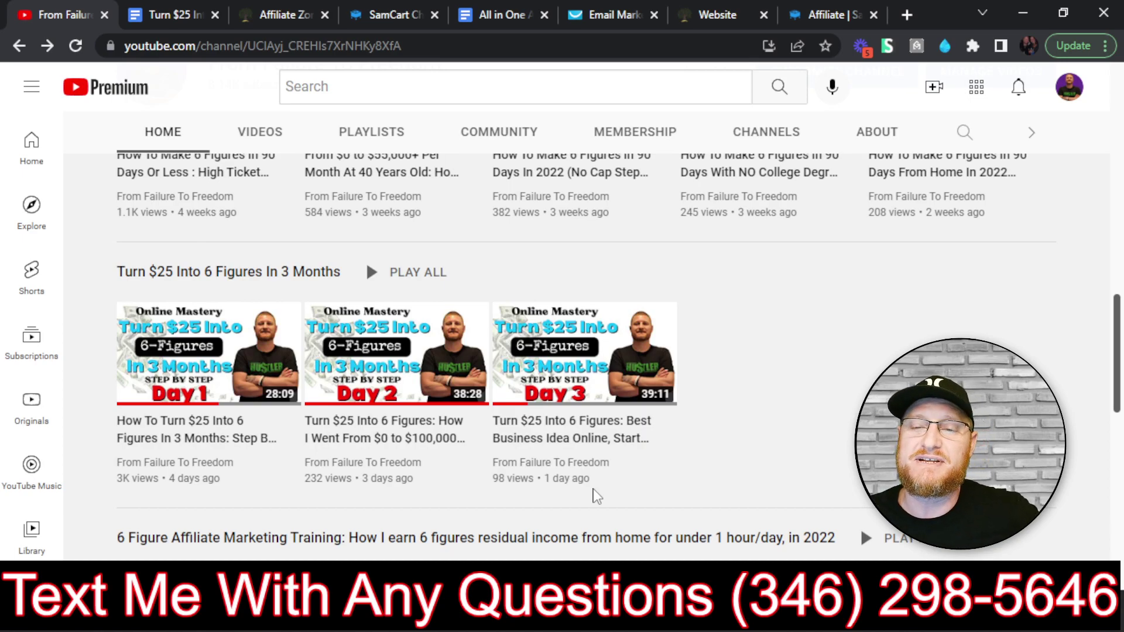
pyautogui.moveTo(606, 495)
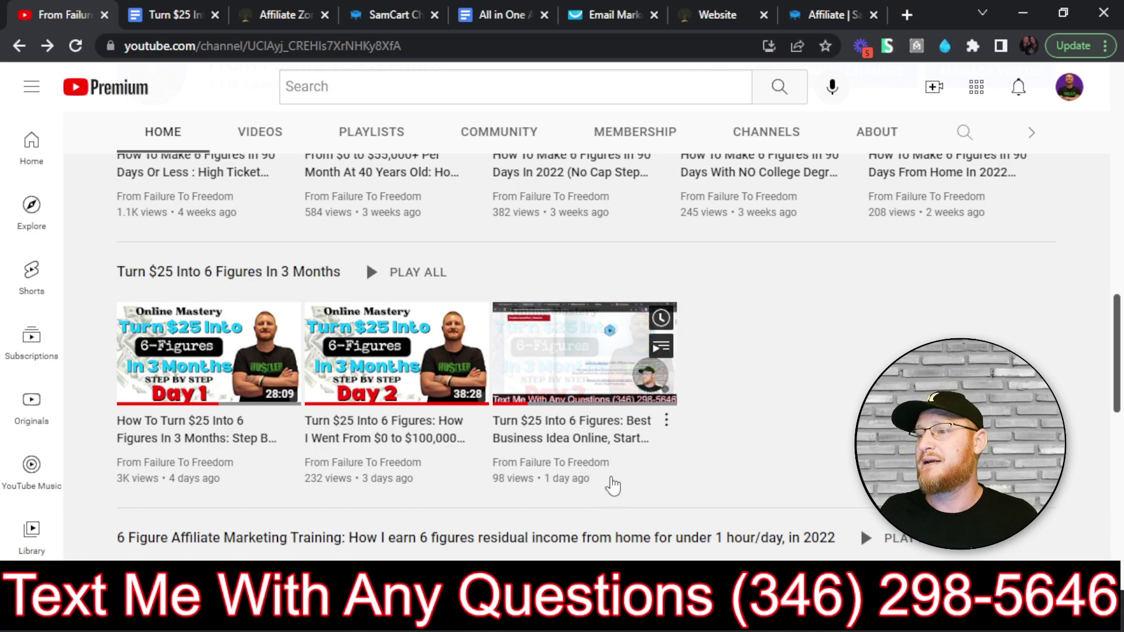